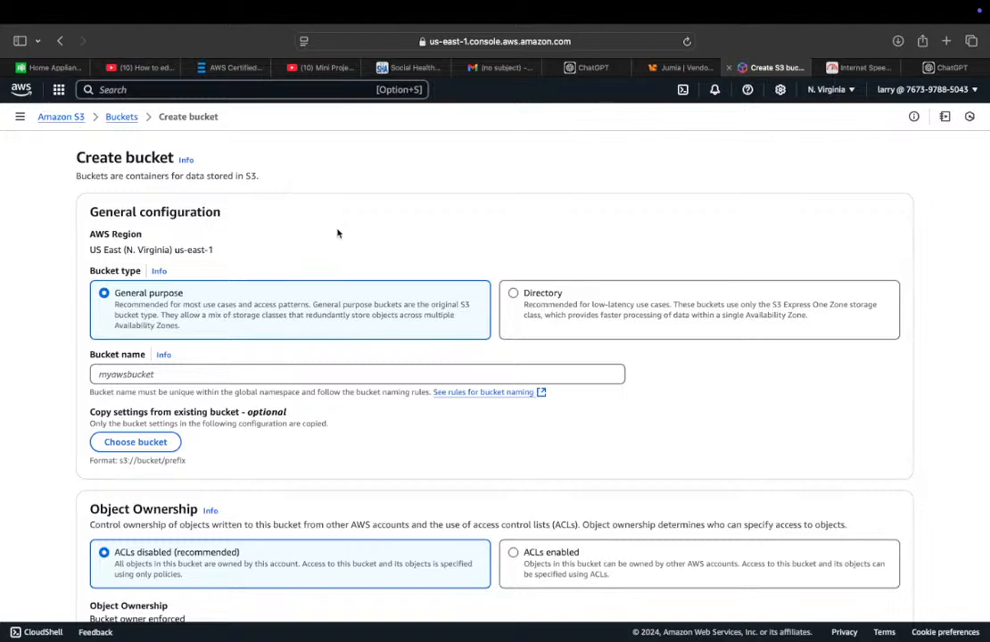
- Return to the S3 buckets list and view the general purpose and directory bucket tabs
scroll(450, 172, "up", 2)
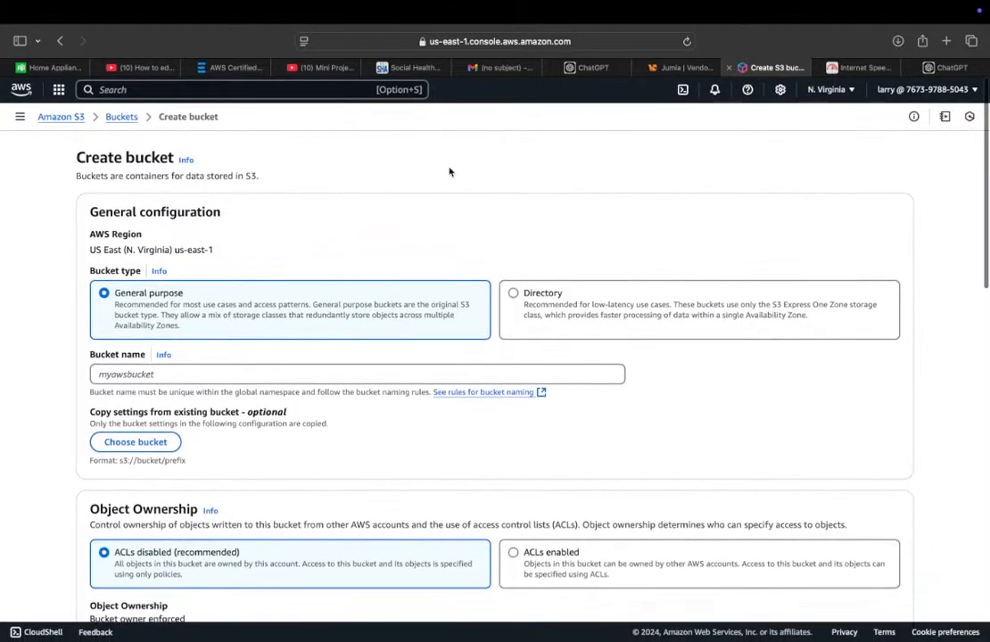
left_click(112, 116)
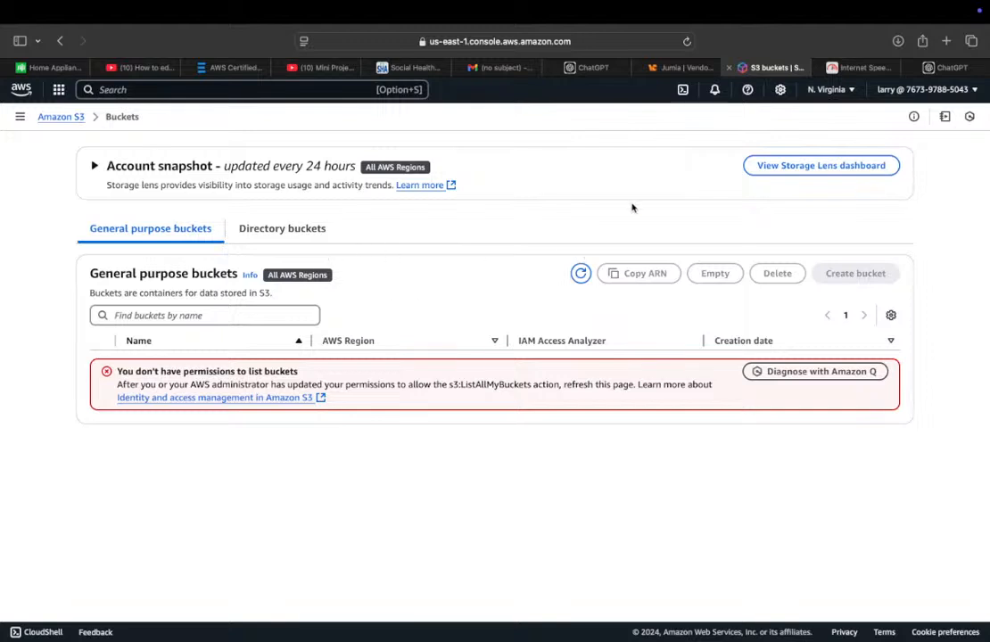
left_click(948, 41)
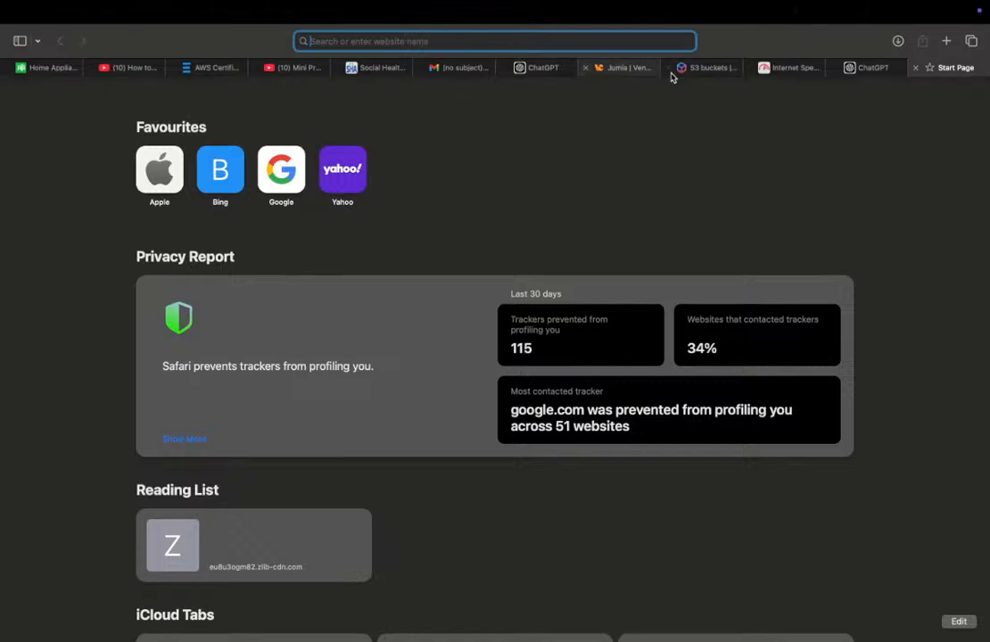
left_click(719, 71)
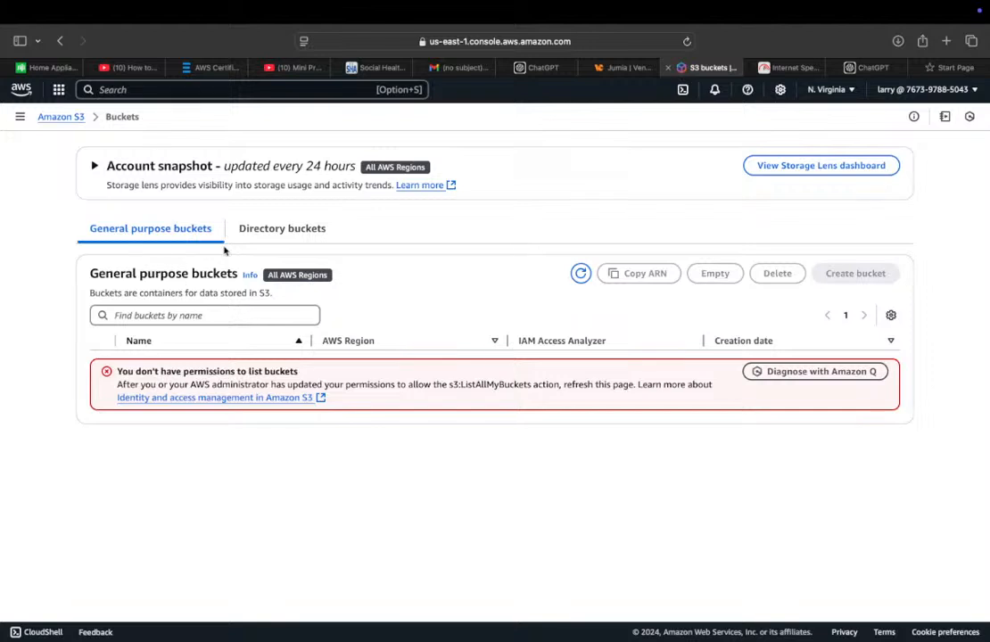
left_click(268, 229)
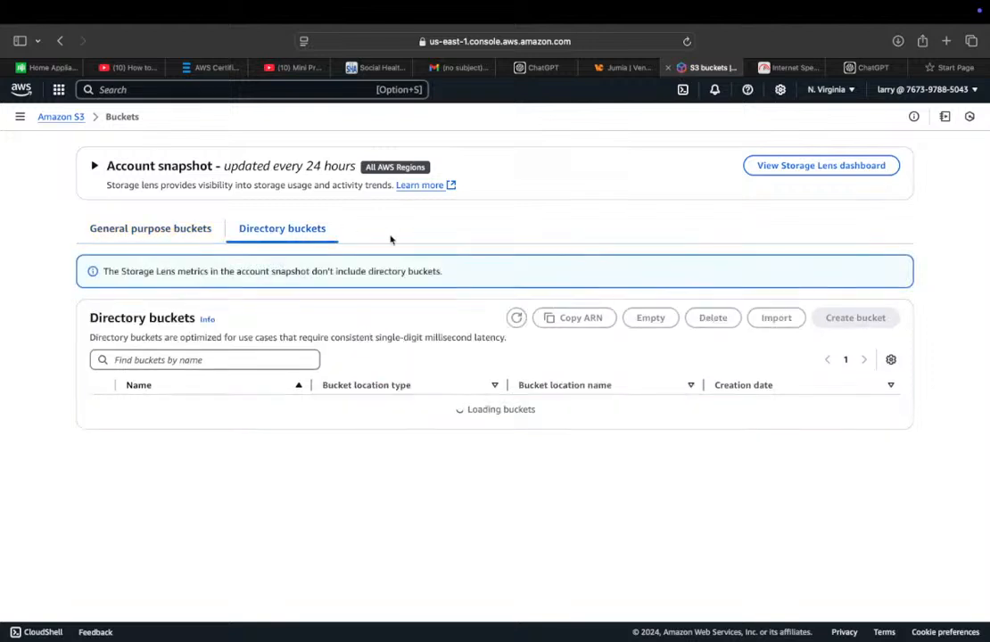
left_click(152, 240)
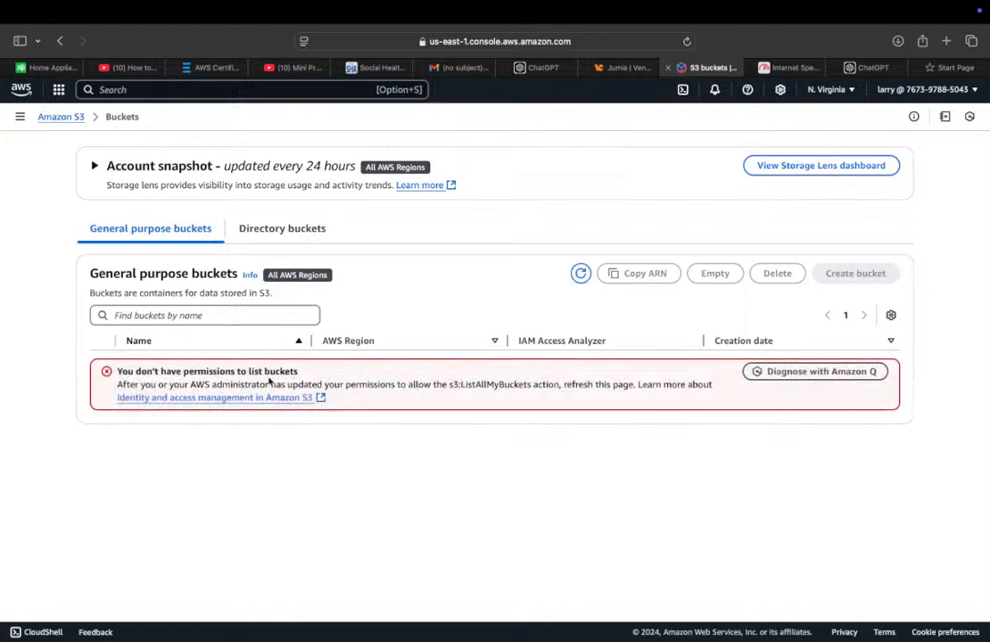
left_click_drag(271, 382, 186, 384)
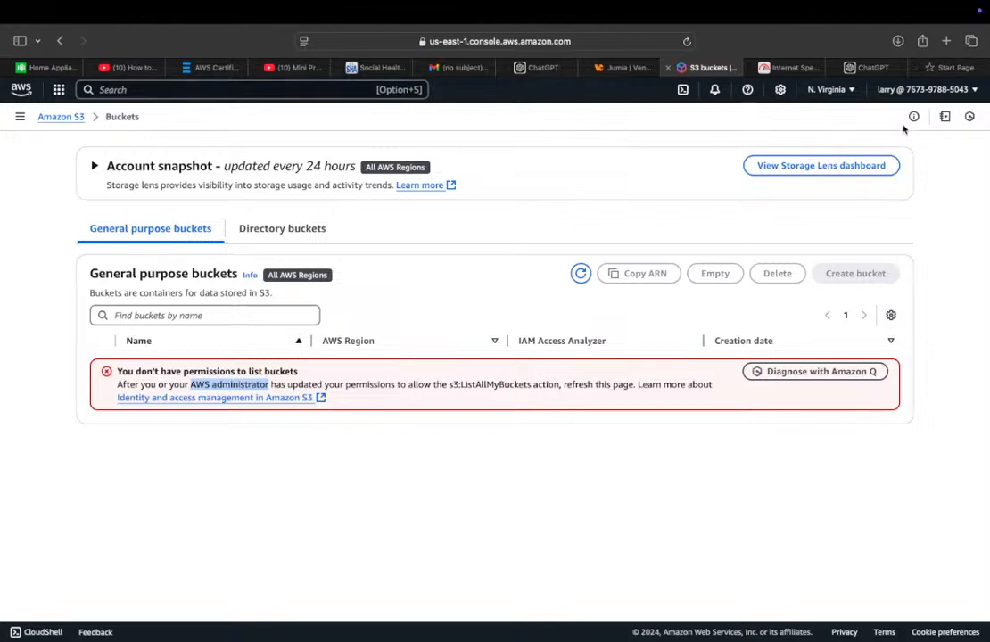
- Examine the account menu and the s3:ListAllMyBuckets permission named in the bucket listing error
left_click(915, 90)
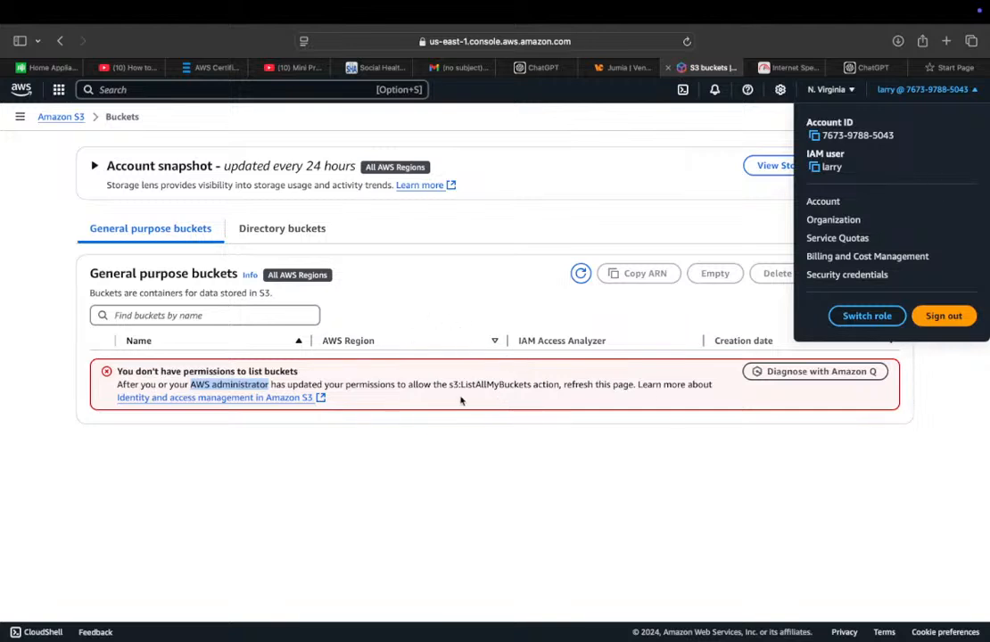
left_click(526, 390)
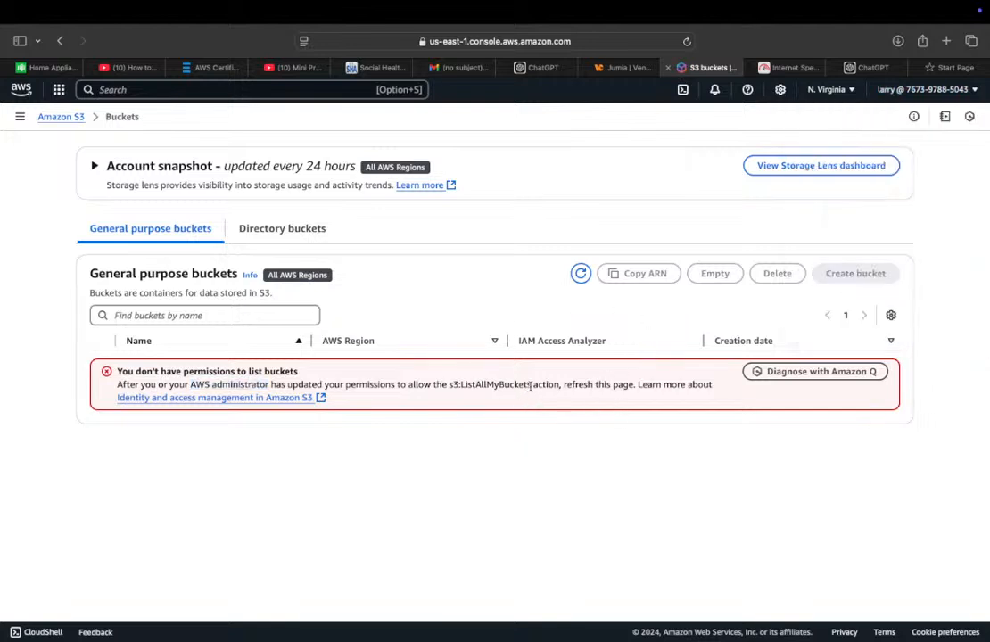
left_click_drag(531, 386, 446, 385)
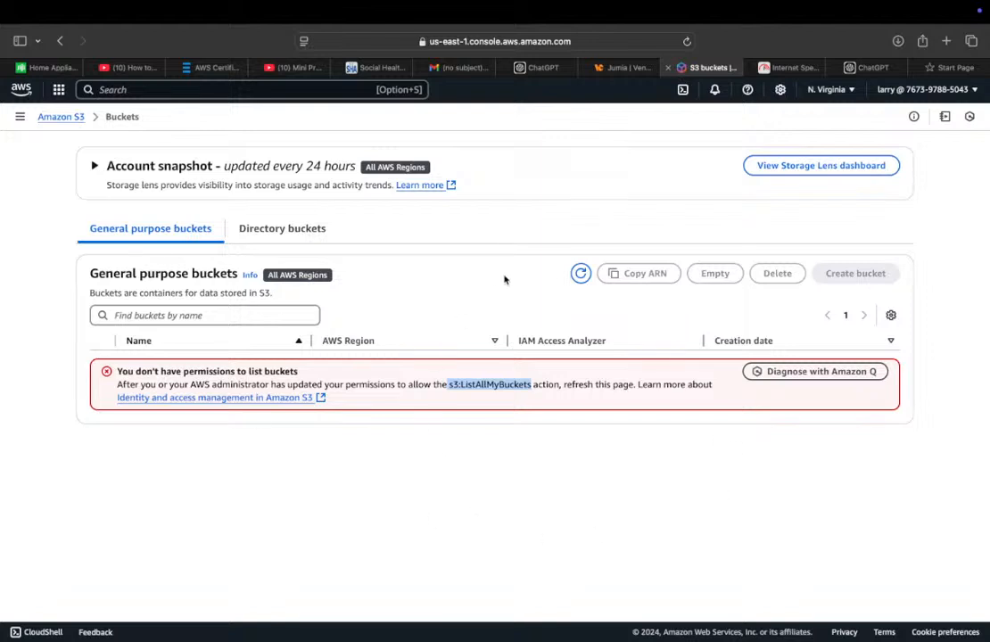
- Switch to the browser window showing Billing and Cost Management
mouse_move(185, 6)
left_click(278, 12)
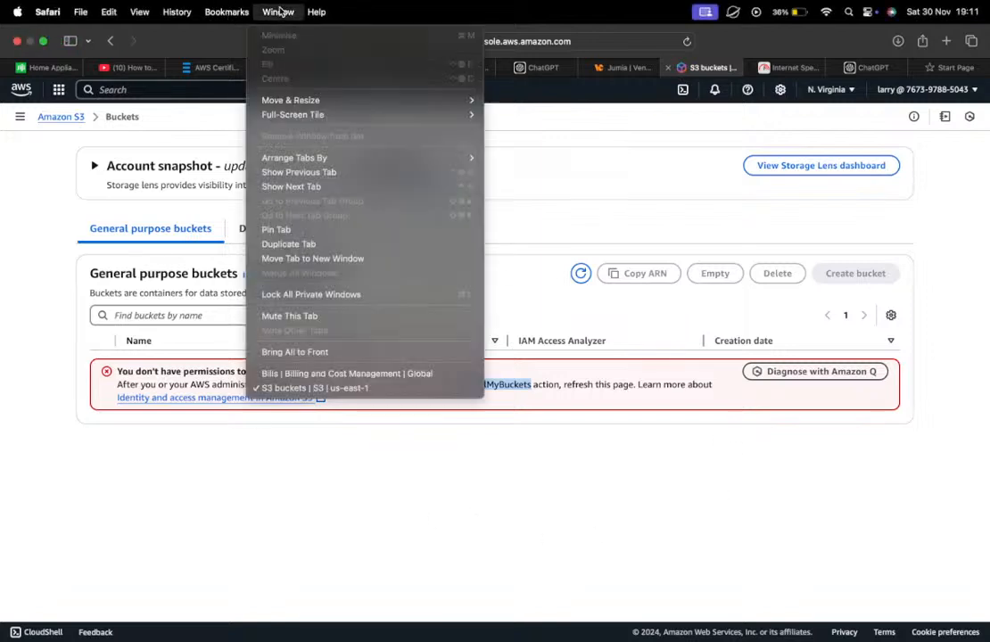
left_click(310, 373)
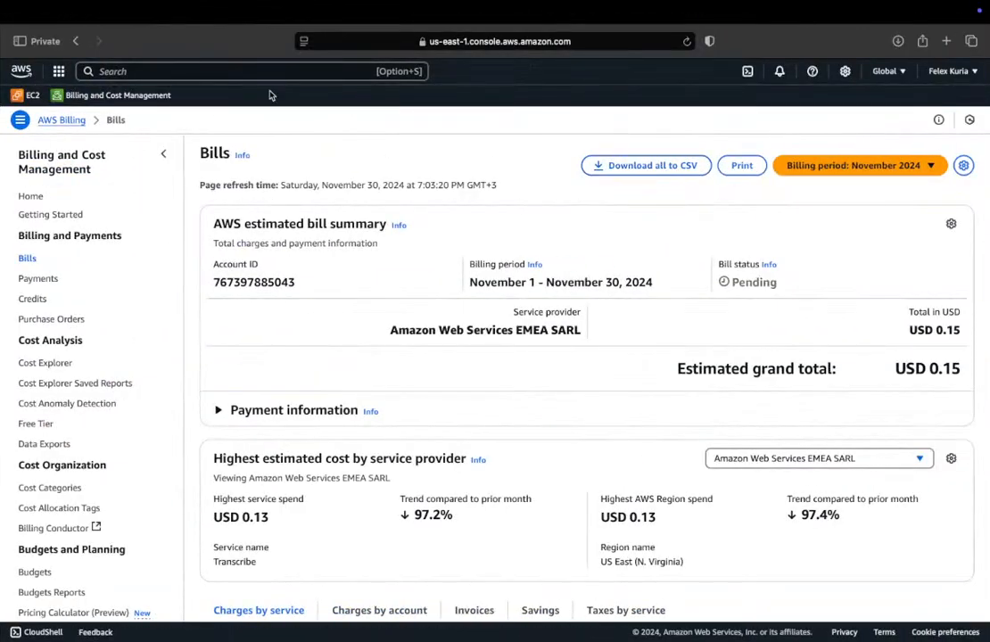
- Search for IAM, open the IAM service and view the details of the signed-in IAM user
left_click(223, 71)
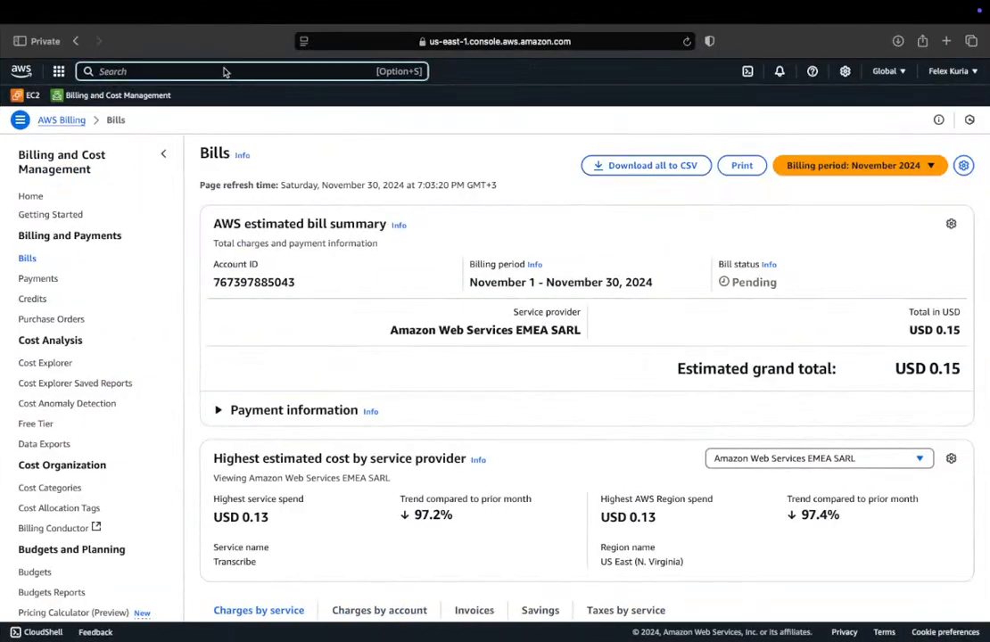
type("iam")
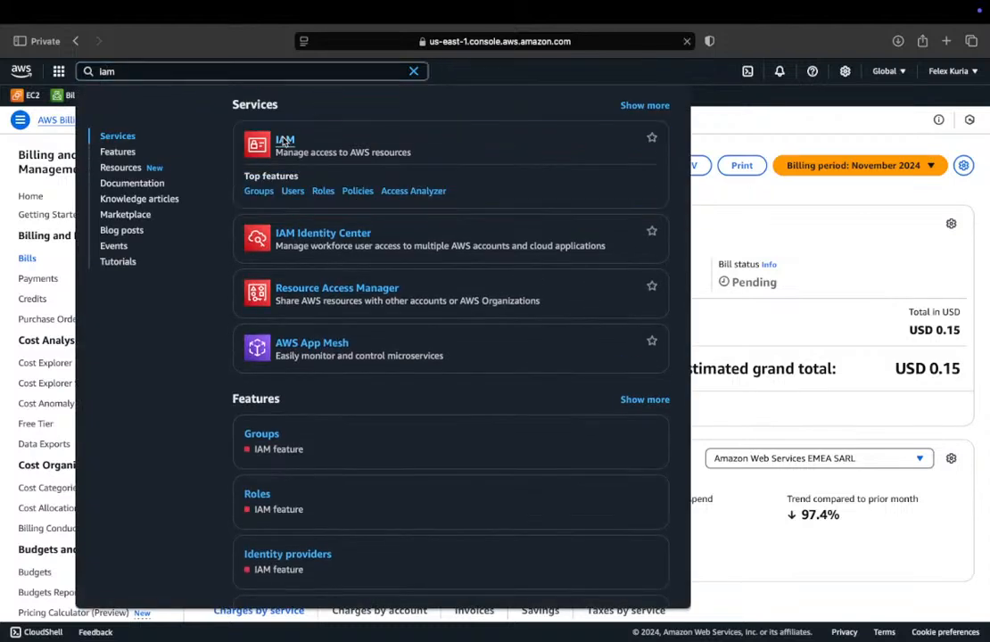
left_click(285, 141)
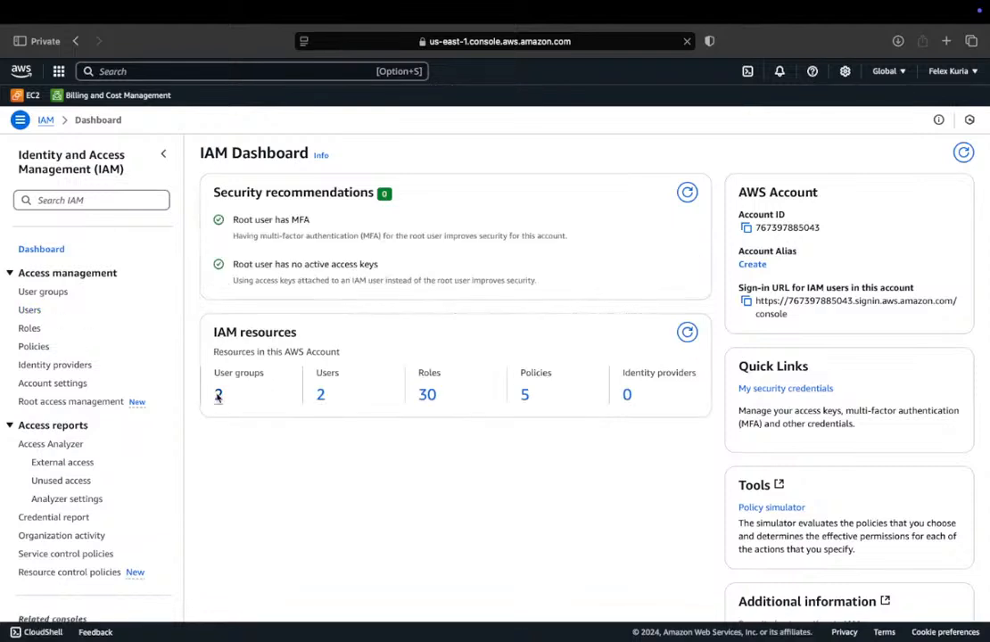
left_click(321, 394)
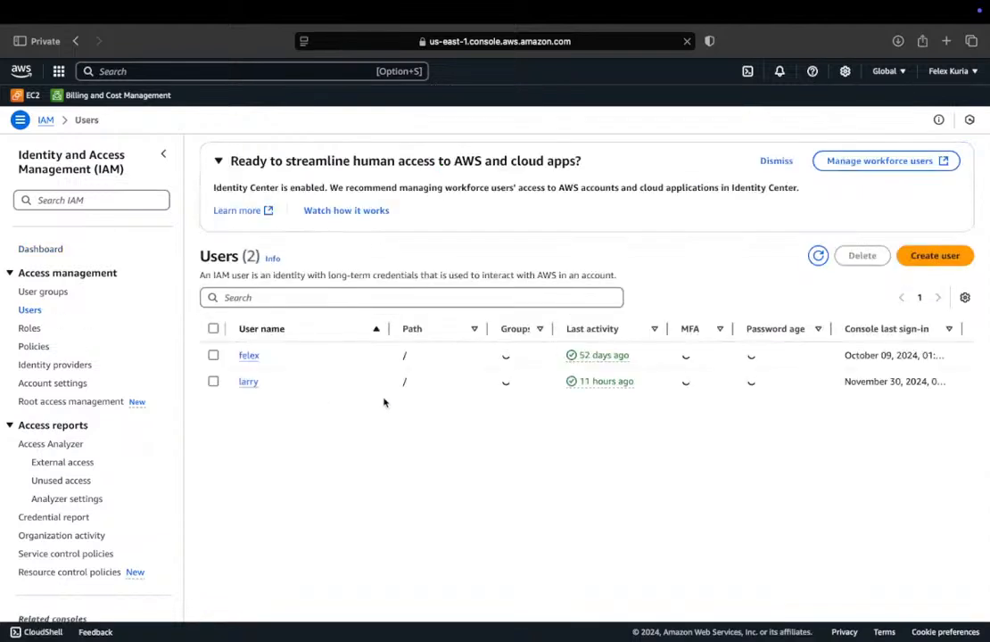
left_click(249, 384)
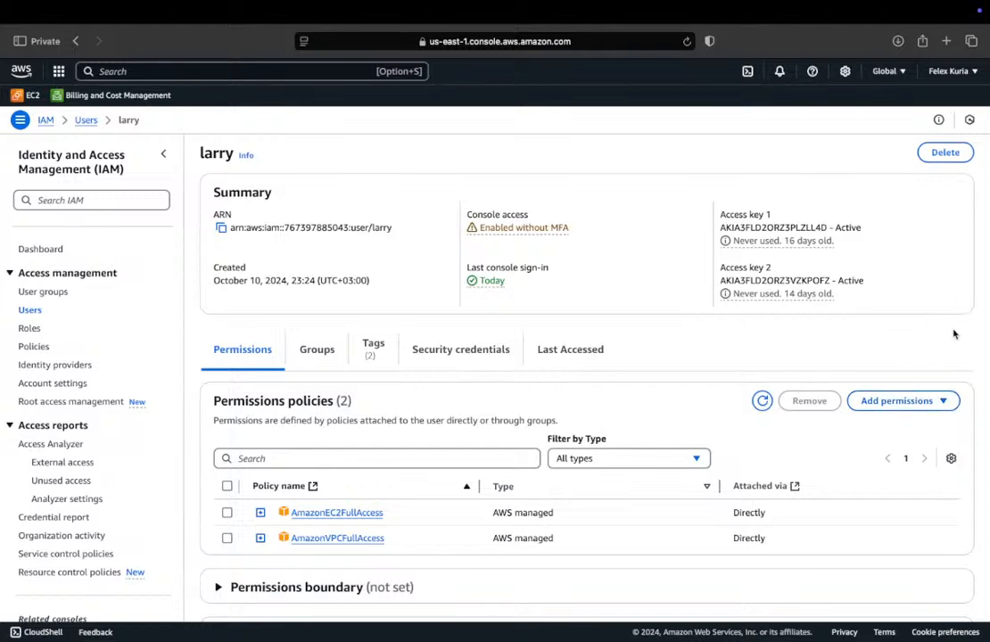
scroll(892, 339, "down", 4)
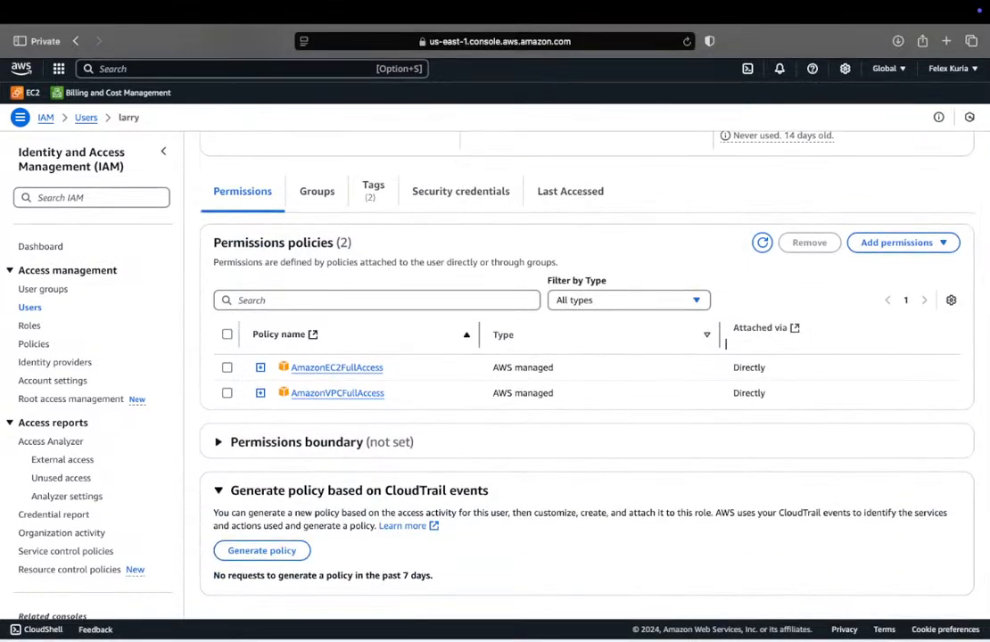
left_click(890, 247)
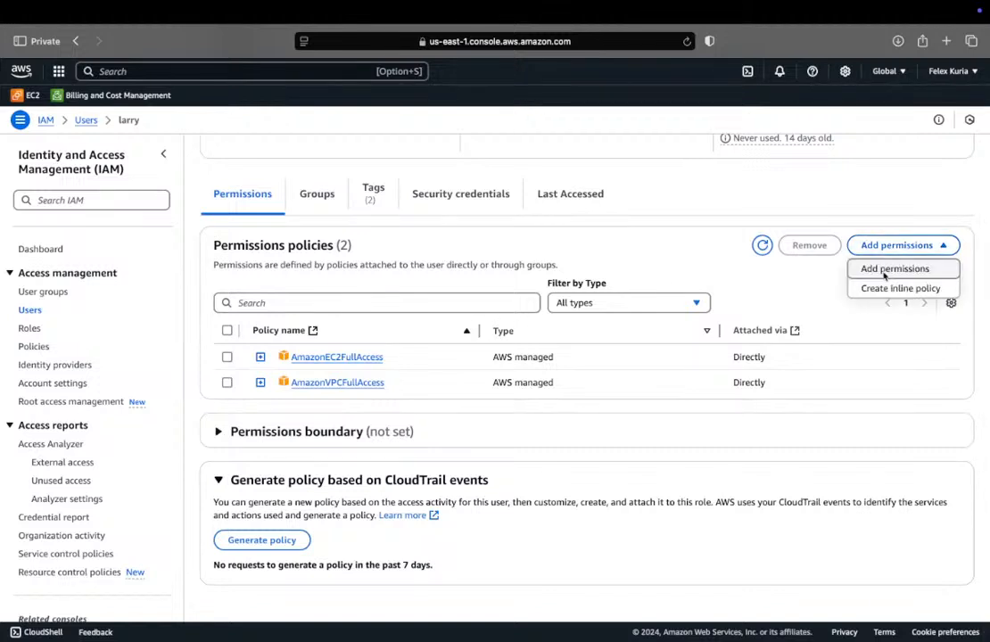
left_click(888, 270)
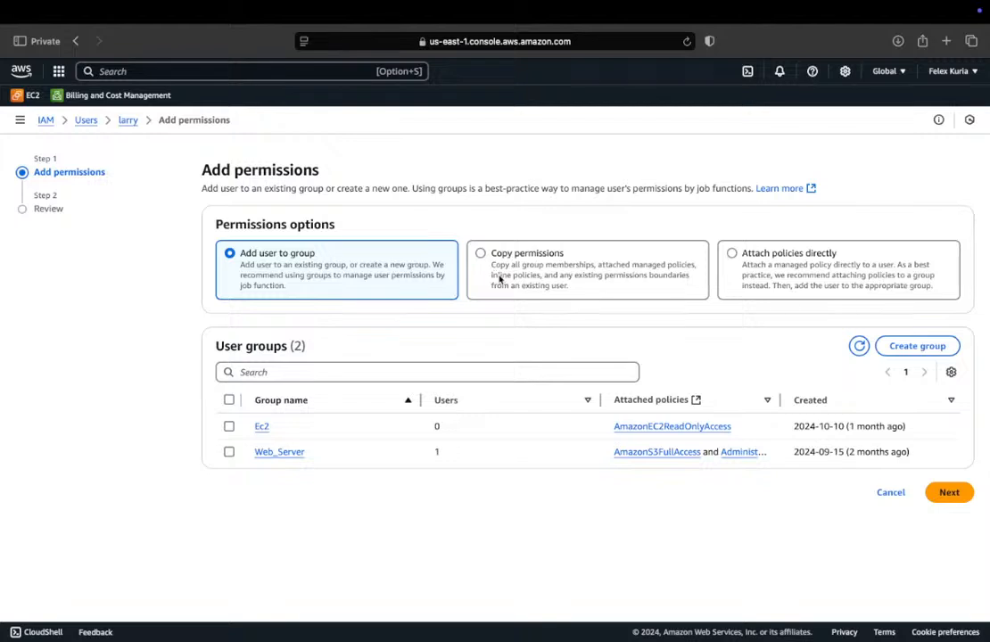
left_click(86, 121)
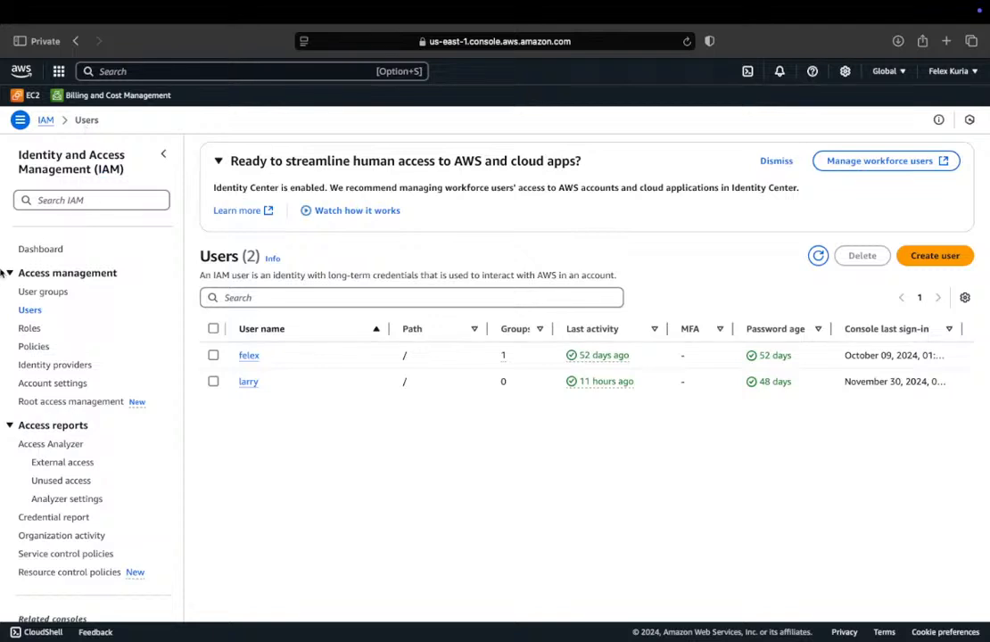
- Add the signed-in IAM user to the Ec2 user group
left_click(43, 292)
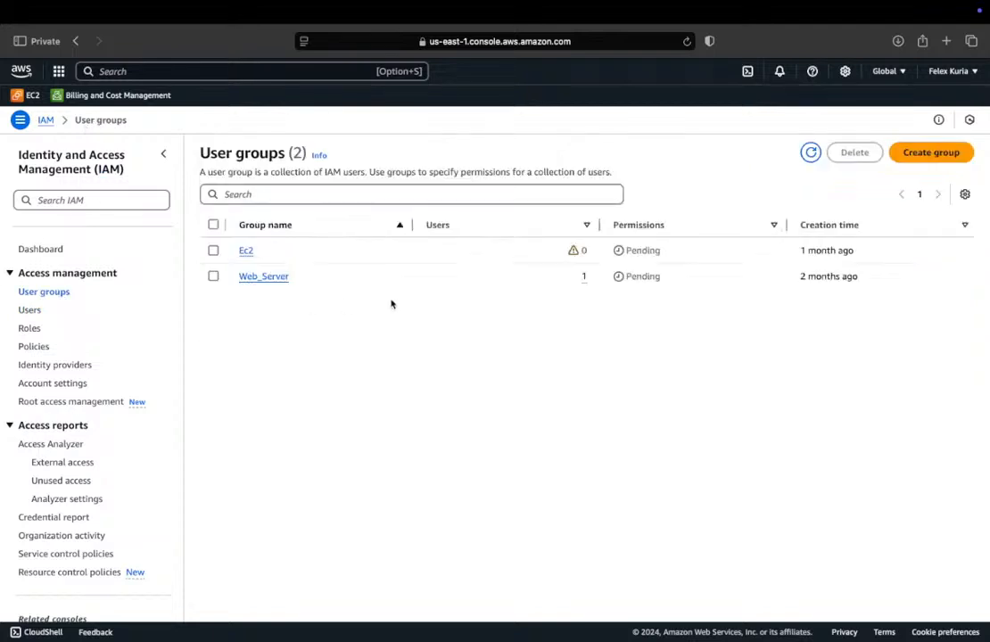
left_click(246, 250)
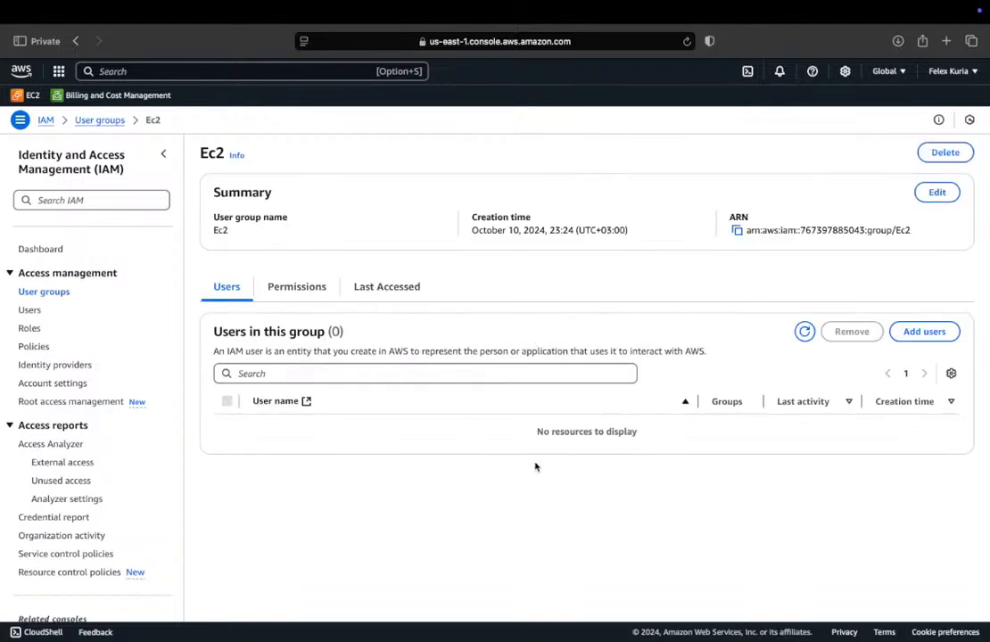
left_click(926, 332)
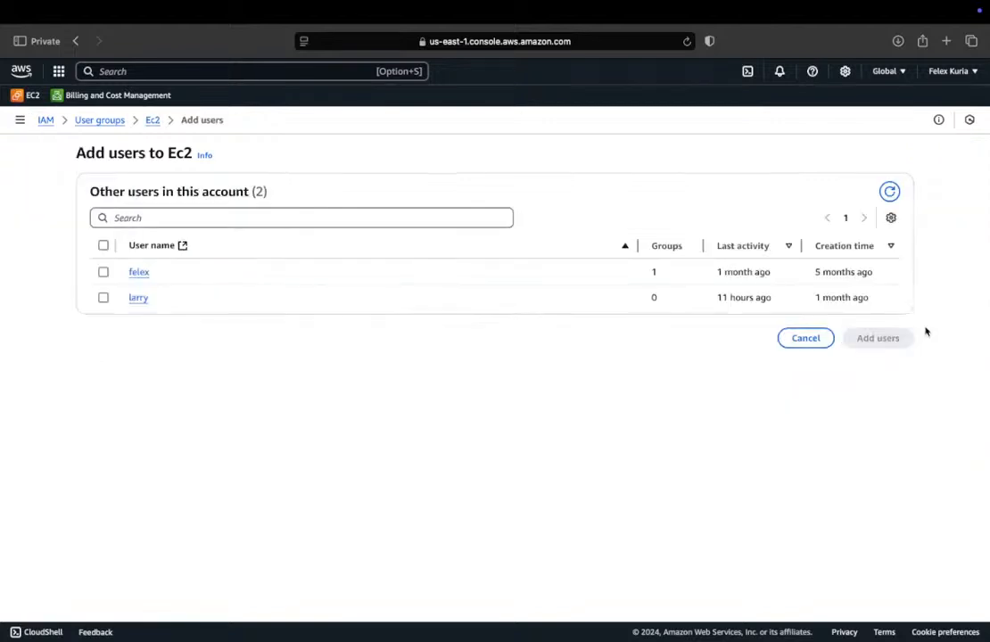
left_click(103, 298)
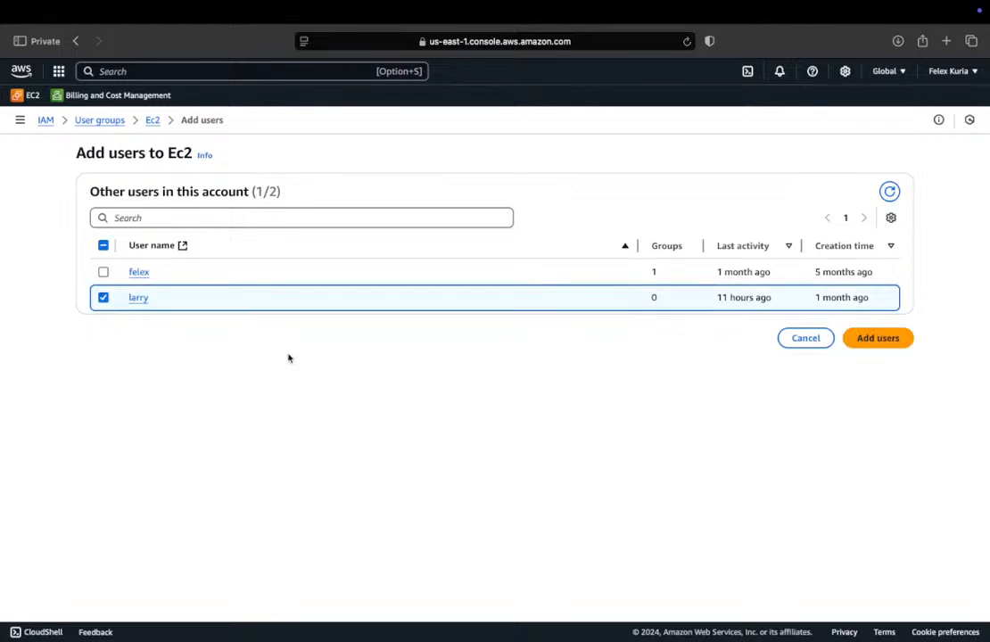
left_click(896, 340)
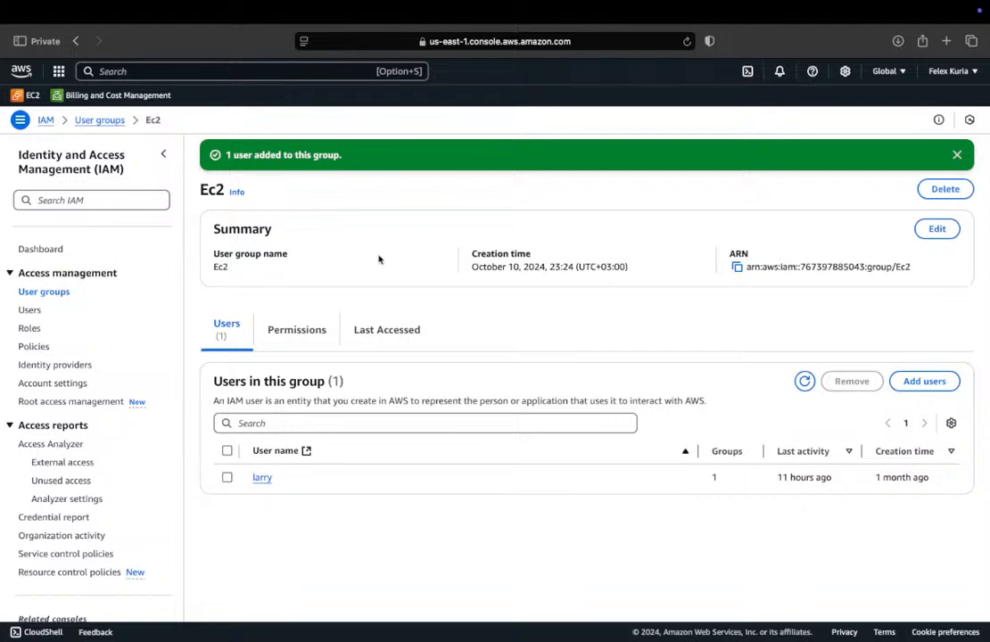
- Remove the AmazonEC2ReadOnlyAccess policy from the Ec2 group's permissions
left_click(296, 330)
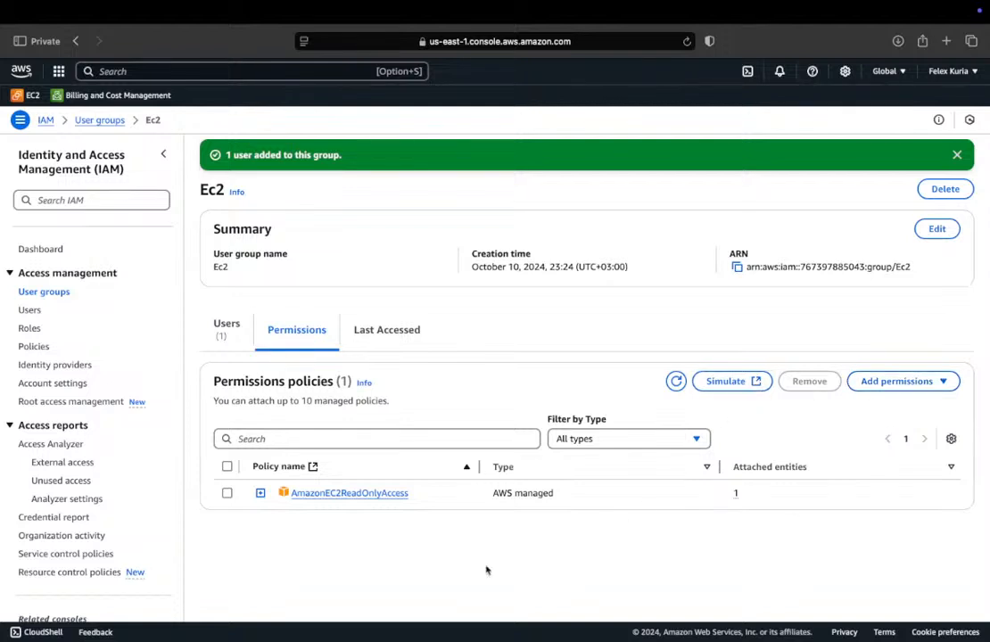
left_click(227, 493)
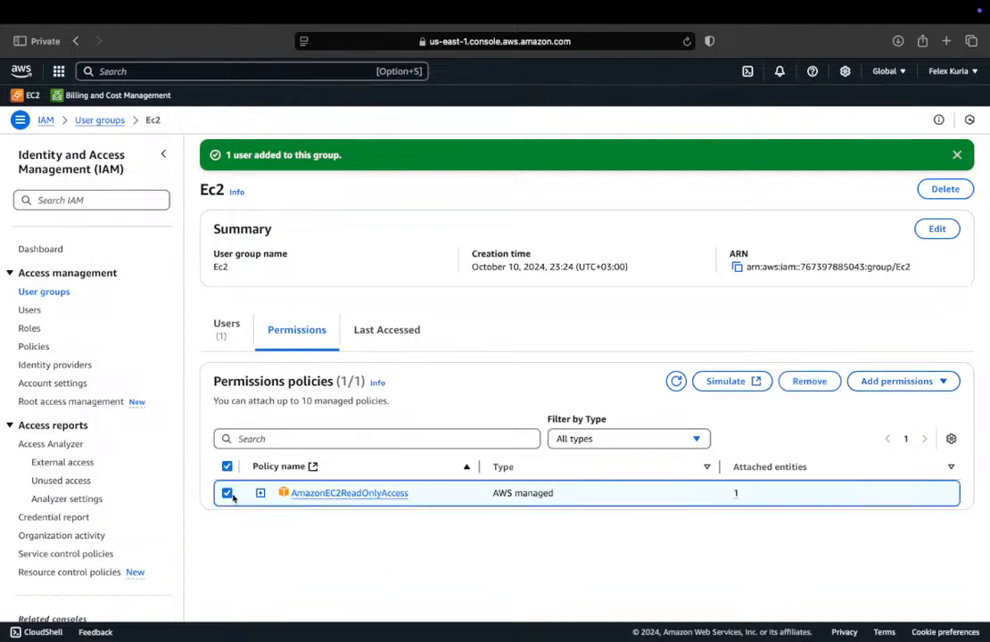
left_click(809, 382)
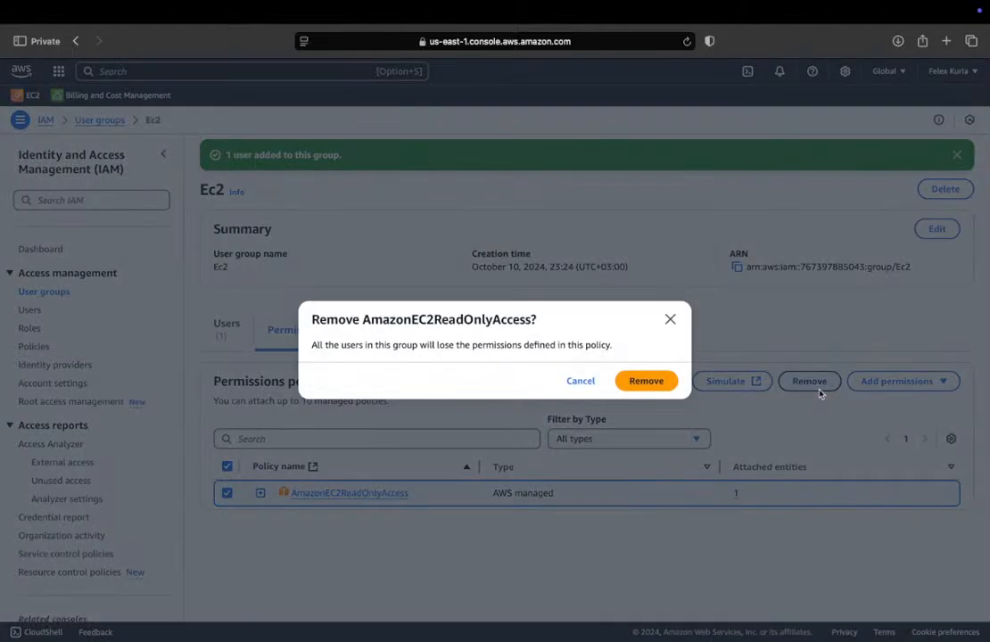
left_click(646, 382)
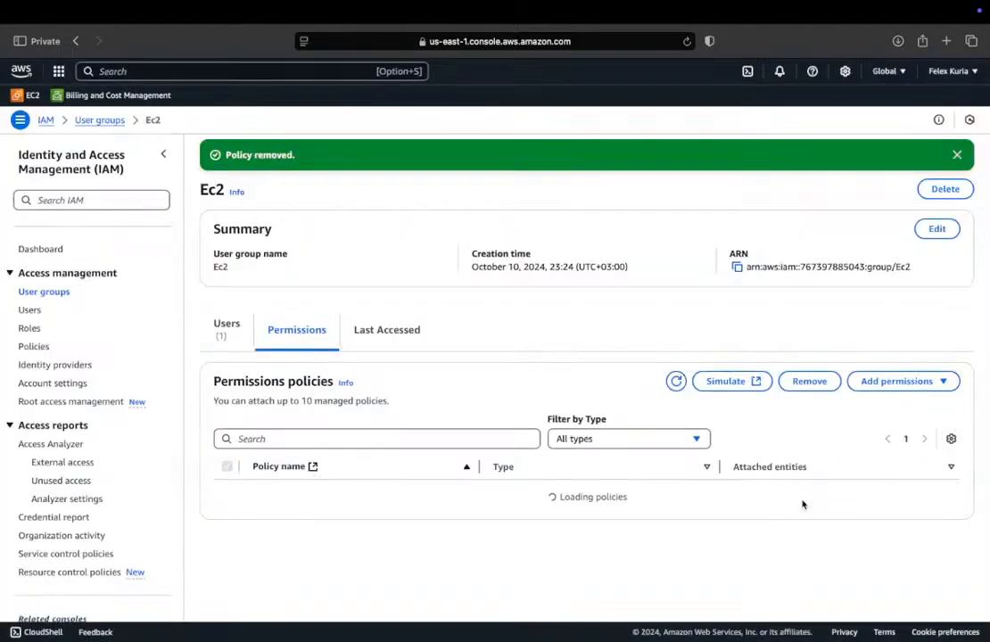
- Attach the AmazonS3FullAccess and AmazonEC2FullAccess managed policies to the Ec2 user group
left_click(897, 382)
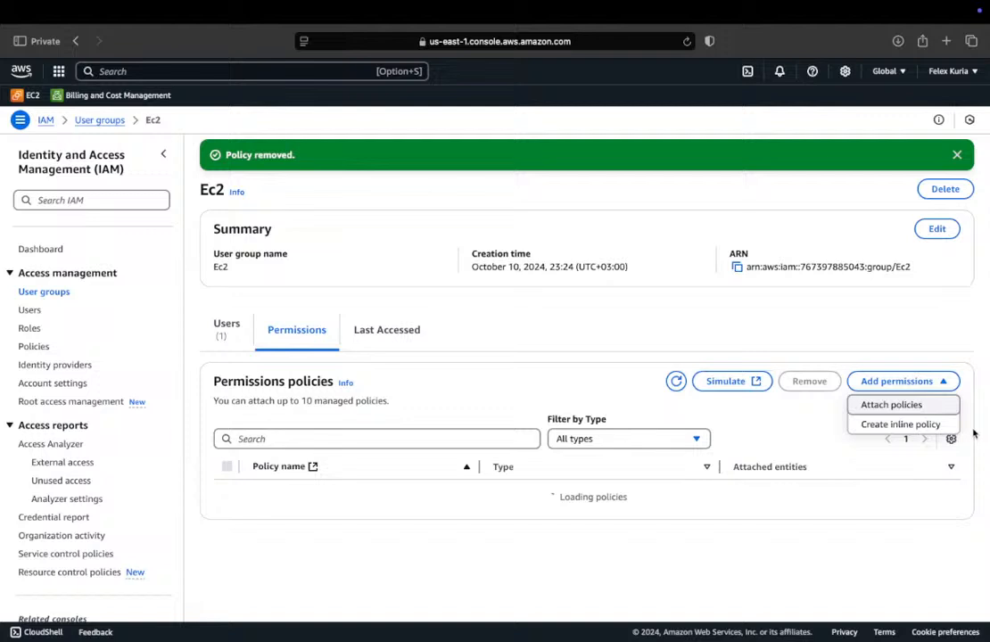
left_click(892, 406)
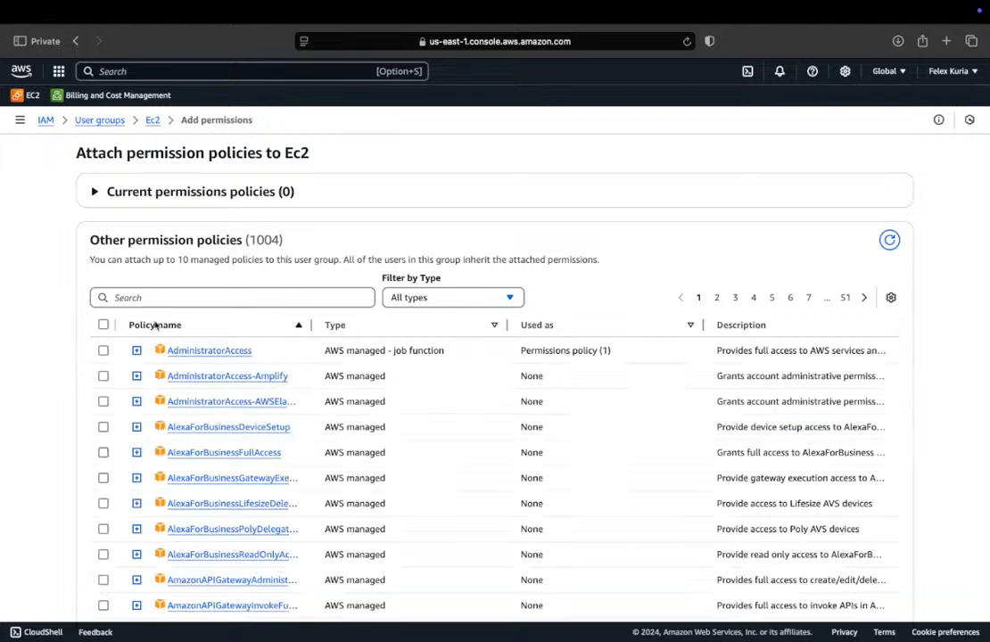
left_click(173, 297)
type("s3")
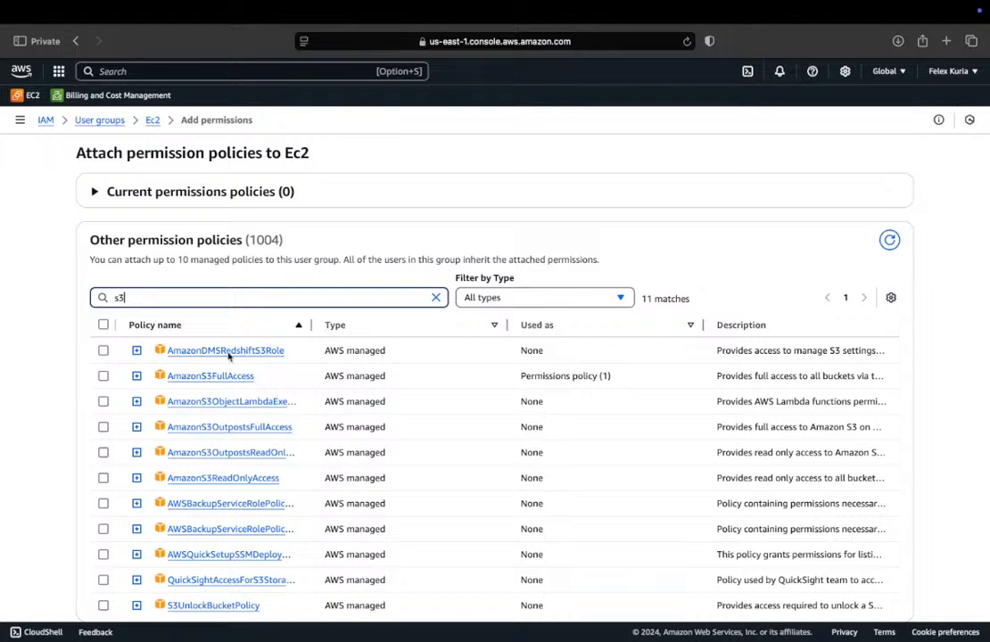
left_click(104, 377)
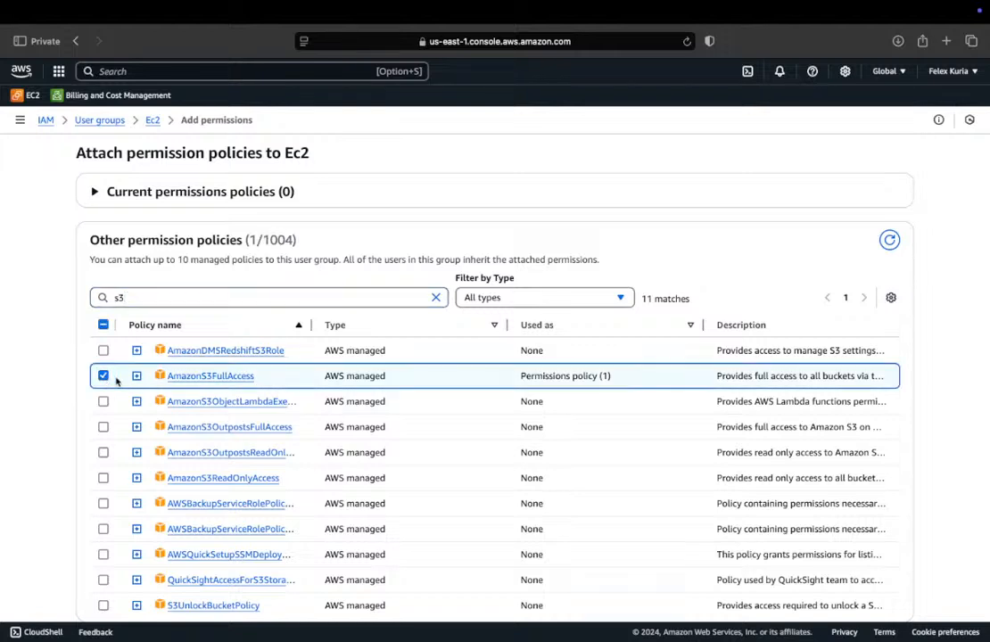
left_click(186, 299)
key("BackSpace")
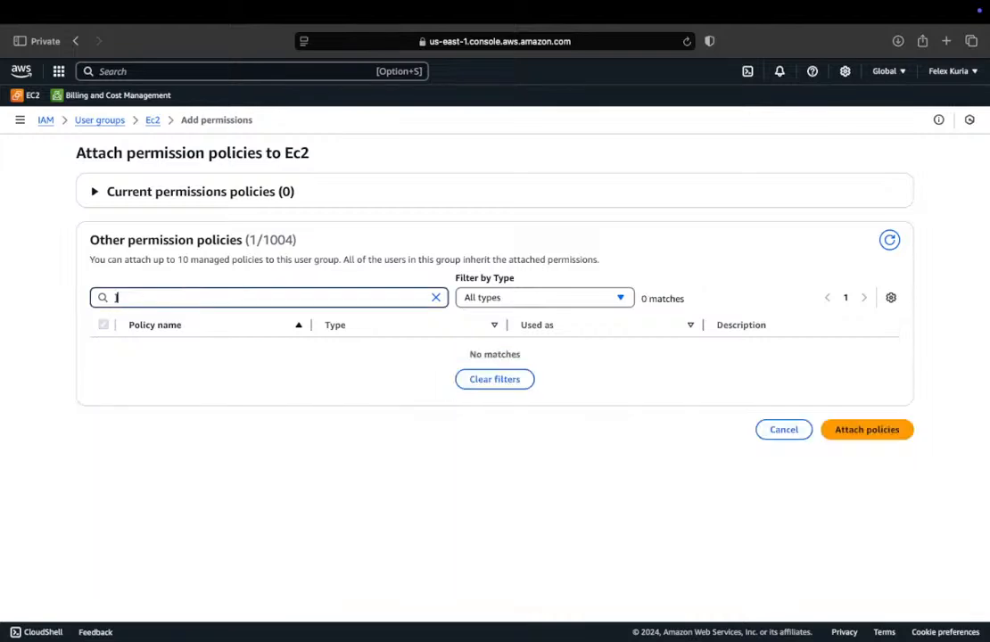
type("ec3")
key("BackSpace")
type("2")
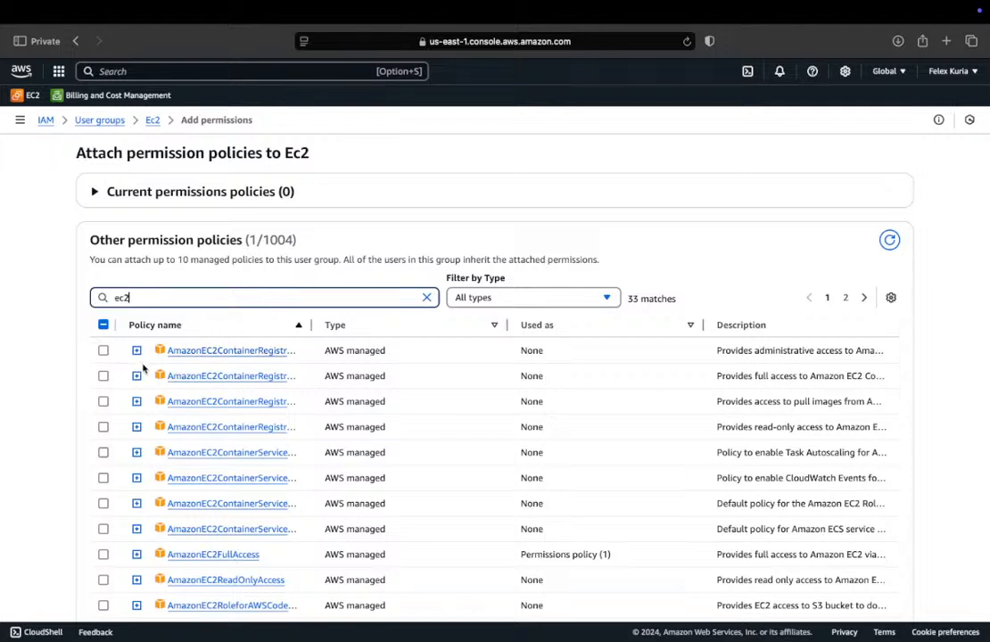
left_click(103, 555)
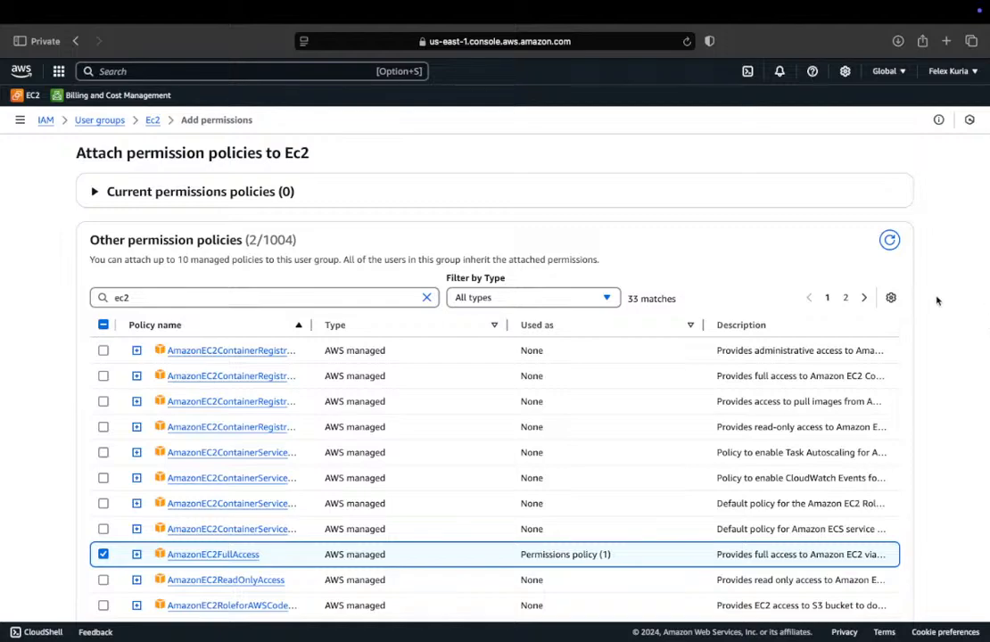
scroll(937, 300, "down", 5)
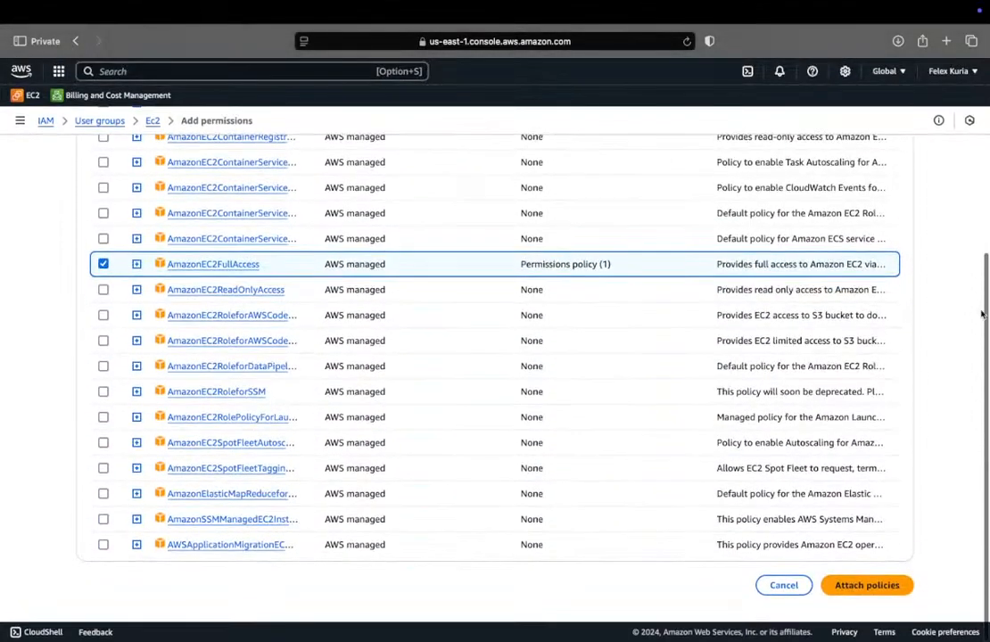
left_click(865, 586)
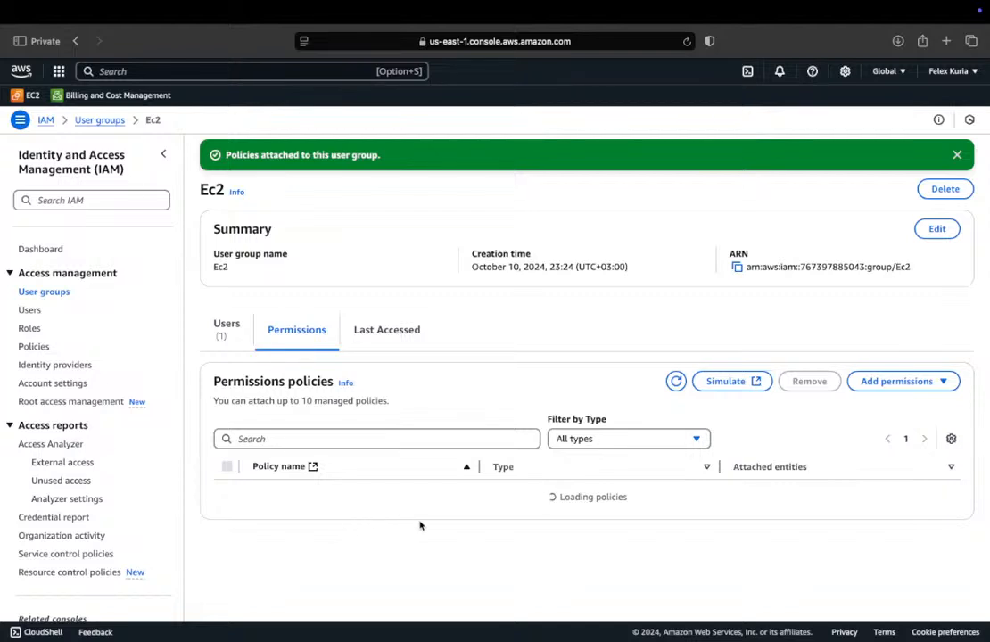
- Open the signed-in IAM user's permissions page, briefly opening and closing CloudShell
key("super+minus")
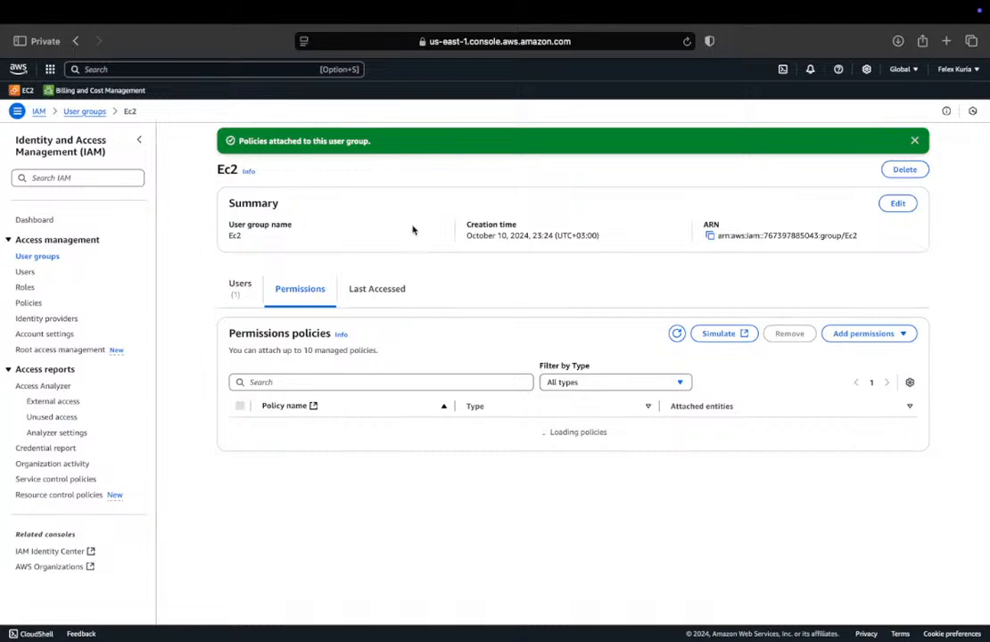
left_click(24, 271)
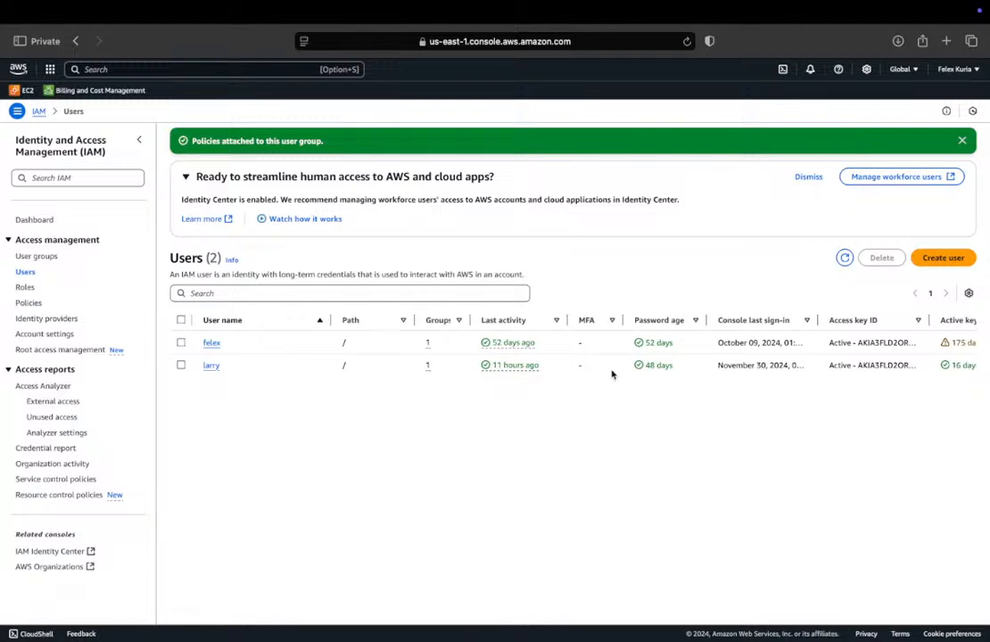
left_click(209, 367)
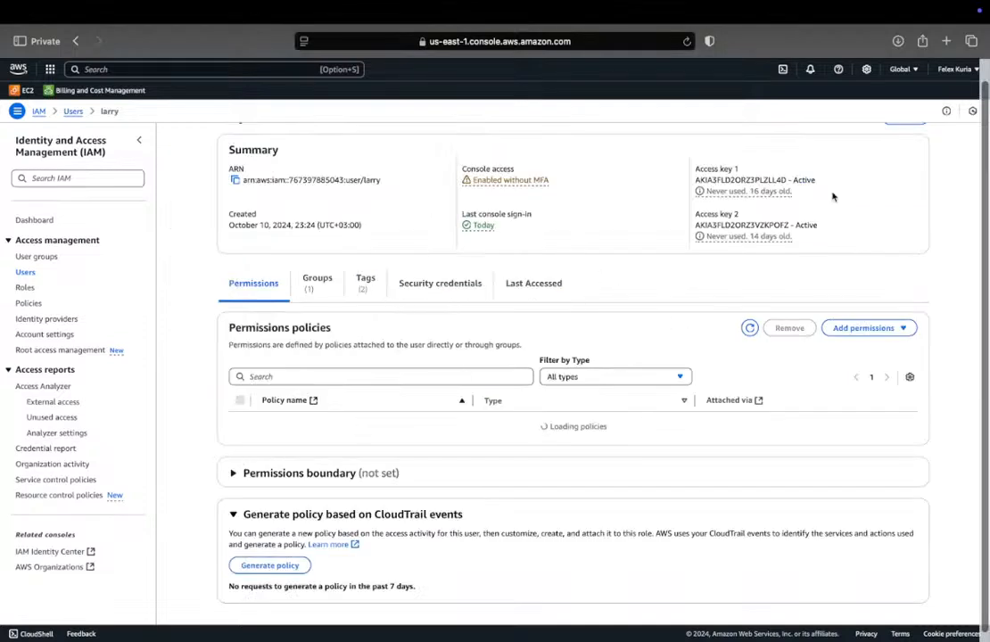
left_click(18, 635)
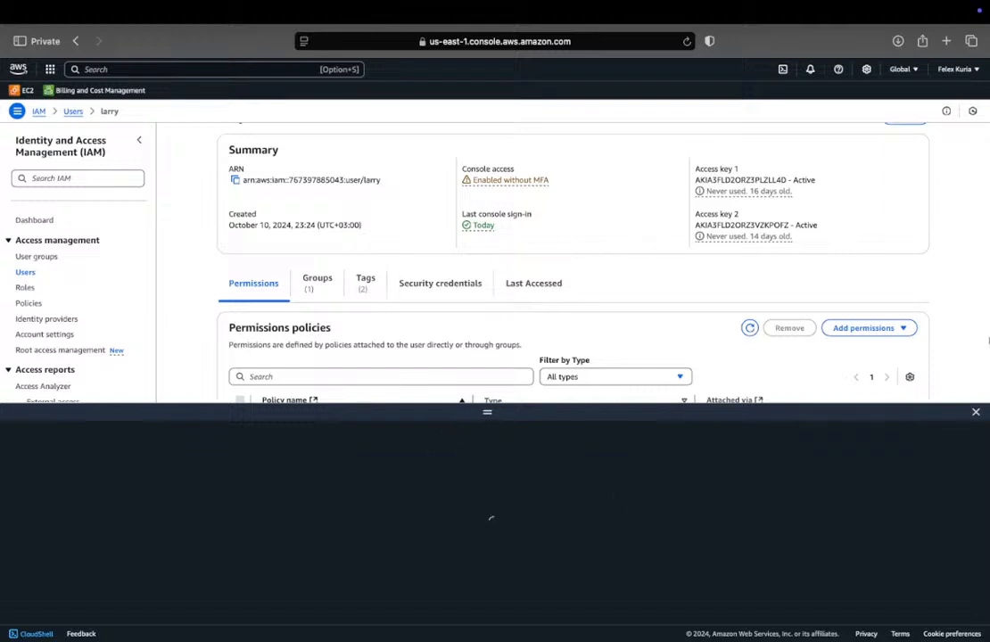
left_click(976, 413)
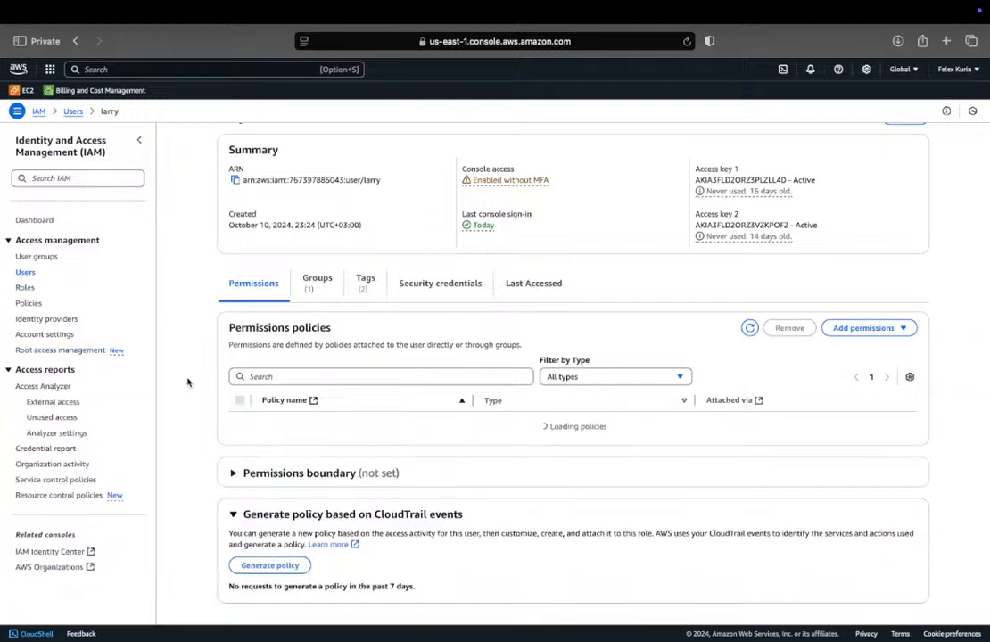
- Review the Ec2 group's permissions, then search the IAM roles list for s3 and clear the search
left_click(38, 257)
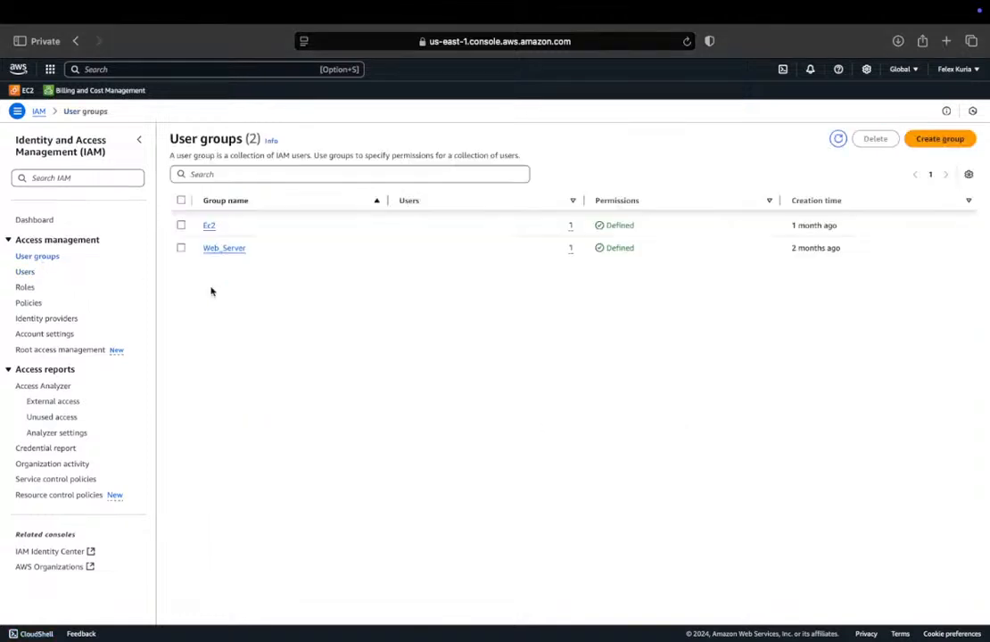
left_click(209, 226)
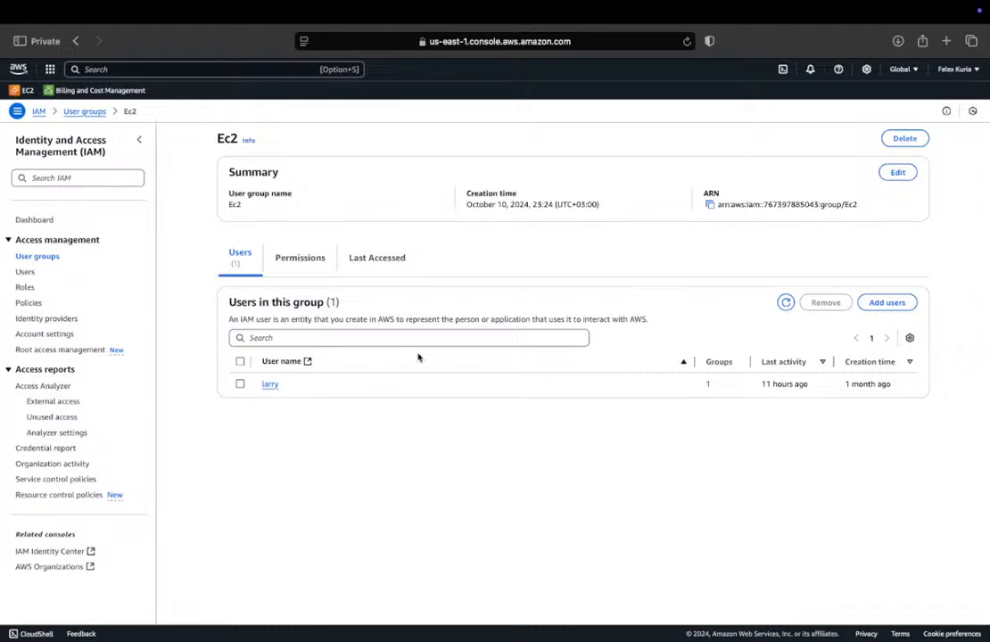
left_click(310, 259)
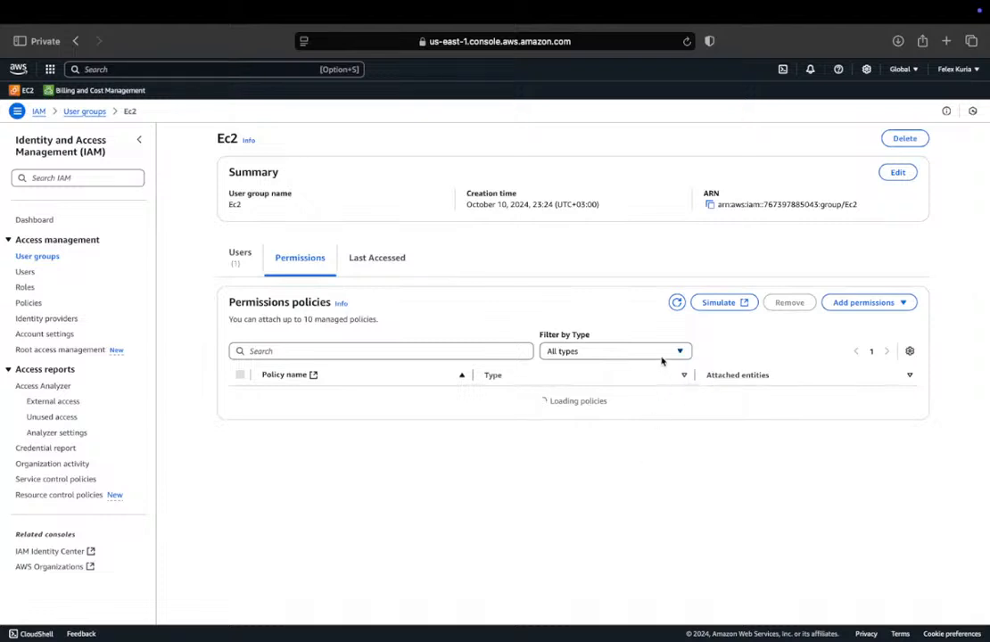
mouse_move(184, 7)
left_click(25, 288)
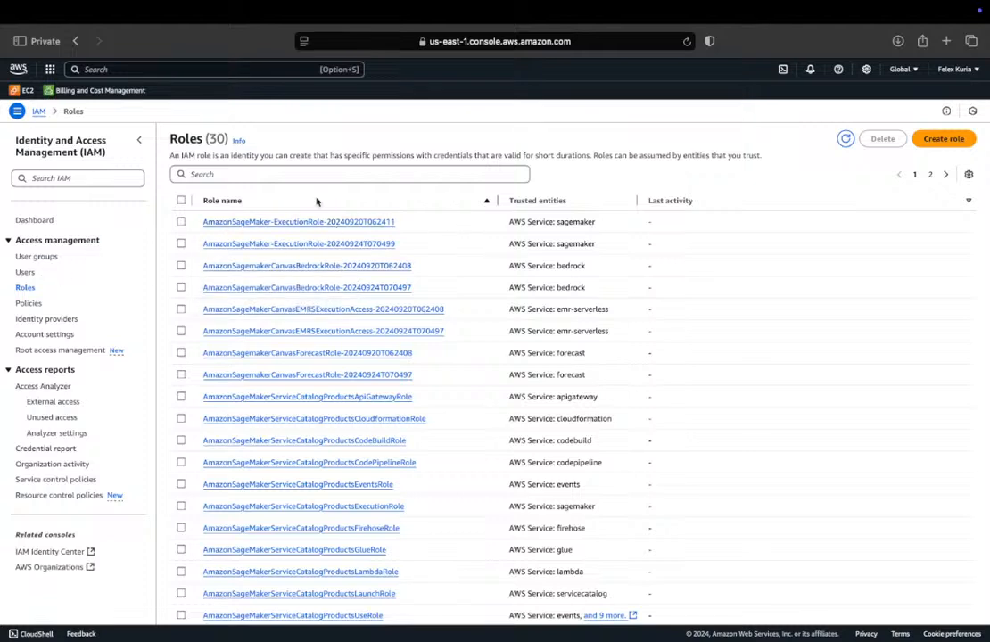
left_click(272, 180)
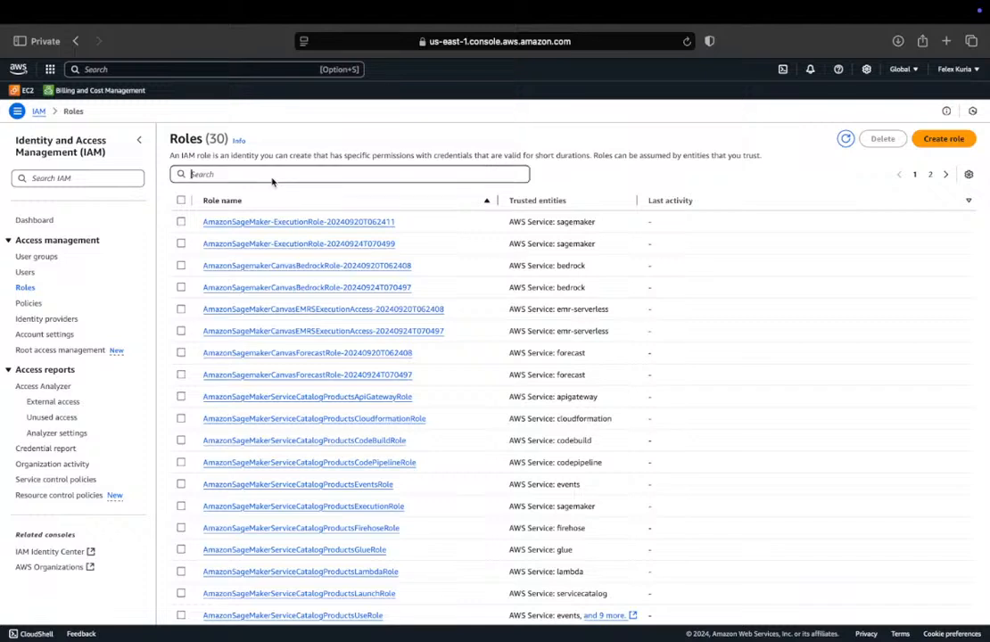
type("s3")
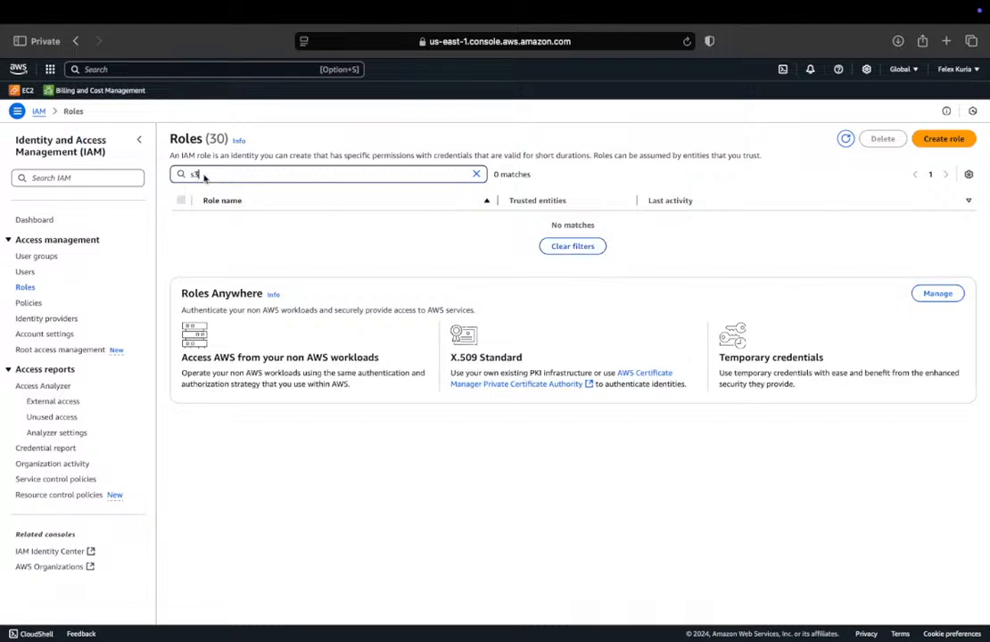
key("BackSpace")
key("BackSpace")
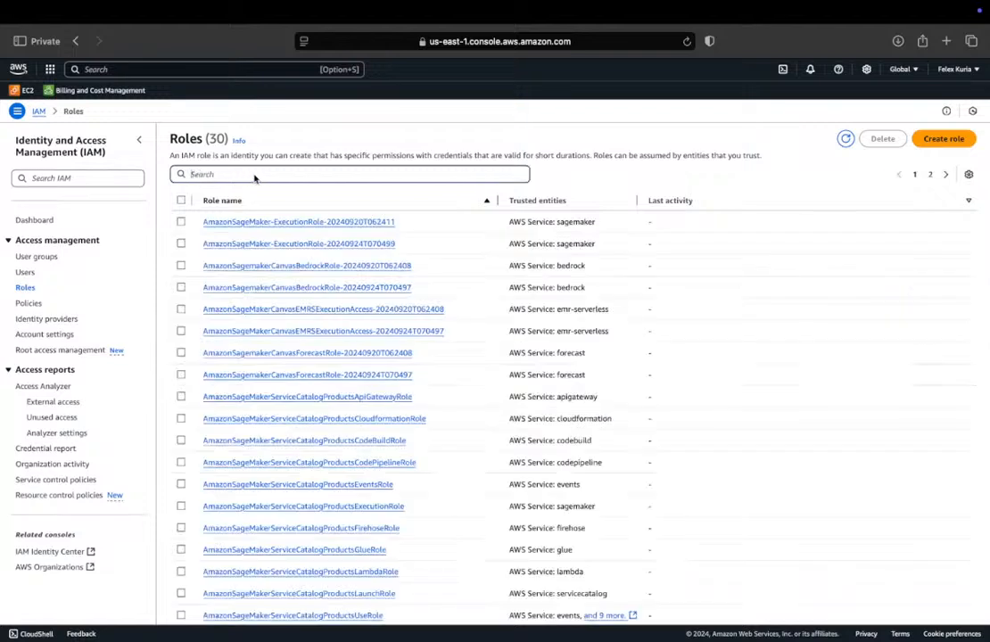
- Return to the Ec2 user group, refresh its user list and view its permissions policies
left_click(32, 272)
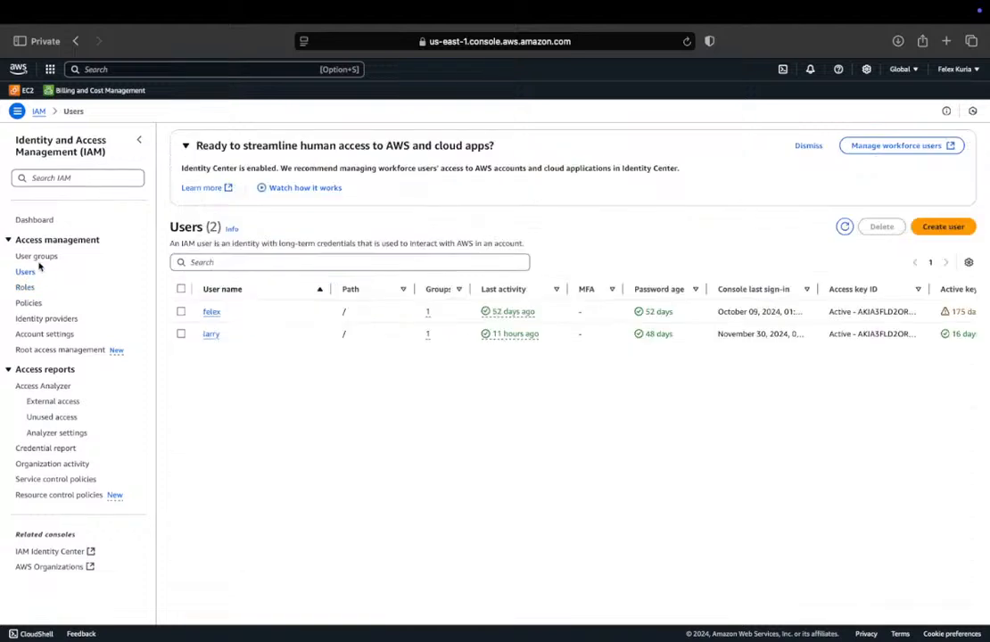
left_click(40, 258)
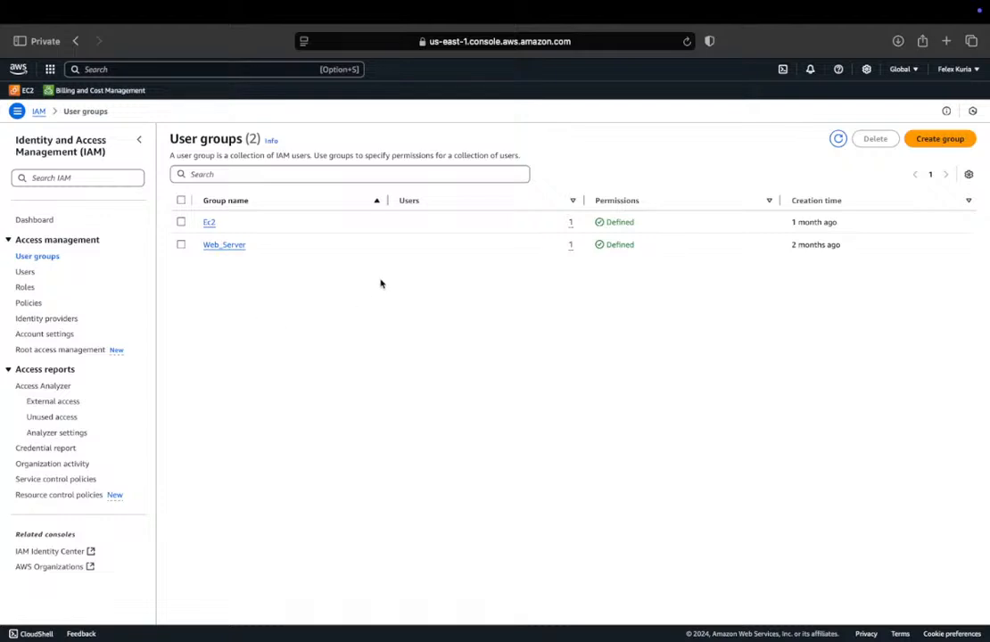
left_click(209, 222)
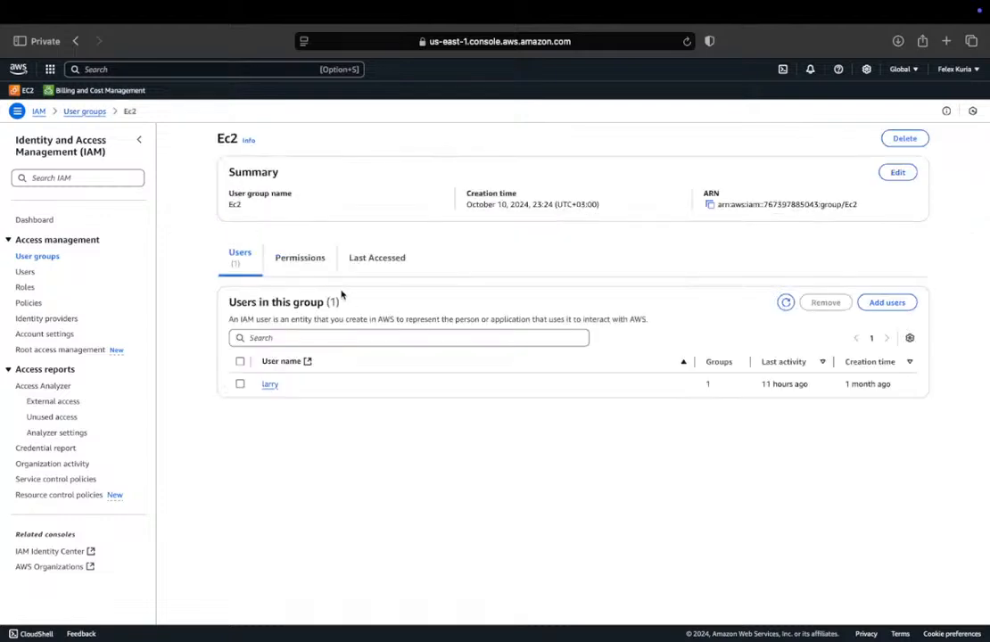
left_click(785, 304)
left_click(298, 270)
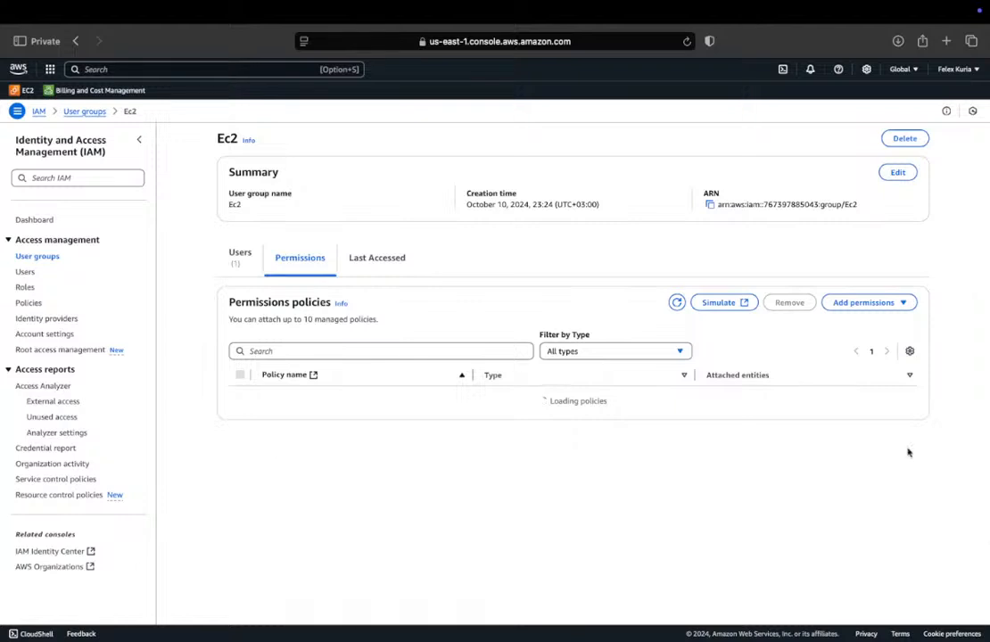
- Switch to the S3 buckets browser window and refresh the general purpose bucket list
mouse_move(260, 7)
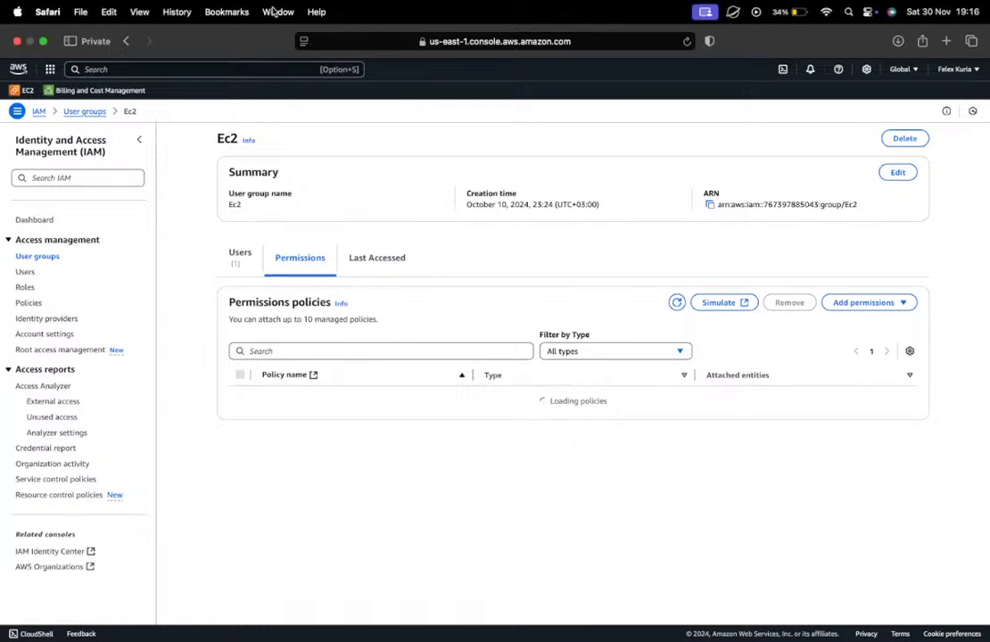
left_click(278, 14)
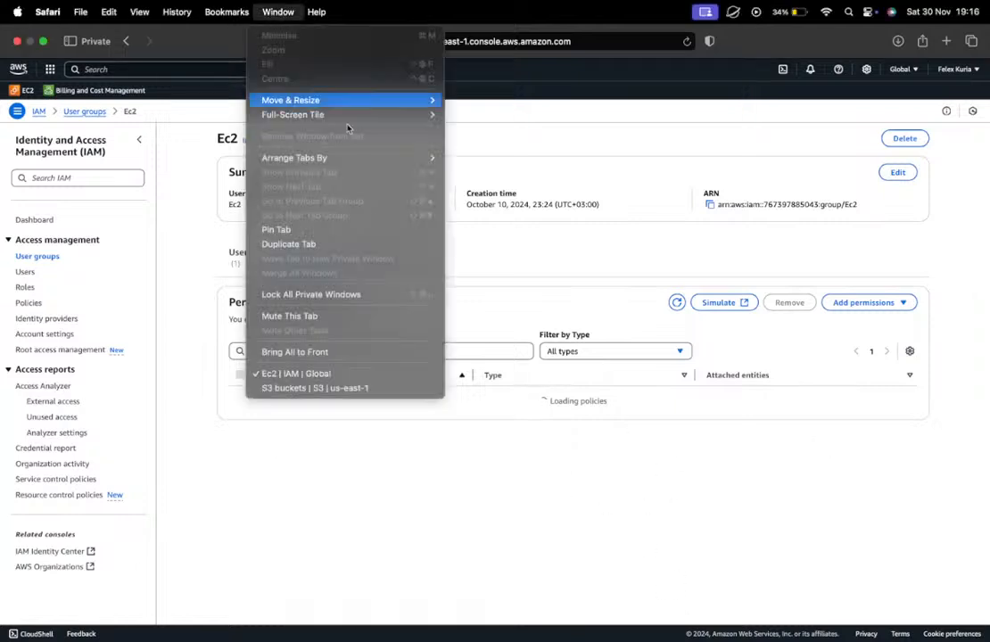
left_click(316, 391)
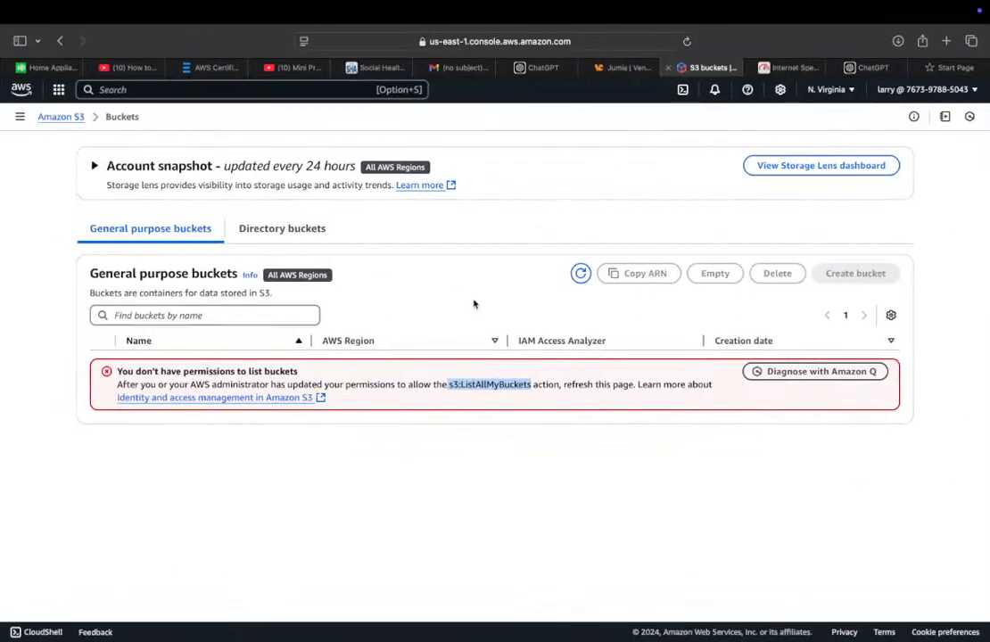
left_click(581, 274)
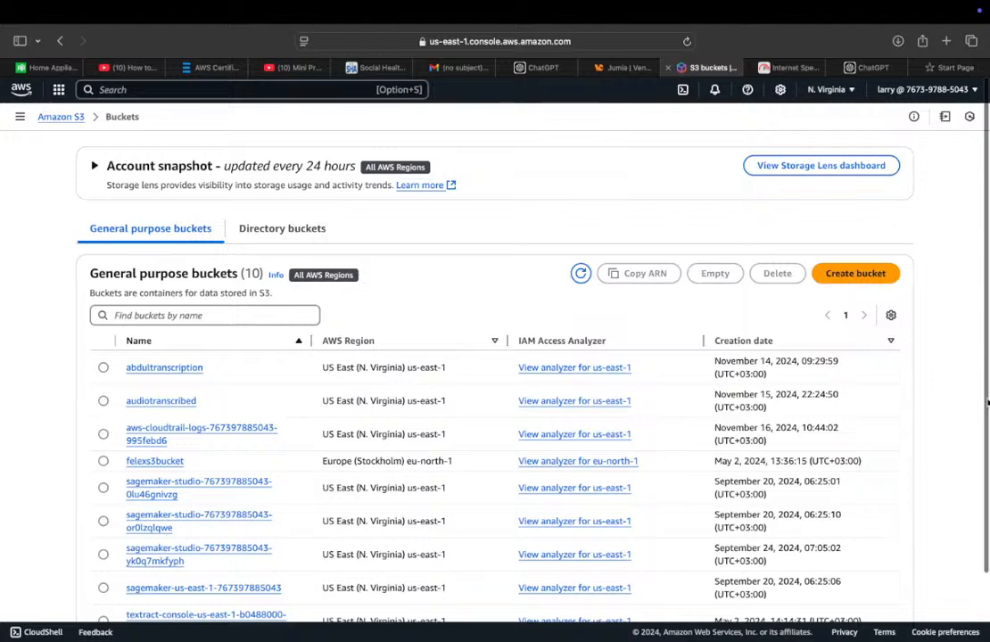
- Open the Amazon S3 home page, then its pricing details page, and browse the storage pricing
scroll(988, 403, "down", 2)
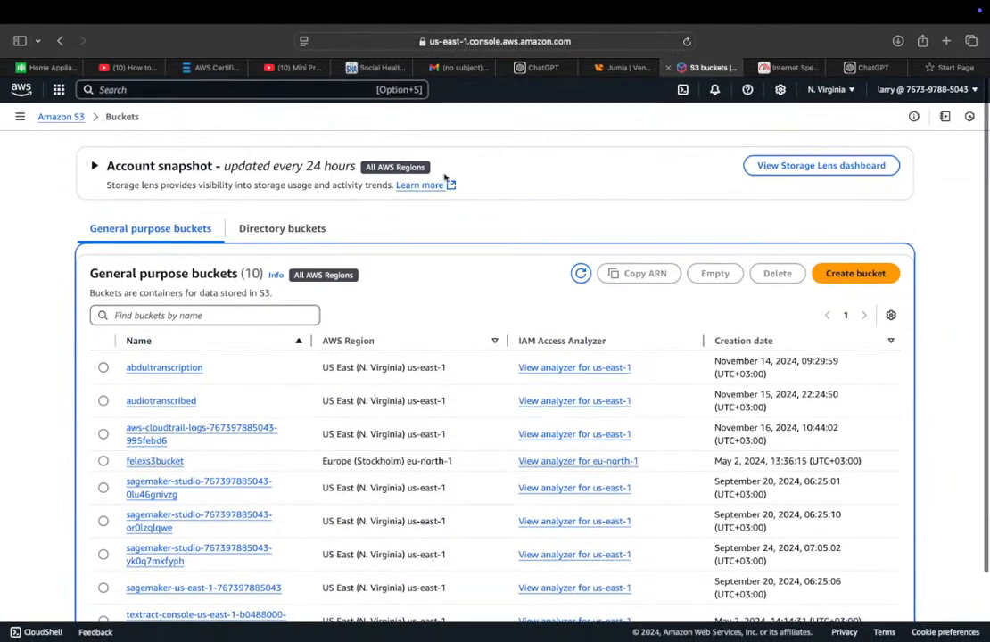
left_click(53, 118)
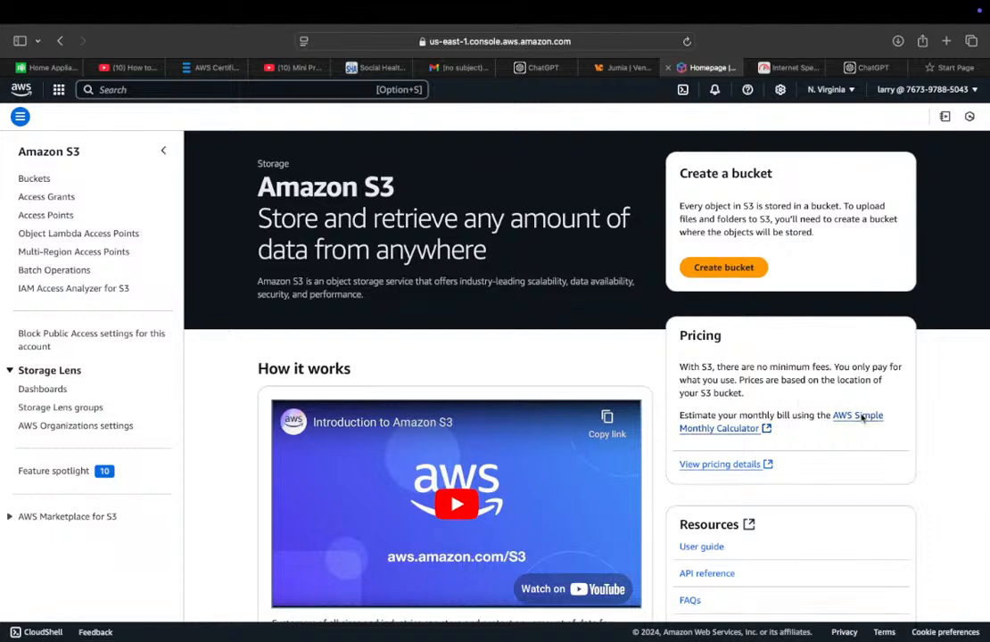
left_click(762, 464)
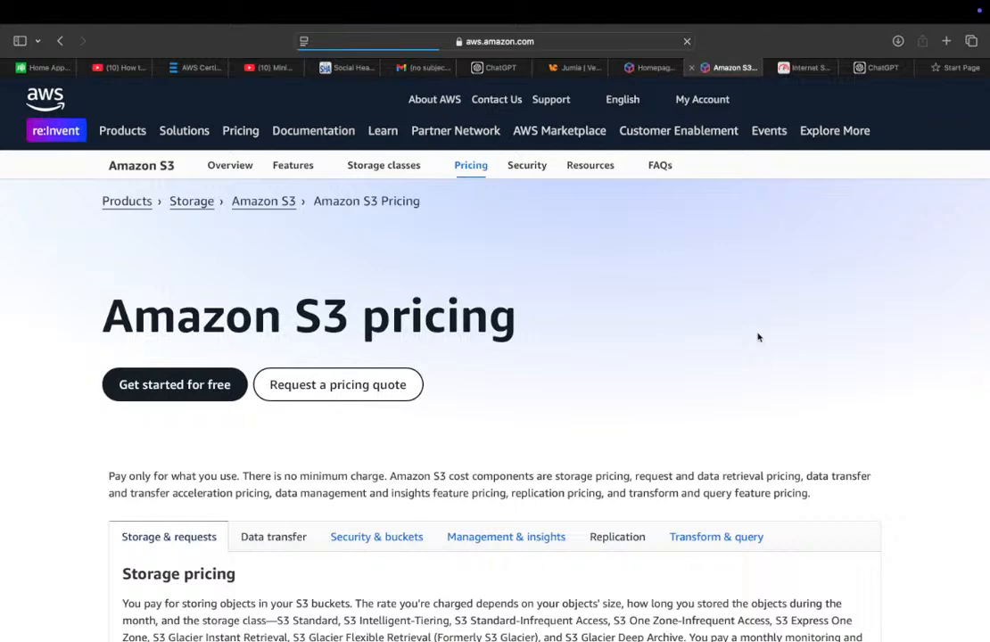
scroll(759, 338, "down", 3)
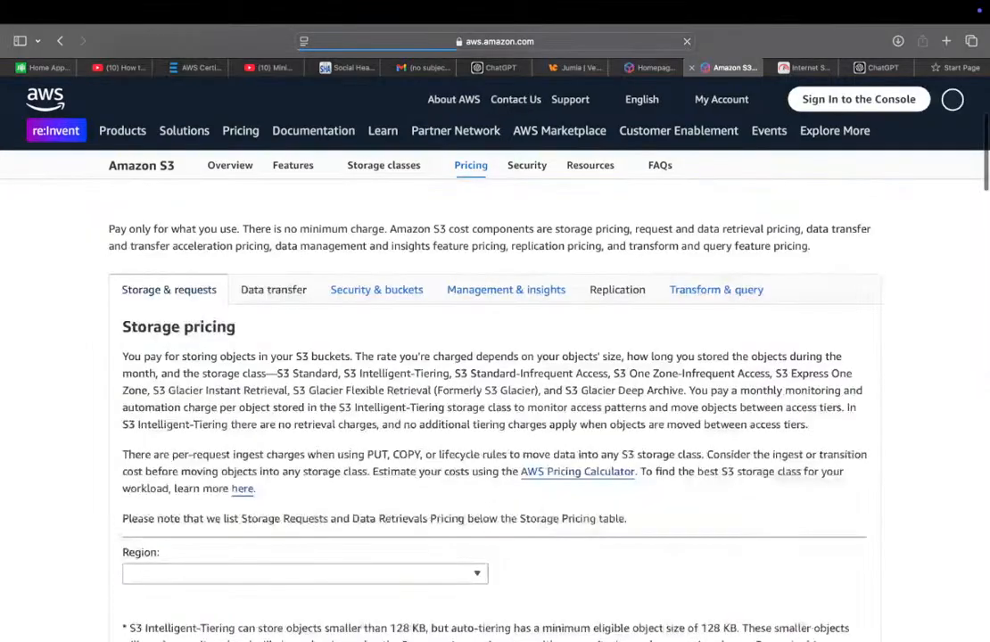
scroll(703, 258, "down", 2)
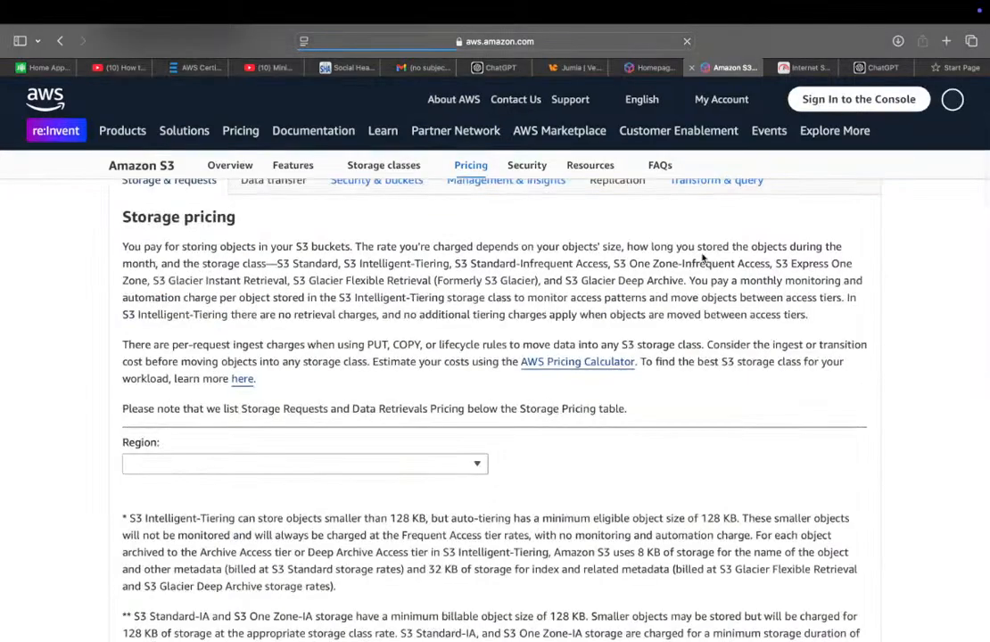
scroll(663, 327, "up", 3)
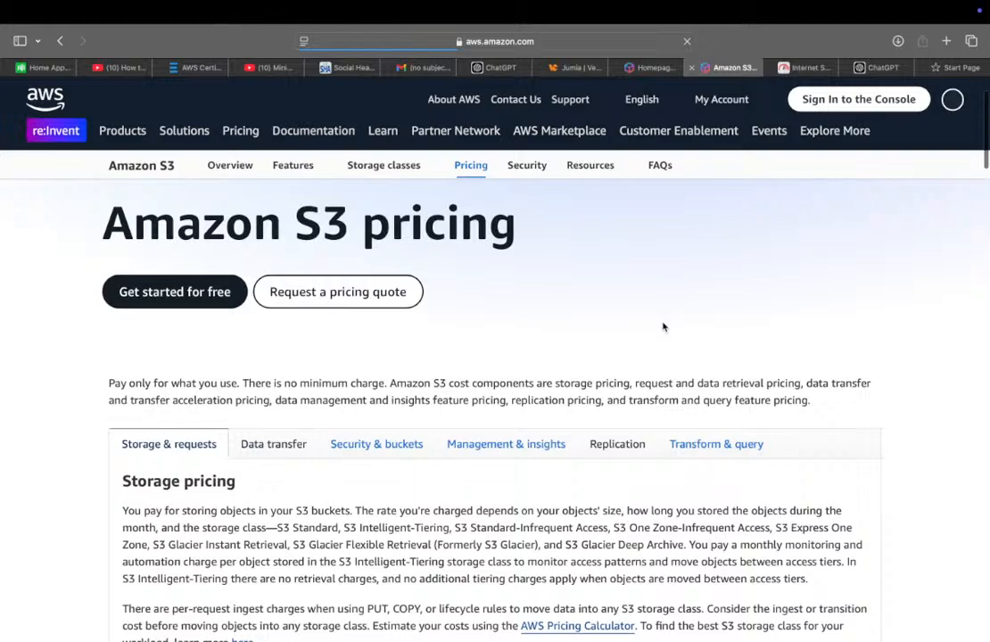
- Search the web for the AWS pricing calculator and open the AWS Pricing Calculator result
scroll(663, 328, "down", 5)
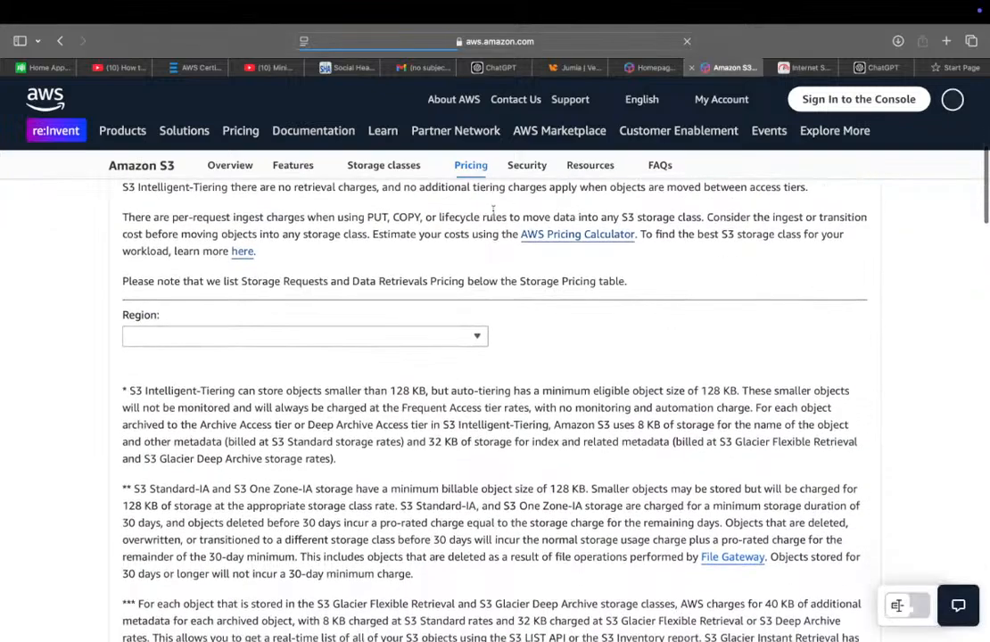
left_click(505, 49)
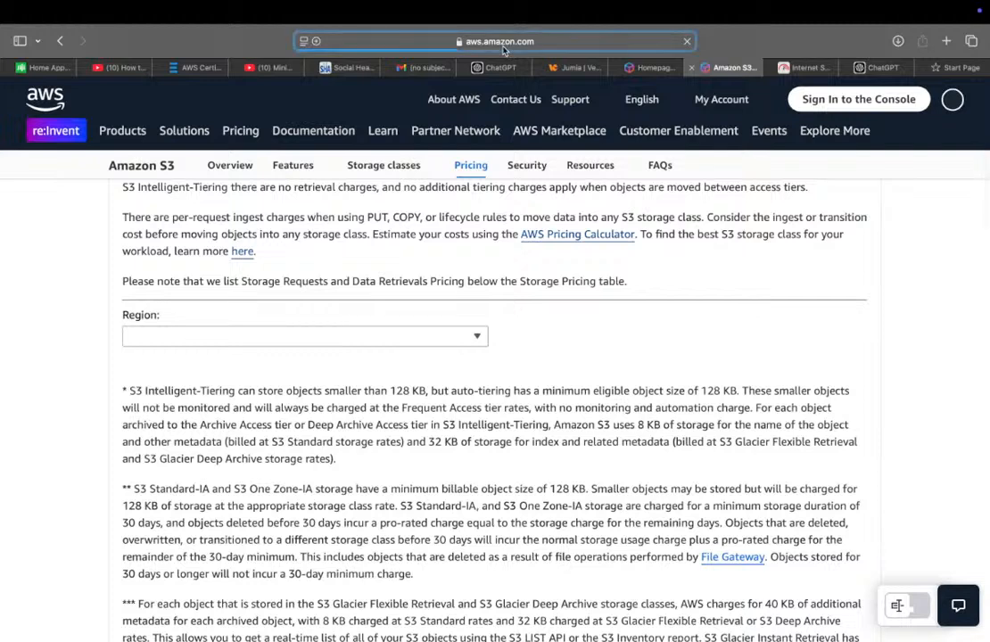
type("aw")
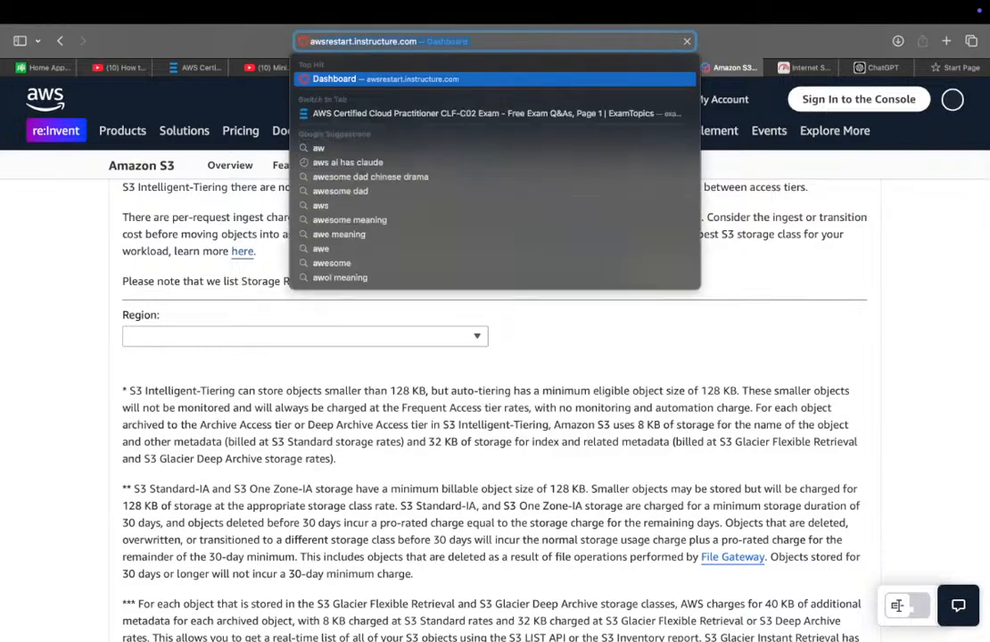
key("BackSpace")
type(".p")
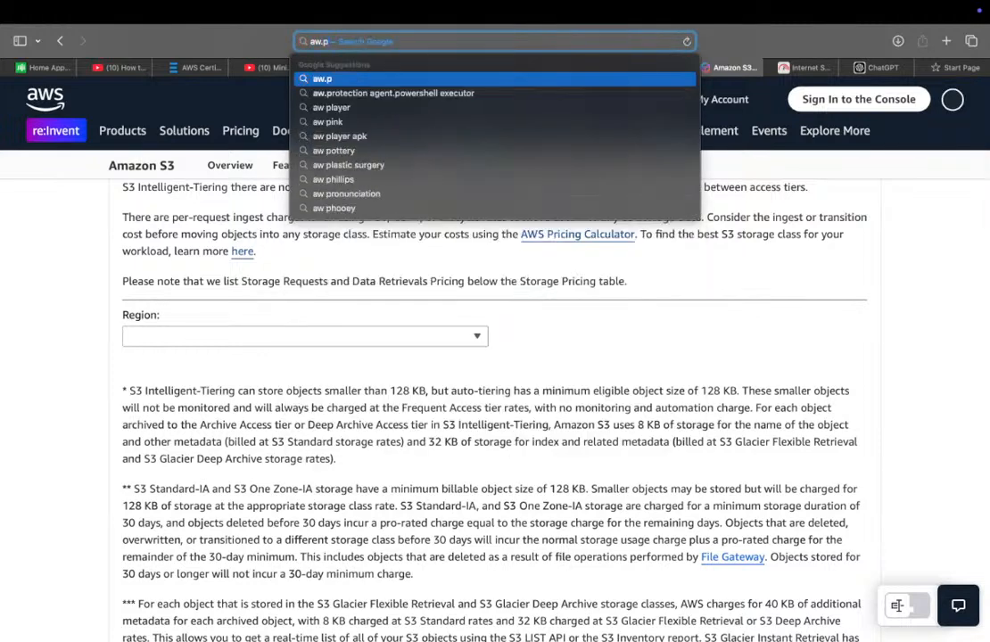
type("ri")
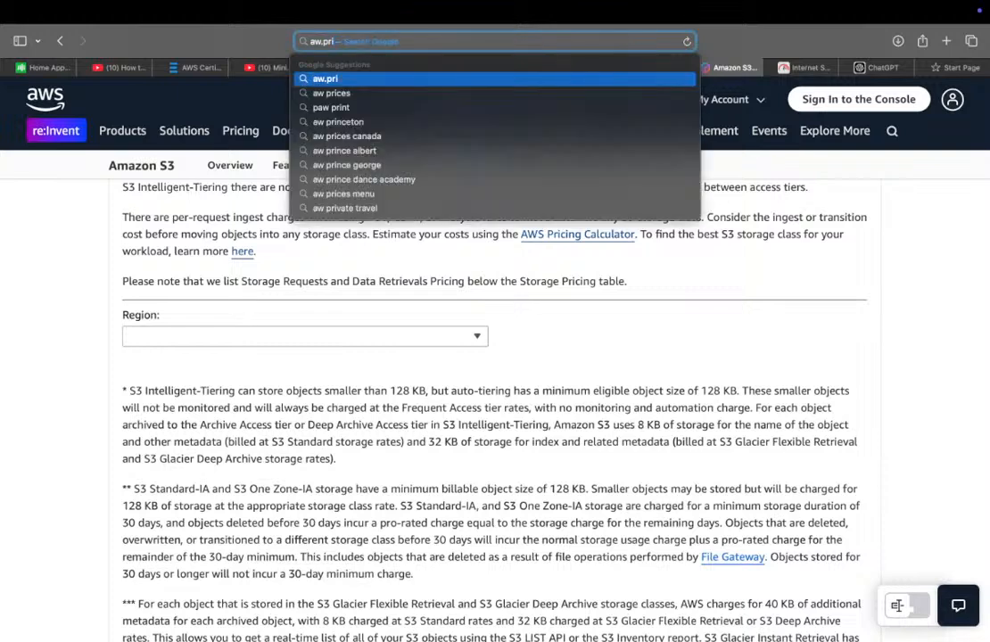
type("cing")
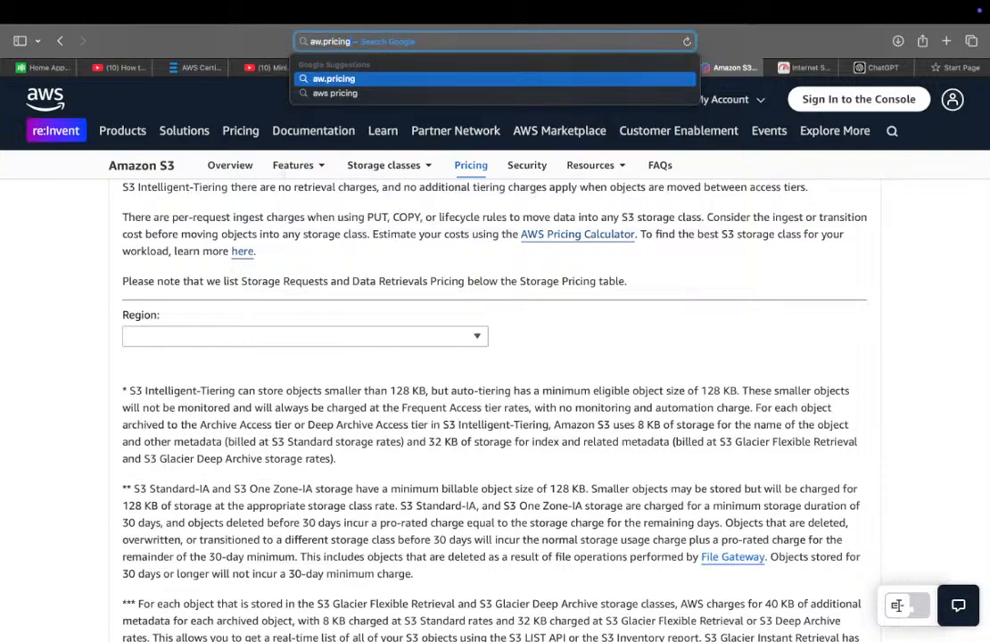
type(" ca")
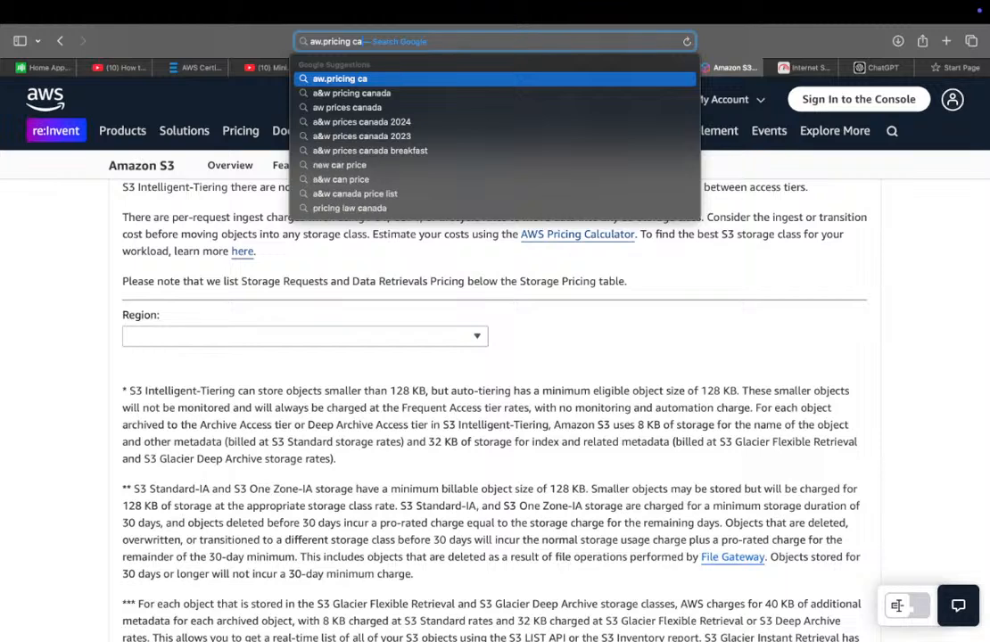
type("lc")
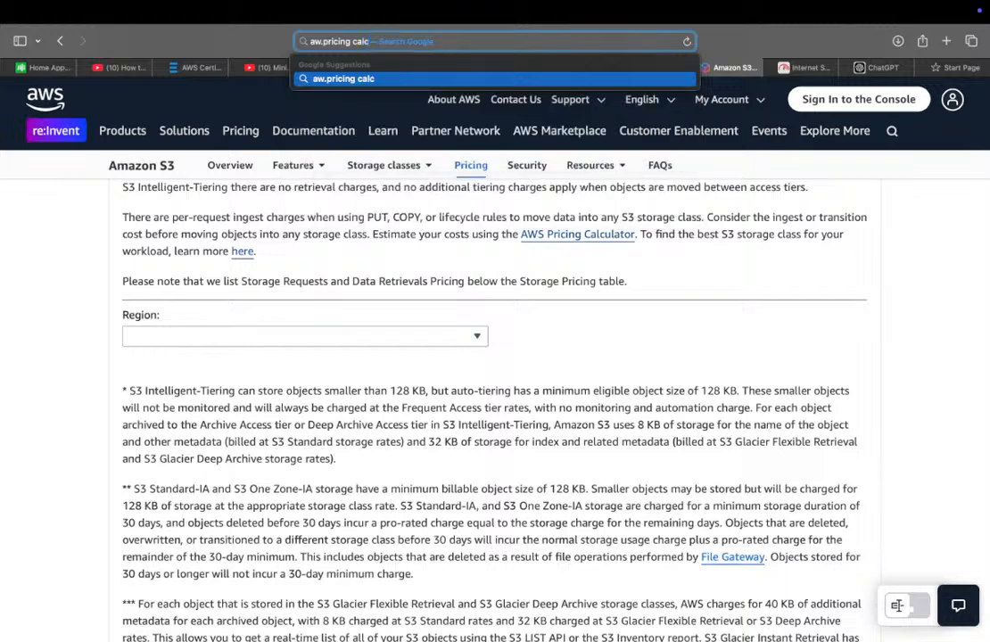
type("ulator")
key("Return")
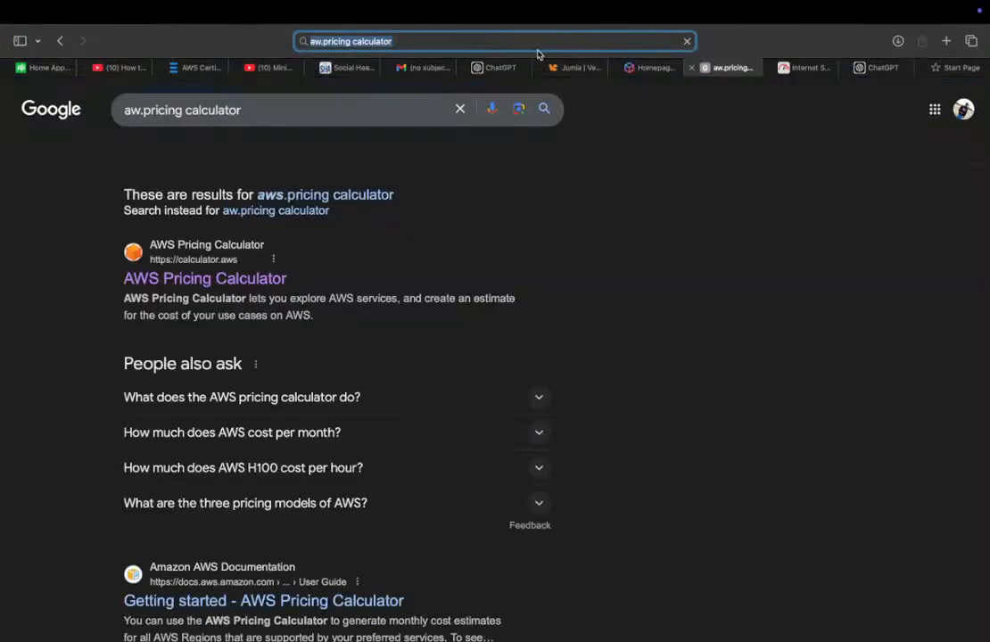
left_click(199, 278)
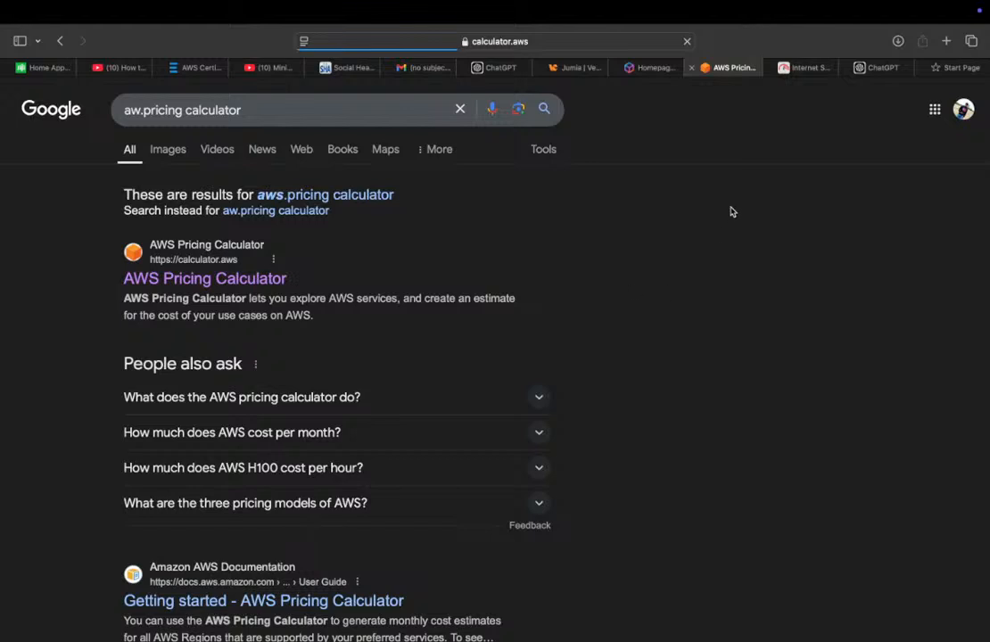
- Switch to the S3 console tab, open the Create bucket form and return to the general purpose bucket list
left_click(496, 68)
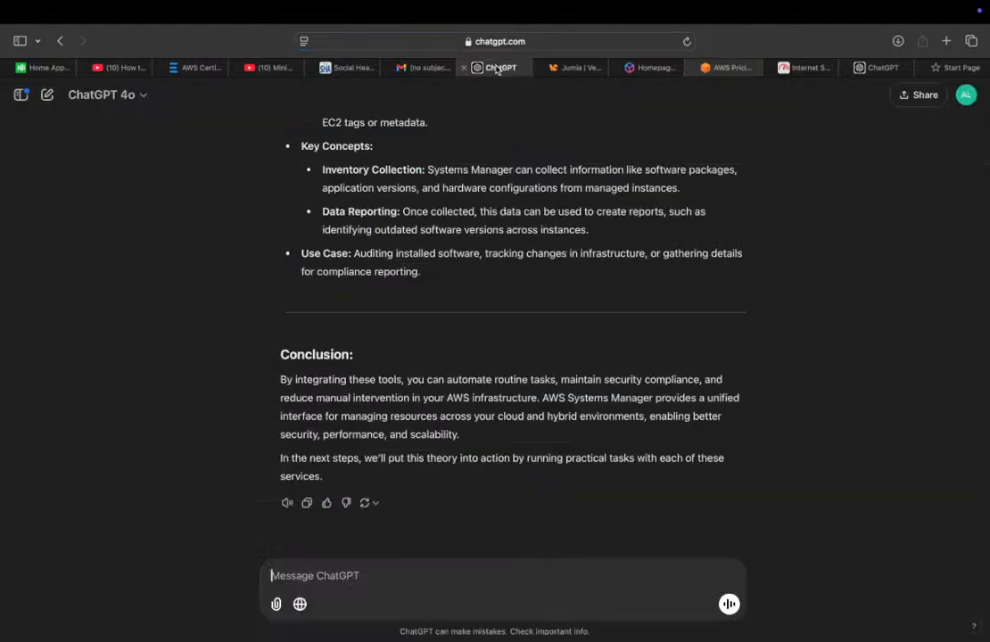
left_click(650, 68)
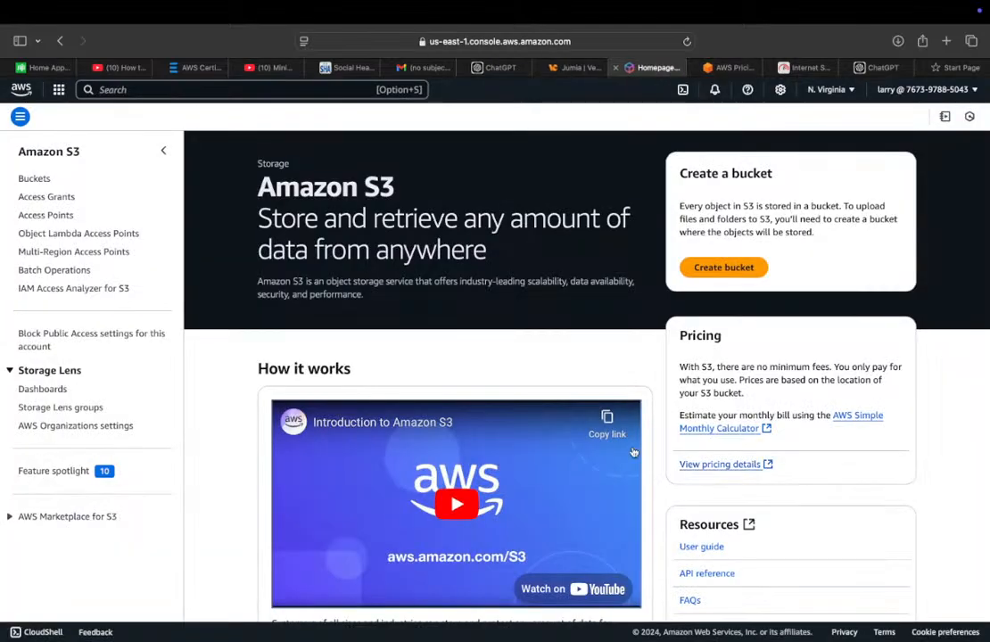
left_click(725, 267)
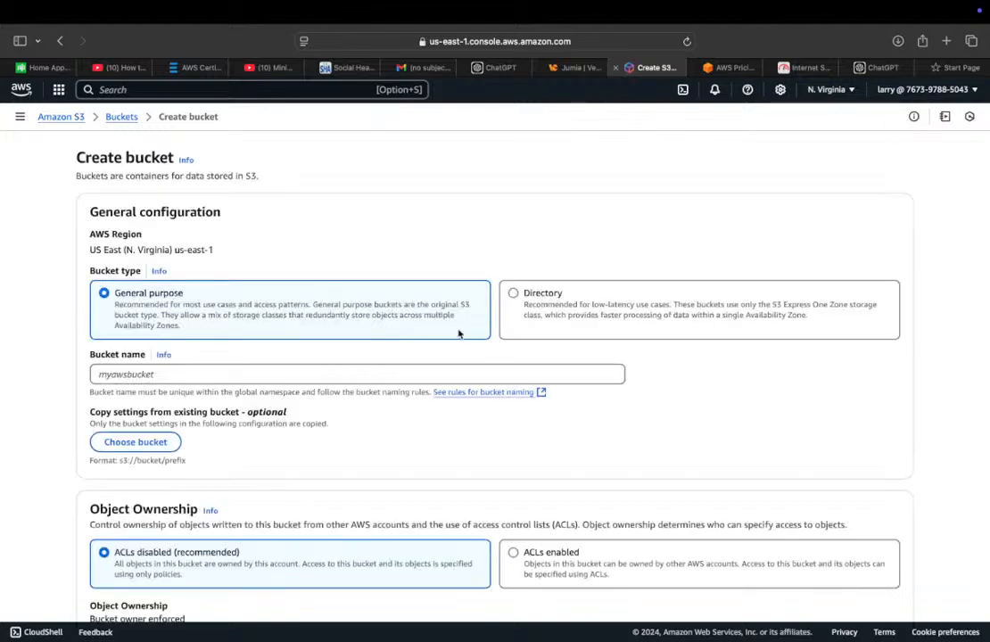
scroll(496, 357, "down", 1)
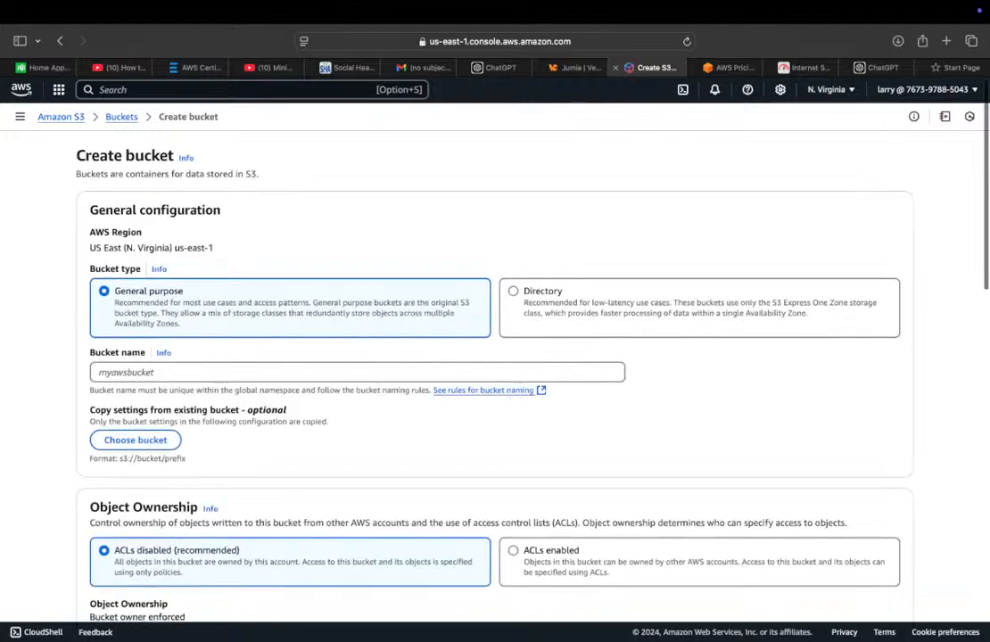
scroll(496, 357, "down", 5)
left_click(122, 116)
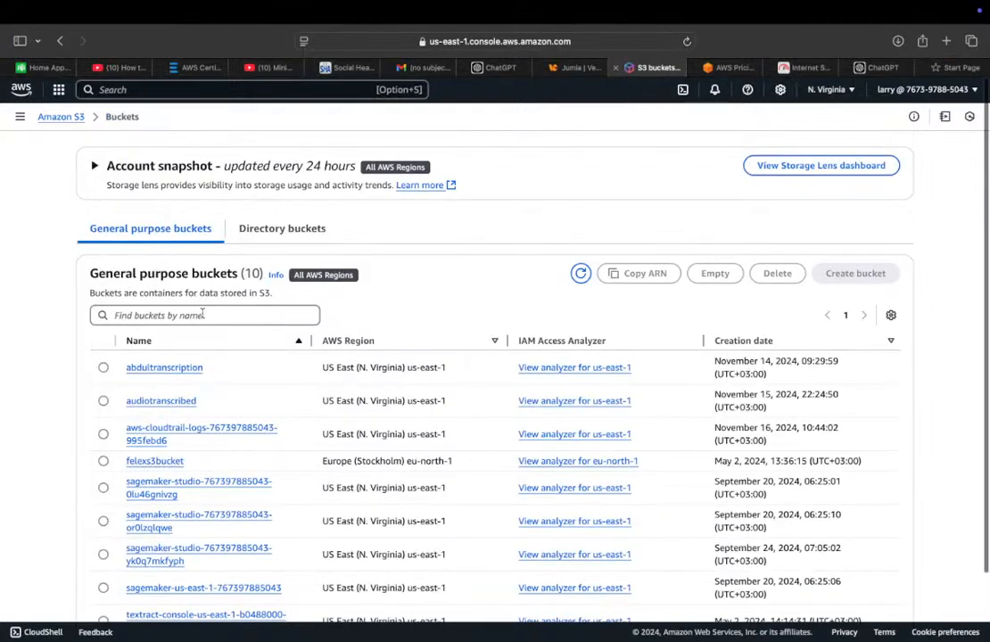
- Open the abdultranscription bucket and sort its objects by storage class
left_click(167, 370)
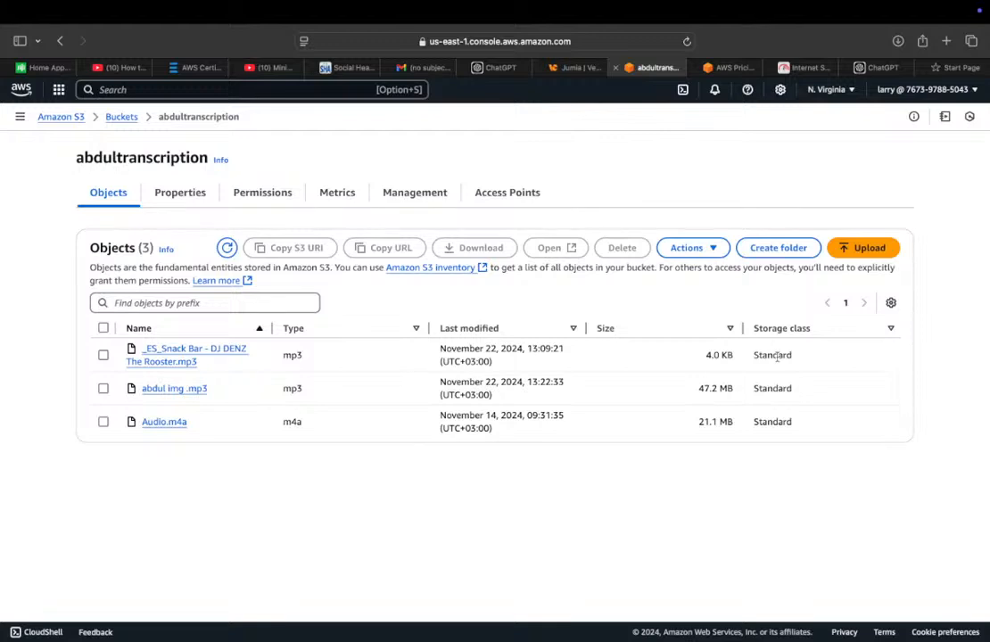
left_click_drag(811, 332, 759, 335)
left_click(851, 332)
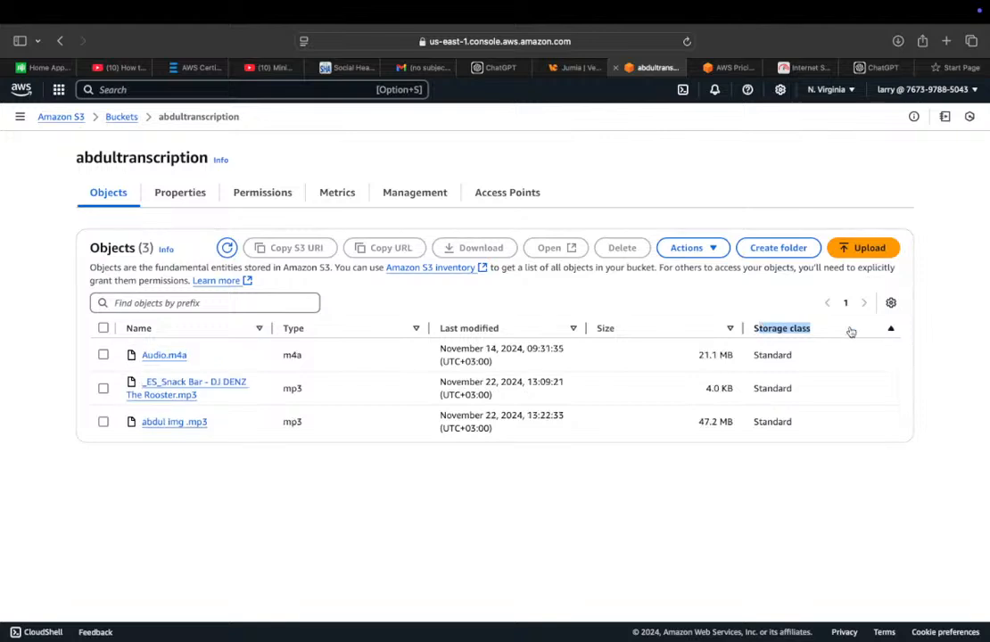
- Select the Audio.m4a object and open its Edit storage class page
left_click(427, 269)
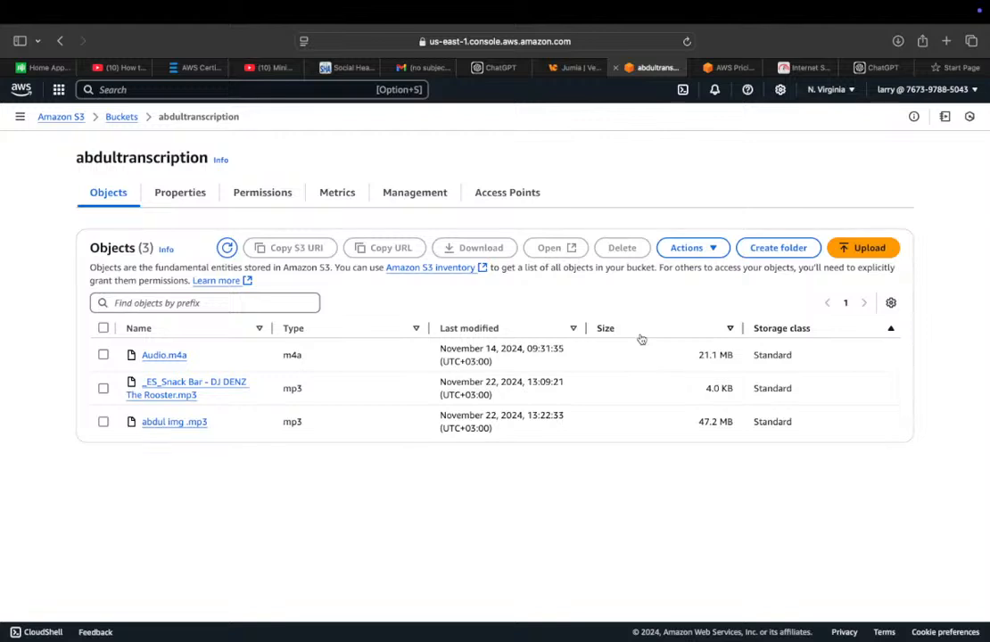
left_click(164, 352)
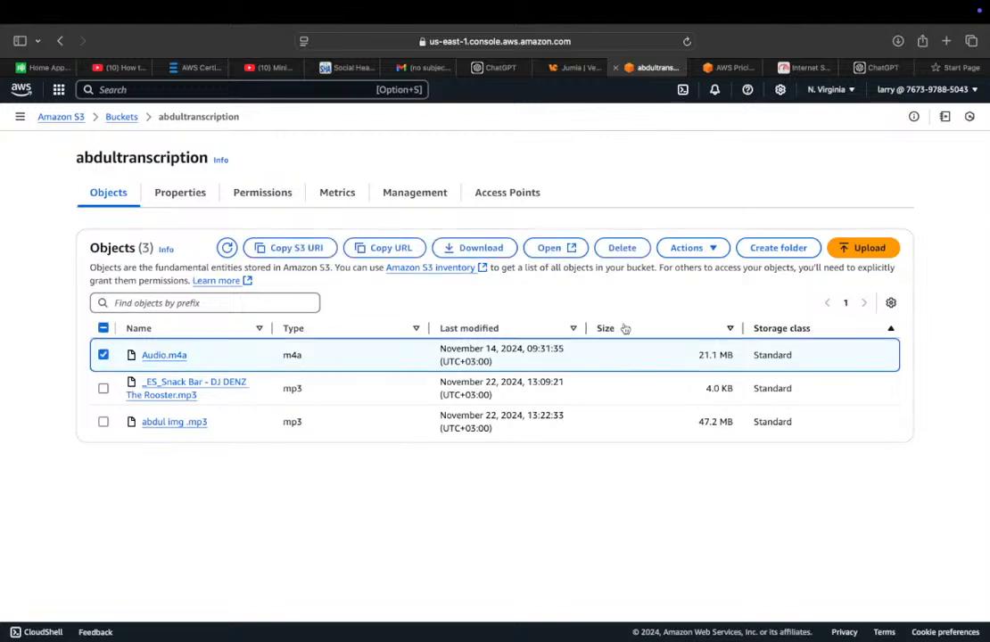
left_click(709, 249)
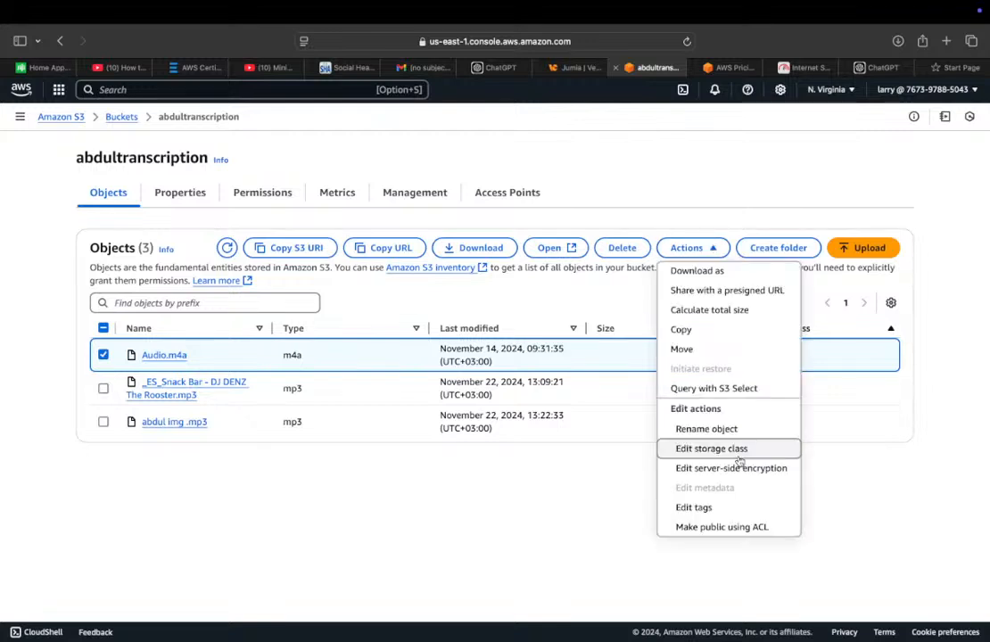
left_click(740, 450)
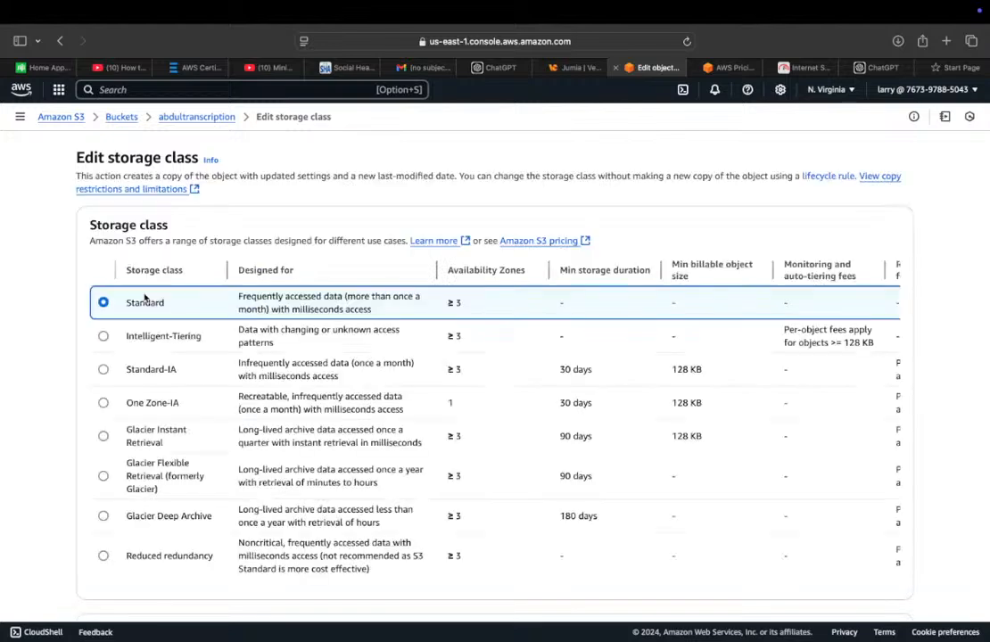
- Compare storage classes by selecting Intelligent-Tiering, One Zone-IA, Standard-IA and Glacier Instant Retrieval in turn
scroll(148, 302, "down", 2)
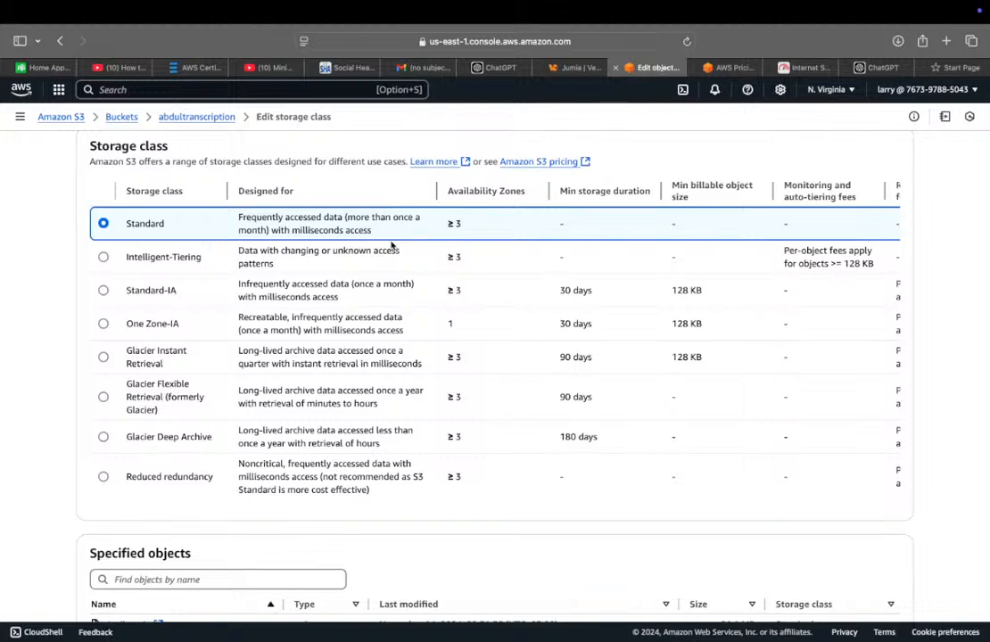
left_click(104, 257)
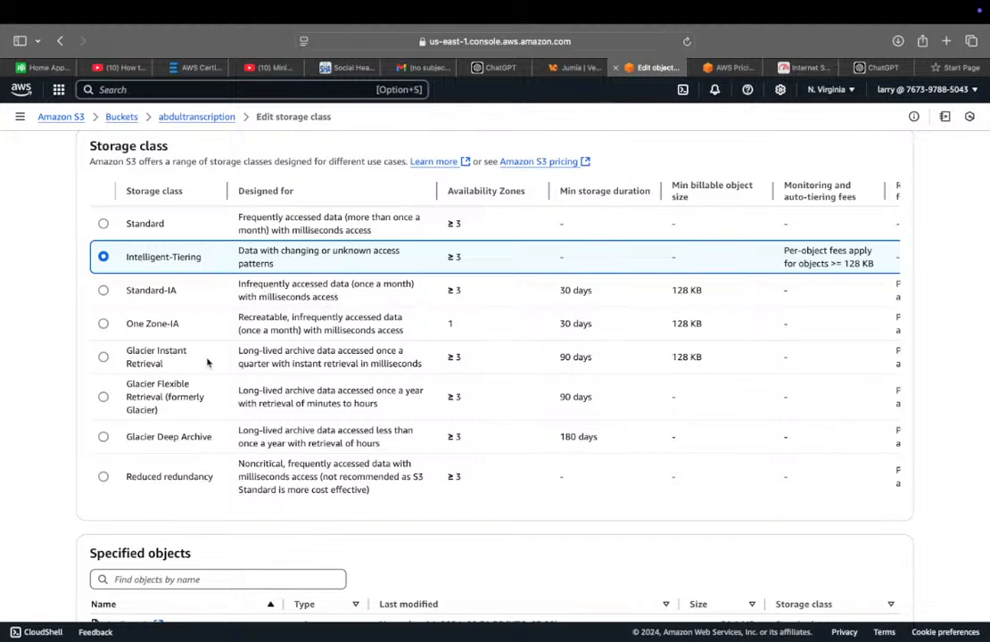
left_click(116, 324)
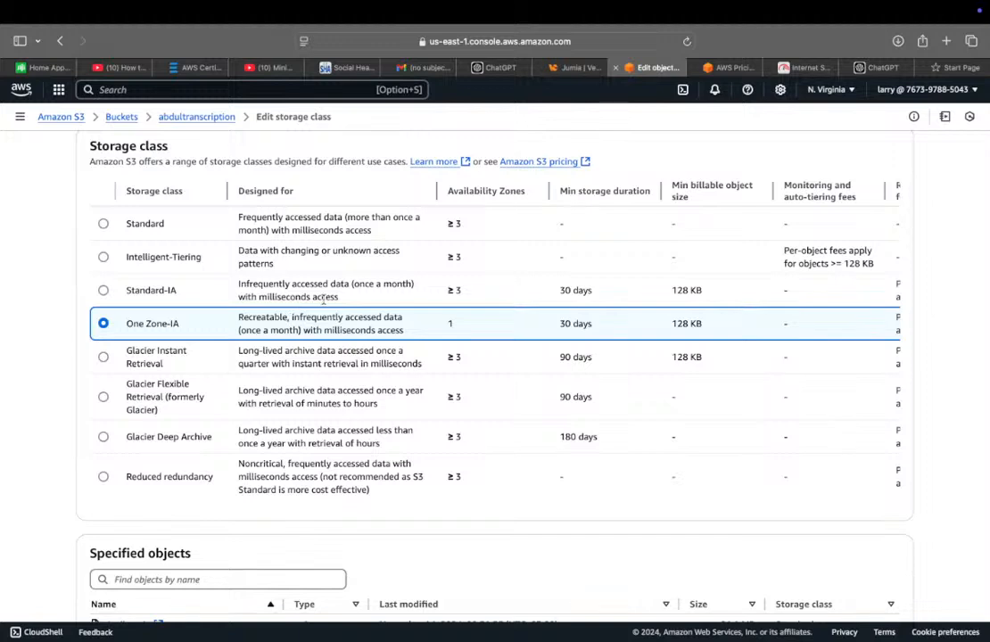
left_click(134, 290)
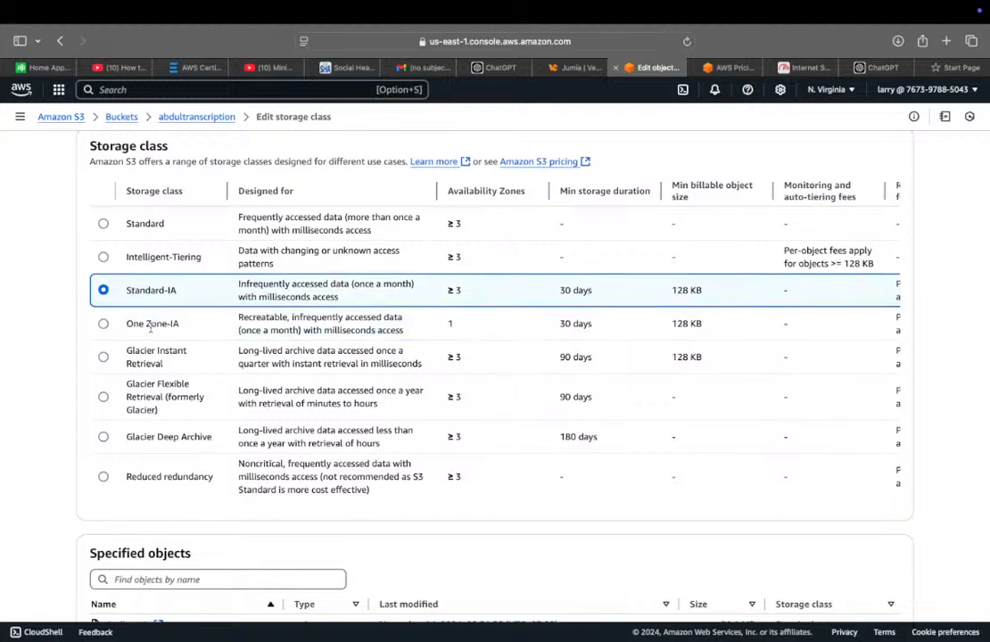
left_click(101, 323)
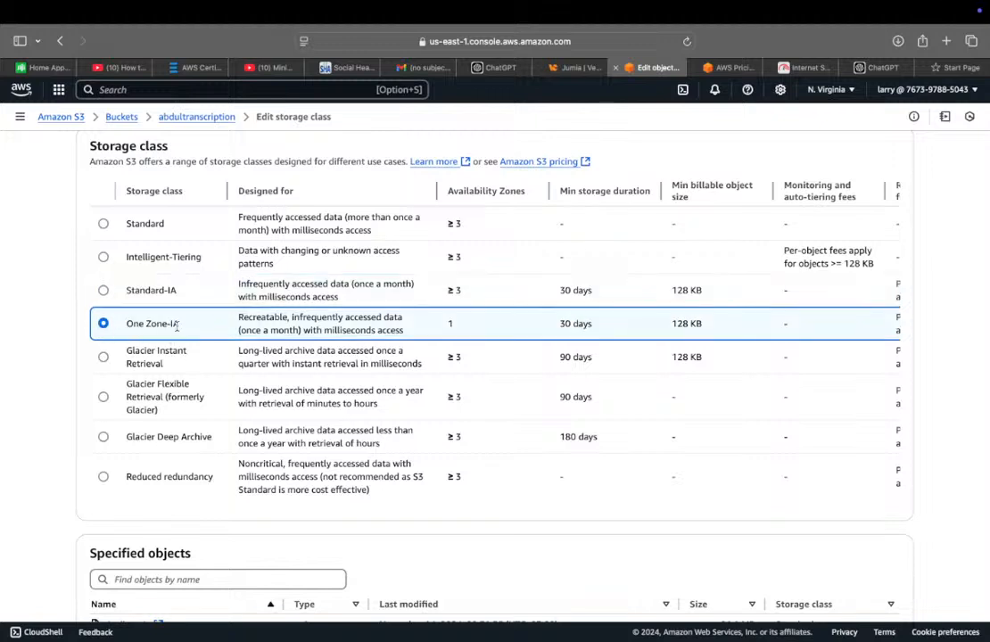
left_click(102, 356)
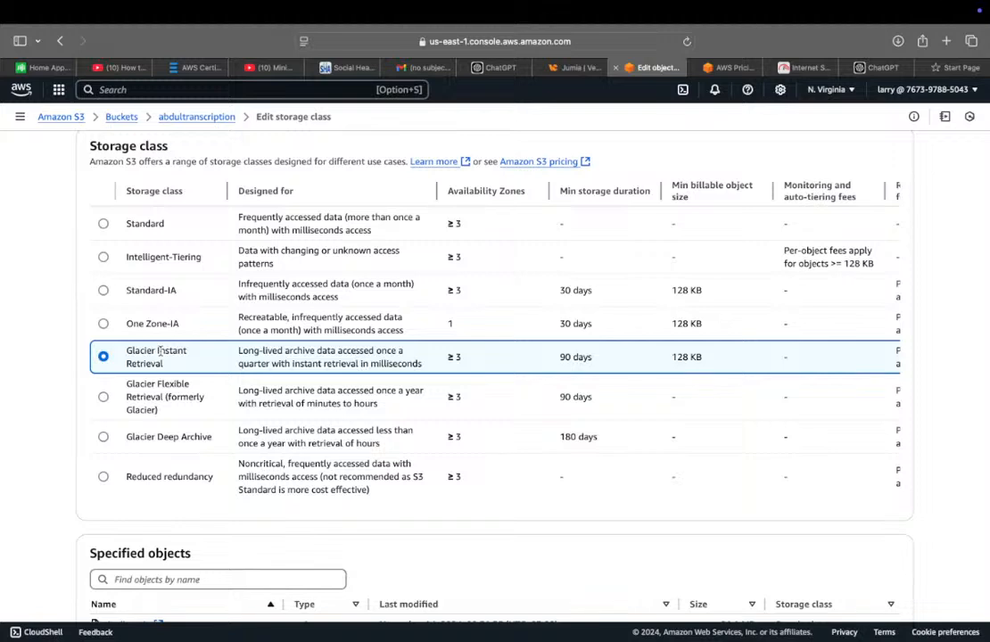
left_click_drag(158, 352, 194, 363)
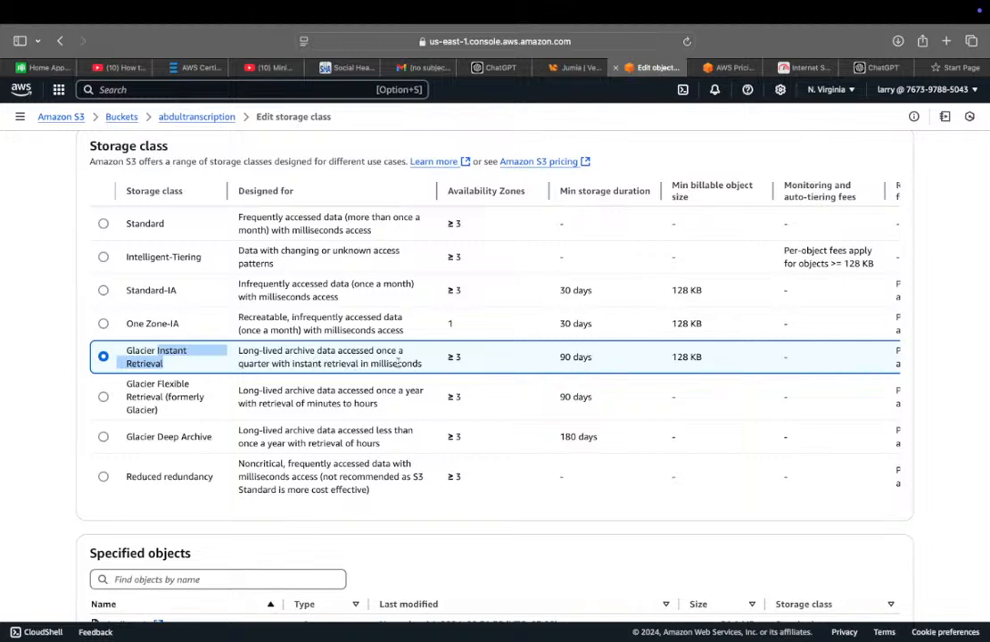
left_click(161, 386)
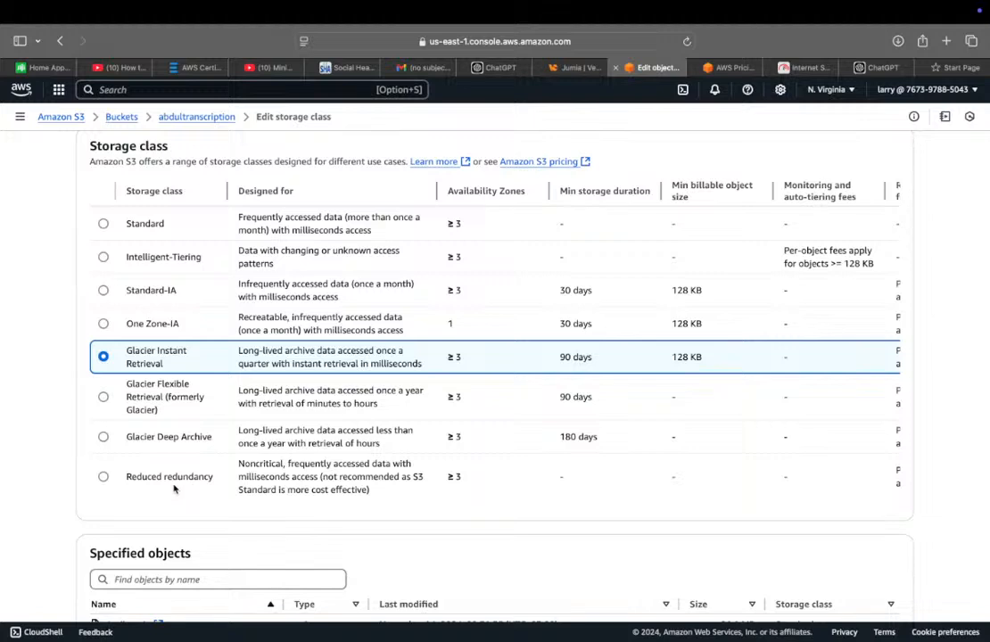
- Try Reduced redundancy, Glacier Deep Archive and Glacier Flexible Retrieval, ending with Reduced redundancy selected for Audio.m4a
left_click(103, 477)
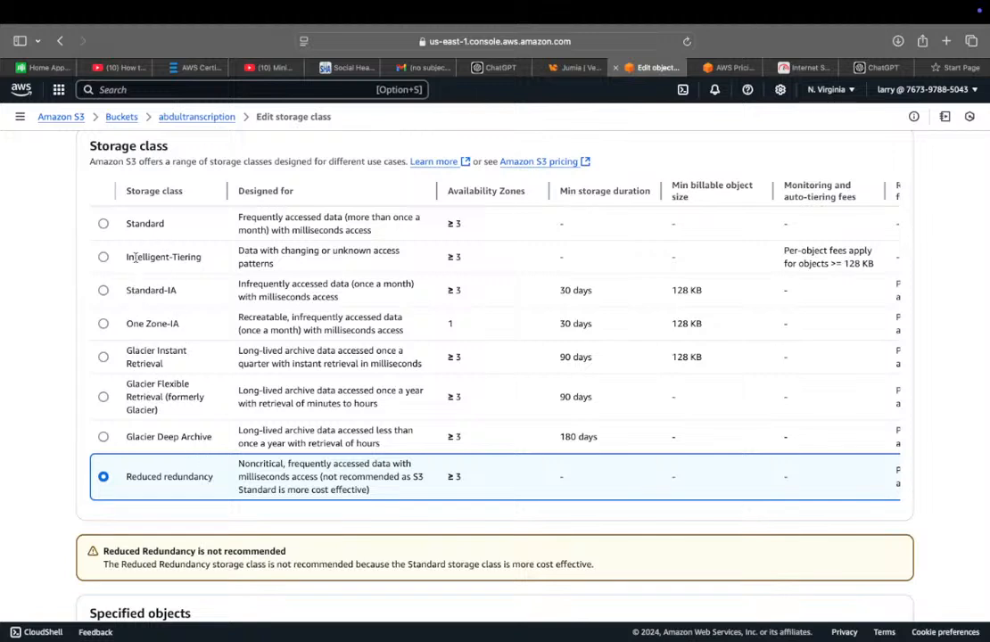
left_click(105, 437)
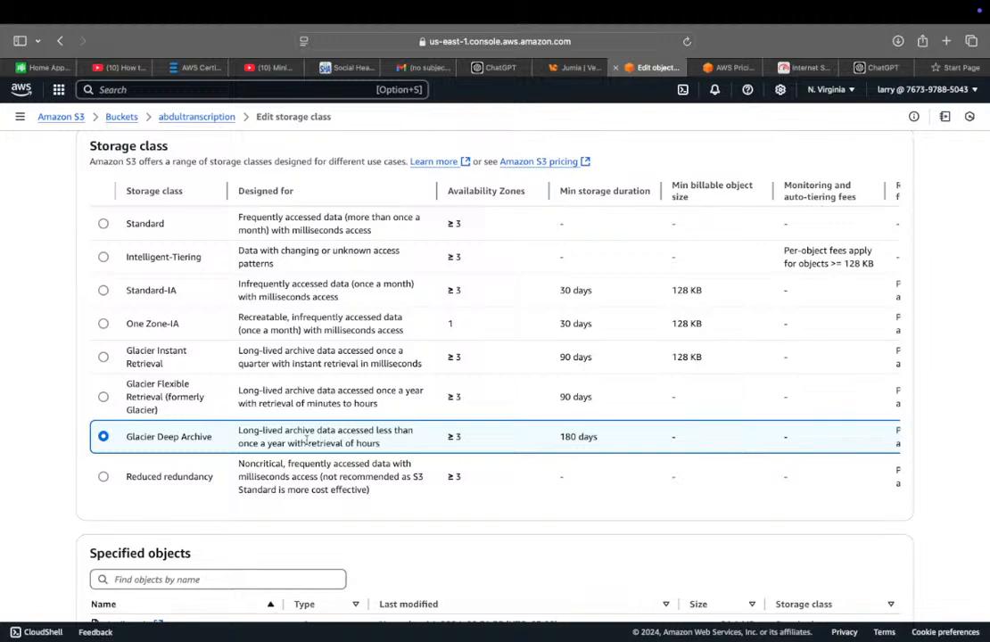
left_click(103, 398)
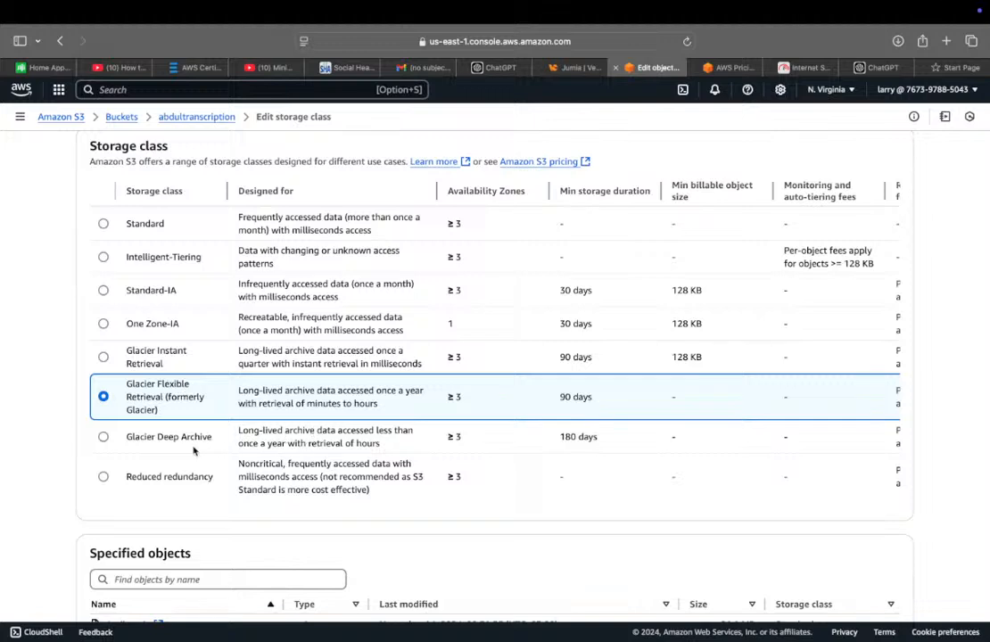
left_click(104, 438)
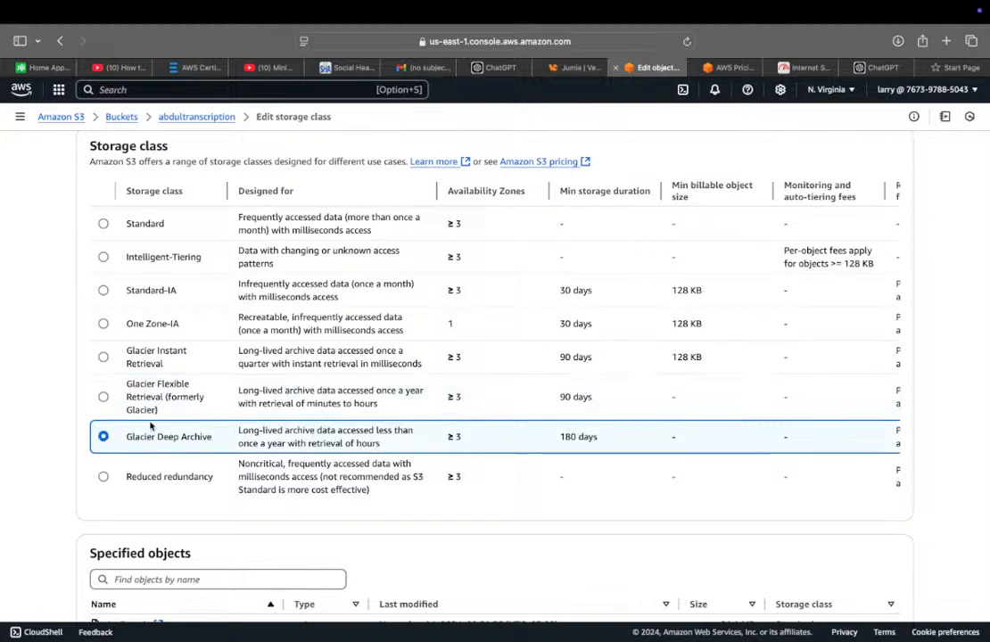
left_click(105, 400)
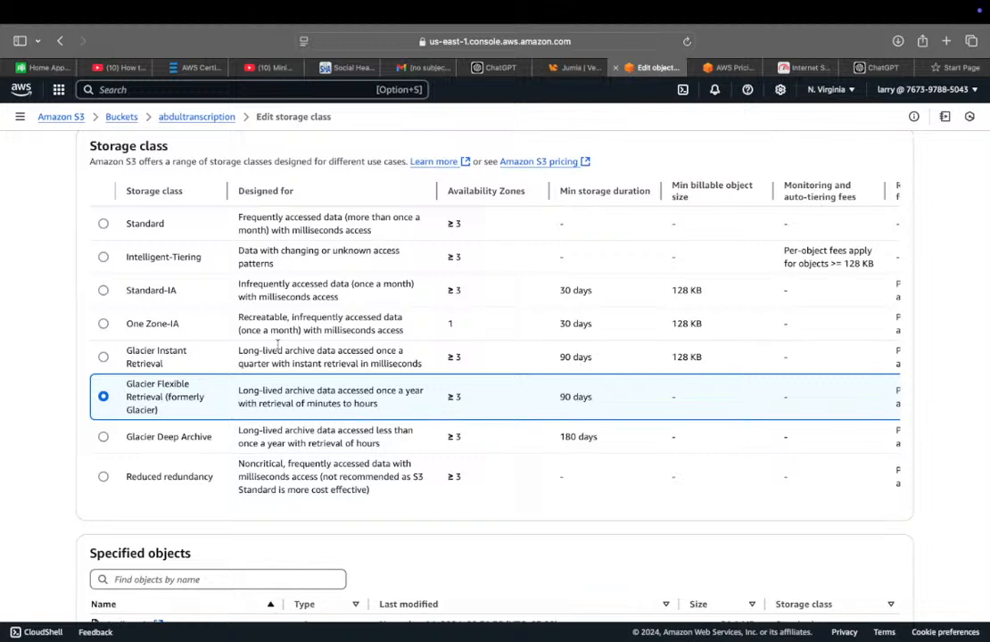
left_click(136, 361)
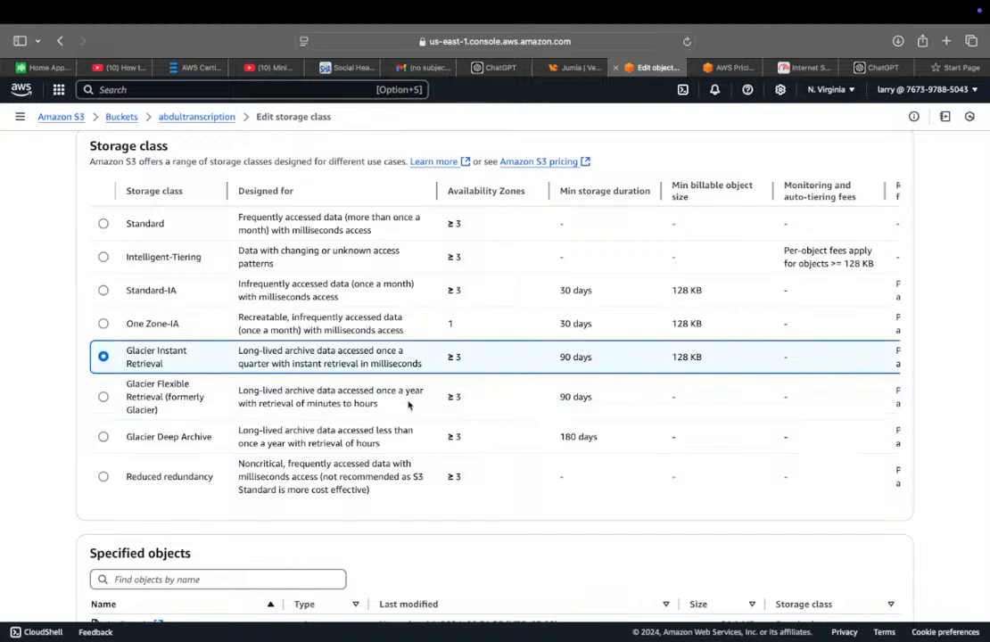
key("Down")
key("Down")
key("Down")
scroll(571, 402, "down", 5)
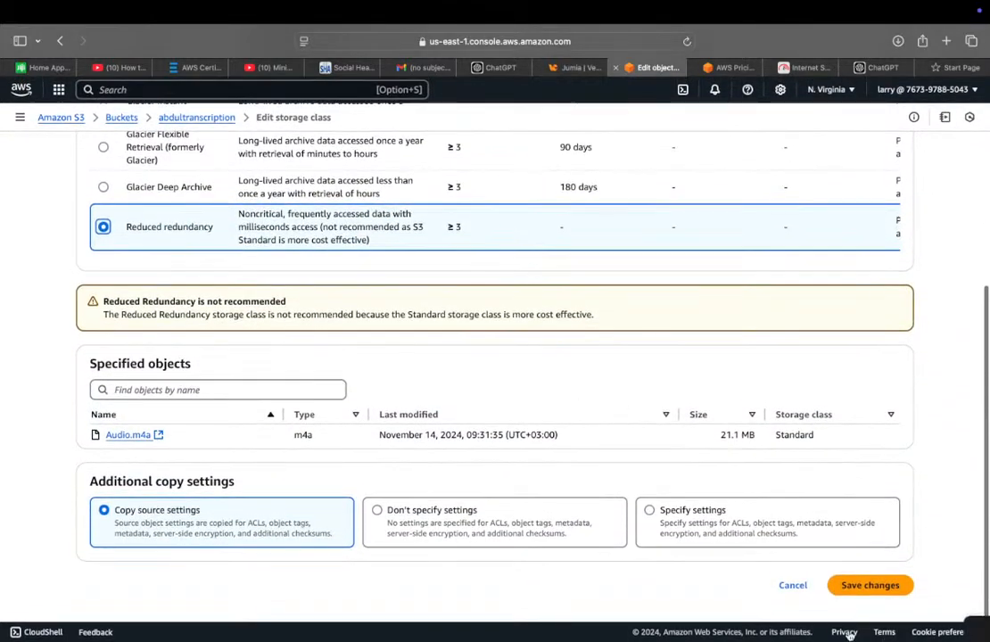
- Cancel the storage class change for Audio.m4a and return to the general purpose buckets list
left_click(793, 587)
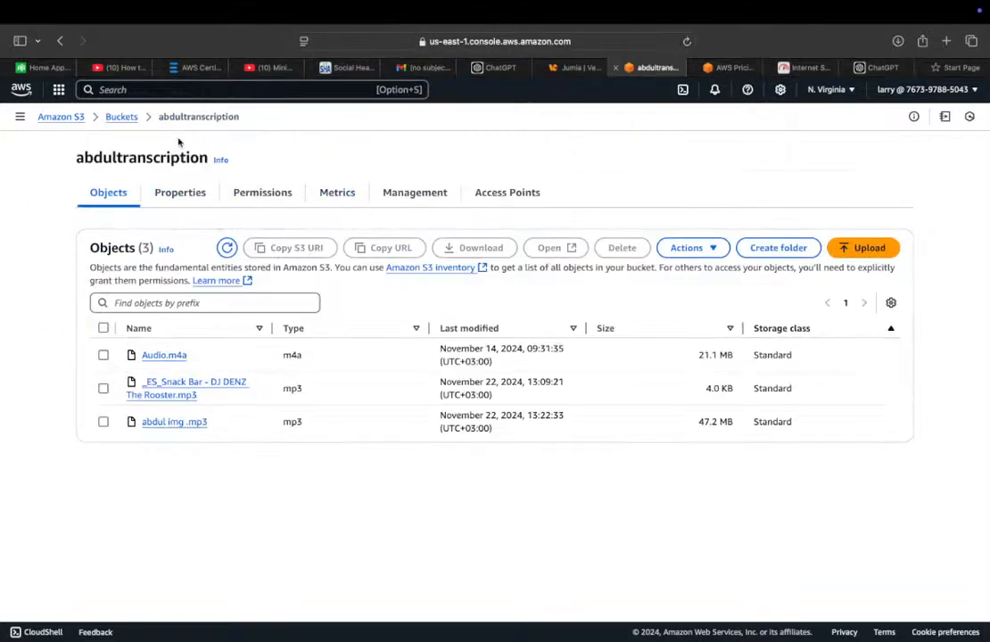
left_click(116, 117)
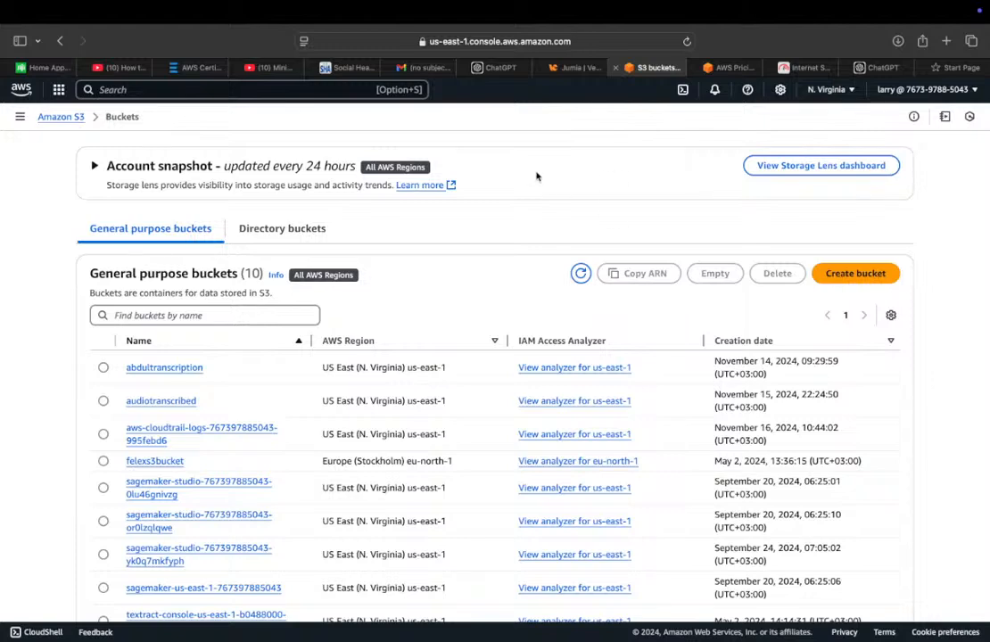
- Switch to the IAM window to view the Ec2 group's permission policies, then return to the S3 buckets window
left_click(278, 11)
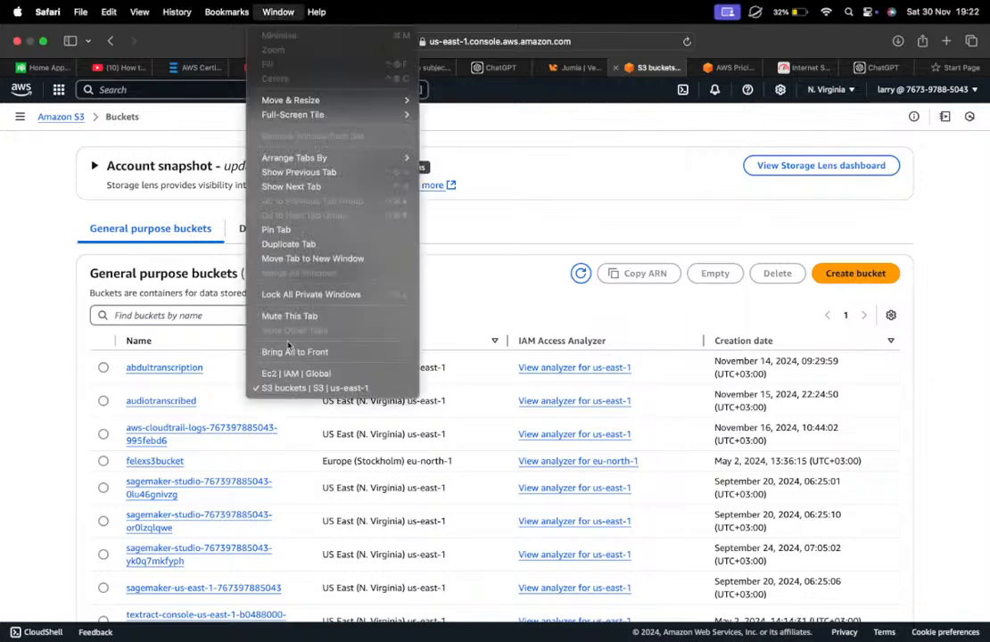
left_click(286, 375)
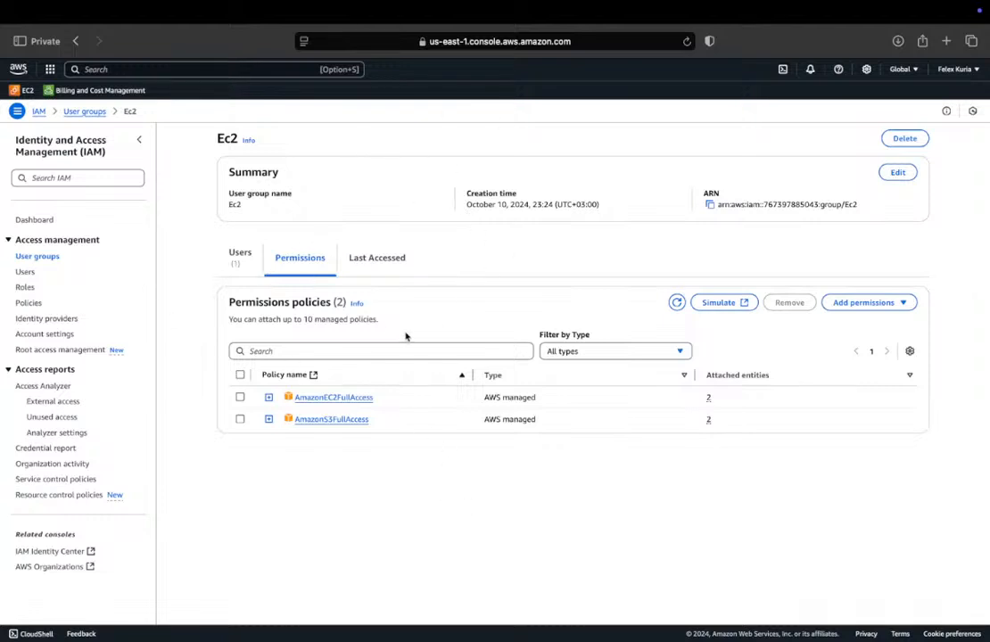
key("ctrl+Right")
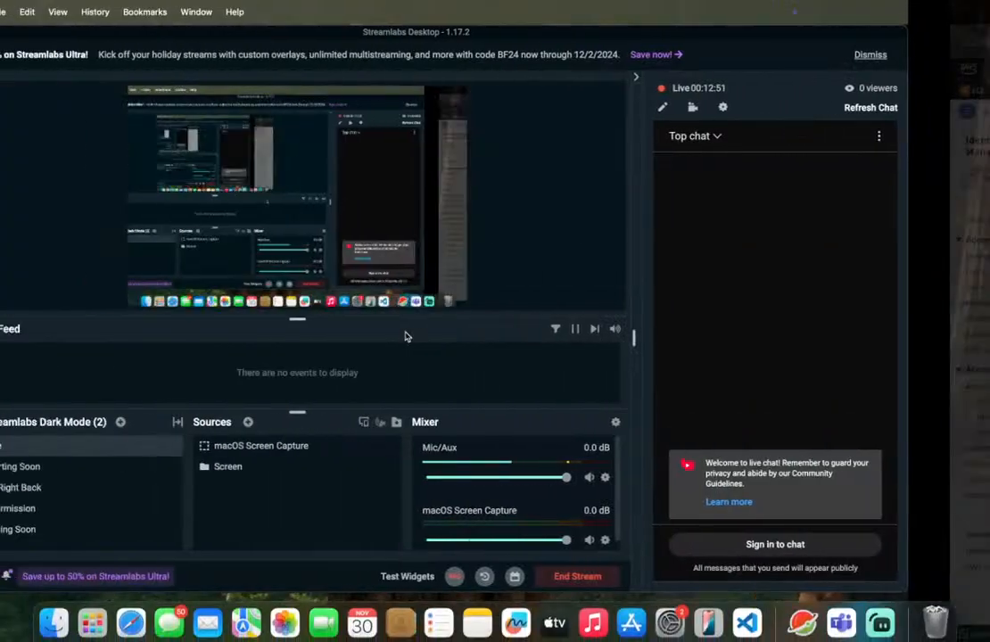
key("super+Tab")
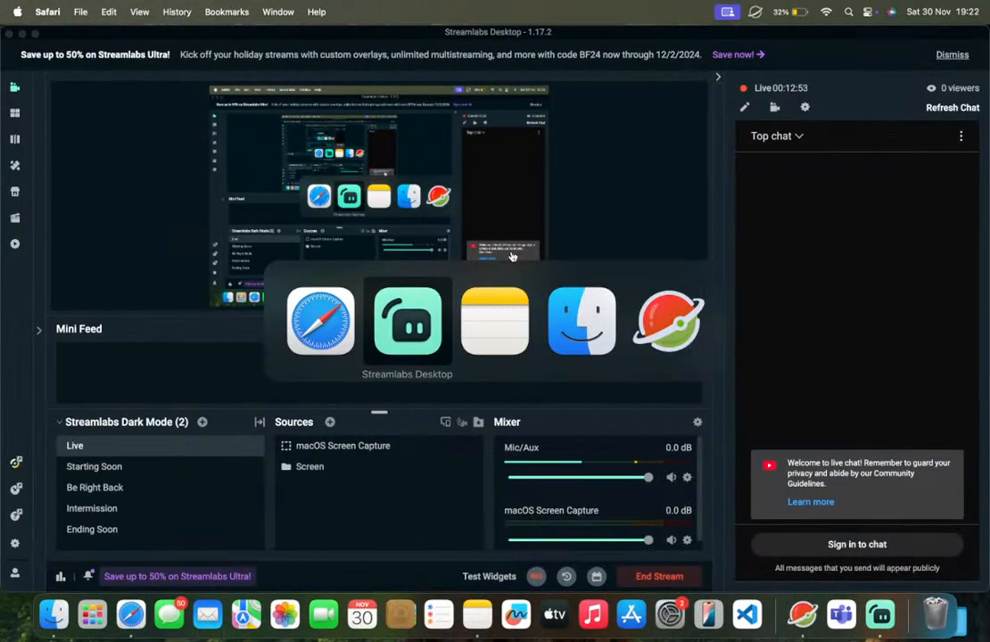
key("super+shift+Tab")
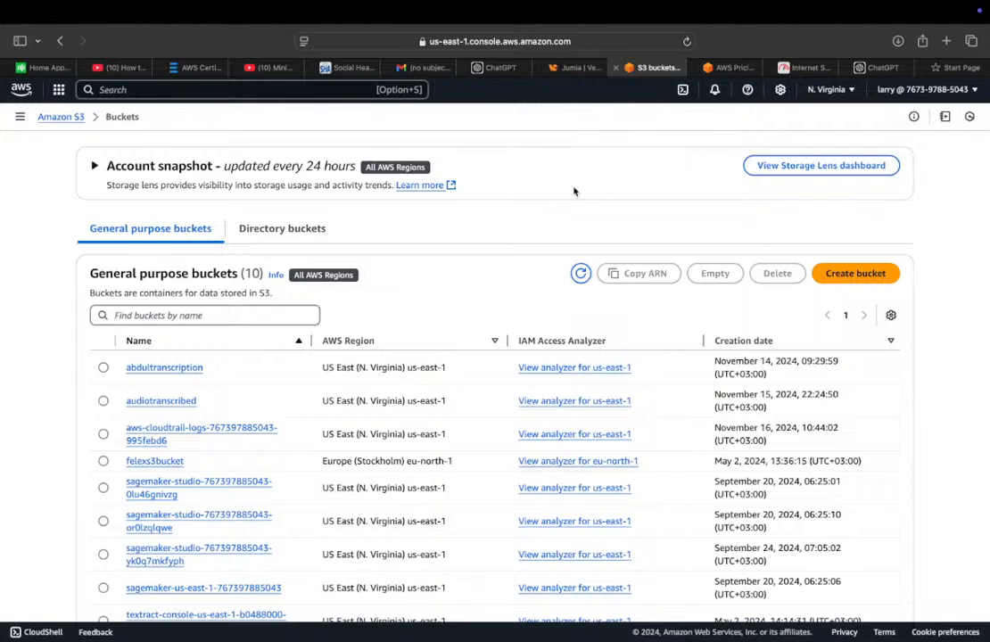
- Try opening CloudShell from the S3 console, closing its panel and retrying three times
left_click(41, 632)
left_click(36, 632)
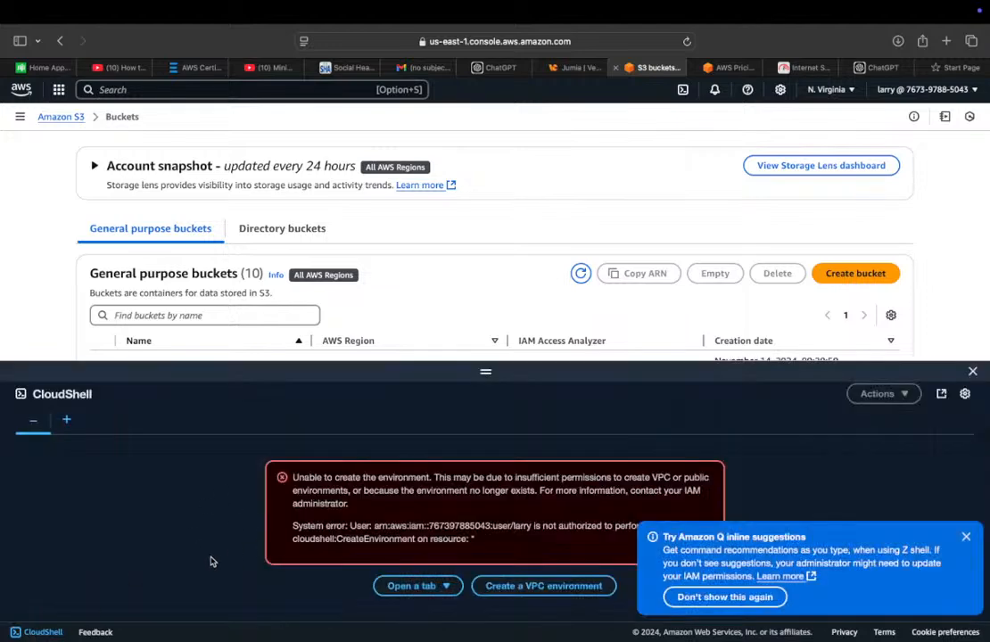
left_click(973, 371)
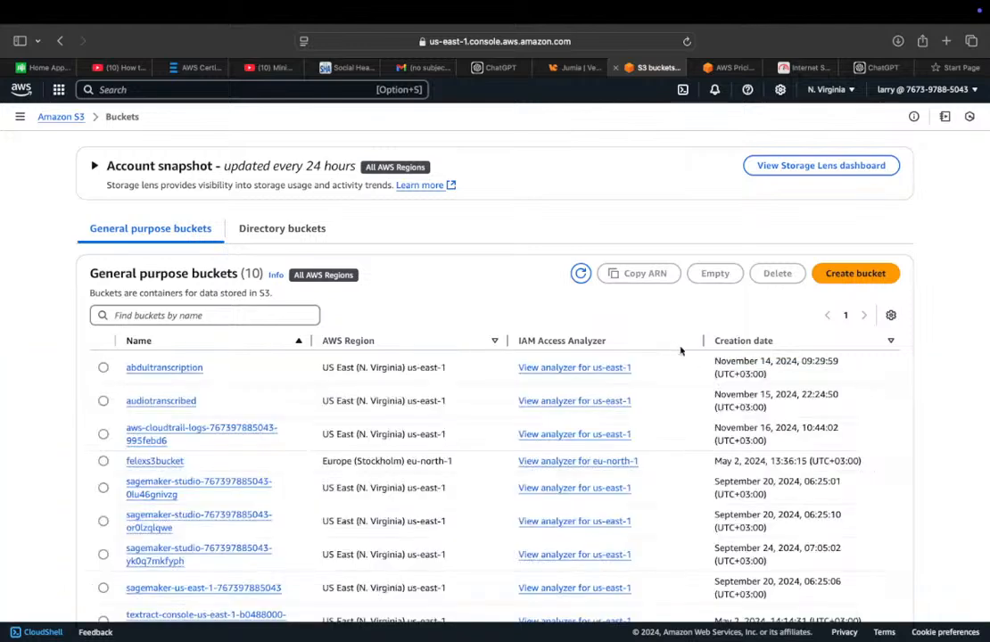
left_click(37, 633)
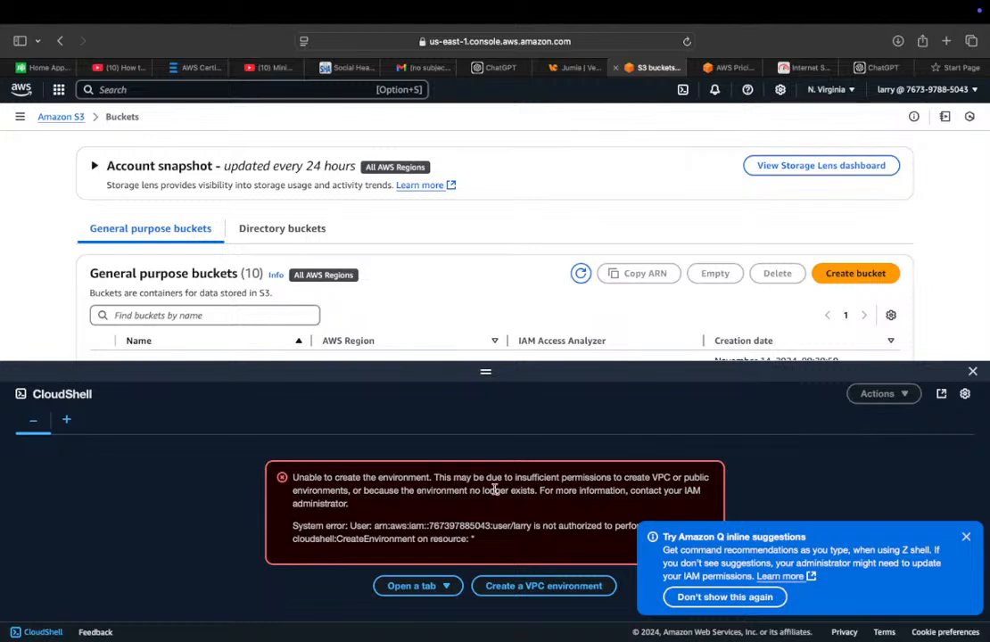
left_click(973, 371)
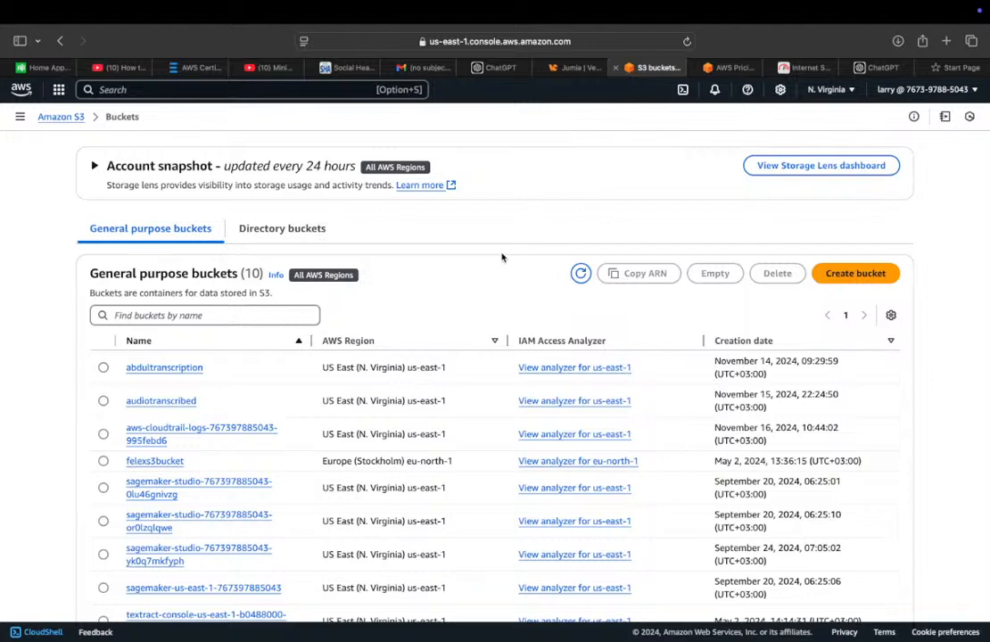
left_click(27, 632)
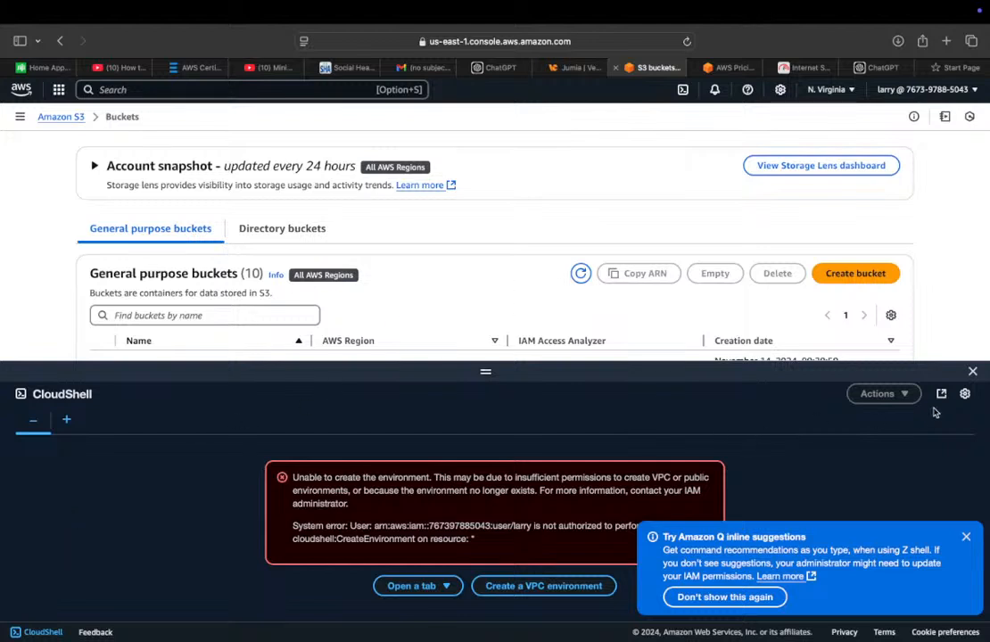
left_click(973, 372)
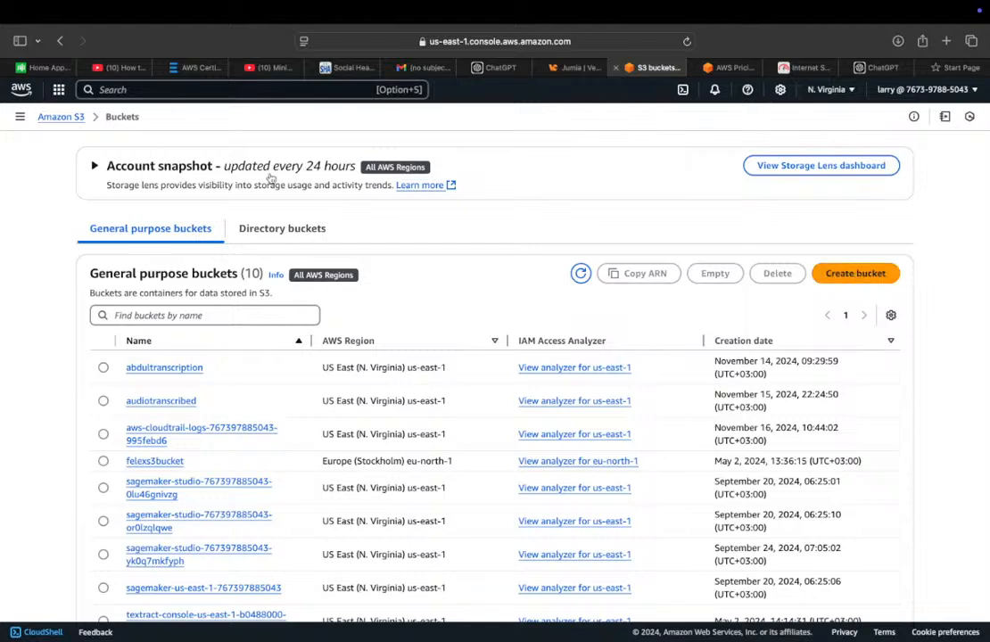
- Open the Create bucket page from the Amazon S3 home page and review its general configuration
left_click(56, 117)
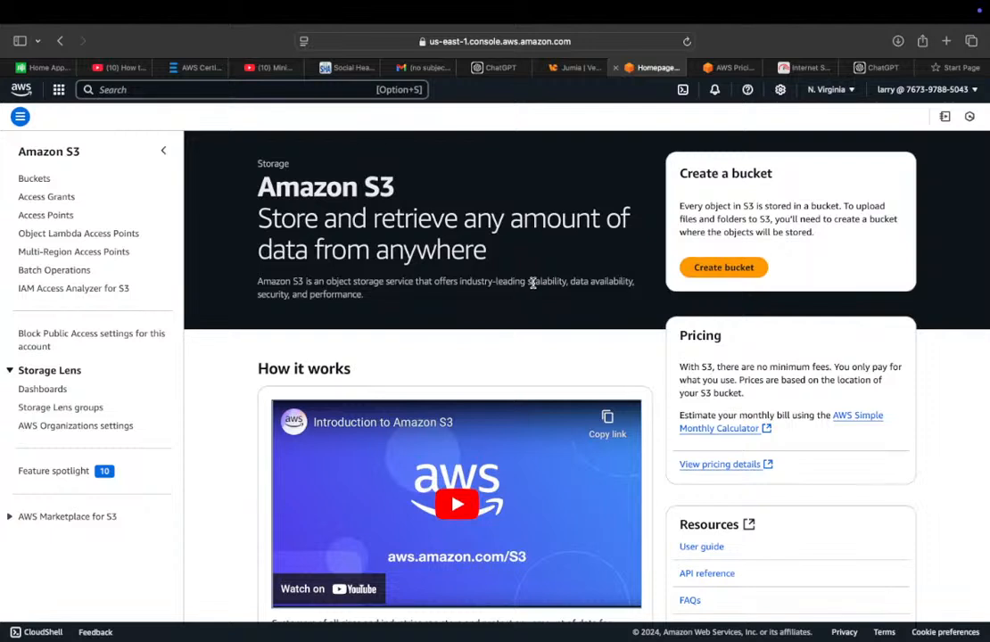
left_click(724, 267)
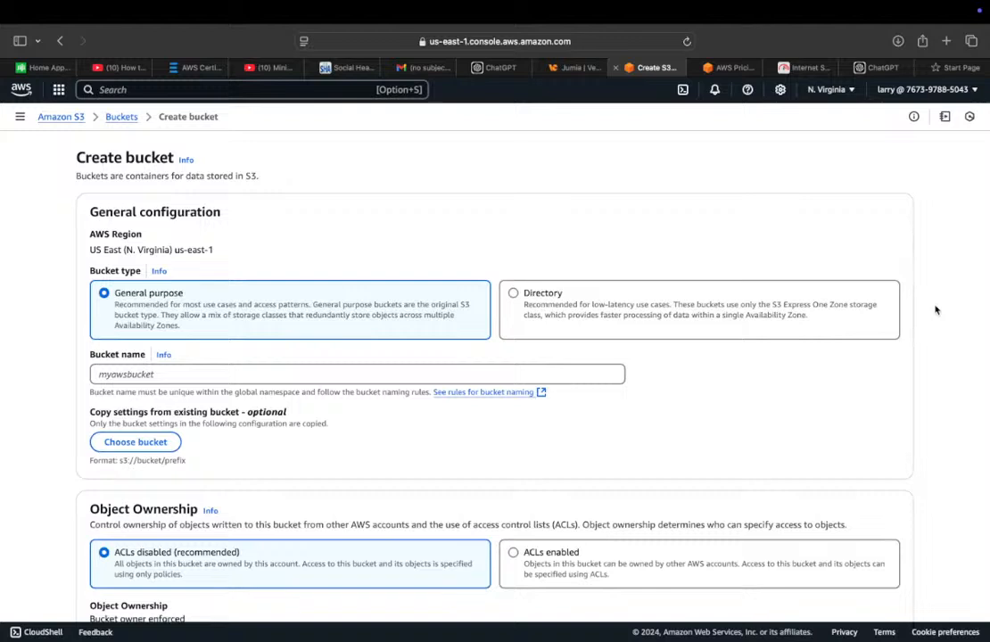
scroll(936, 310, "down", 10)
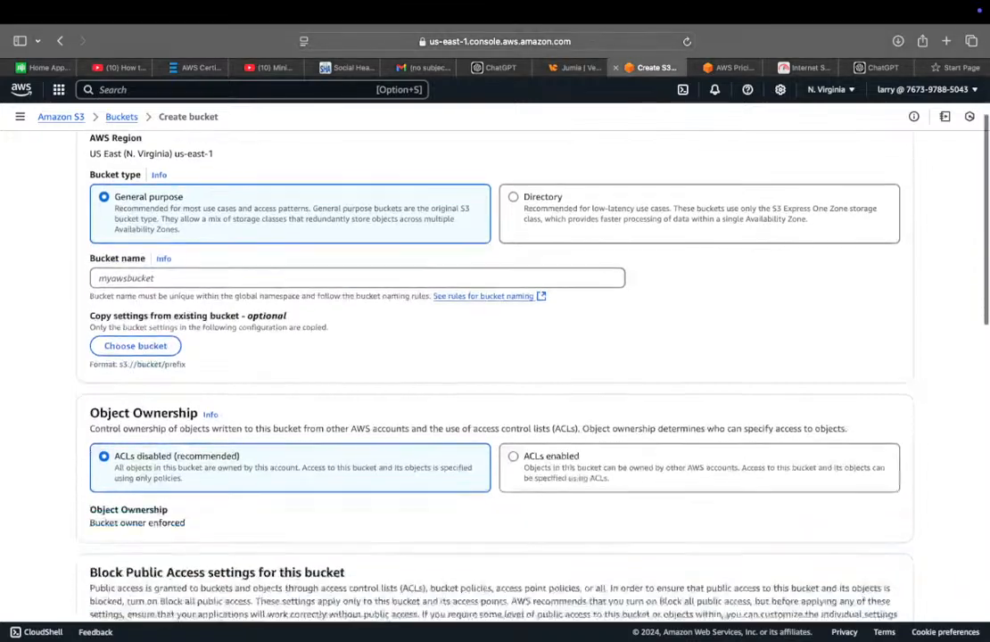
scroll(495, 357, "up", 10)
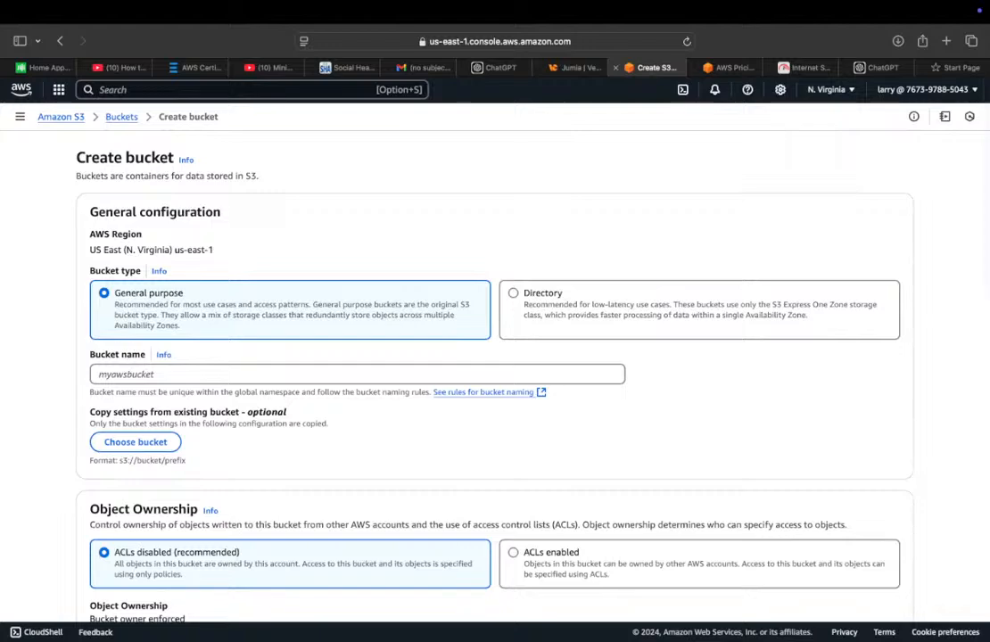
scroll(517, 161, "down", 2)
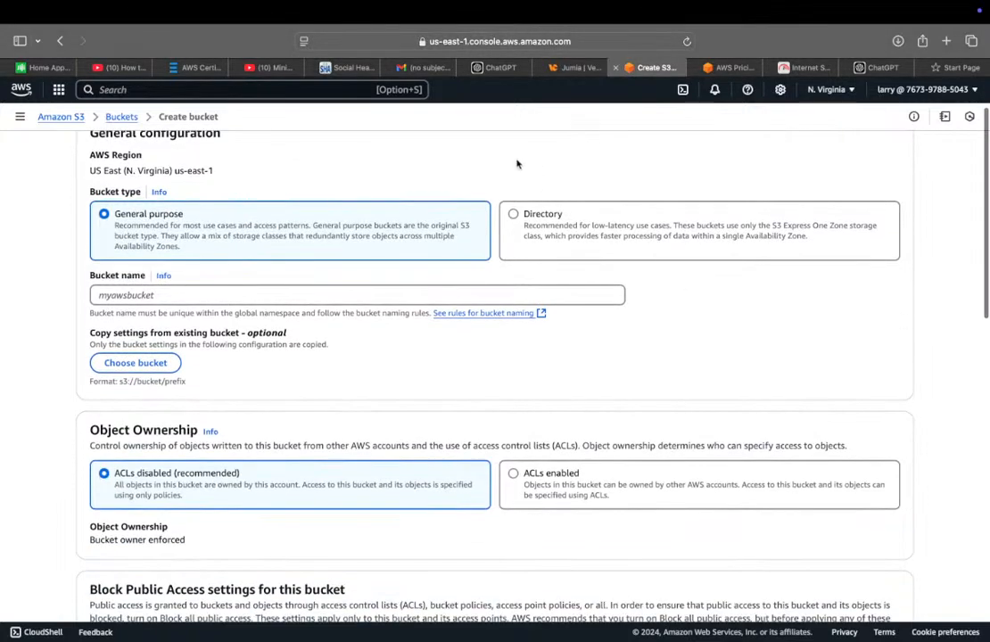
left_click(121, 117)
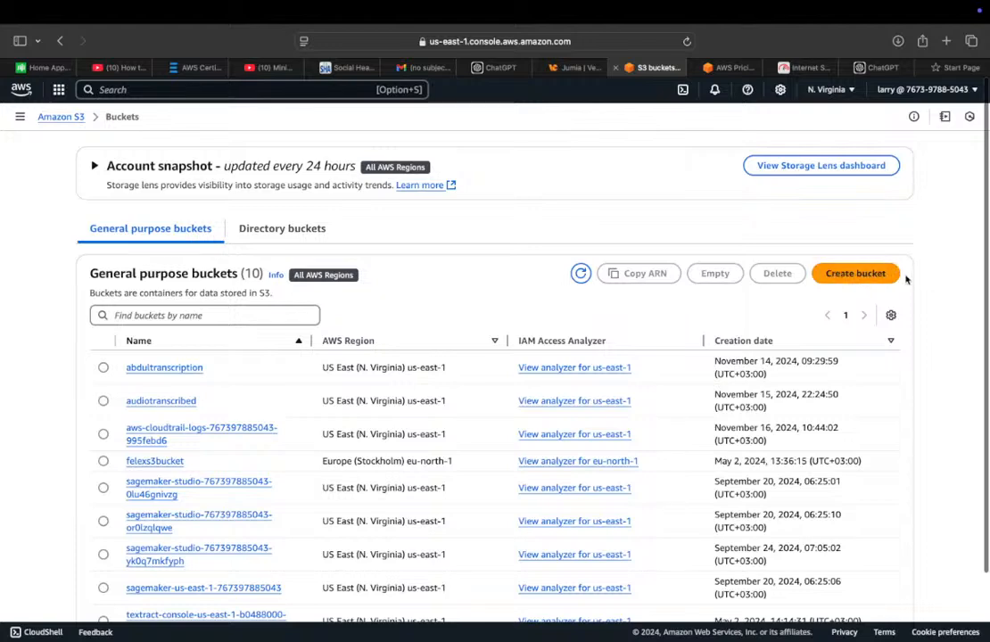
left_click(70, 117)
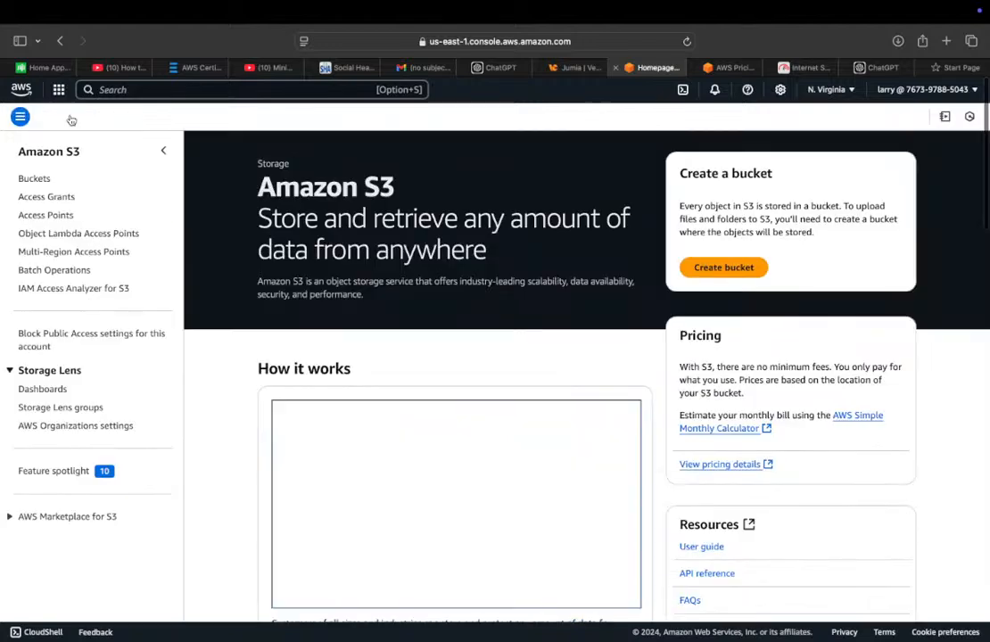
left_click(744, 269)
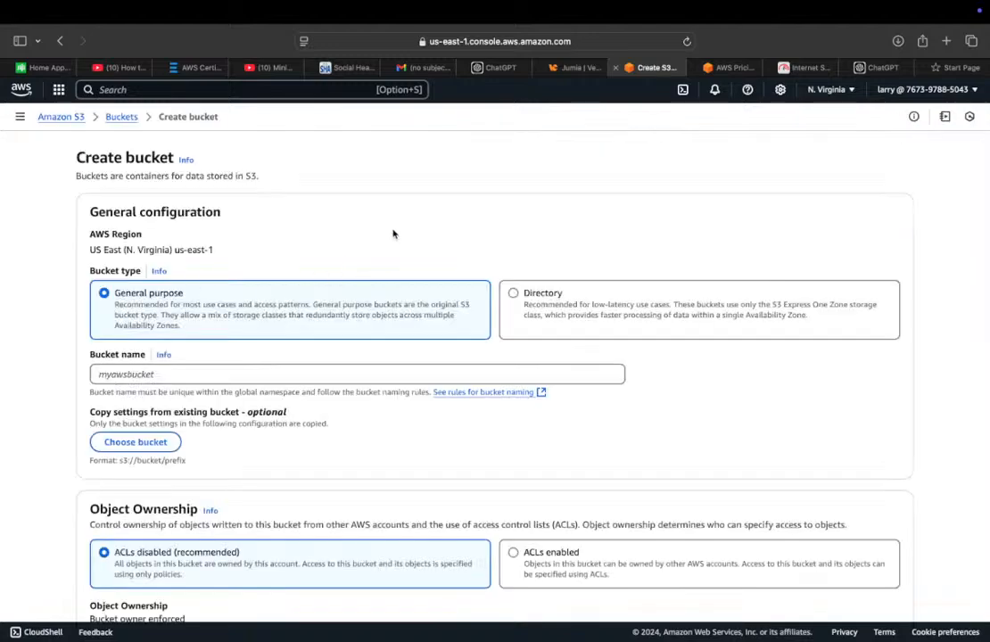
- Enter a bucket name based on the account owner's name for the new general purpose bucket
scroll(398, 231, "down", 5)
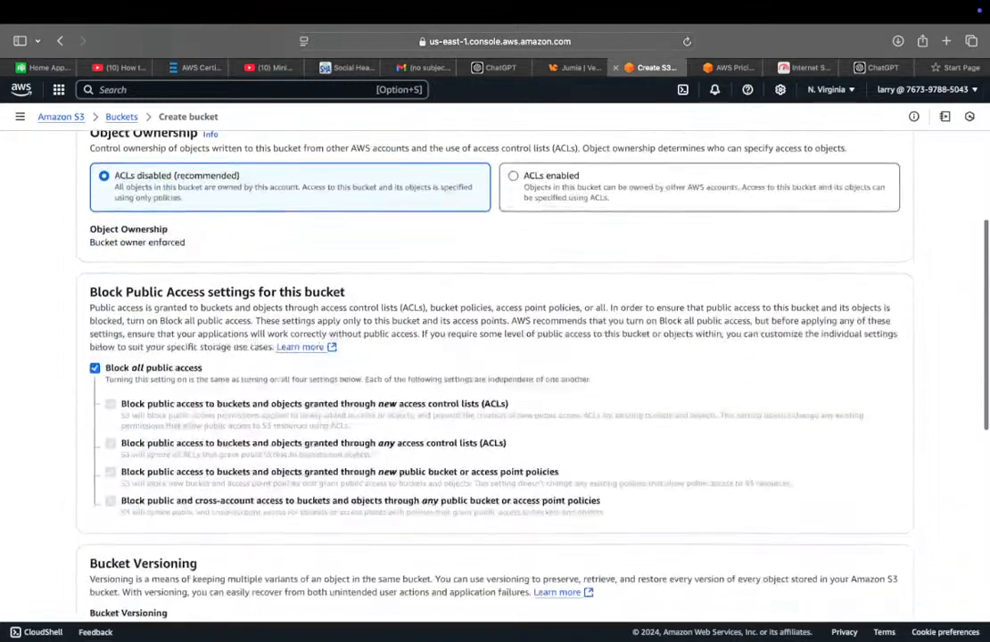
scroll(398, 231, "up", 3)
scroll(308, 204, "up", 1)
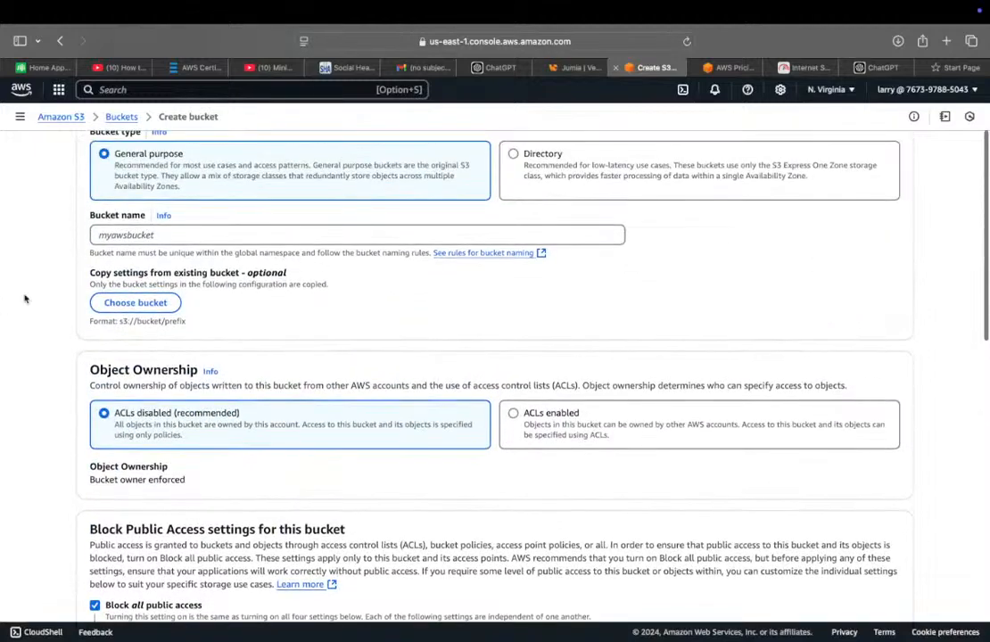
left_click(168, 237)
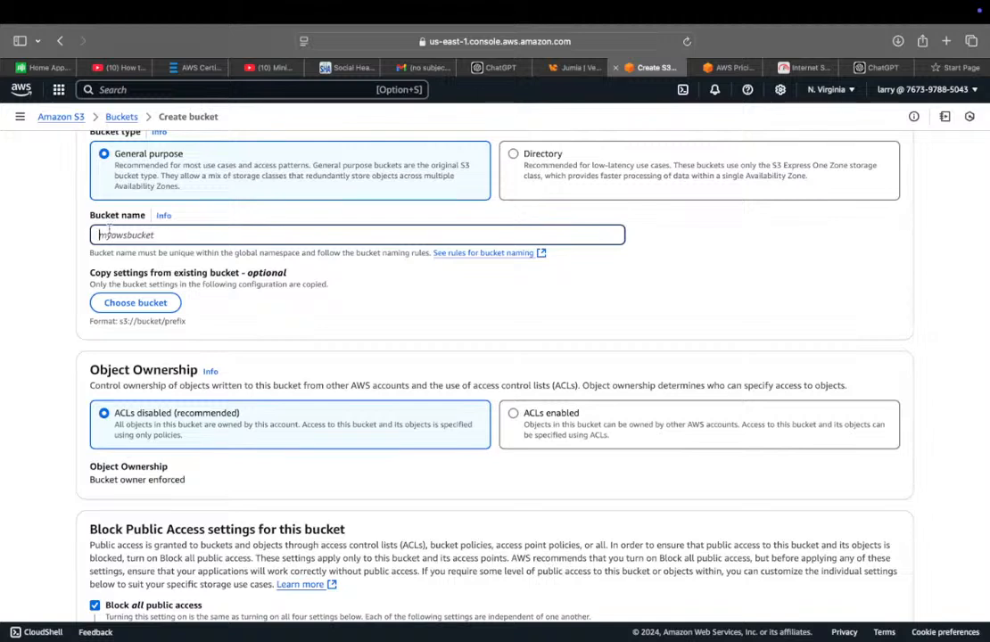
type("felexkuri")
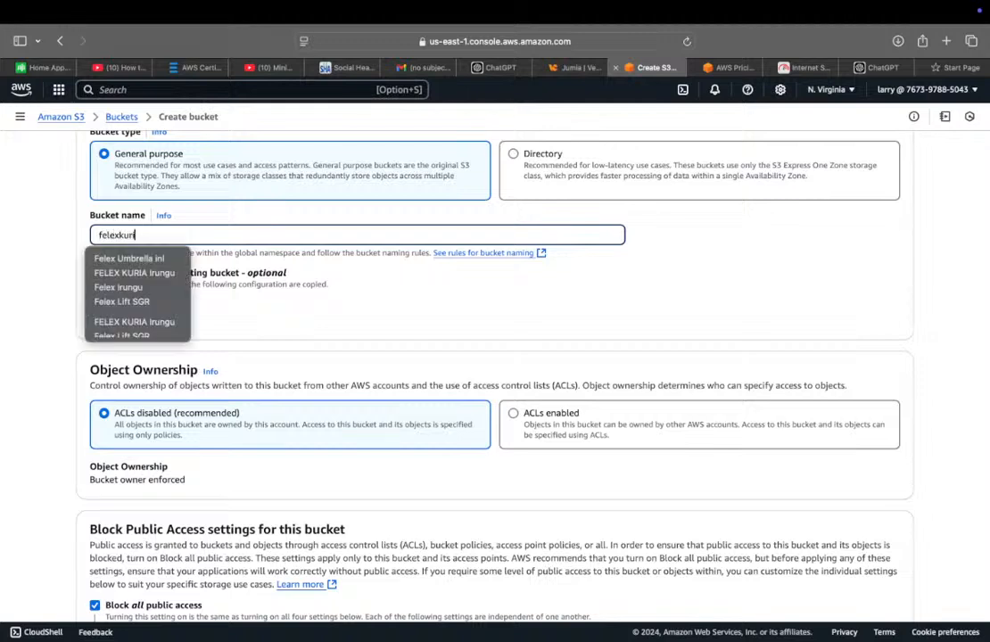
type("a")
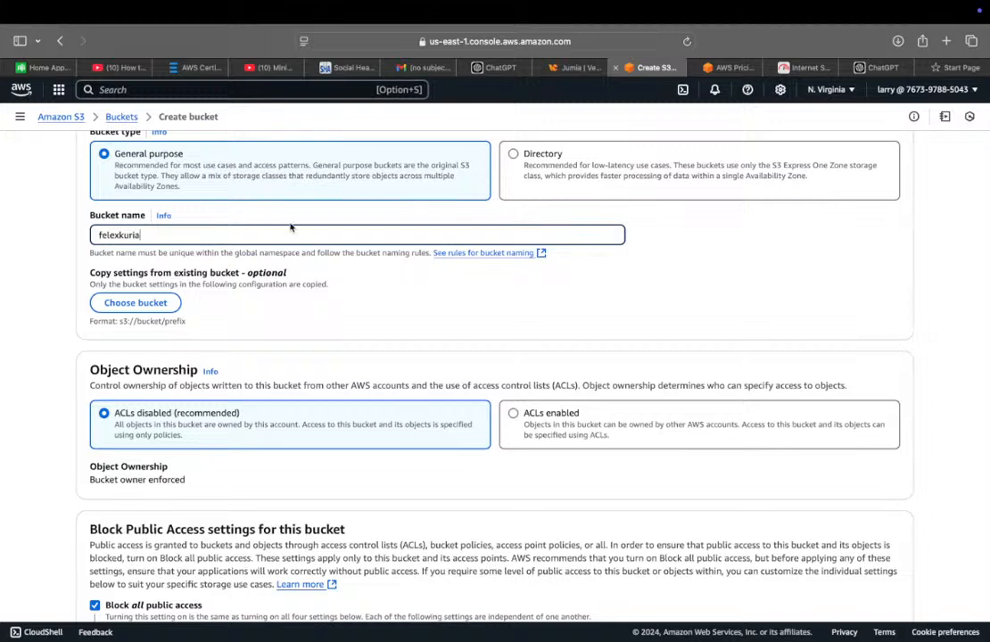
- Review the bucket naming rule and the Block Public Access and Bucket Versioning settings of the form
left_click(201, 251)
left_click_drag(202, 253, 154, 253)
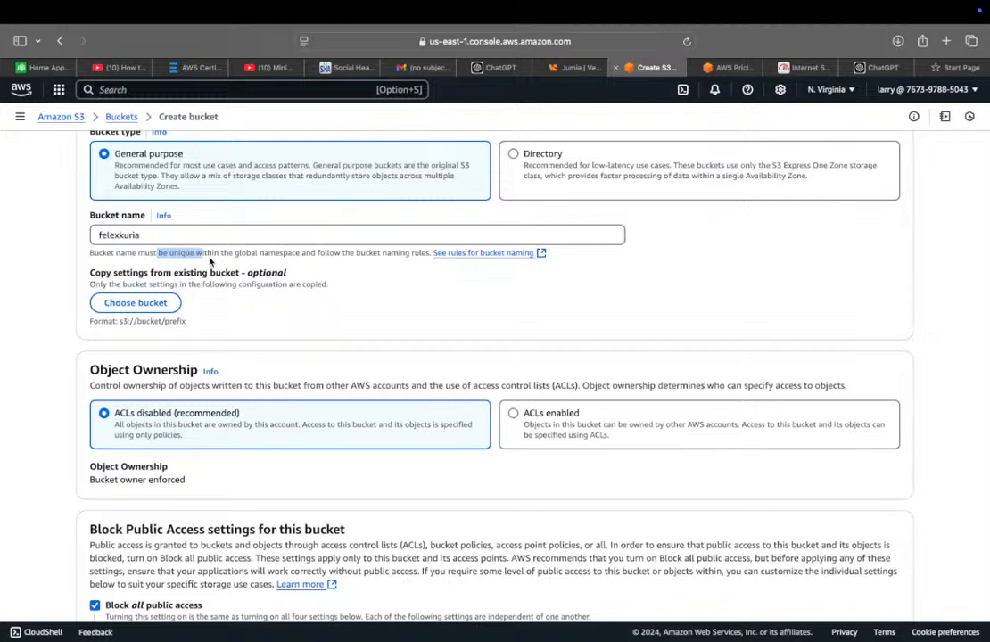
left_click(155, 230)
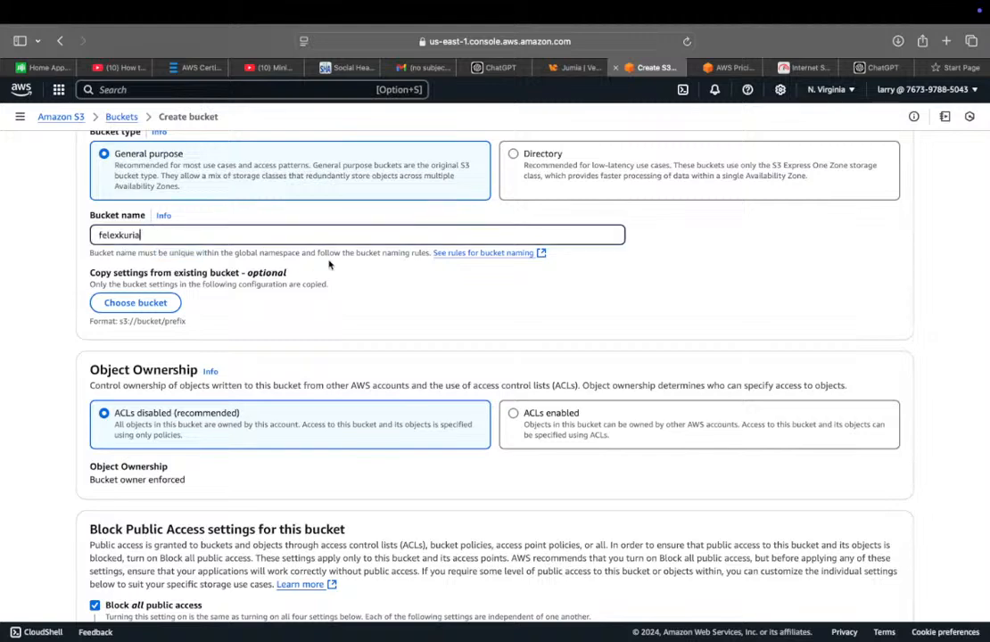
scroll(349, 270, "down", 5)
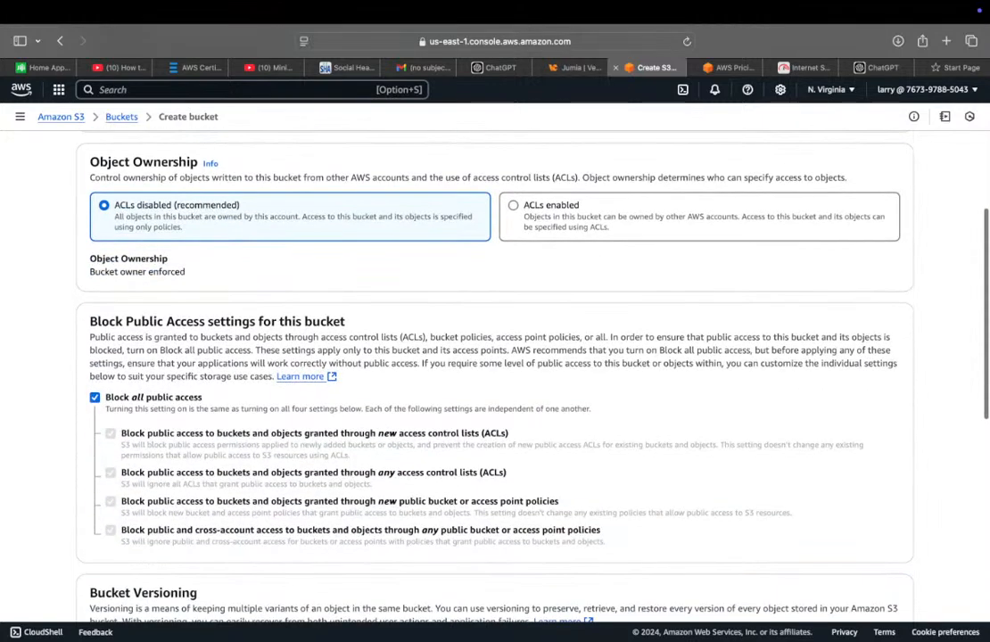
scroll(349, 271, "down", 4)
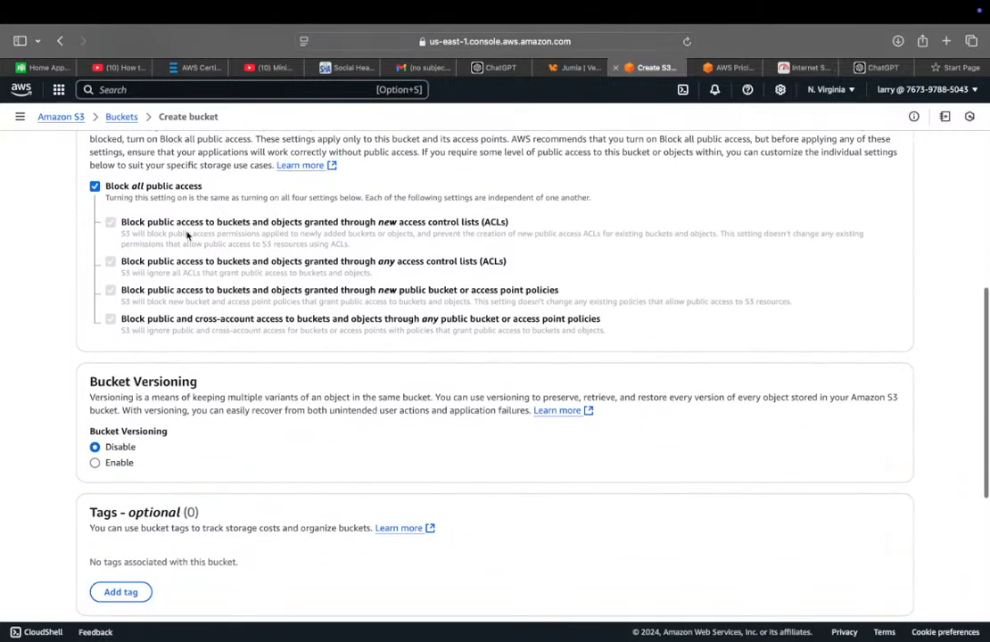
scroll(164, 205, "up", 2)
scroll(495, 375, "up", 5)
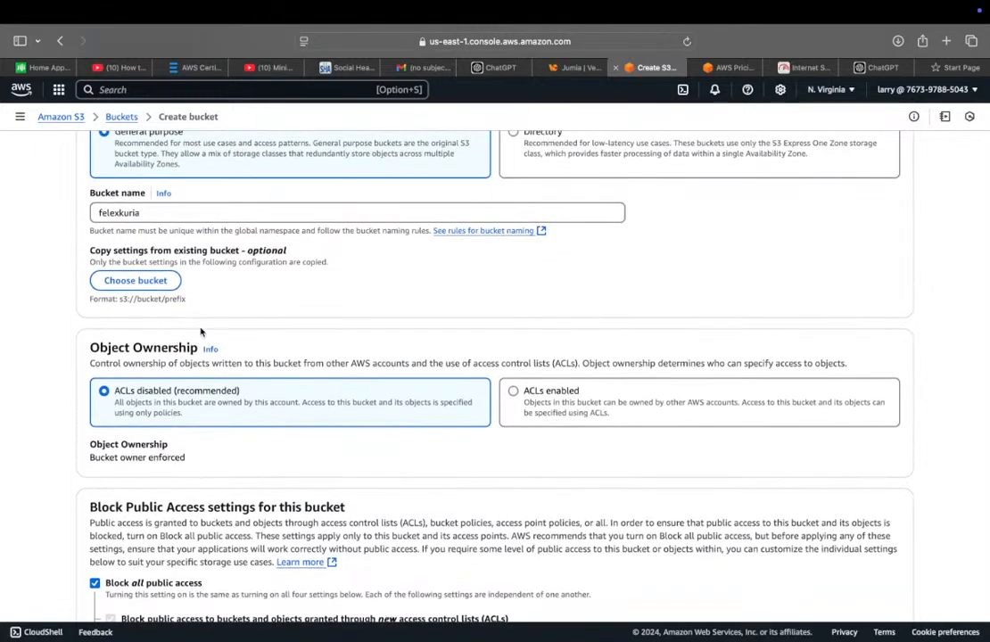
- Enable ACLs for object ownership and revise the bucket name so it ends in 'test'
left_click(517, 397)
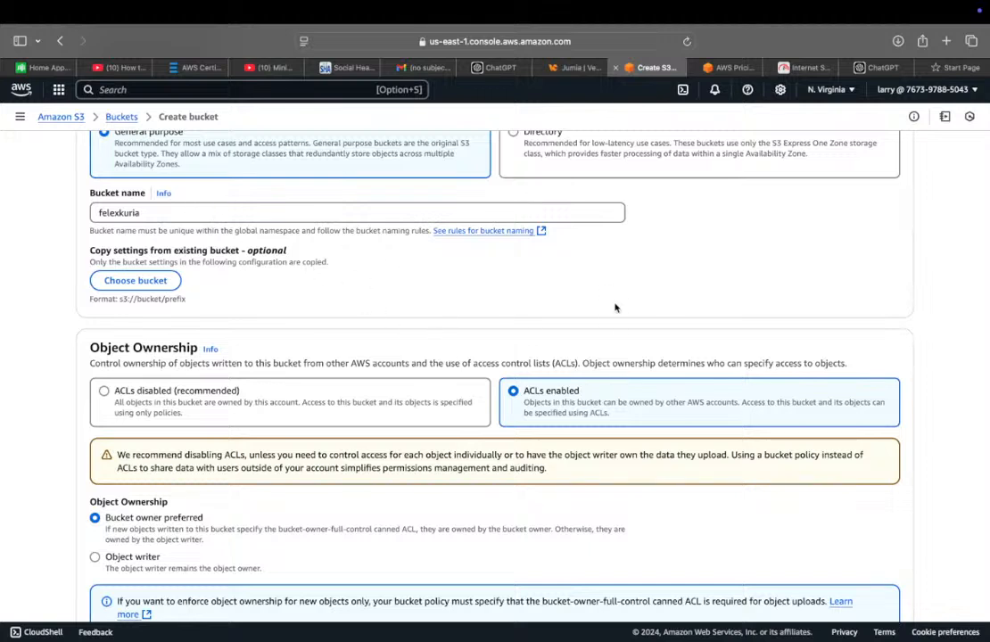
left_click(173, 211)
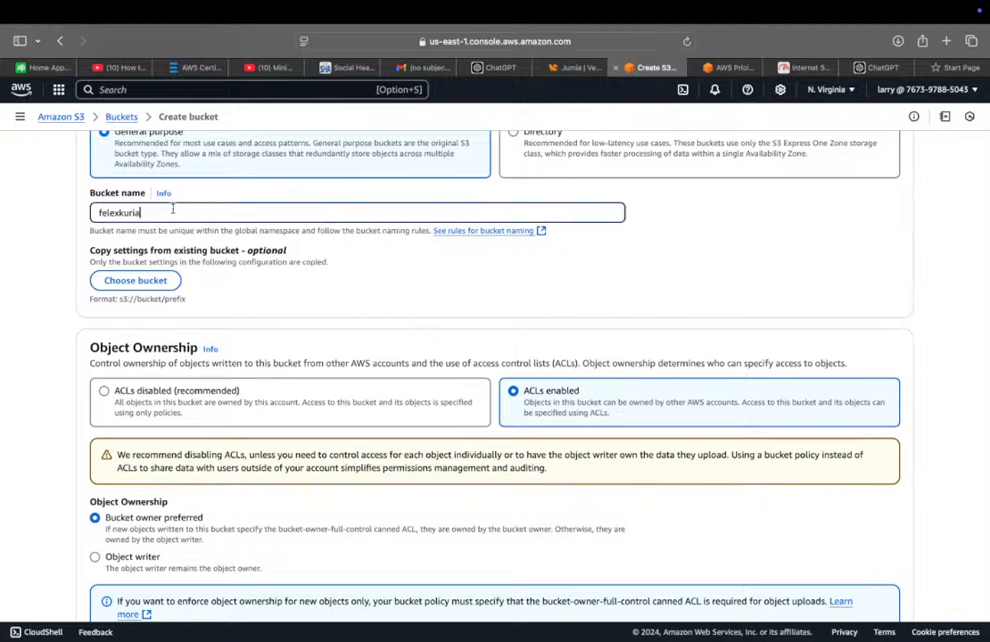
key("BackSpace")
key("BackSpace")
key("BackSpace")
key("BackSpace")
key("BackSpace")
type("tez")
key("BackSpace")
type("st")
- Turn off Block all public access for the new bucket
scroll(878, 258, "down", 5)
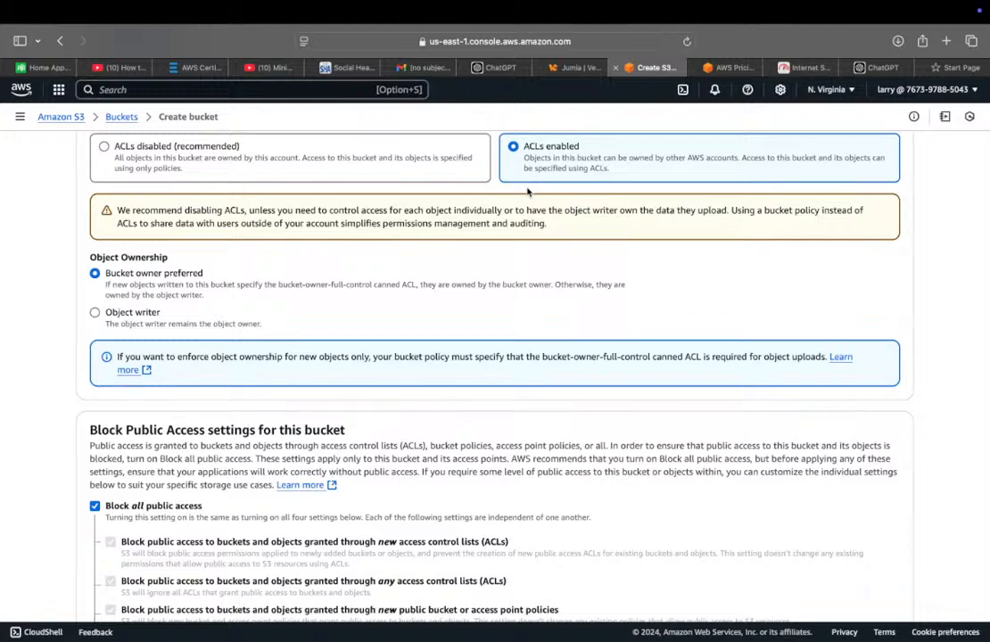
left_click(94, 506)
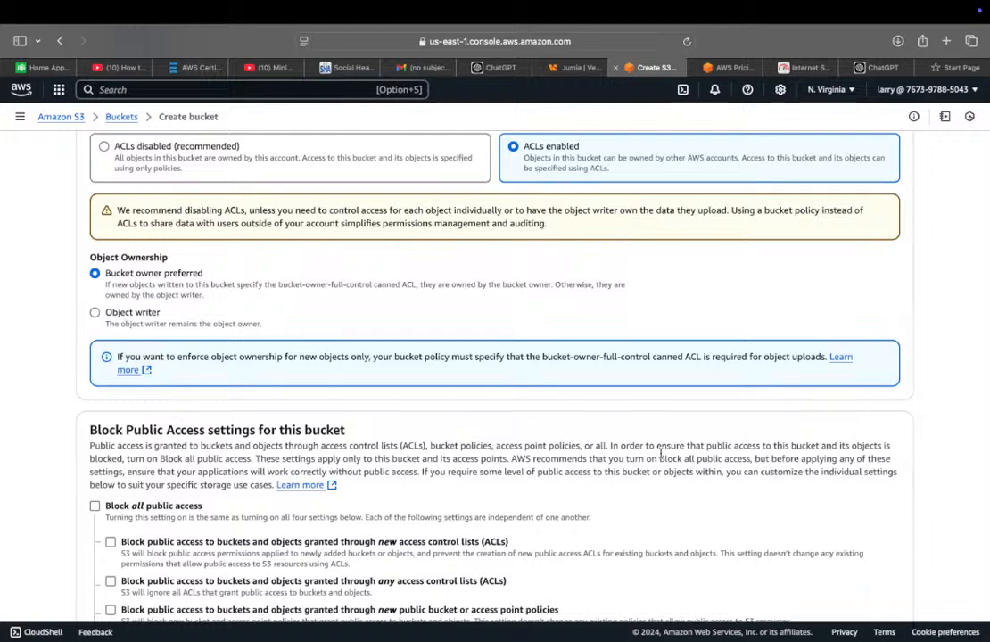
- Switch Block all public access off and back on again for the new bucket
scroll(660, 455, "down", 3)
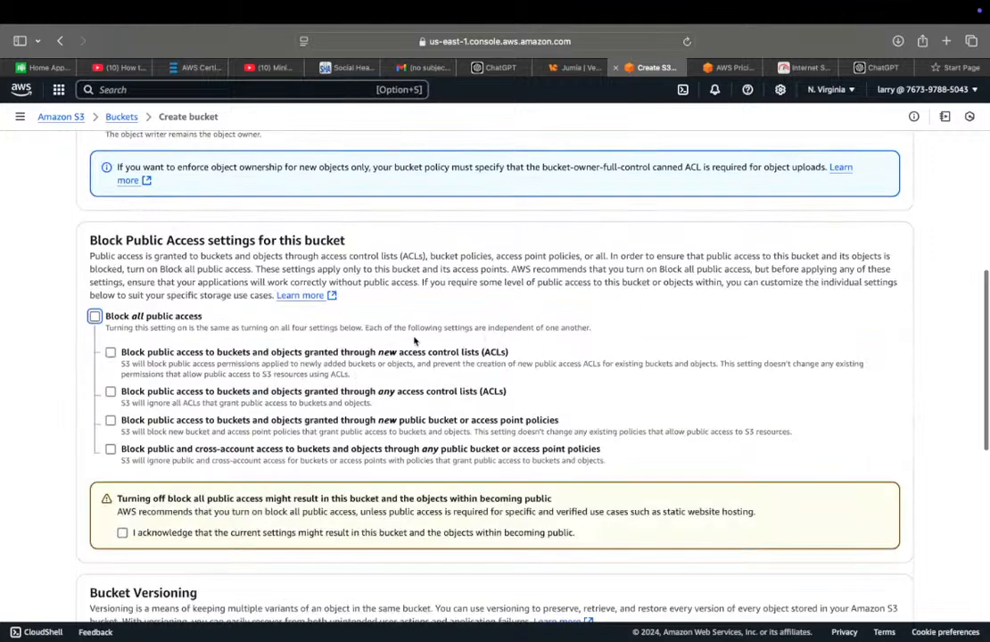
left_click(96, 318)
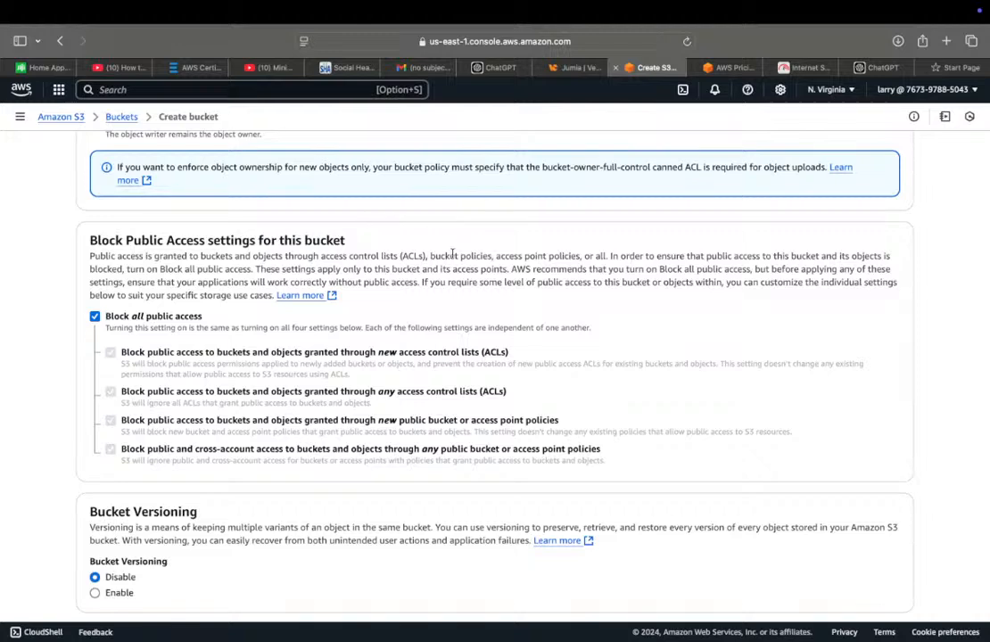
key("Up")
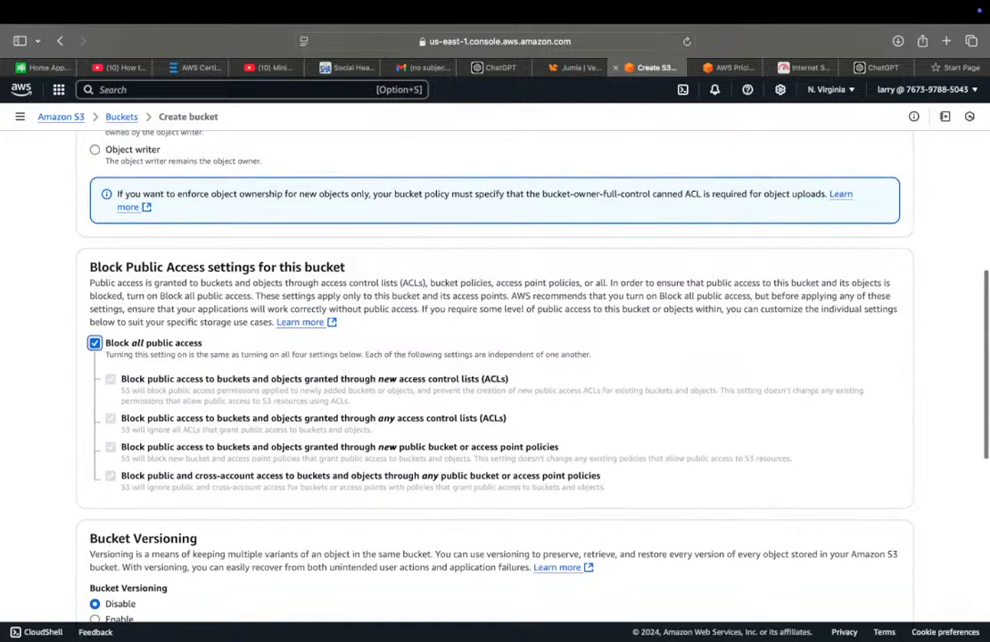
key("Up")
key("Up")
key("Up")
key("Up")
key("Up")
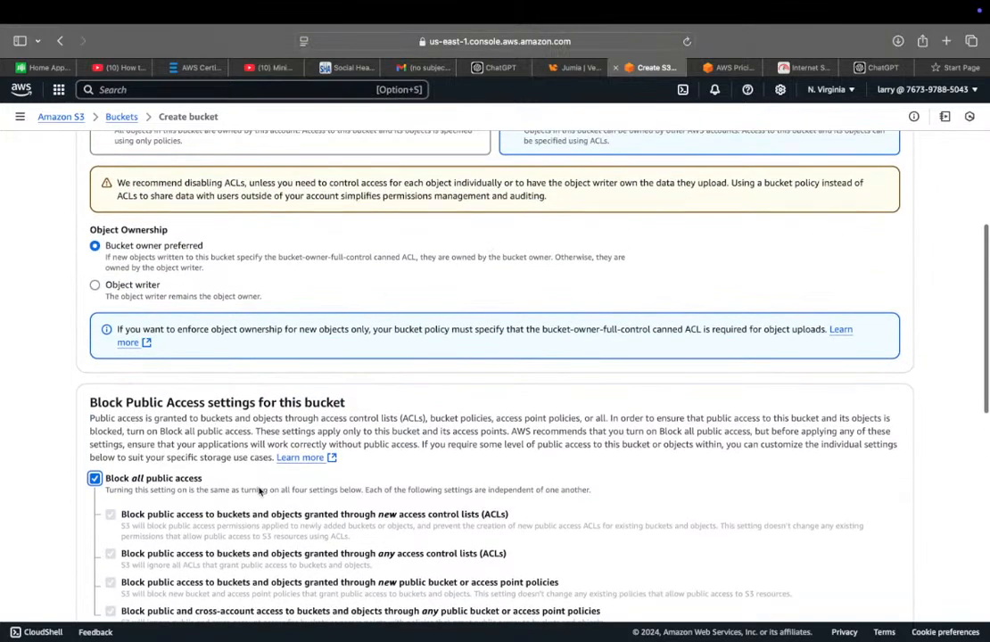
left_click(116, 479)
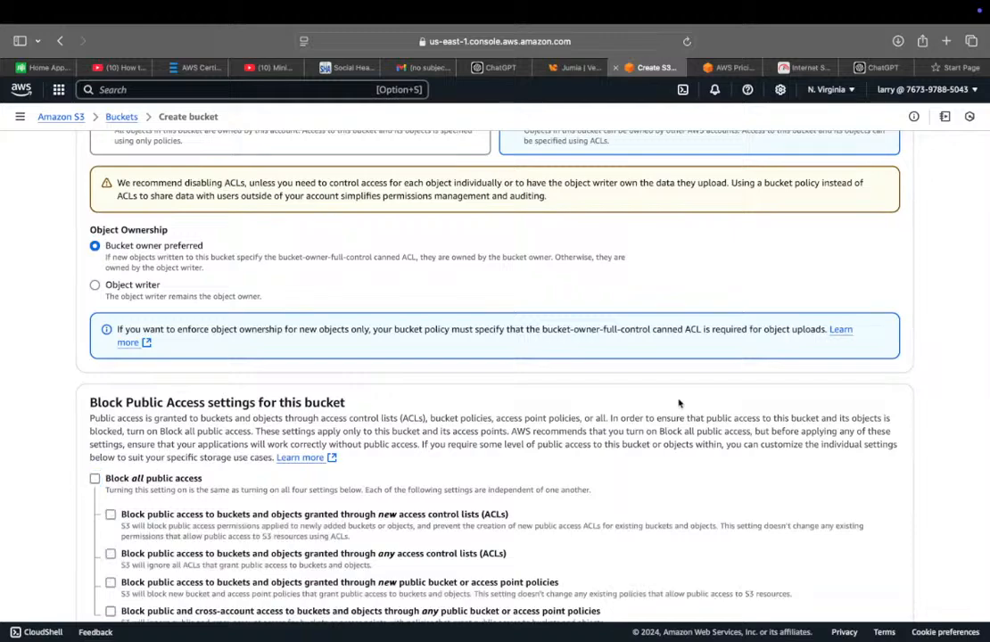
scroll(678, 404, "down", 5)
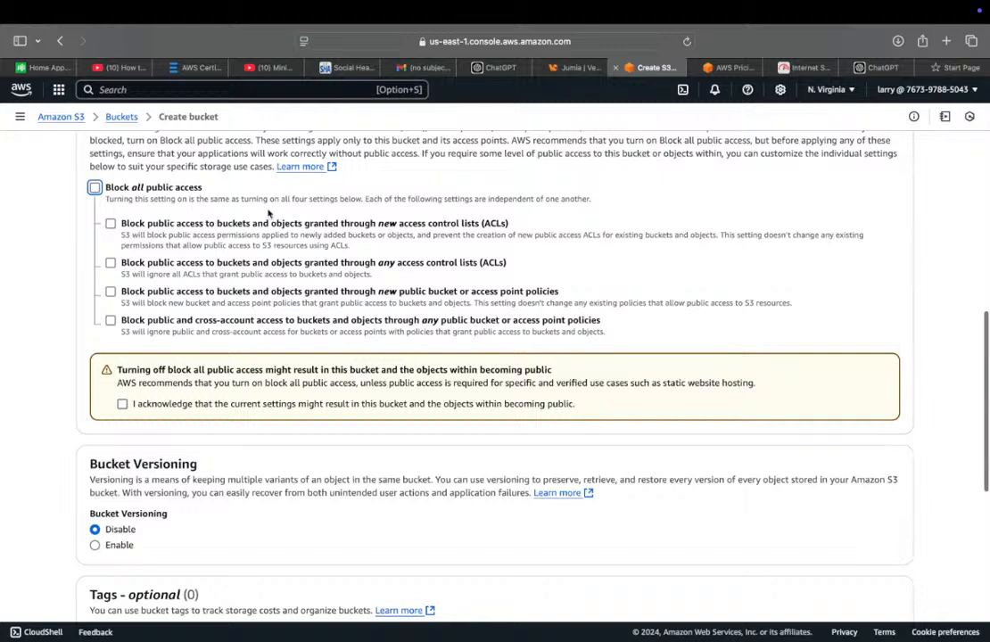
left_click(95, 188)
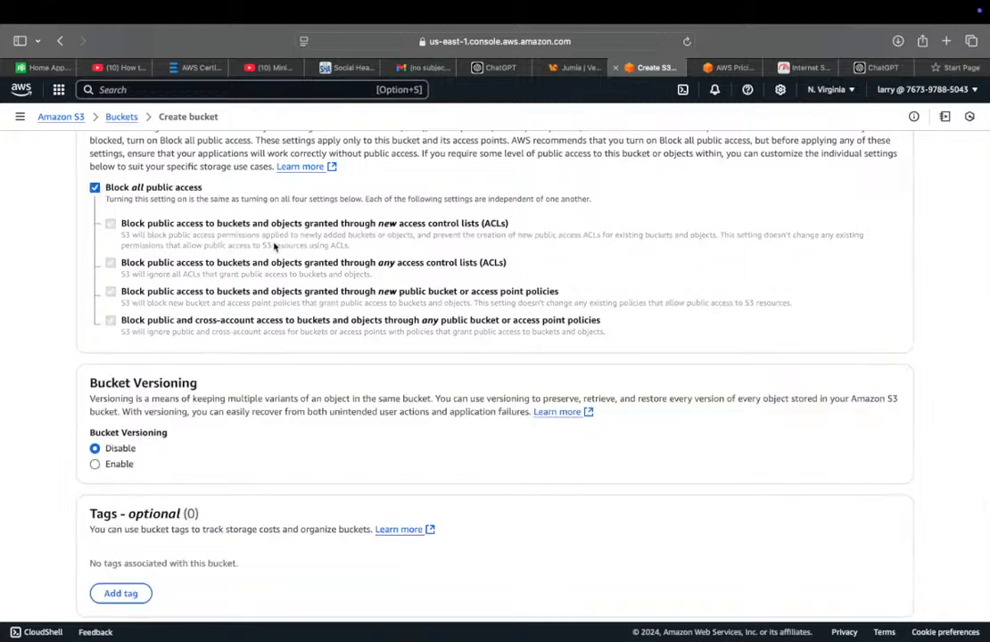
- Expand Advanced settings and try to create the bucket
scroll(711, 277, "down", 10)
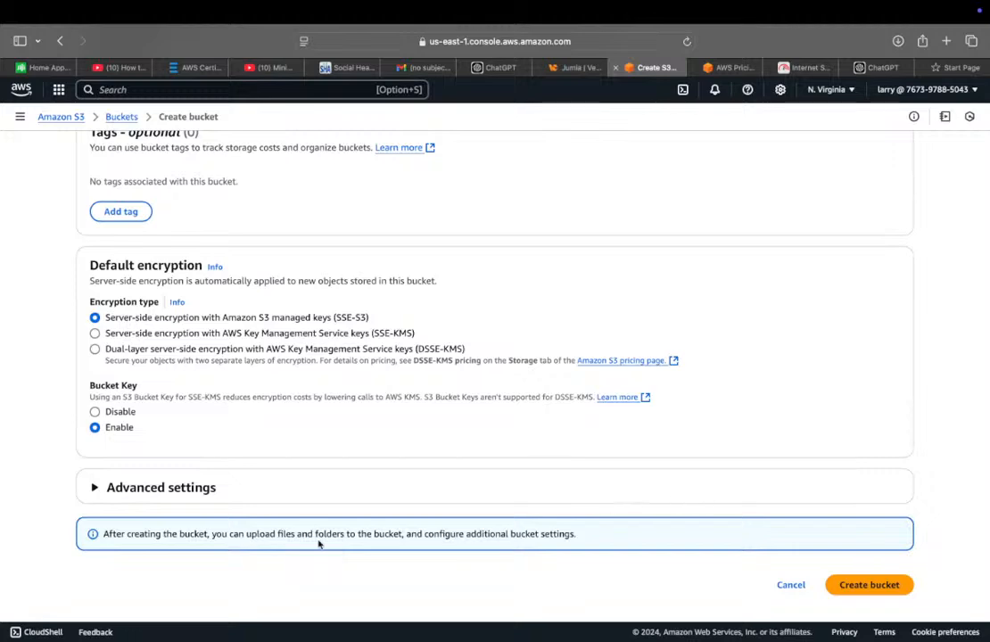
left_click(96, 488)
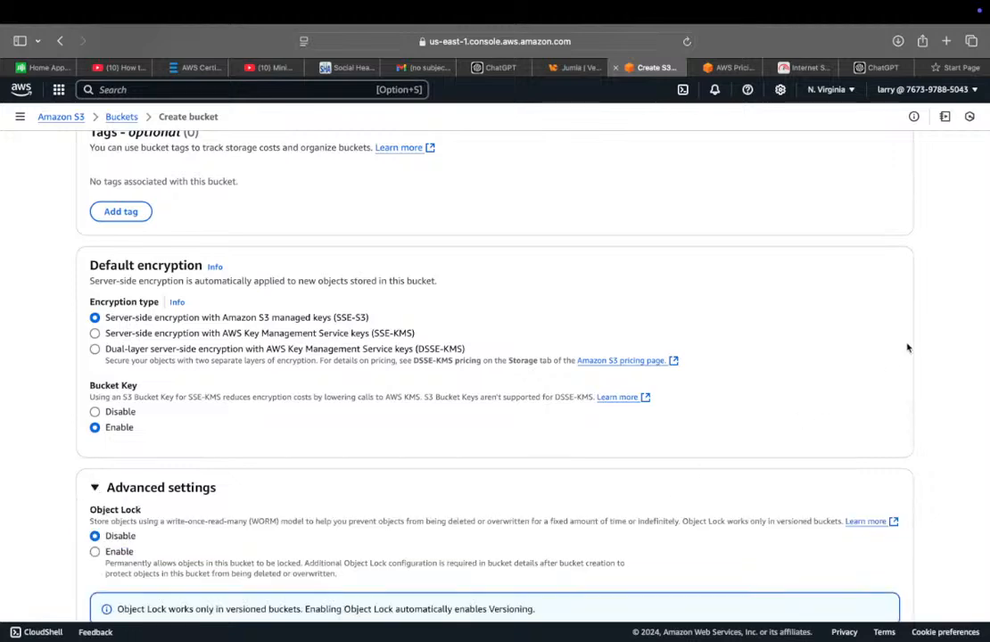
scroll(907, 348, "down", 3)
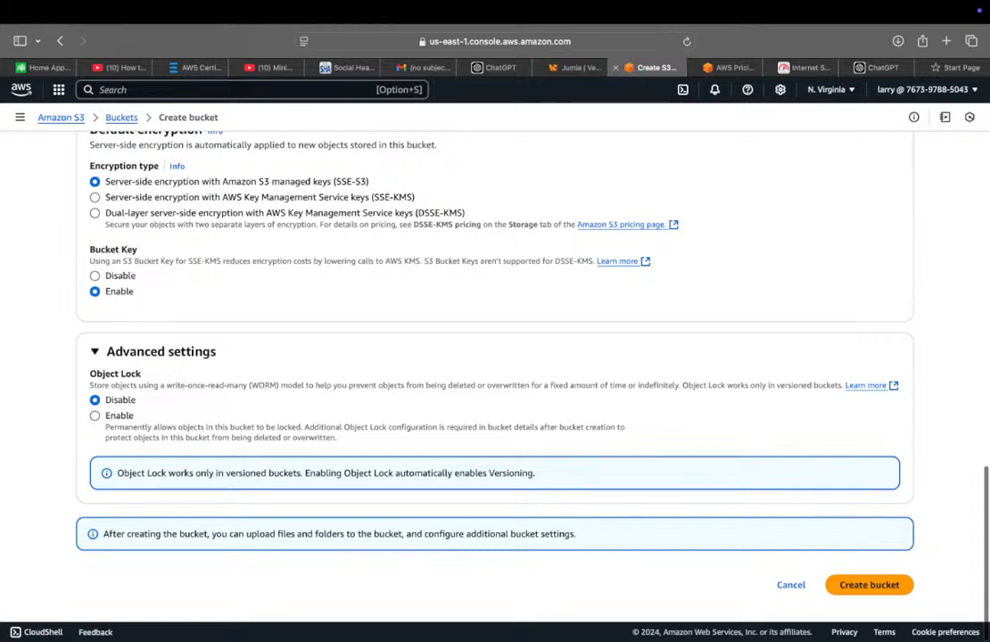
left_click(878, 586)
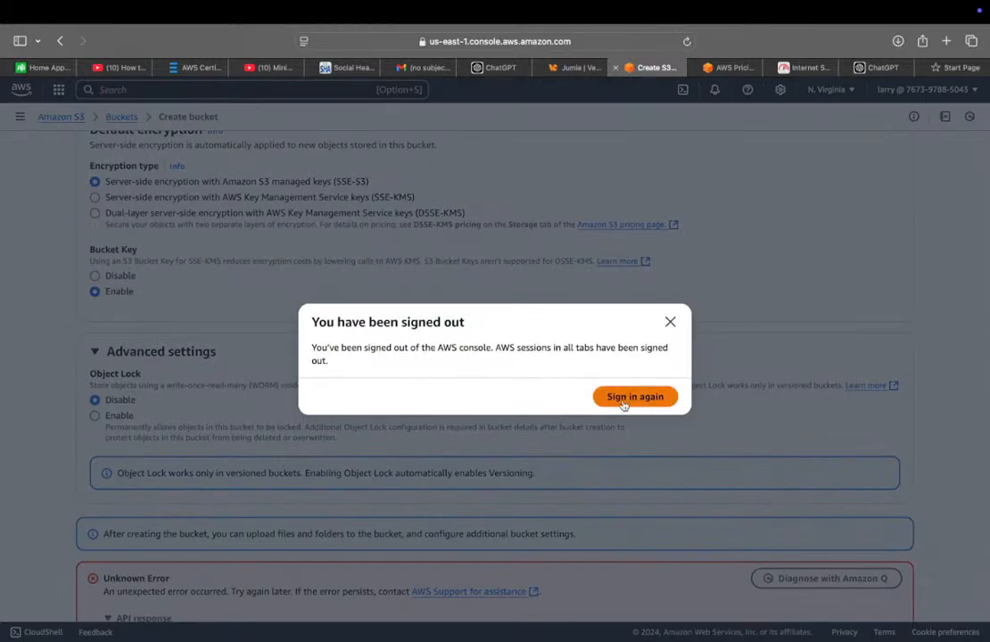
- Sign back in as the IAM user, picking the saved user name and account password
left_click(625, 397)
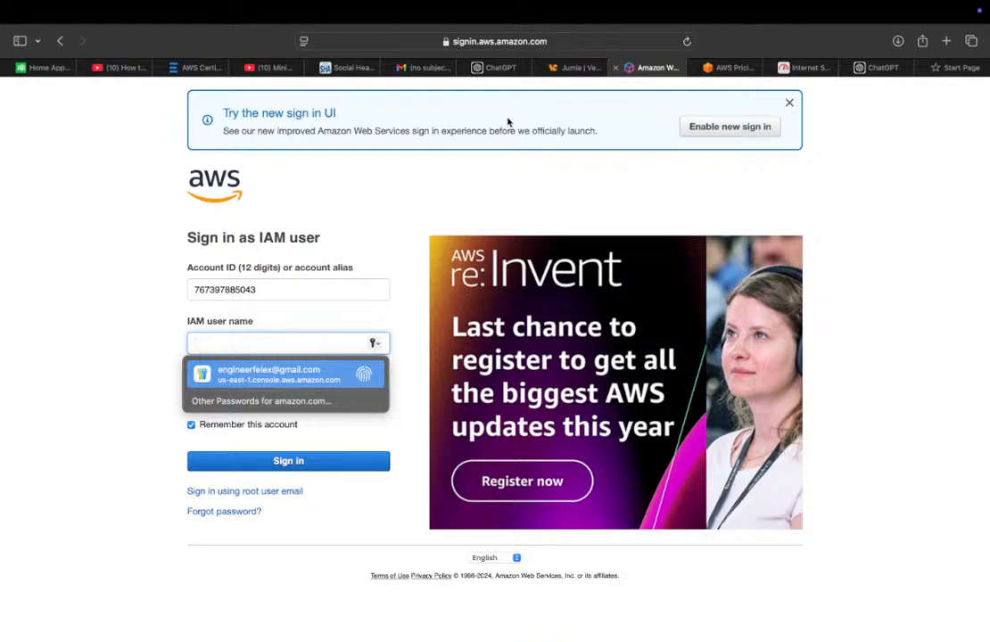
type("la")
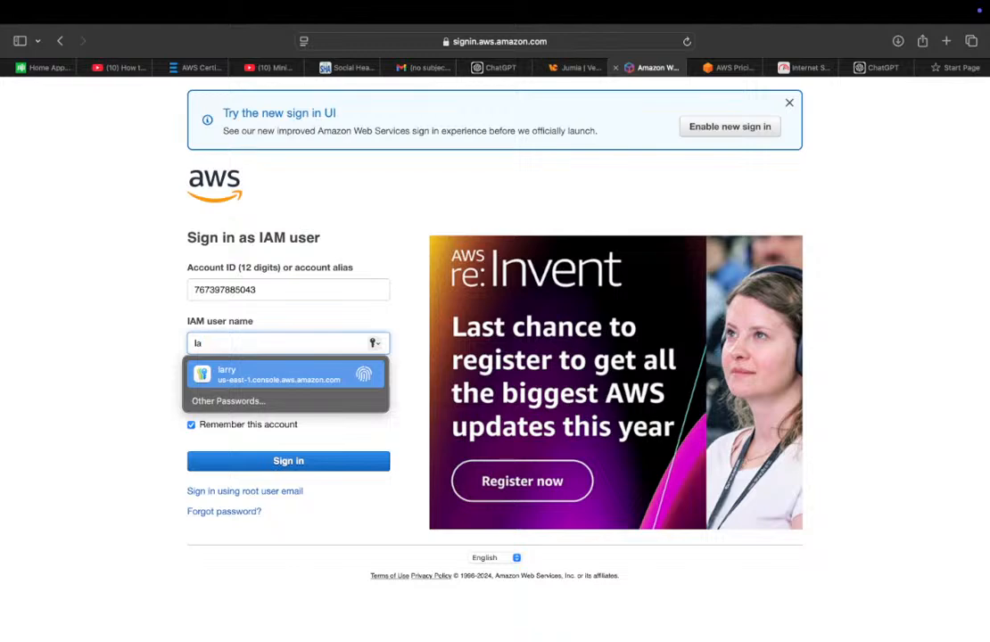
left_click(210, 374)
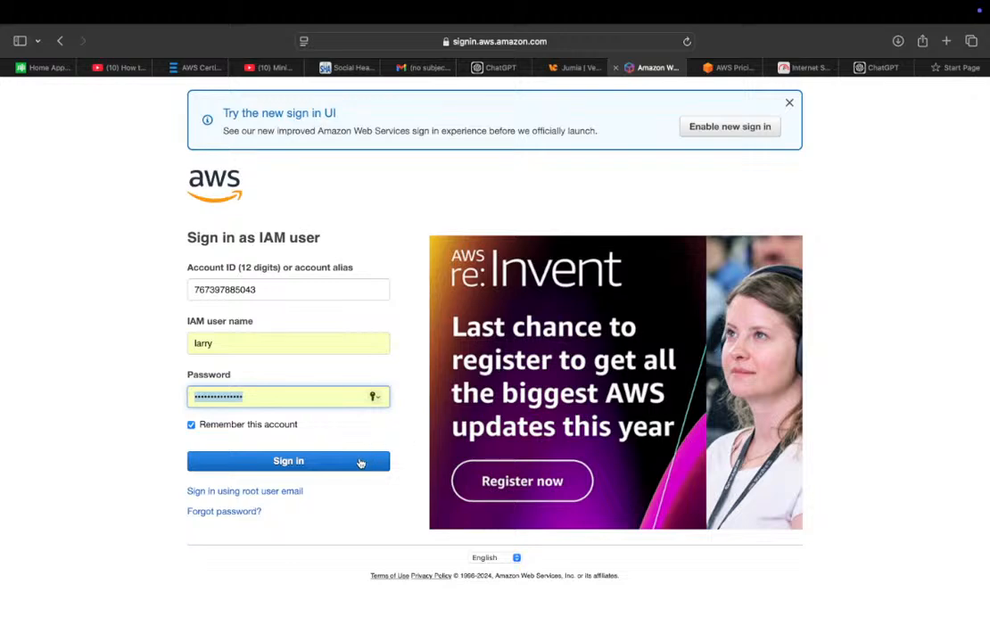
left_click(382, 456)
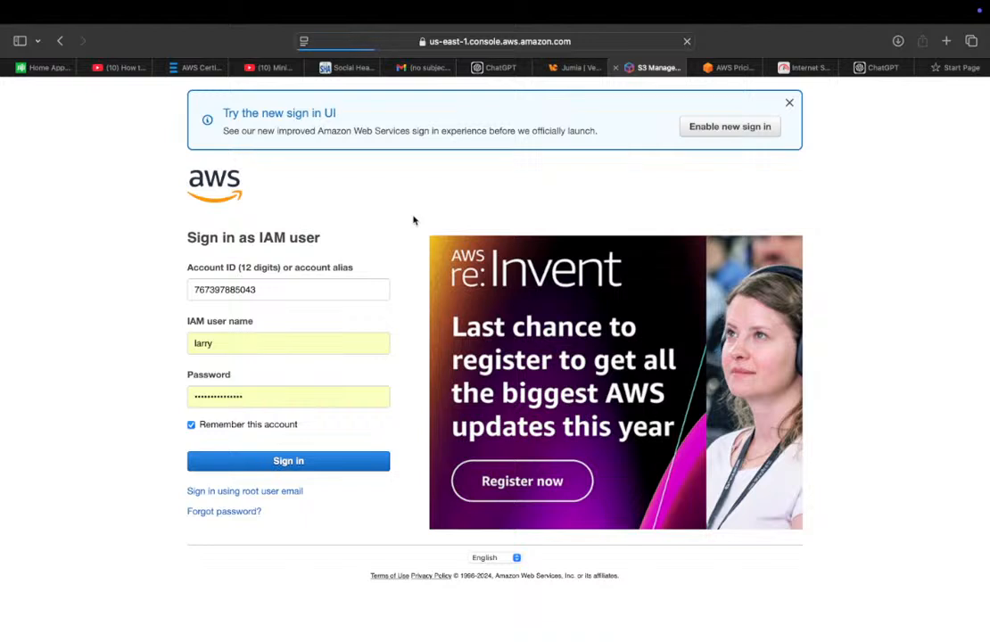
- Switch to ChatGPT and scroll through the AWS Systems Manager Lab conversation, opening the chat sidebar
left_click(496, 67)
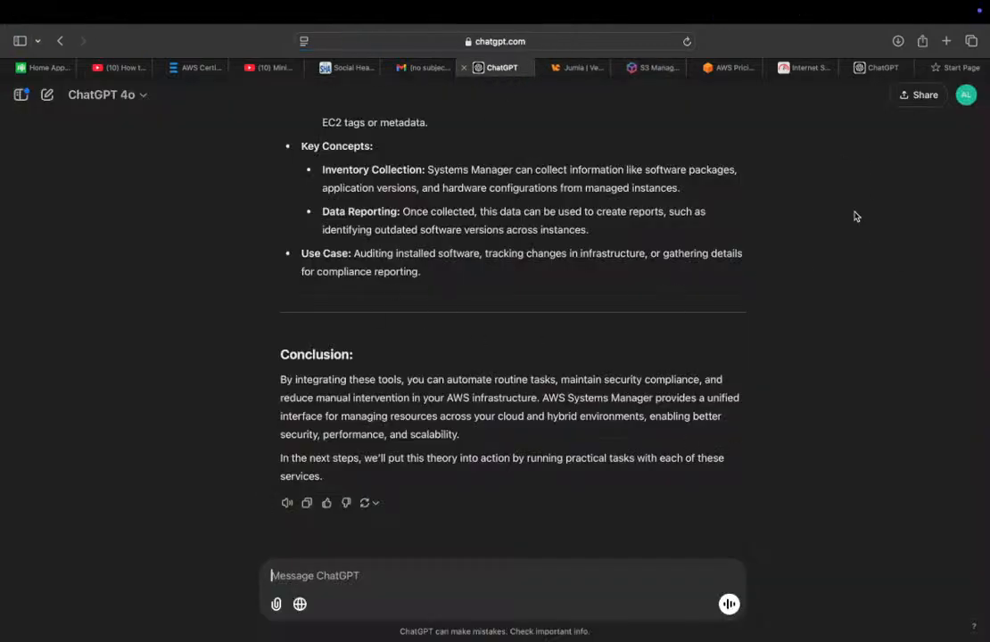
scroll(855, 216, "up", 5)
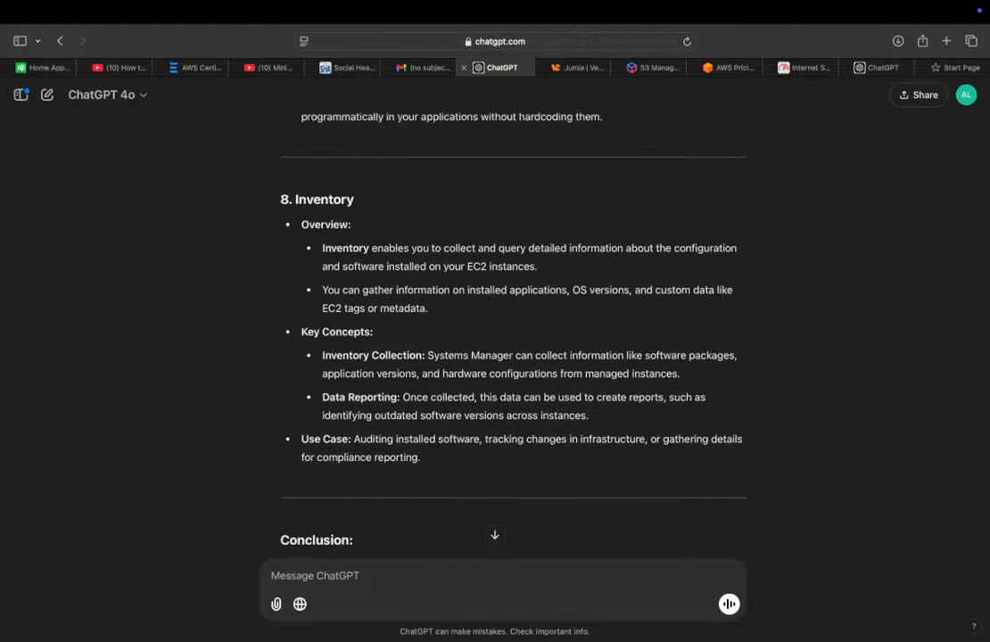
left_click(500, 41)
left_click(521, 524)
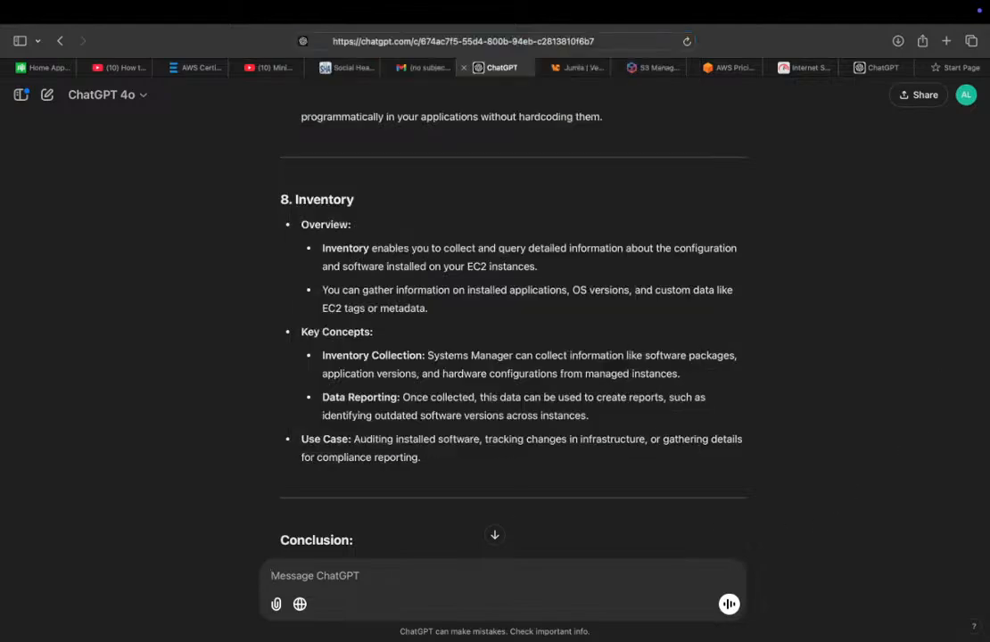
scroll(521, 524, "up", 1)
scroll(490, 528, "up", 10)
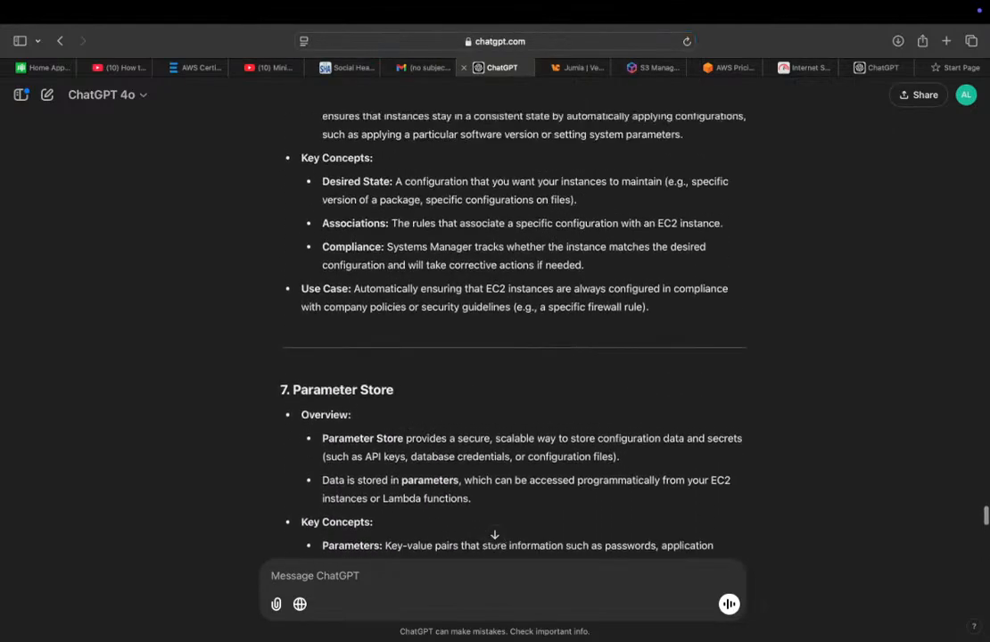
scroll(495, 533, "down", 10)
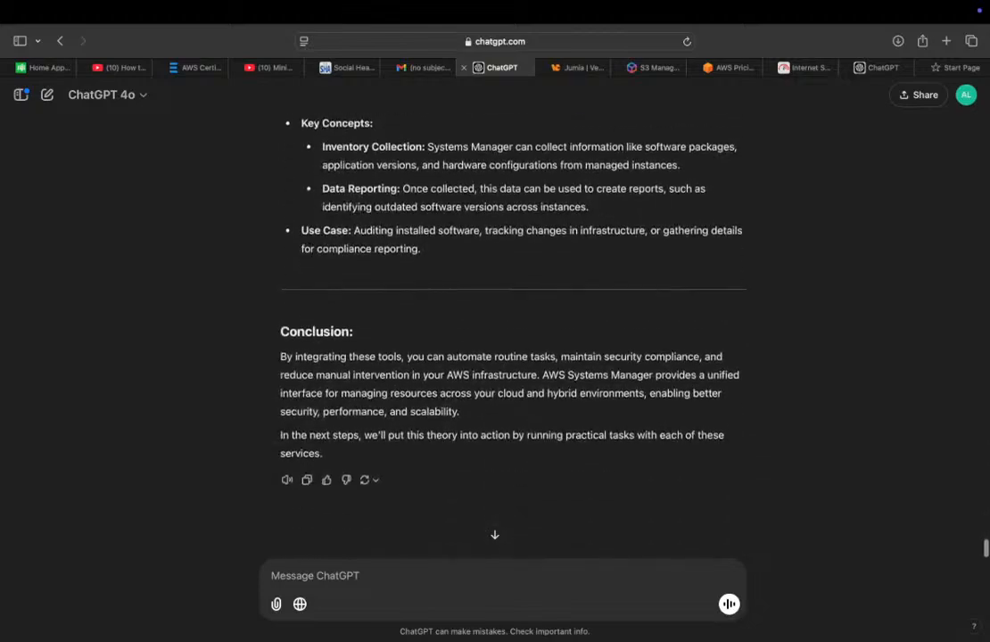
scroll(495, 534, "up", 10)
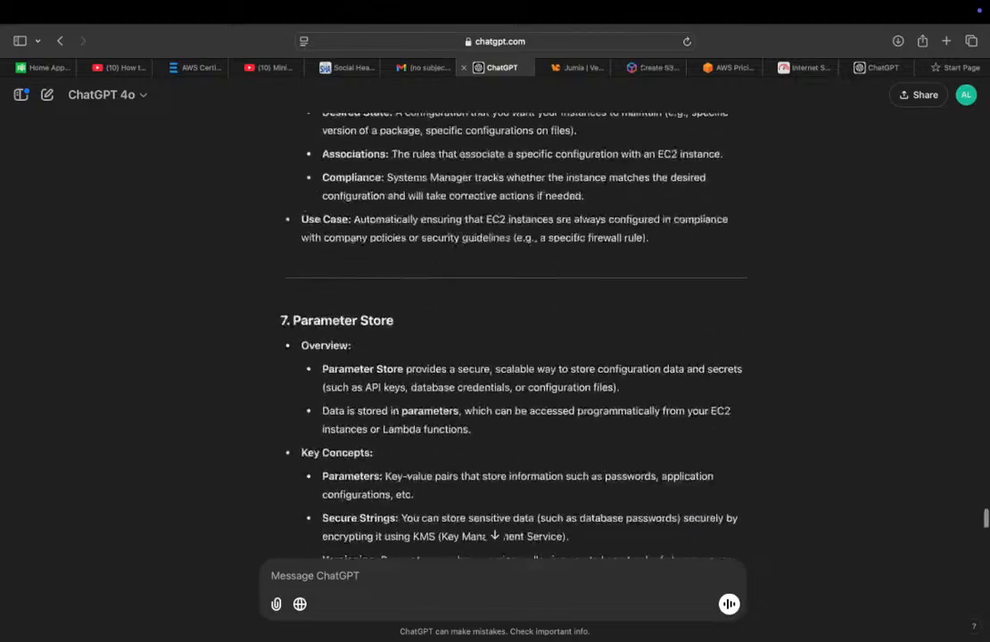
scroll(496, 356, "up", 10)
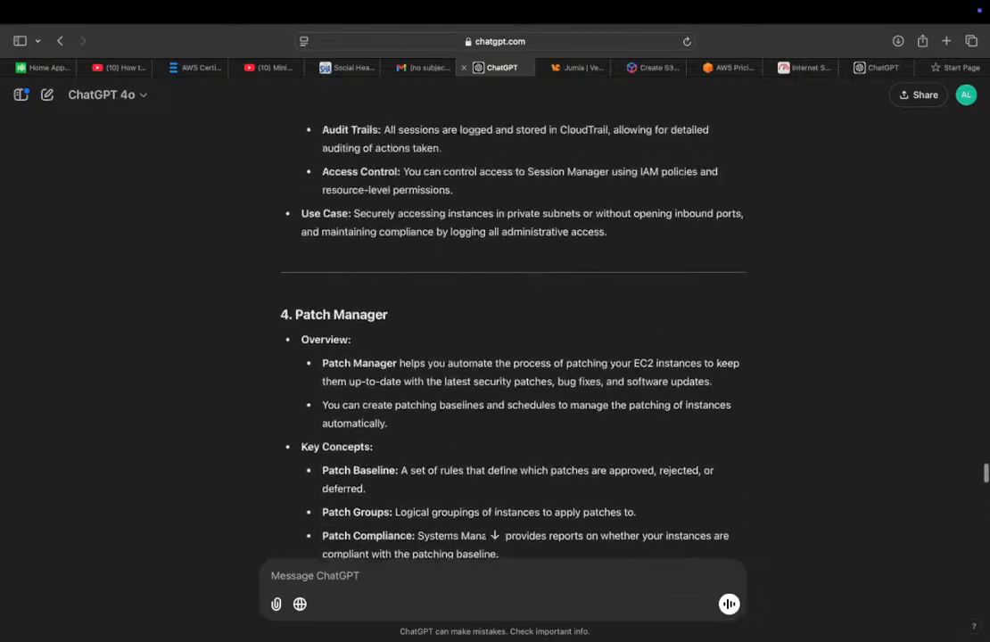
scroll(444, 334, "up", 8)
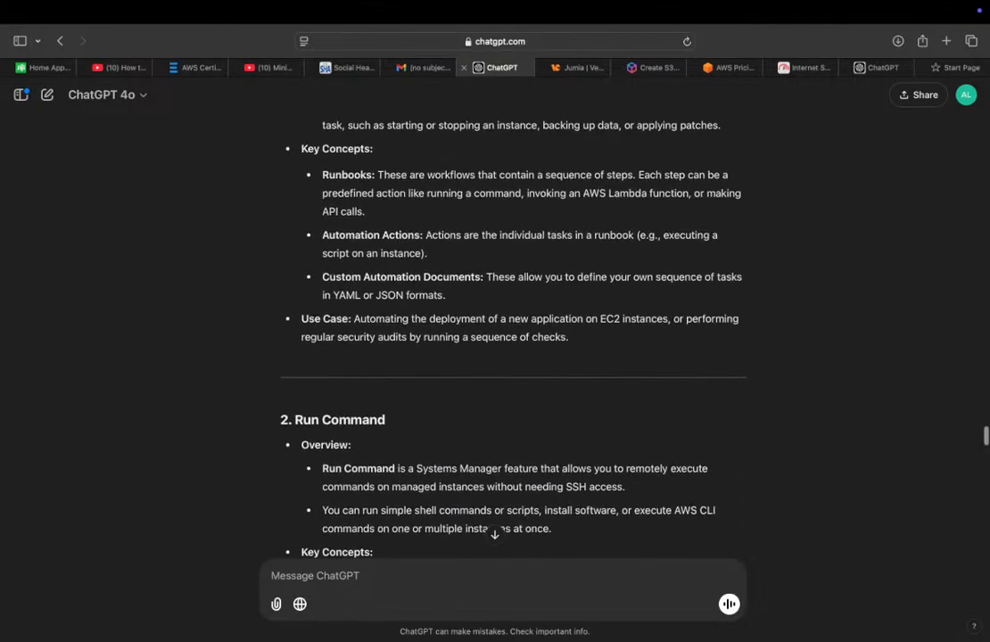
left_click(20, 95)
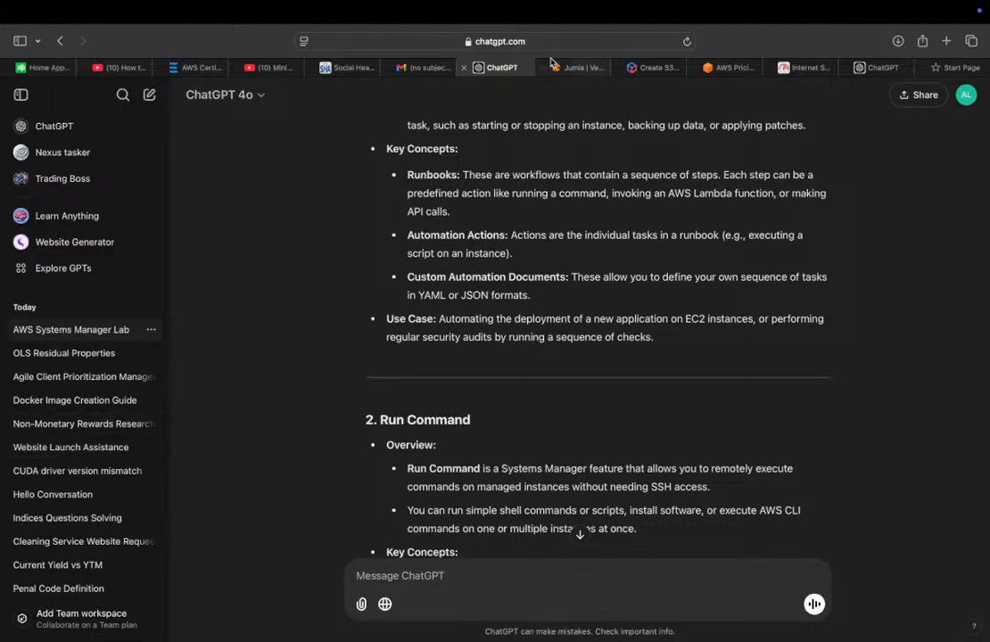
- Return to the S3 Create bucket form and name the bucket with the owner's first name followed by 'testbucket'
left_click(576, 69)
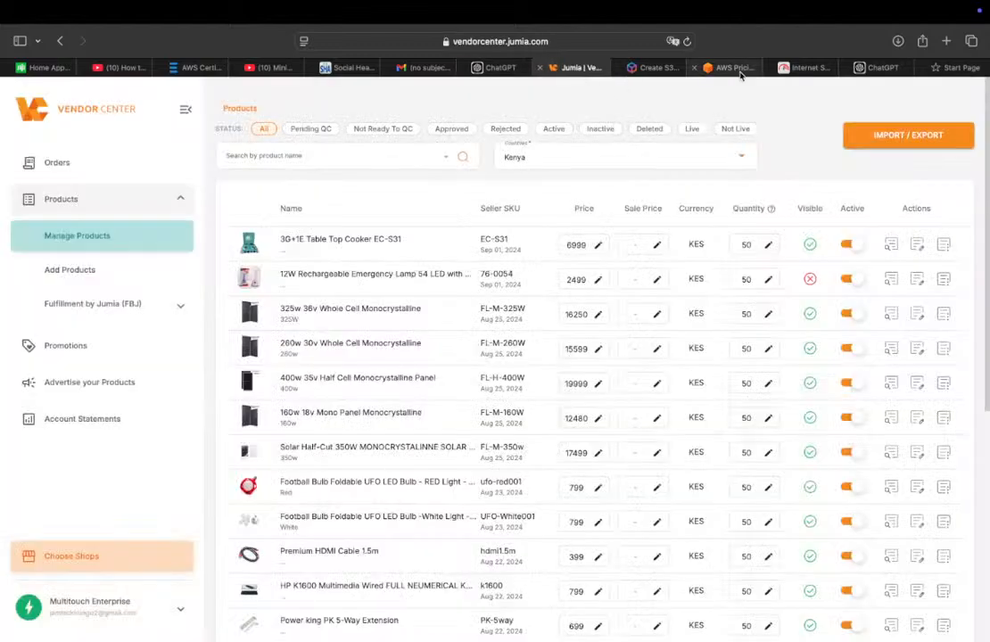
left_click(660, 69)
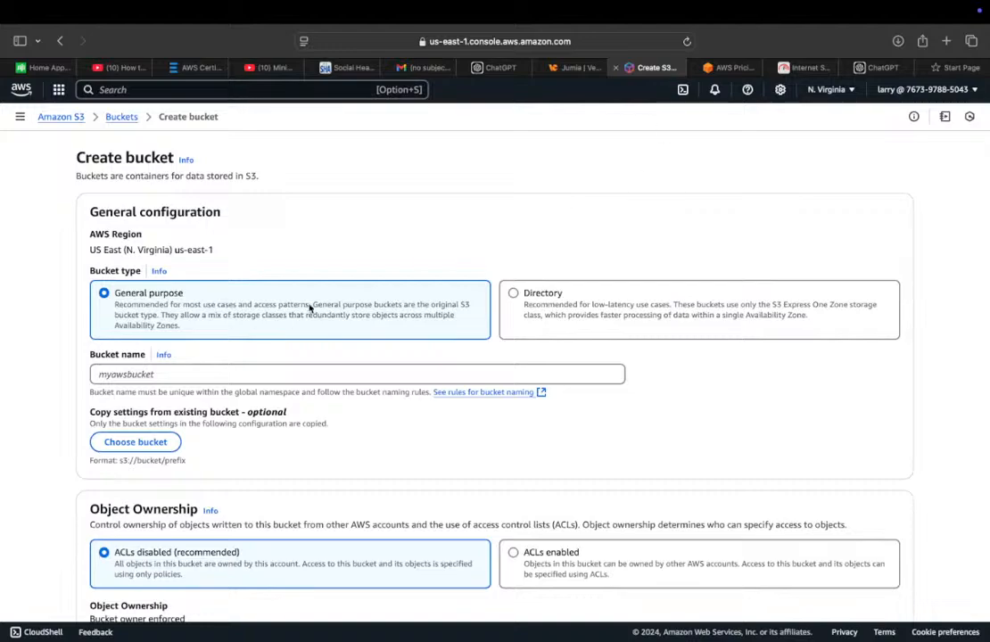
scroll(359, 211, "down", 5)
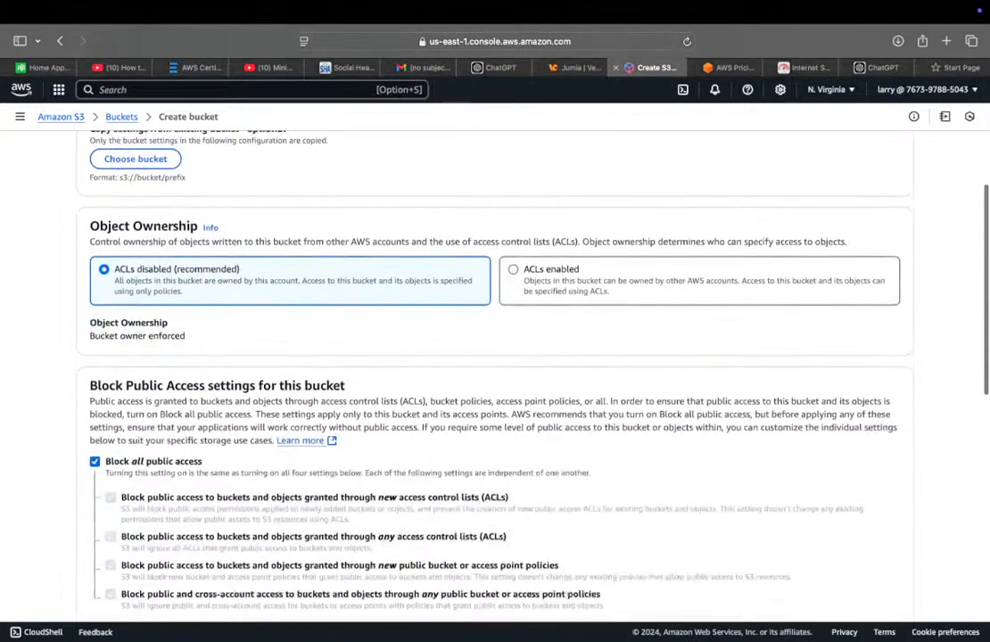
scroll(359, 211, "up", 4)
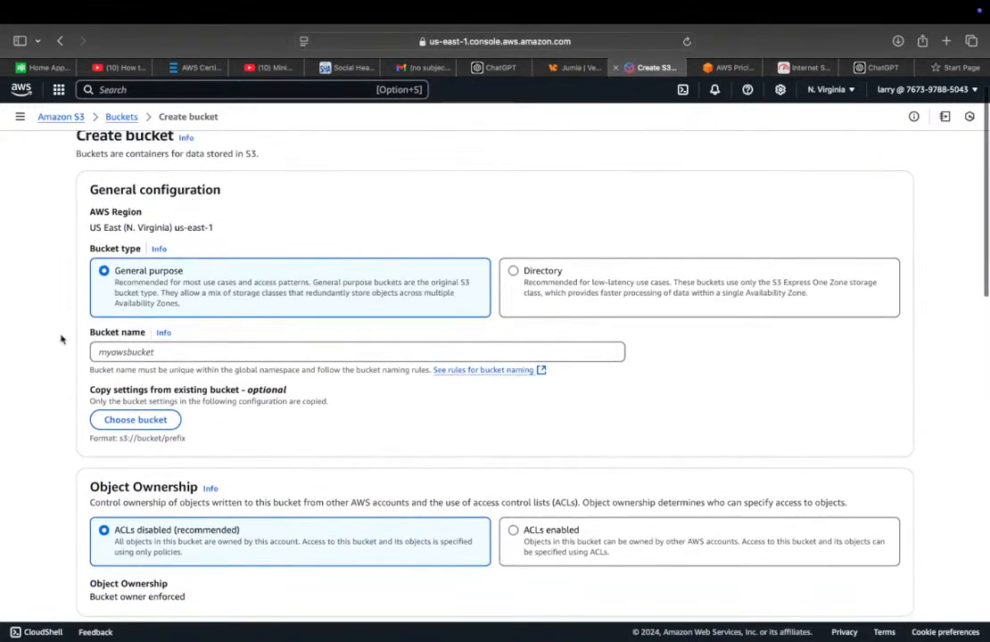
left_click(116, 355)
type("felke")
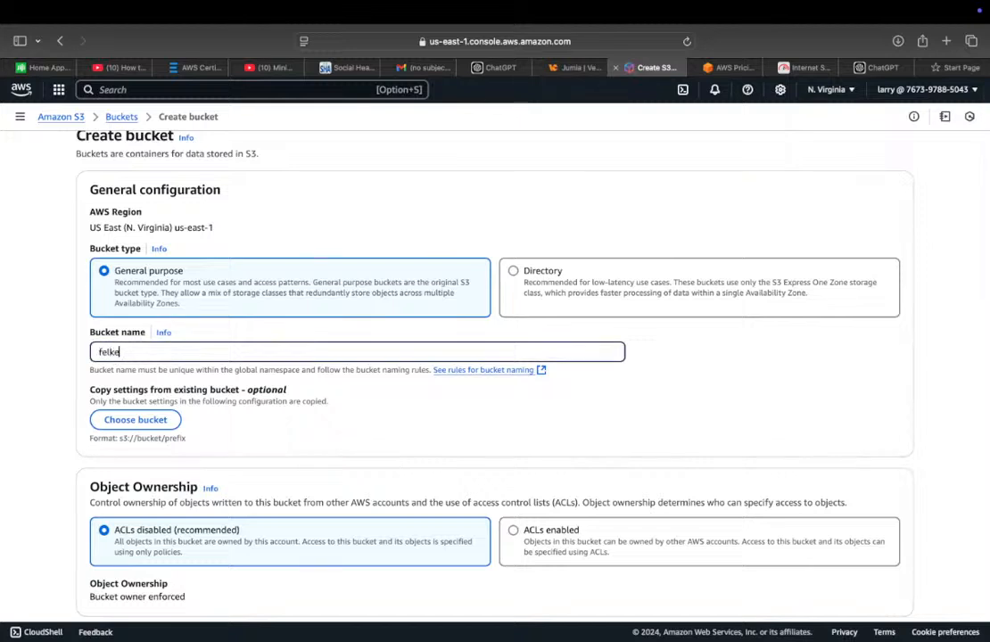
key("BackSpace")
key("BackSpace")
key("BackSpace")
type("lexte")
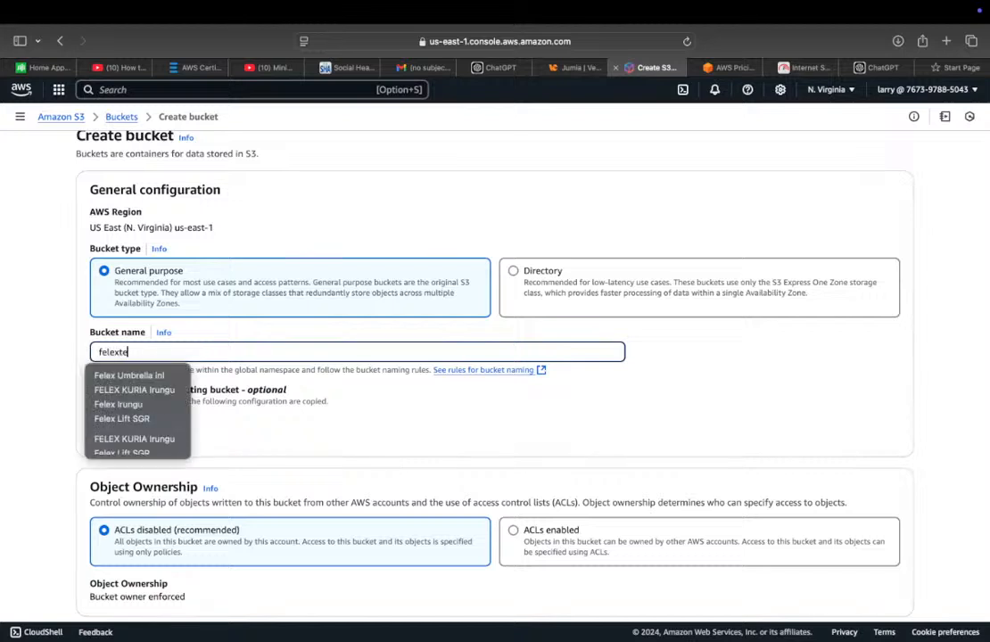
type("stbucket")
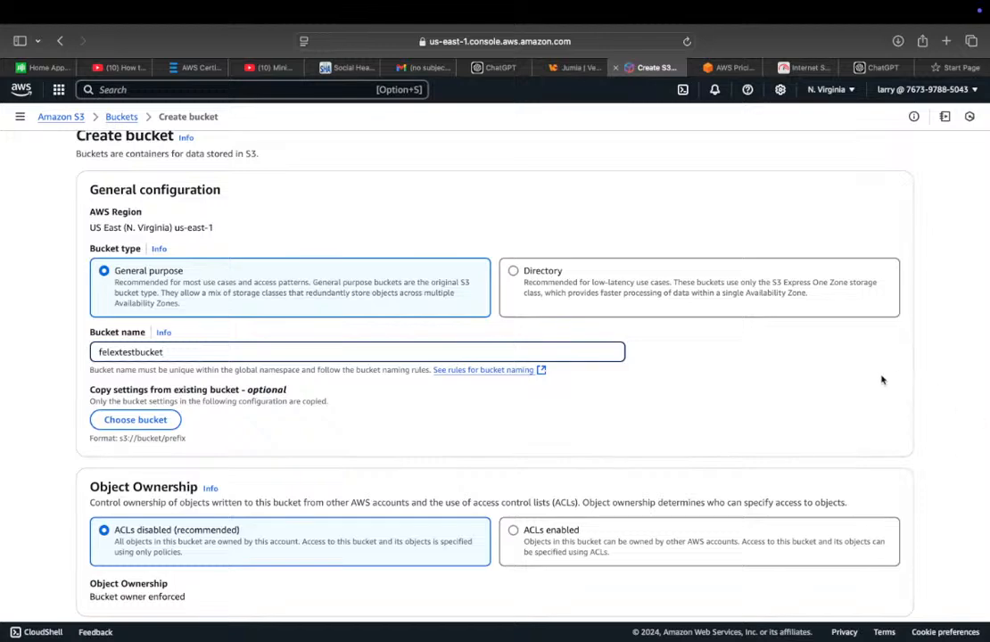
- Create the bucket with the remaining default settings, refresh the bucket list, and open the new bucket
scroll(882, 379, "down", 2)
scroll(495, 375, "down", 12)
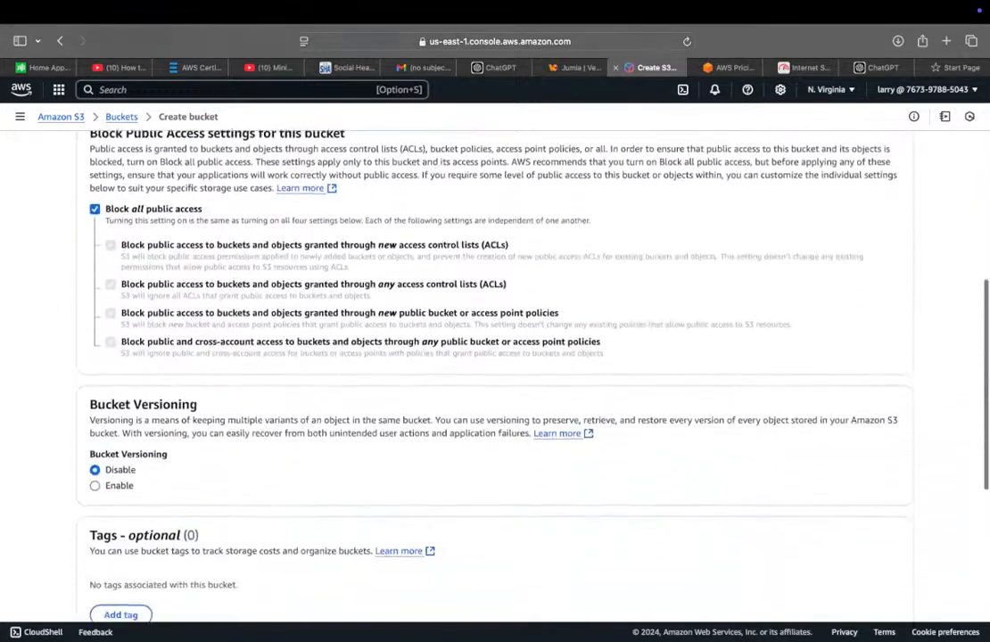
scroll(496, 374, "down", 4)
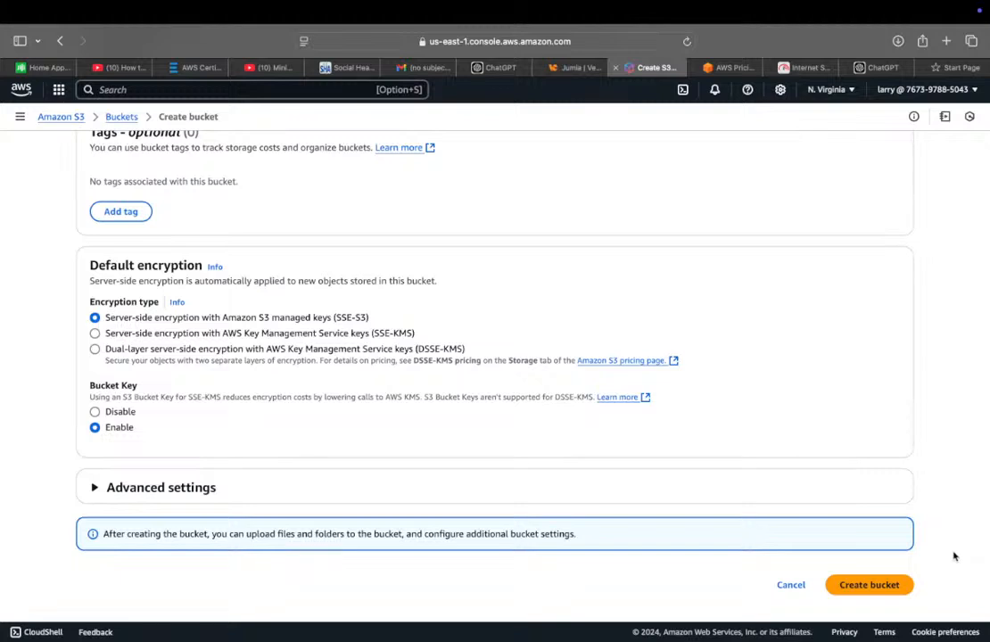
left_click(859, 587)
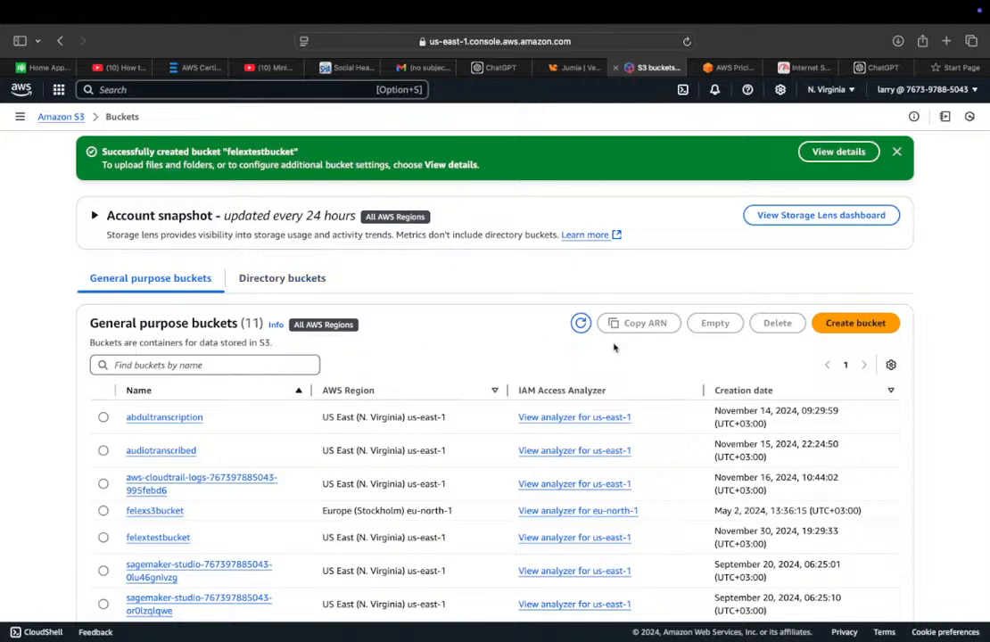
left_click(581, 323)
left_click(166, 538)
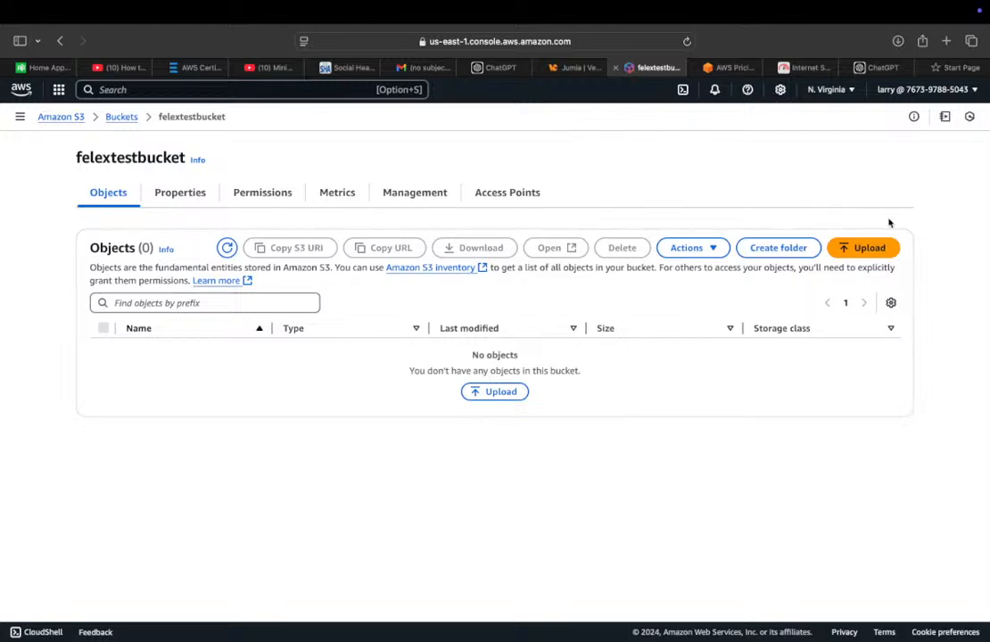
- Upload the file 22c89f4b-de33-4da9-84e5-3af491463034.pdf from Downloads into felextestbucket
left_click(864, 249)
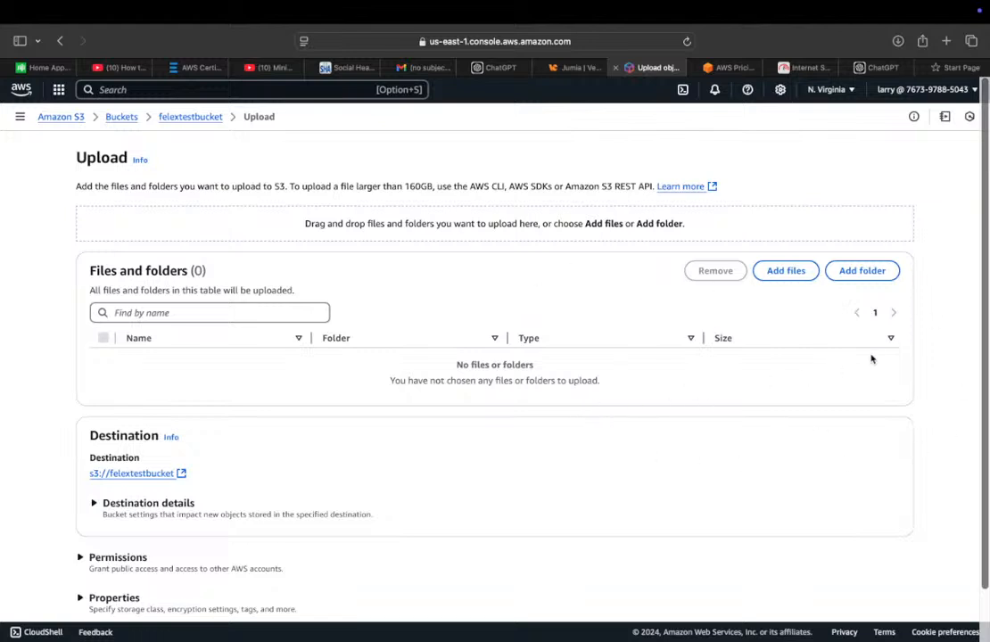
scroll(933, 348, "down", 2)
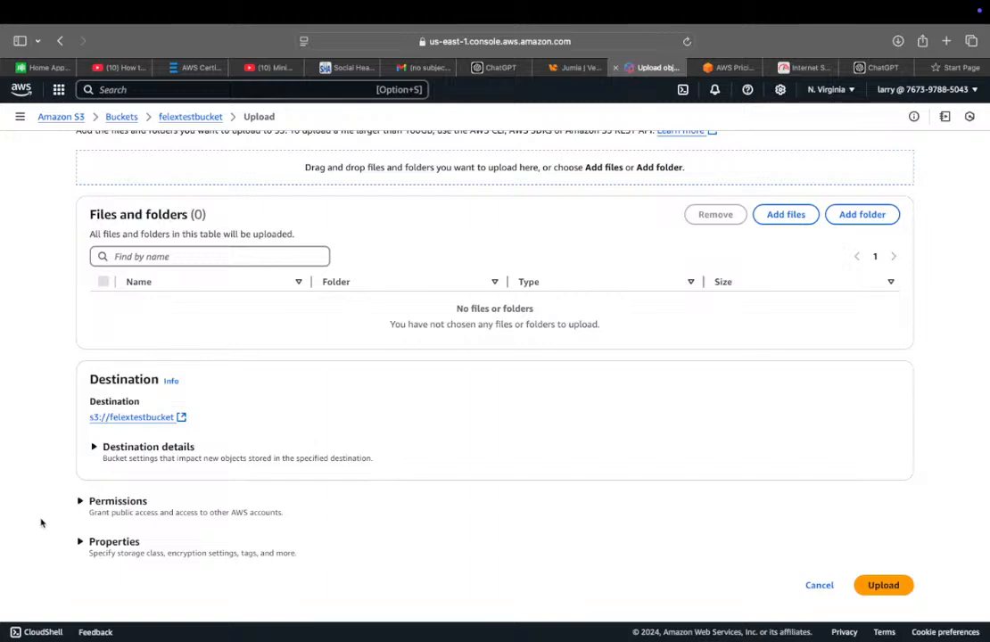
left_click(80, 503)
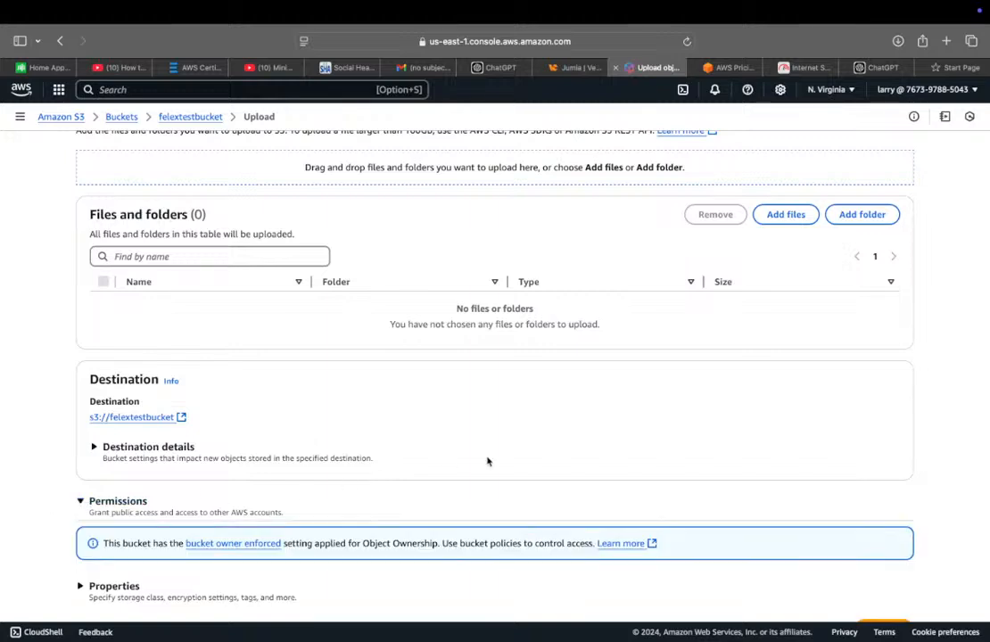
scroll(578, 449, "down", 1)
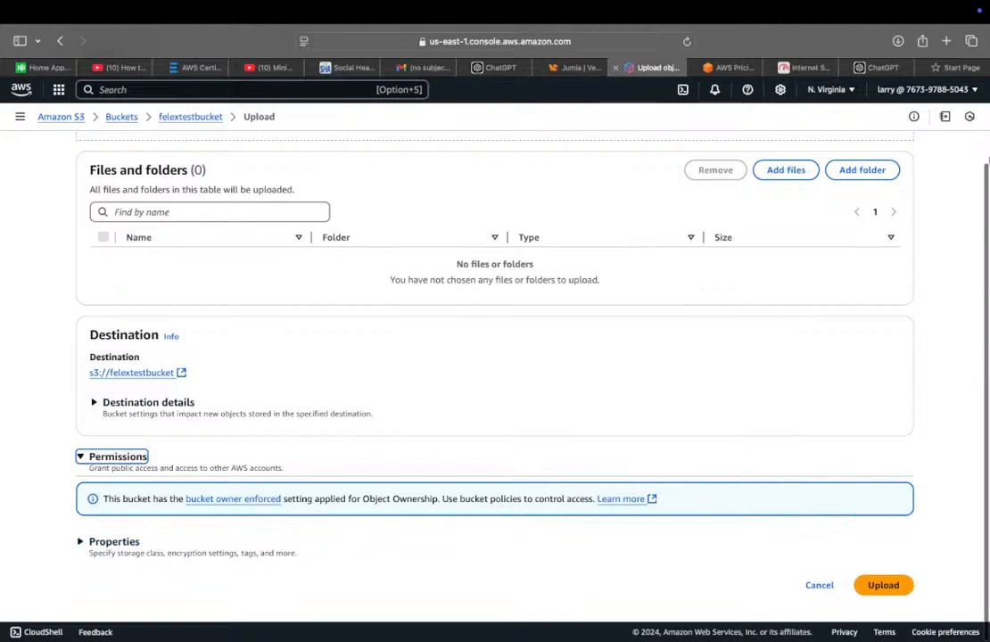
left_click(789, 171)
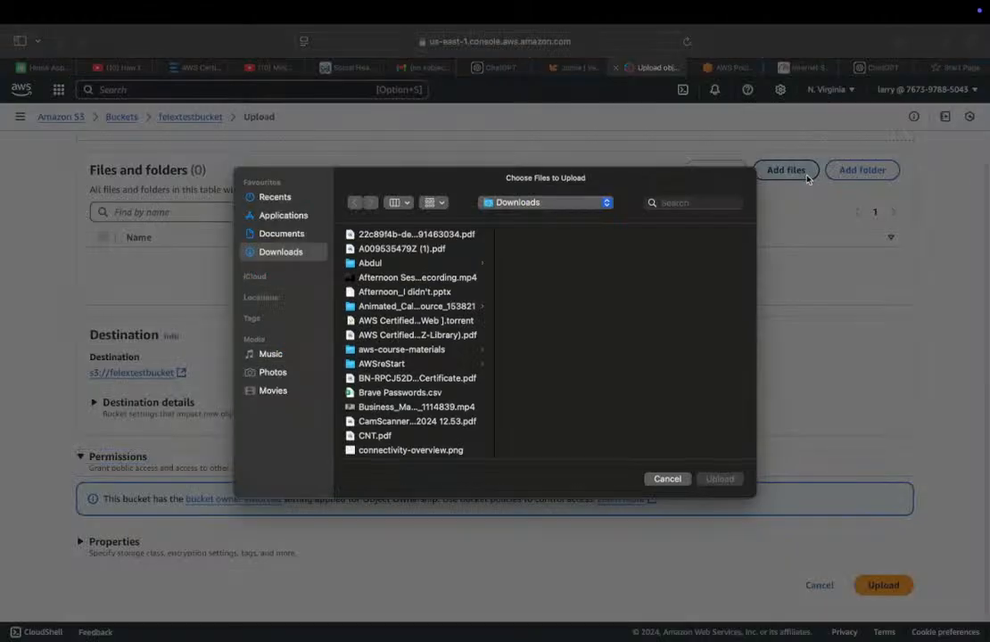
left_click(406, 236)
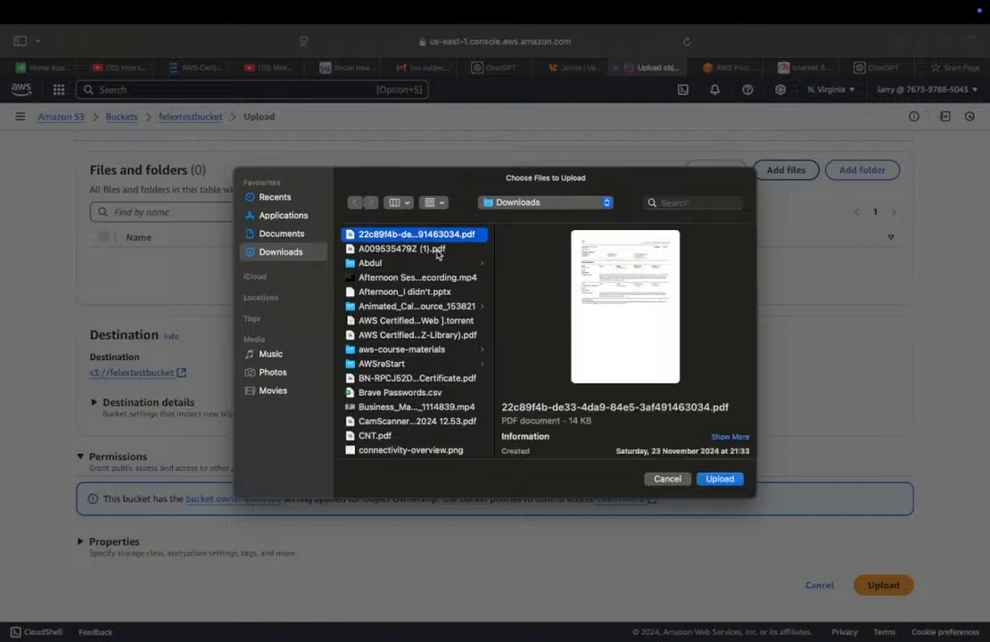
left_click(721, 480)
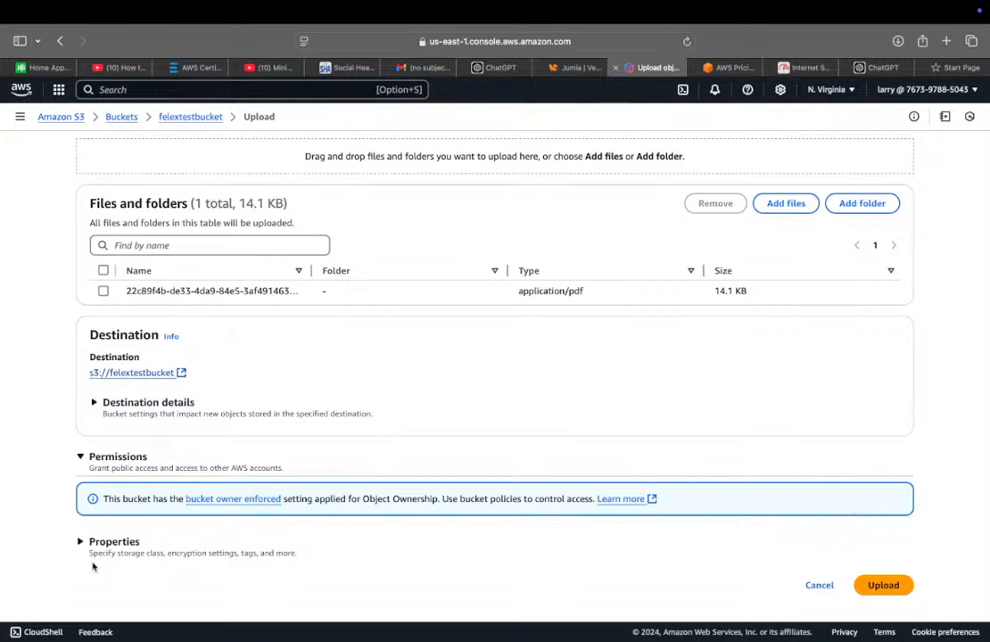
left_click(896, 585)
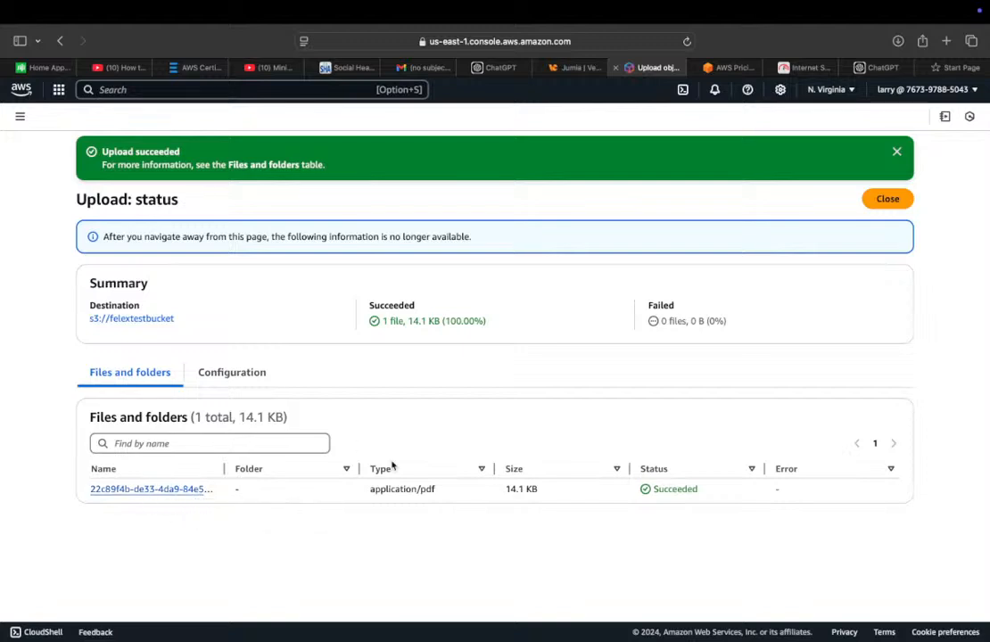
- Open the uploaded object, copy its Object URL, and load that URL in a new browser tab
left_click(197, 490)
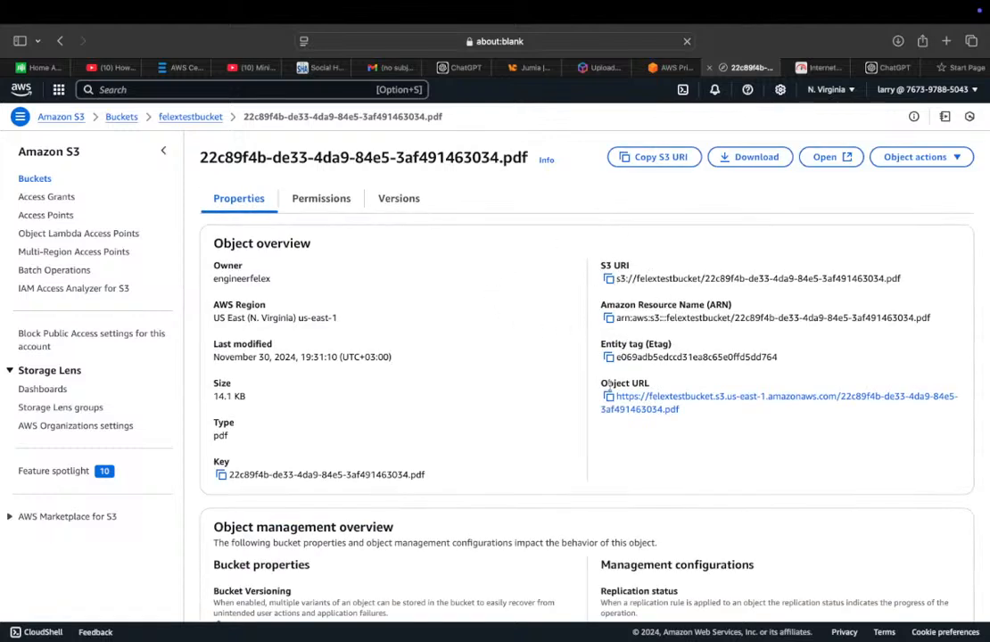
left_click(610, 397)
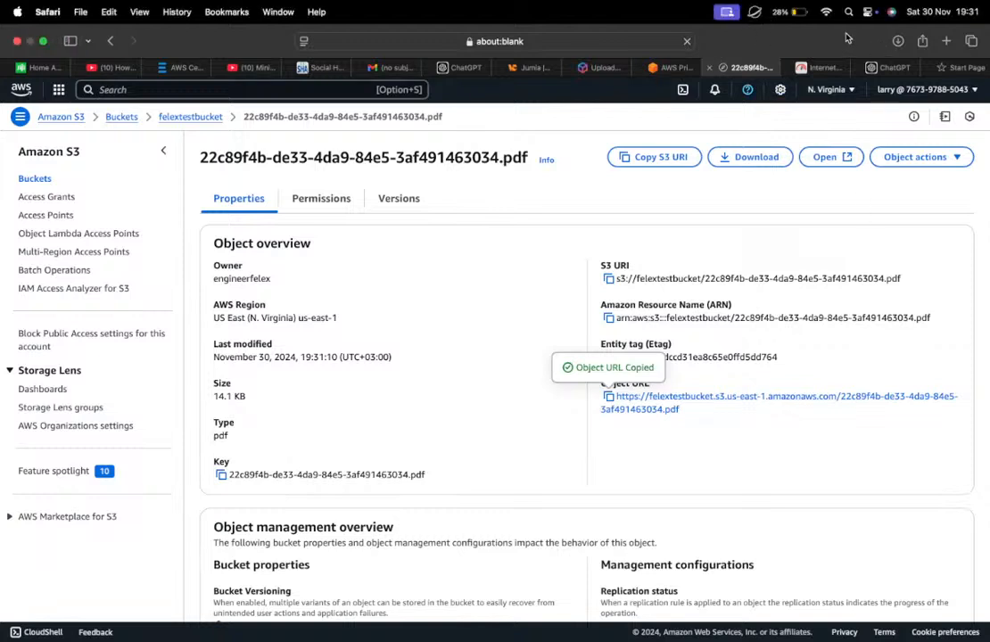
key("super+t")
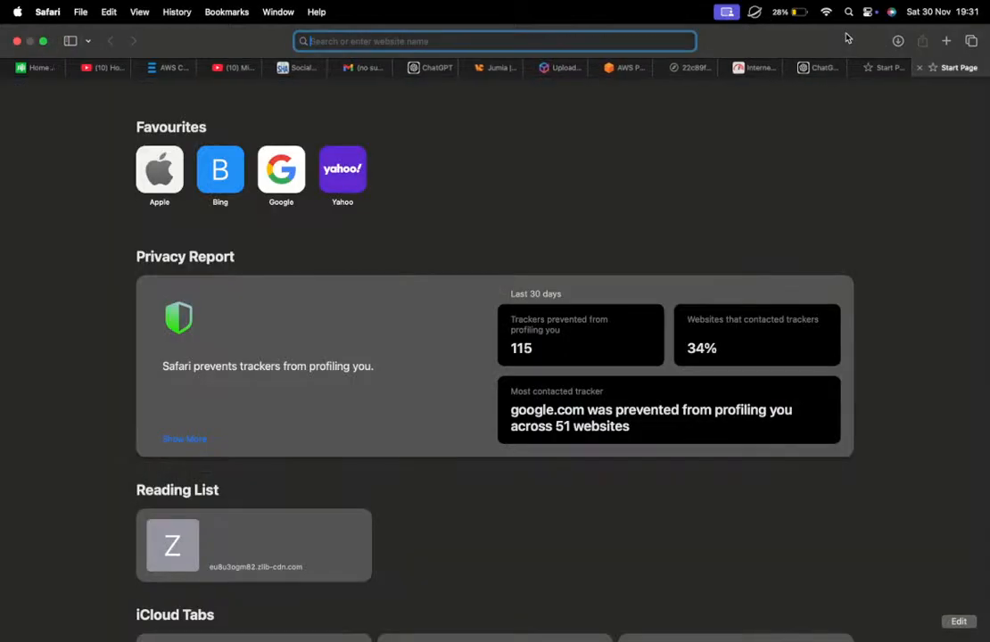
key("super+v")
key("Return")
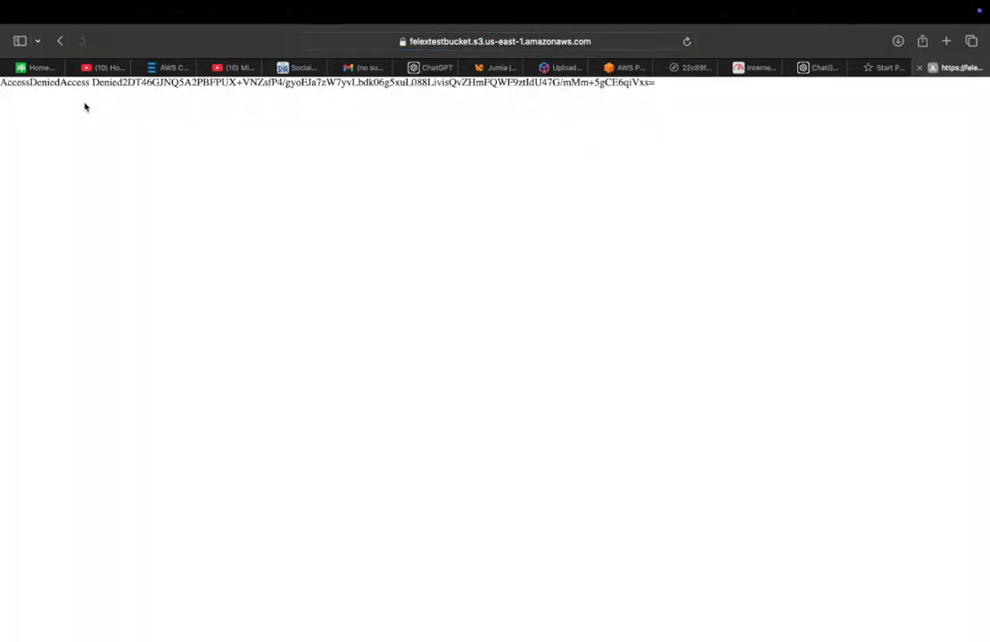
left_click_drag(120, 83, 4, 85)
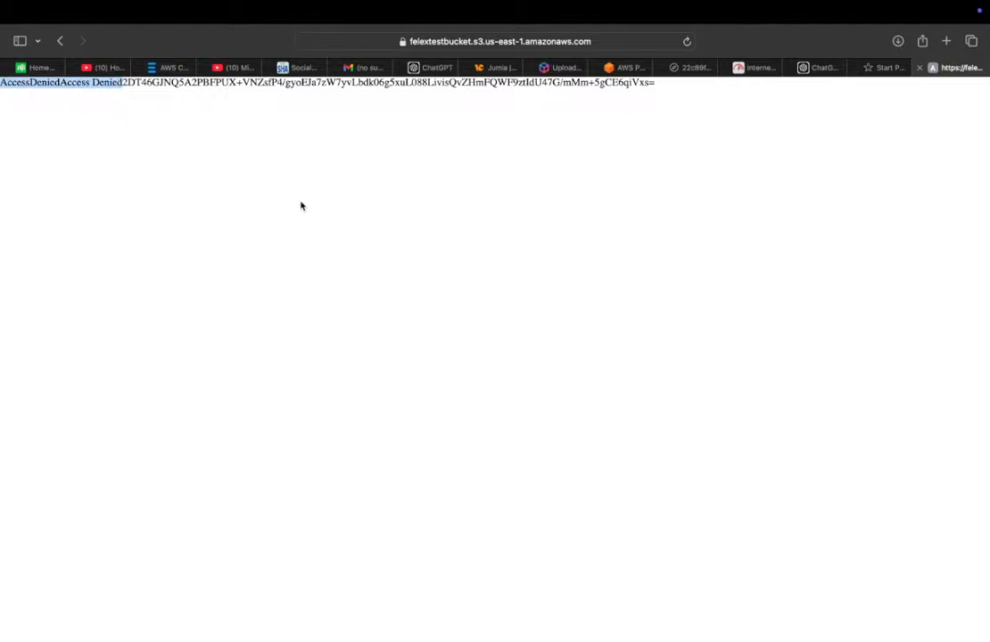
left_click(364, 228)
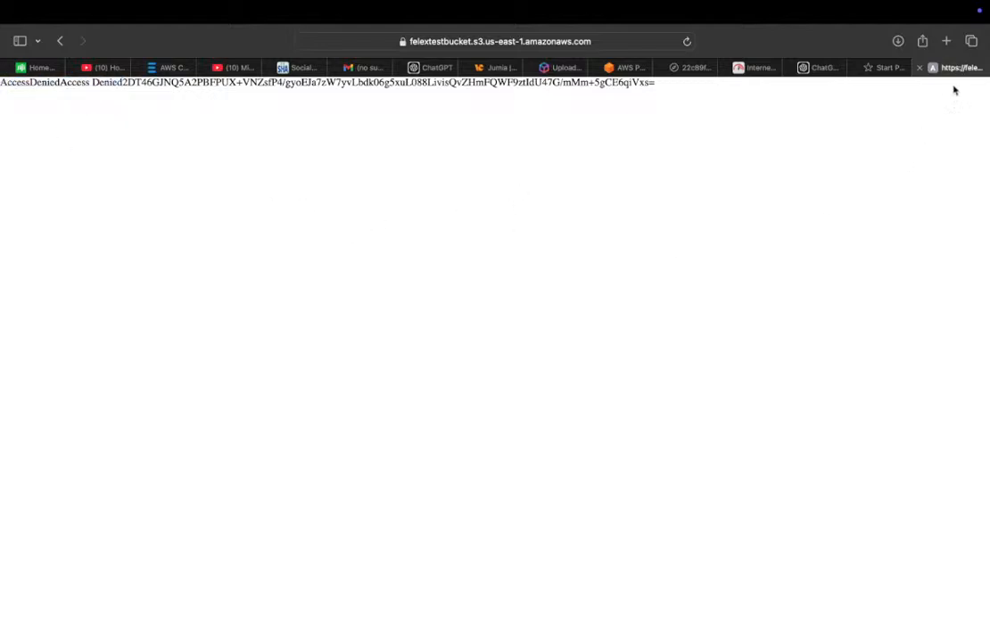
- Return to the upload status page and review the uploaded object's properties
left_click(624, 67)
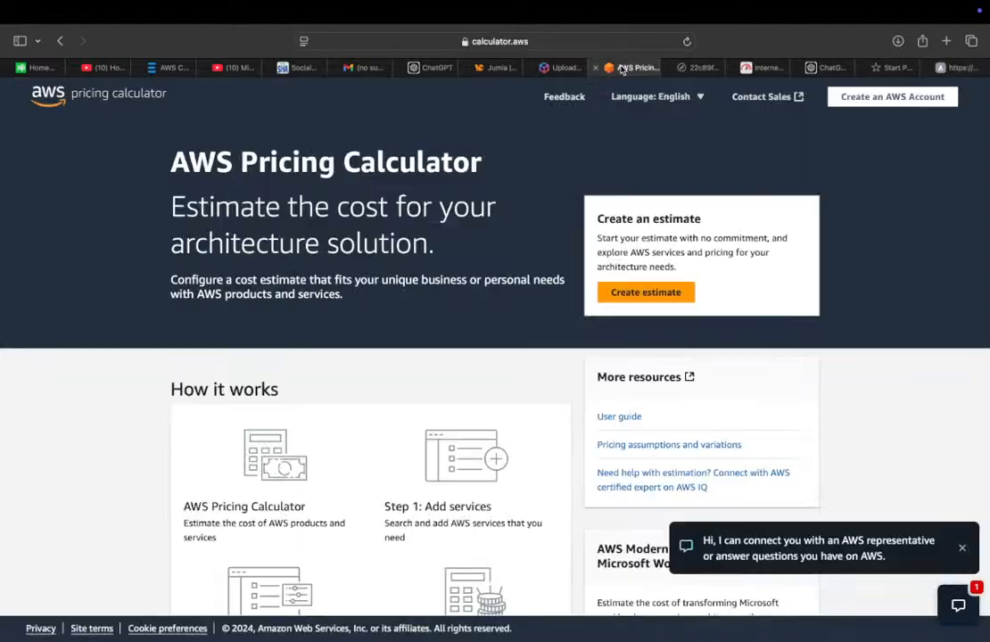
left_click(562, 69)
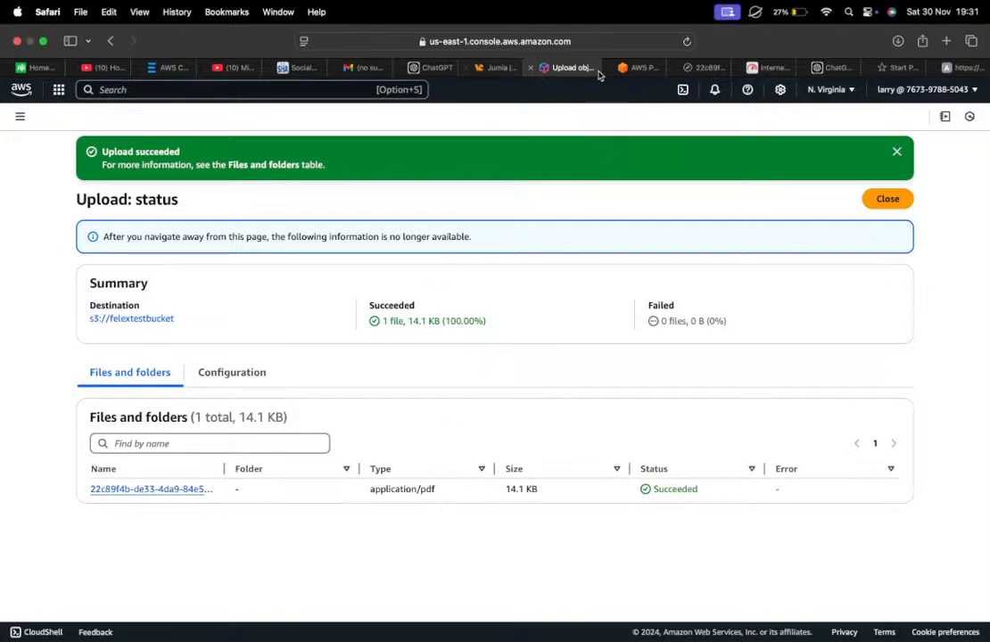
left_click(130, 496)
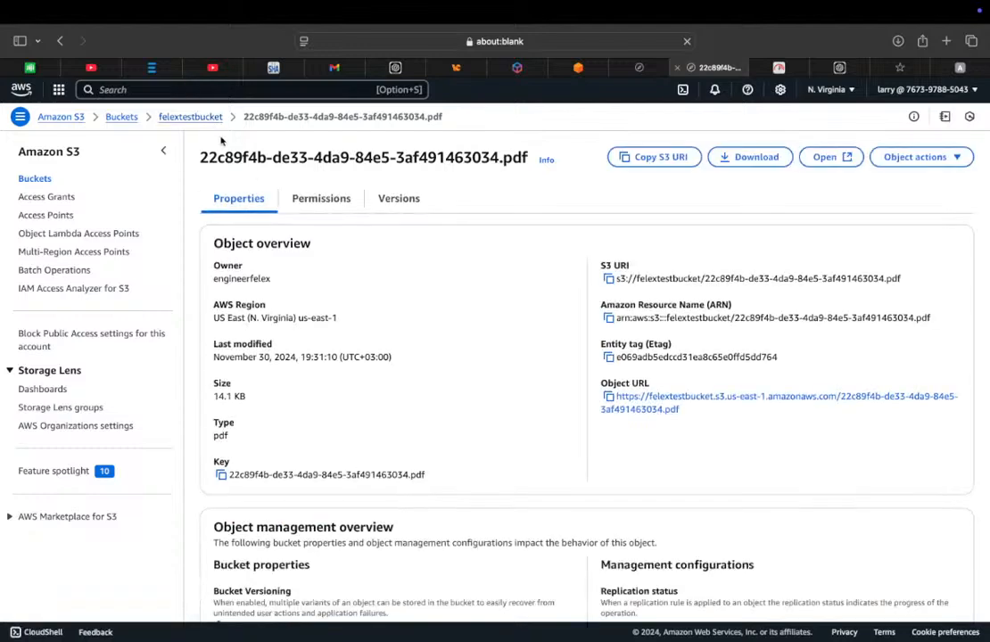
scroll(221, 140, "down", 10)
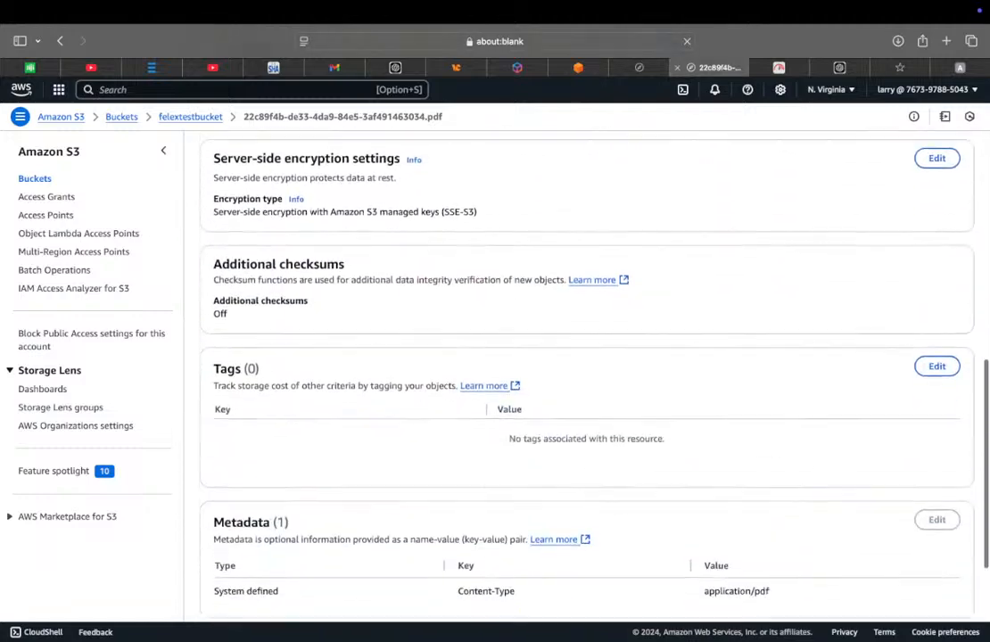
scroll(517, 357, "down", 5)
scroll(517, 357, "up", 4)
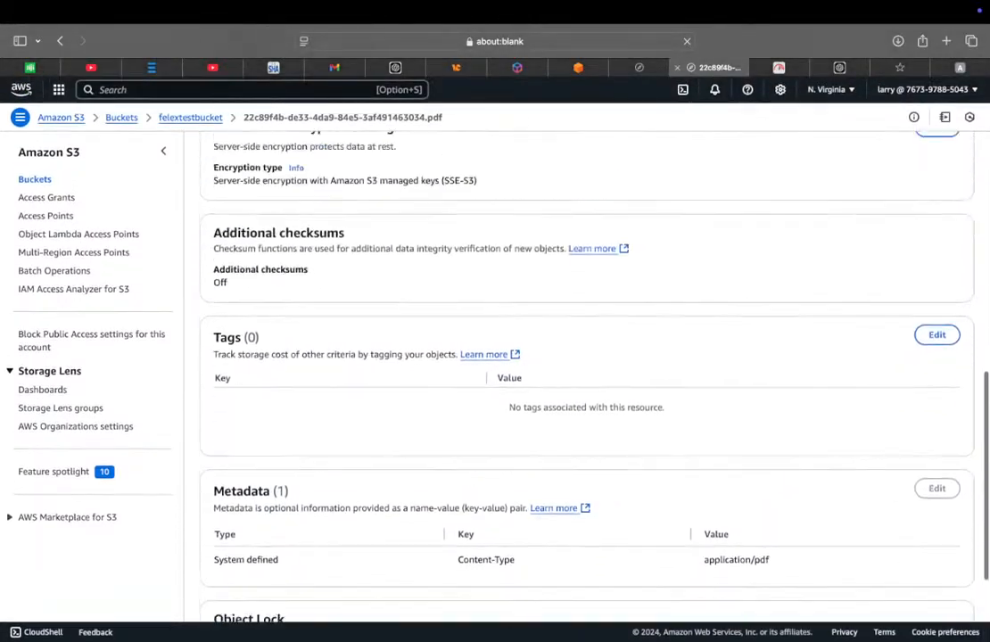
scroll(587, 357, "up", 8)
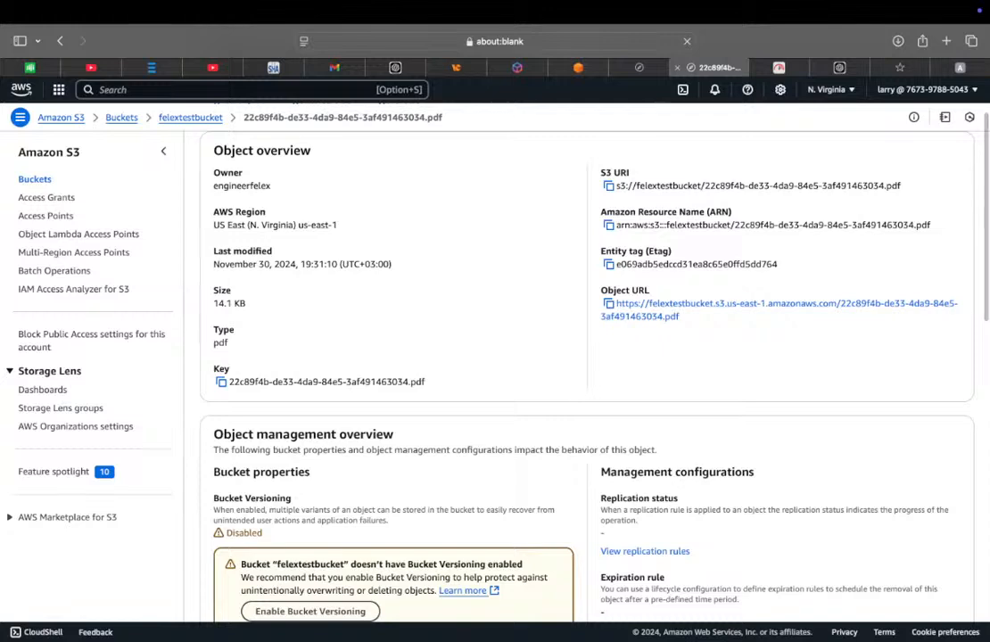
scroll(588, 357, "up", 2)
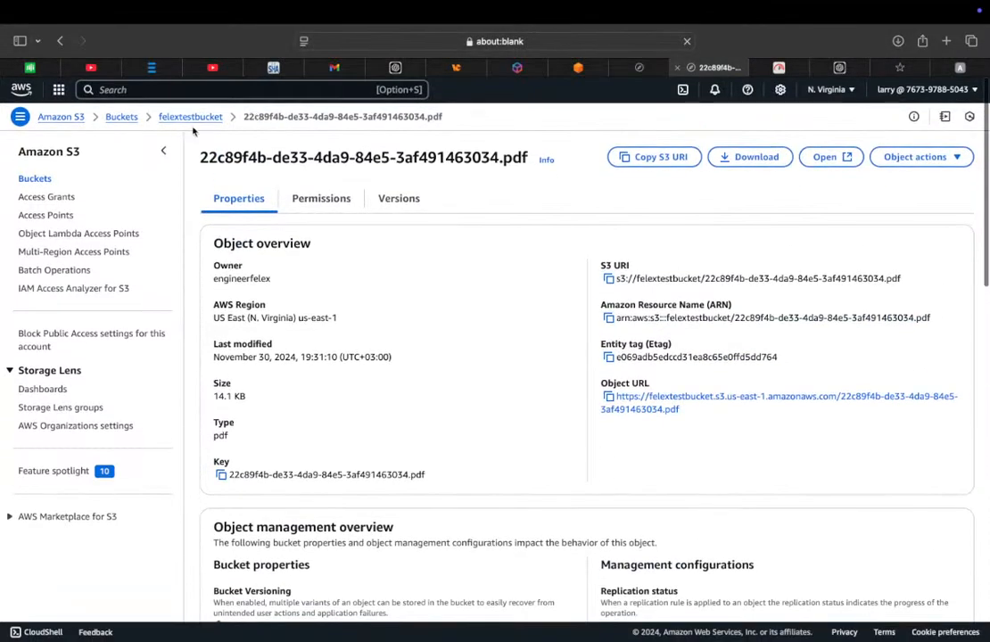
- Turn off Block all public access in the bucket's permissions and confirm the change by entering confirm
left_click(171, 115)
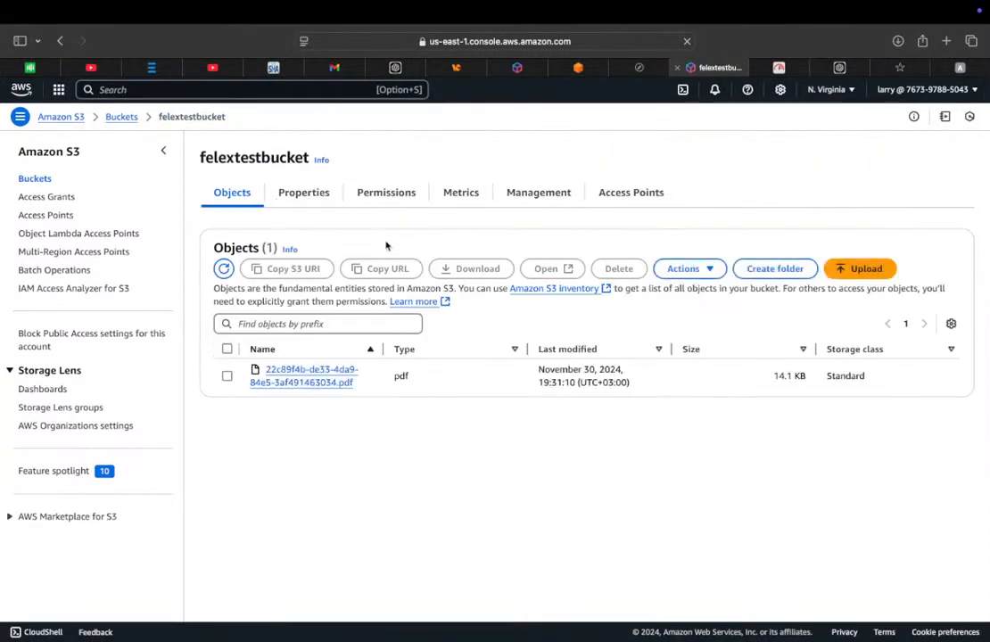
left_click(378, 196)
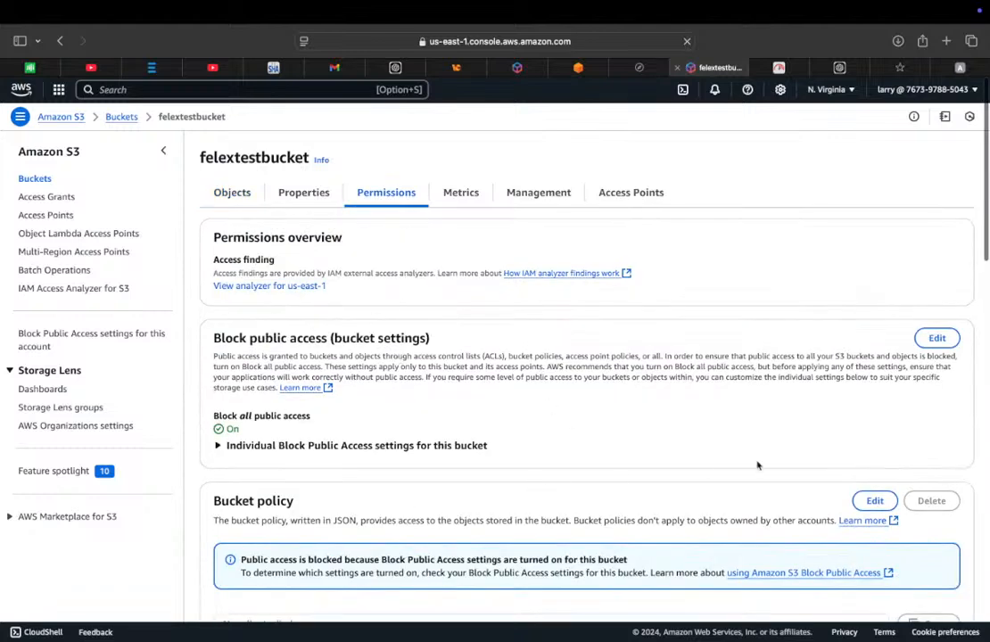
left_click(937, 338)
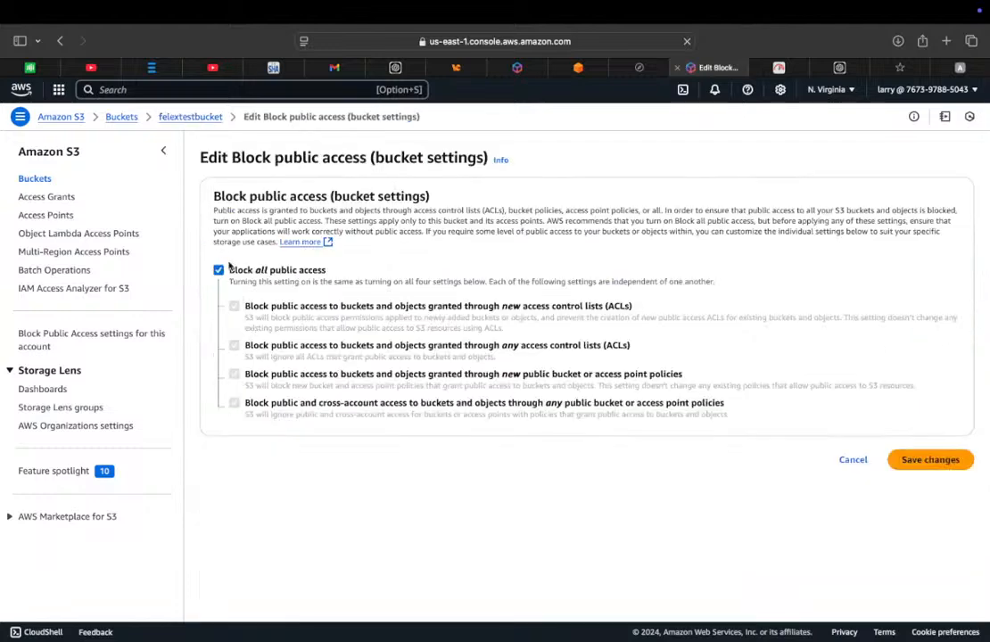
left_click(219, 271)
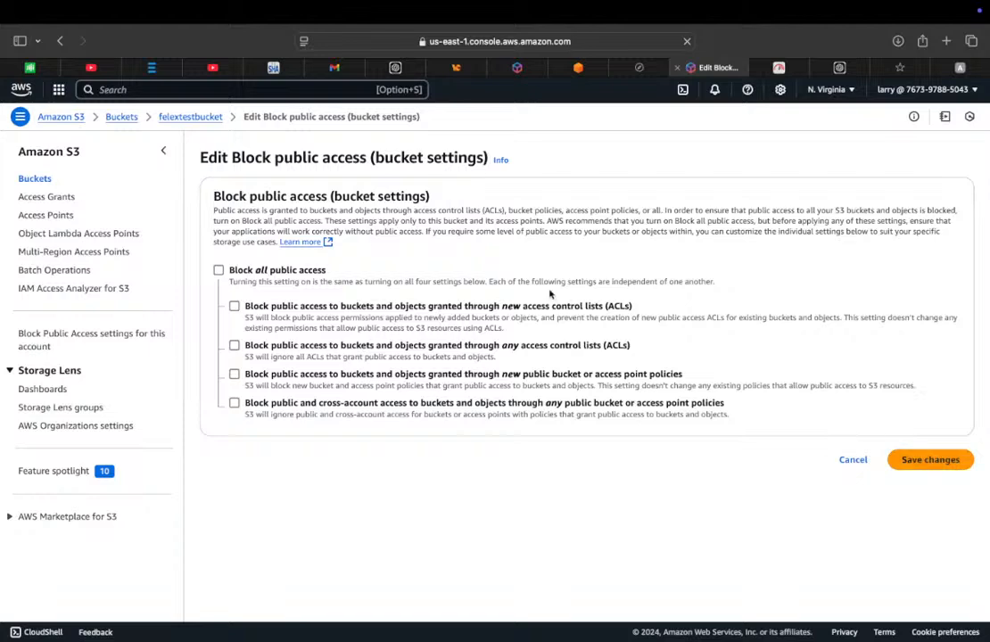
left_click(949, 463)
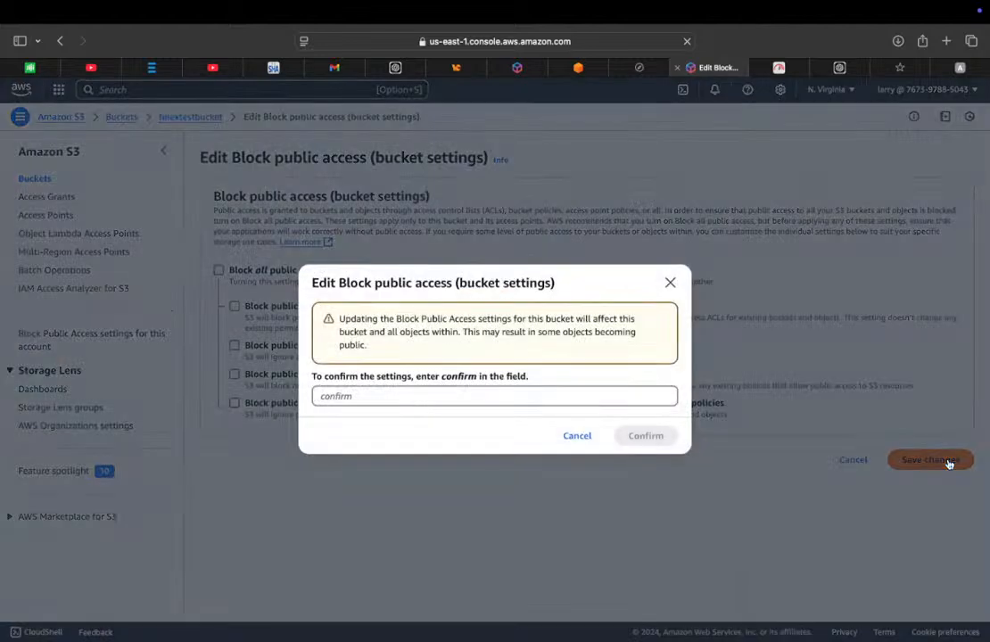
left_click(430, 398)
type("conf")
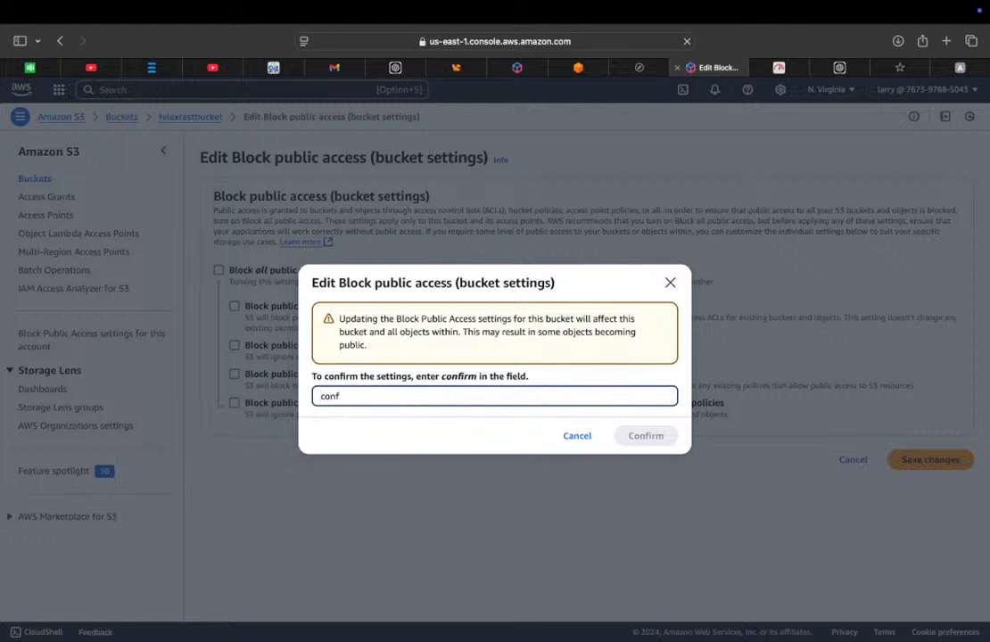
type("irm")
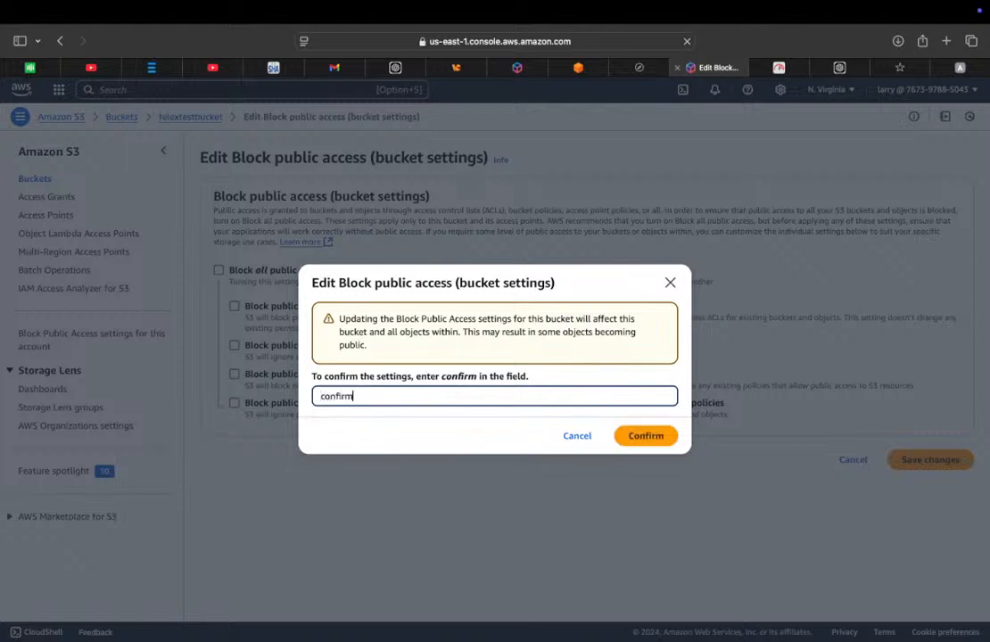
left_click(647, 437)
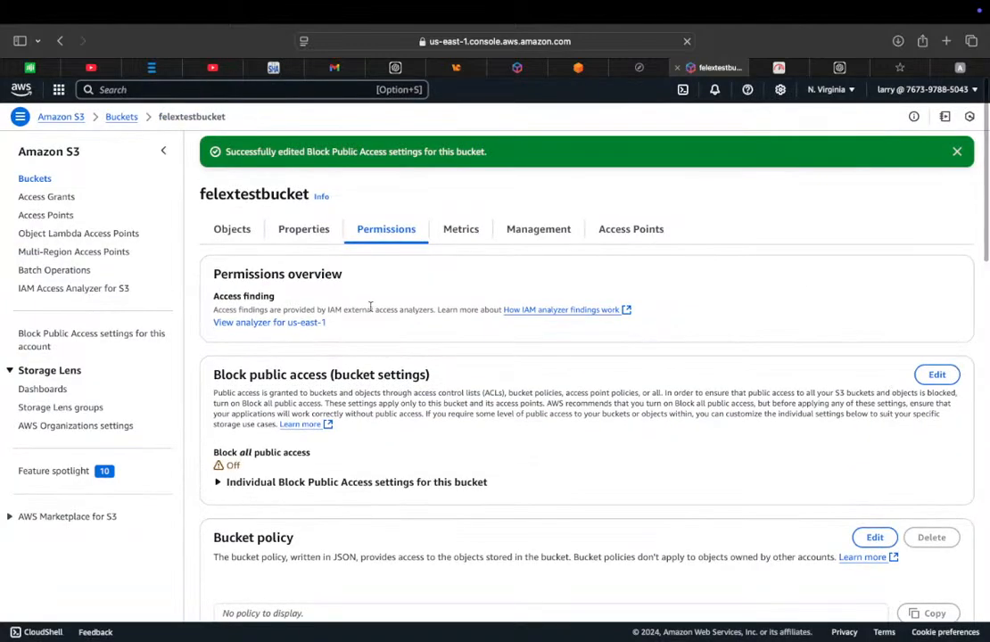
- Reload the object URL tab to test access to the object again
scroll(370, 307, "down", 5)
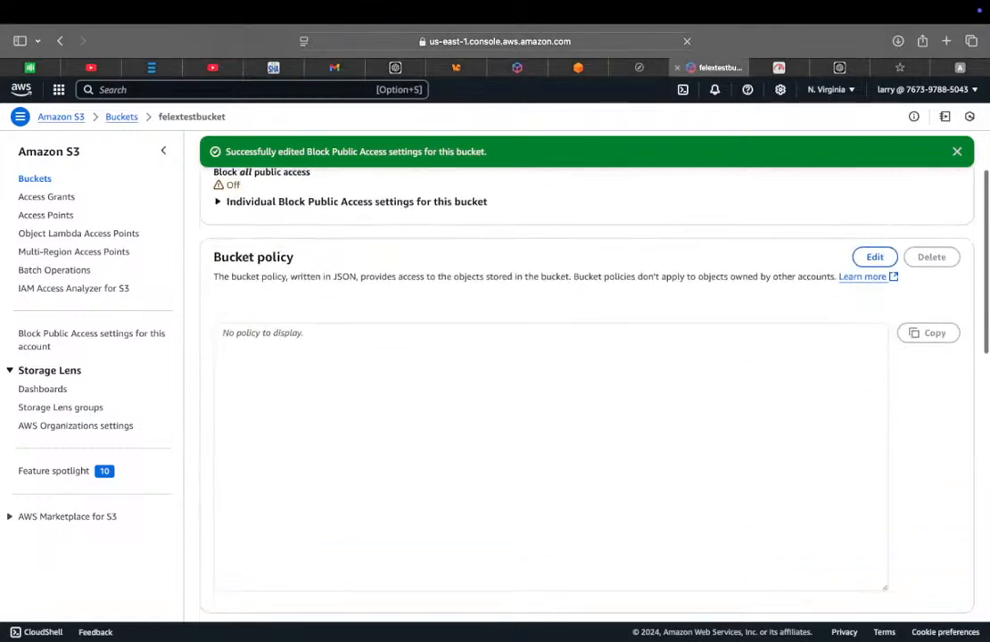
scroll(403, 254, "up", 3)
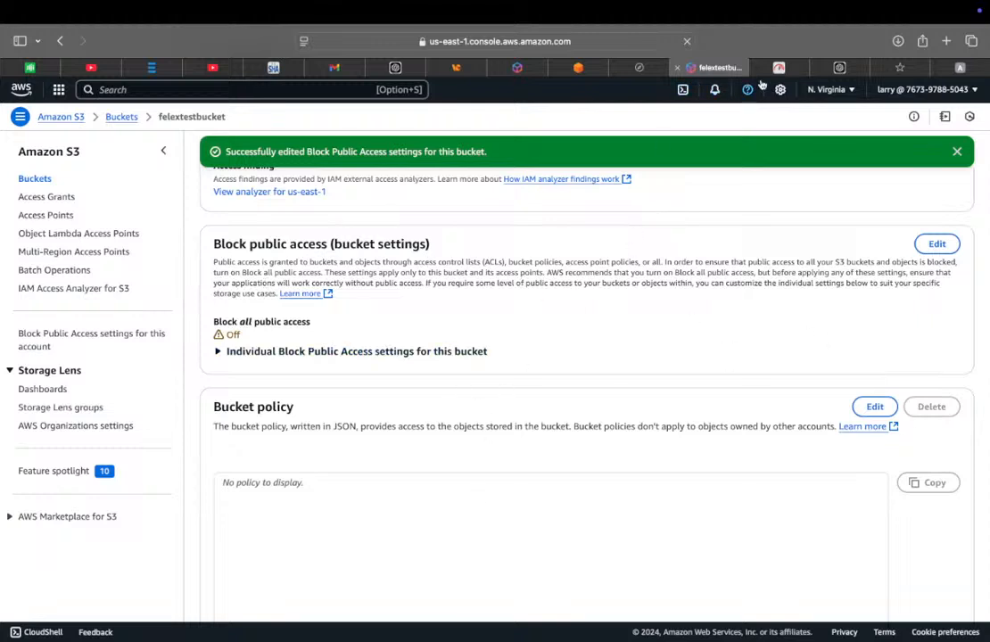
left_click(644, 68)
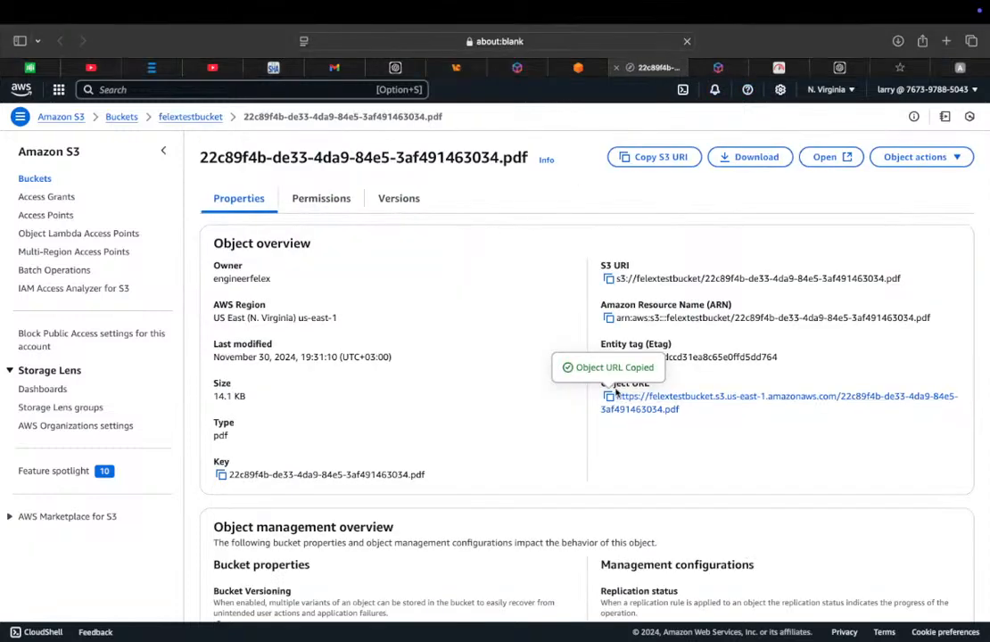
left_click(964, 73)
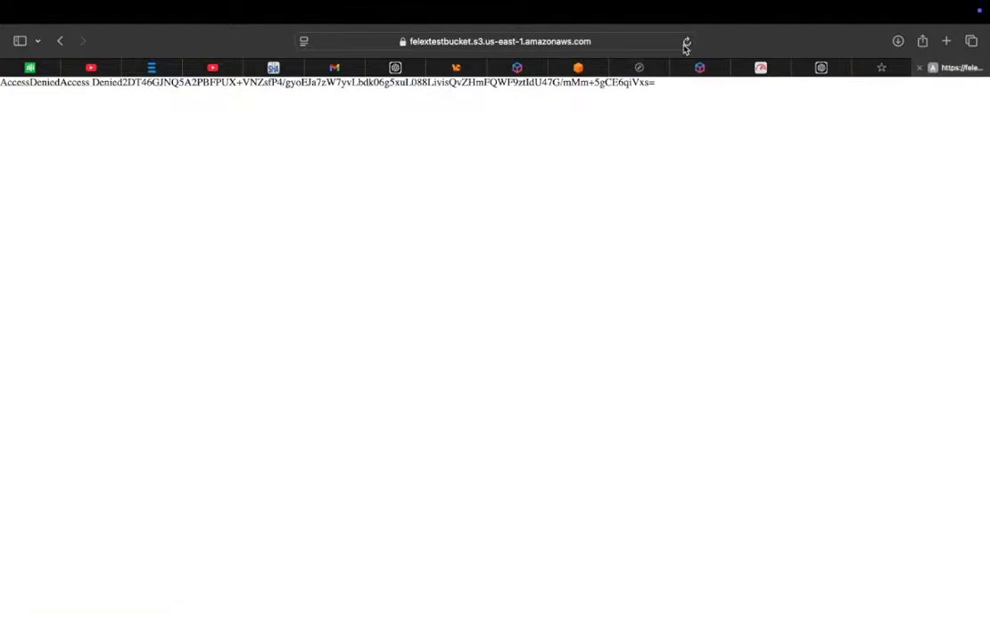
left_click(686, 42)
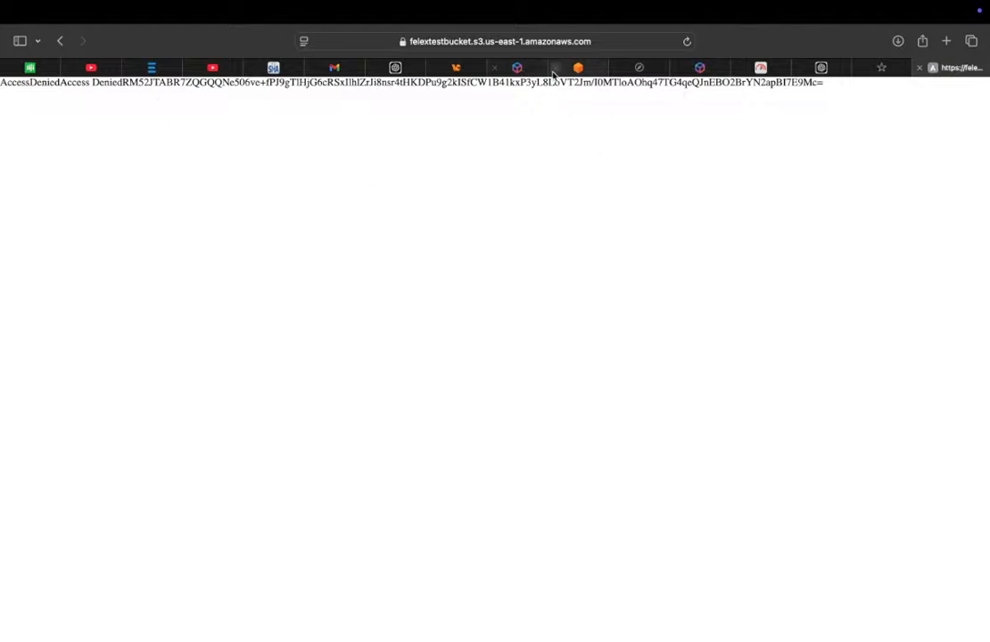
left_click(582, 69)
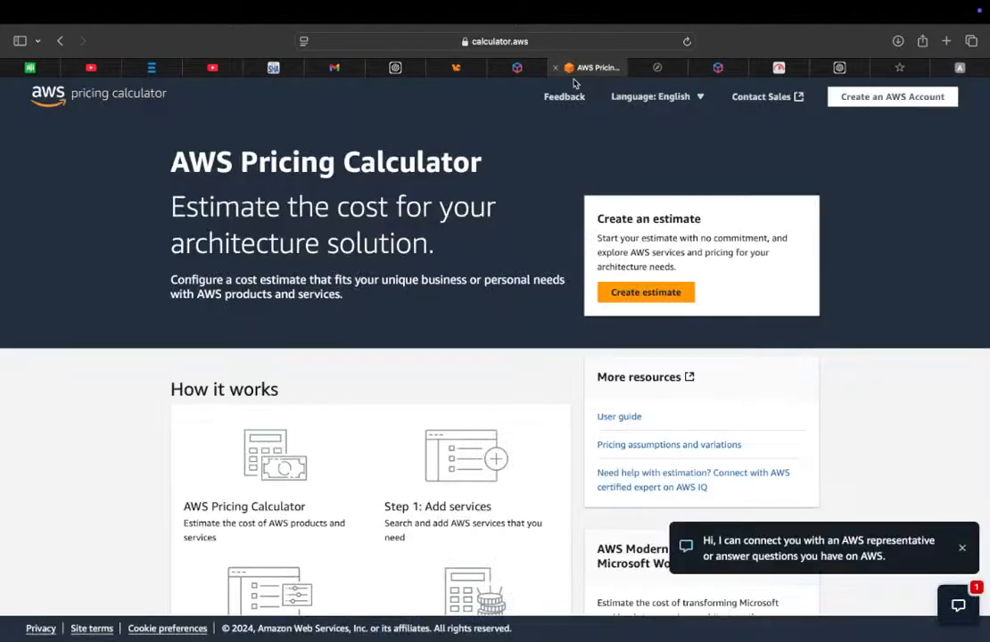
- Return to the felextestbucket bucket's permissions and open its bucket policy for editing
left_click(528, 75)
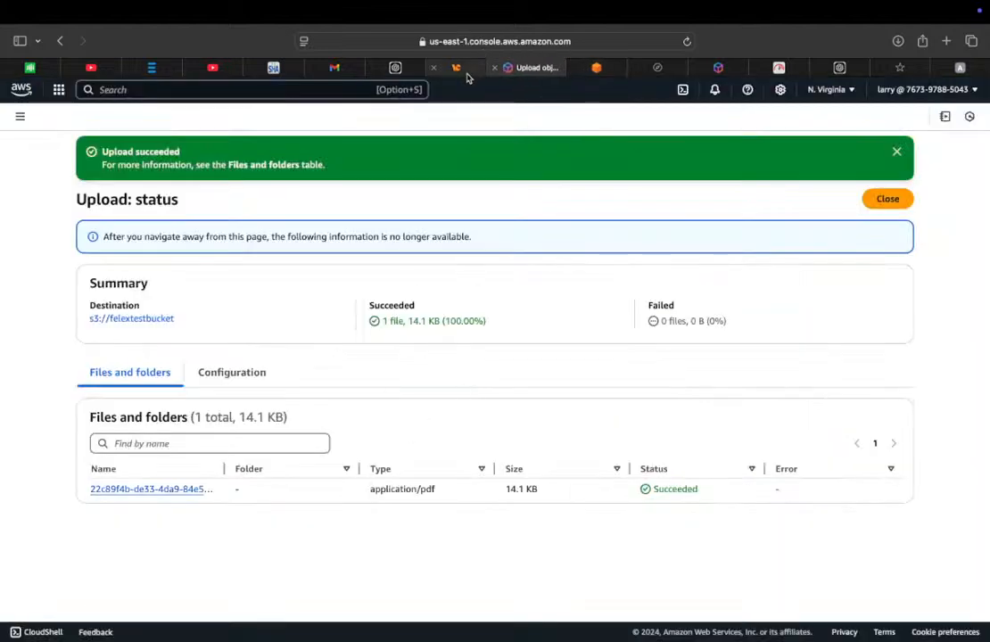
left_click(720, 69)
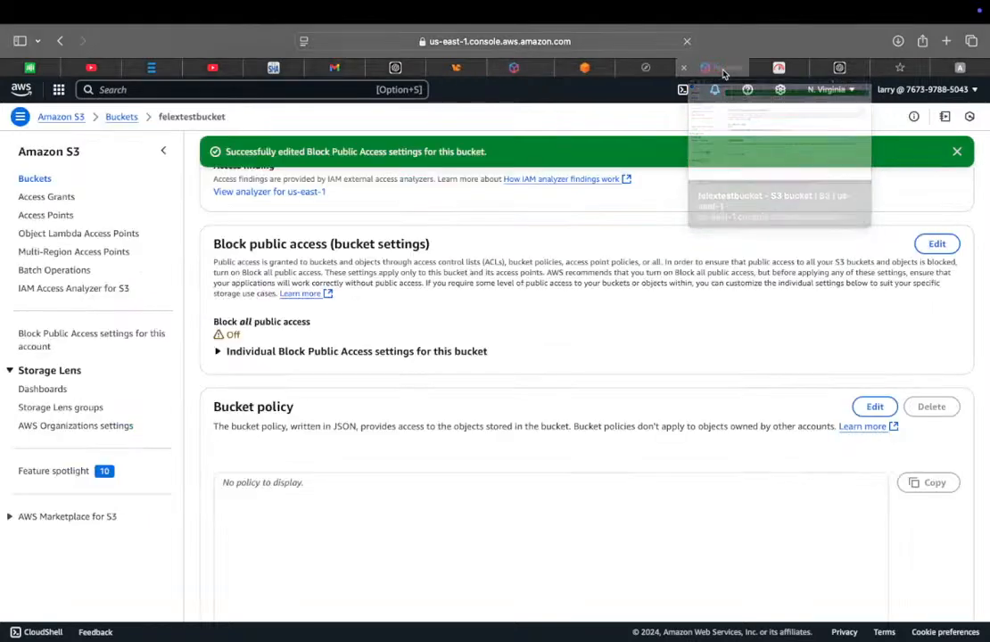
left_click(441, 482)
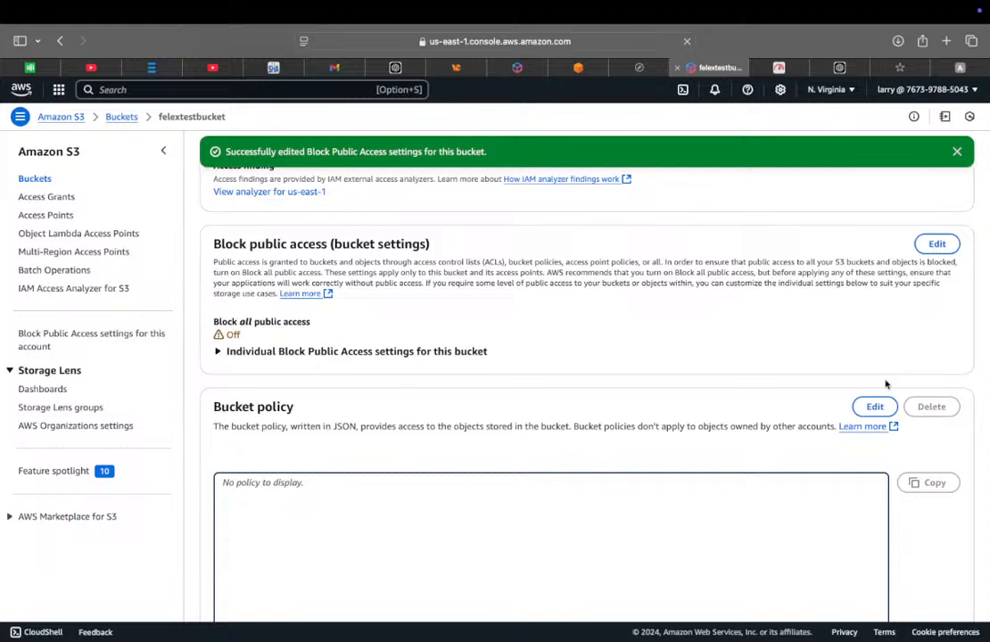
left_click(873, 407)
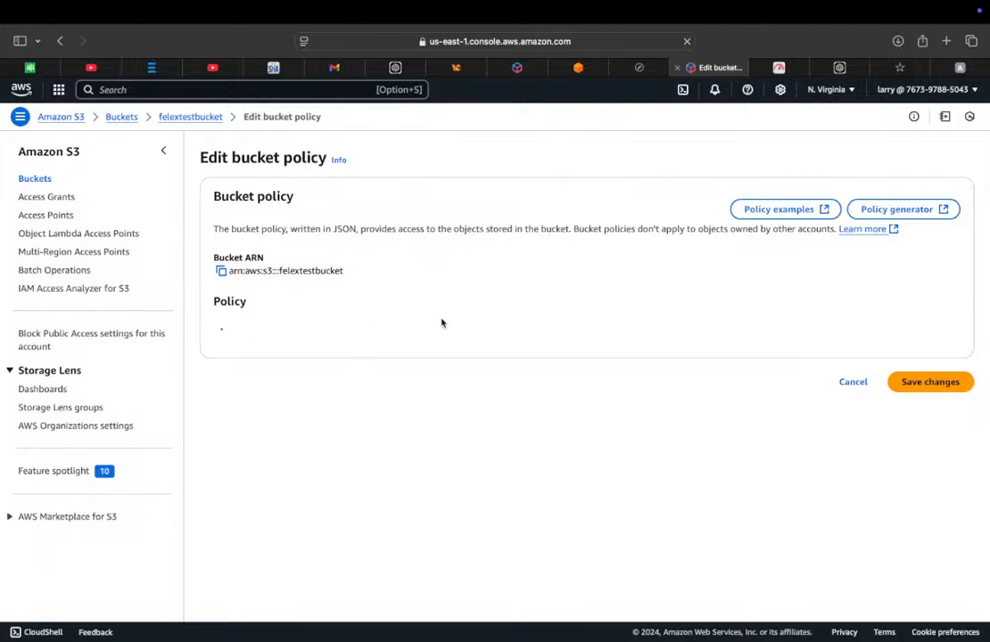
- Open Notes, copy the saved public-read policy JSON, and paste it into the bucket policy editor
key("super+space")
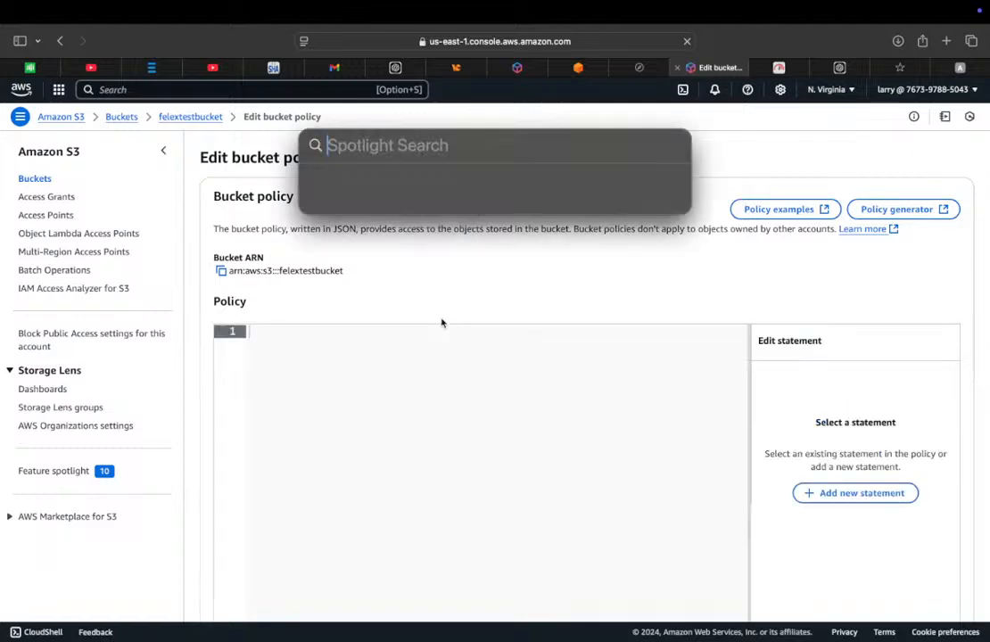
type("notes")
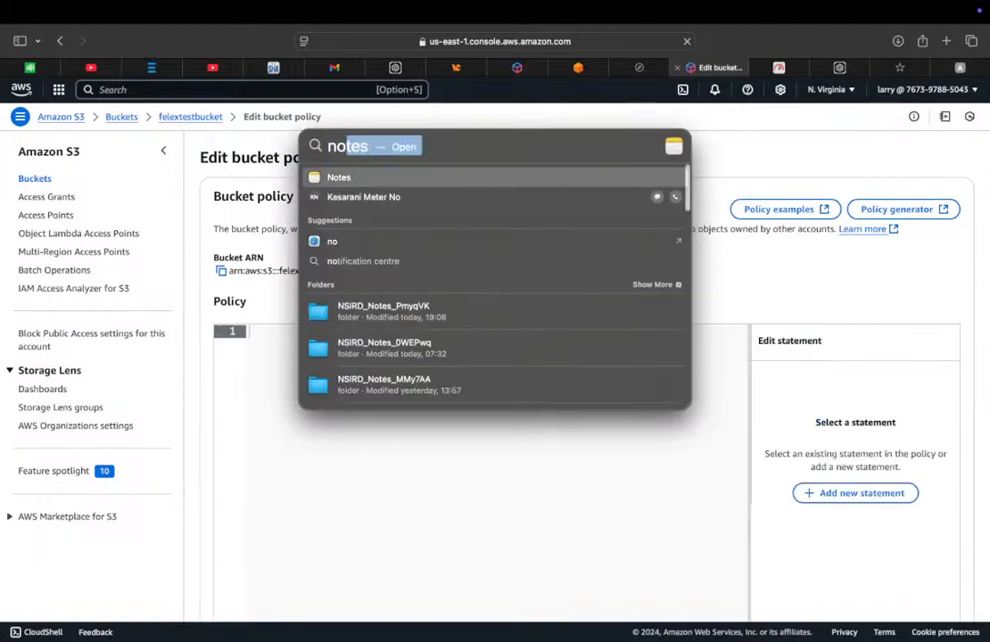
key("Return")
left_click(816, 333)
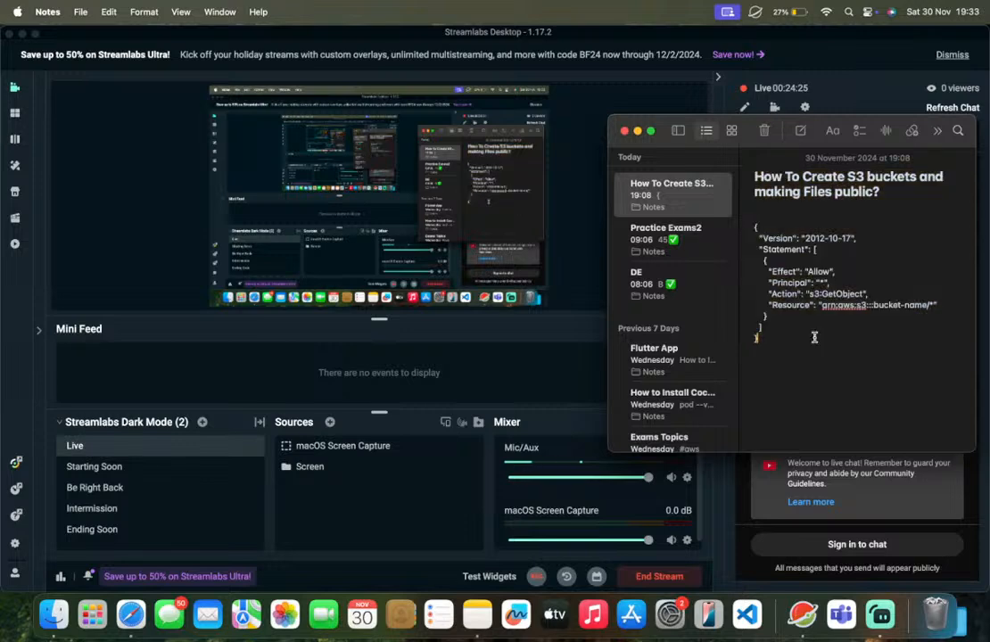
left_click_drag(759, 354, 754, 224)
key("super+c")
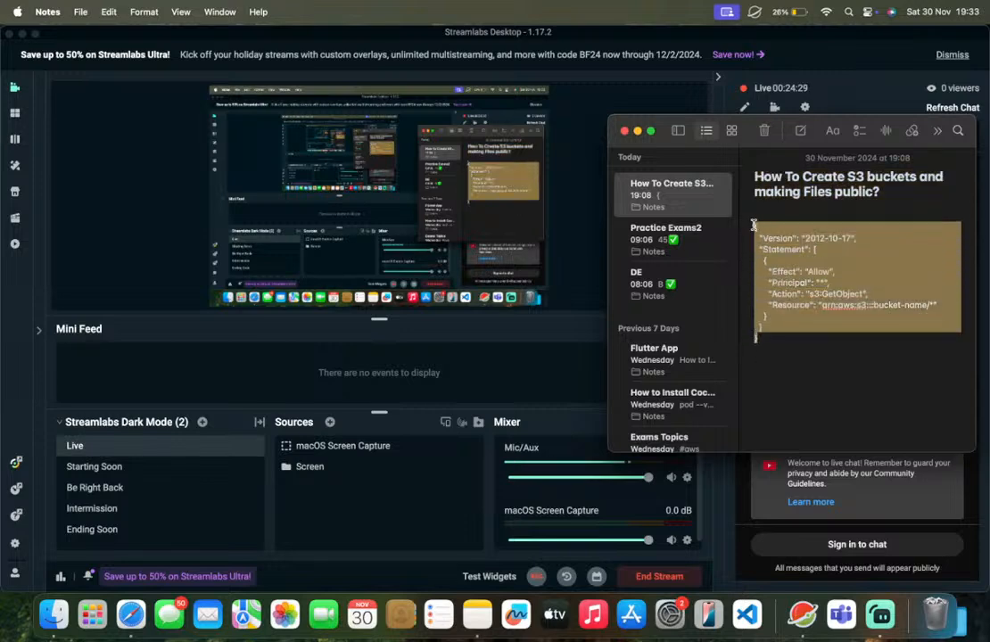
key("super+Tab")
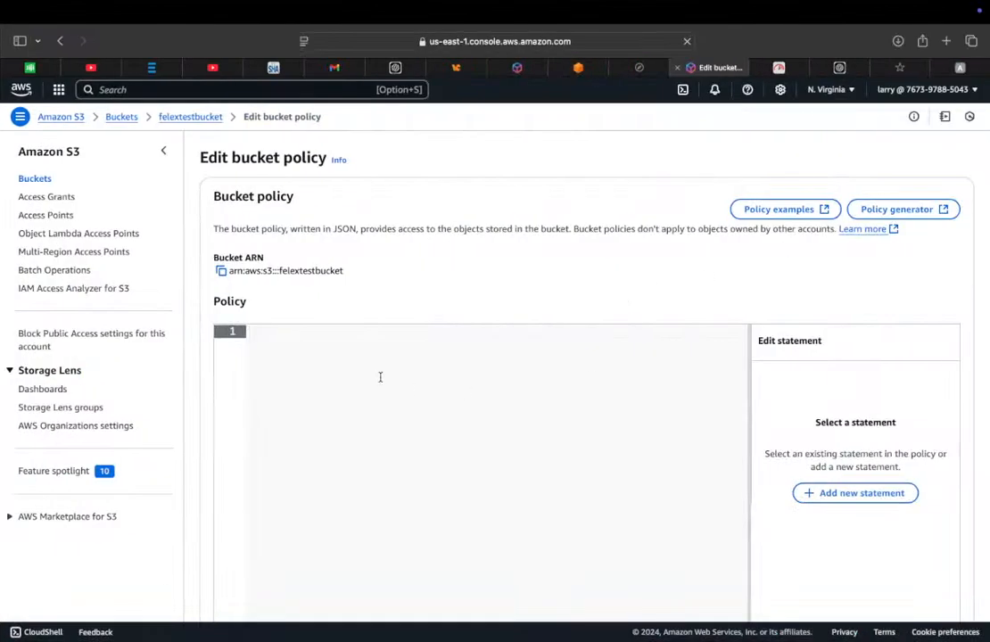
key("super+v")
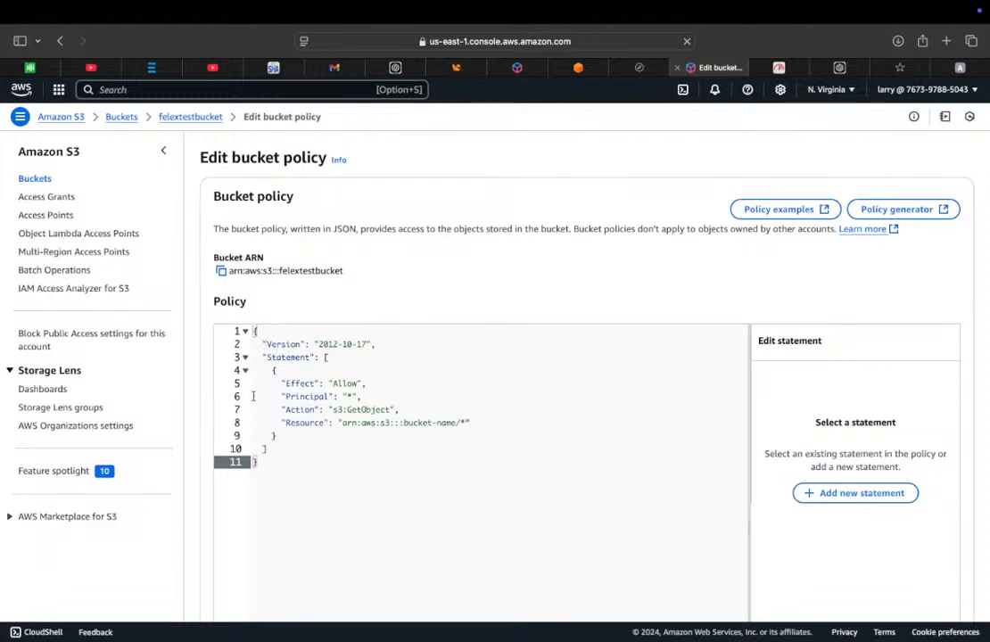
- Replace bucket-name in the policy's Resource ARN with felextestbucket
left_click(246, 370)
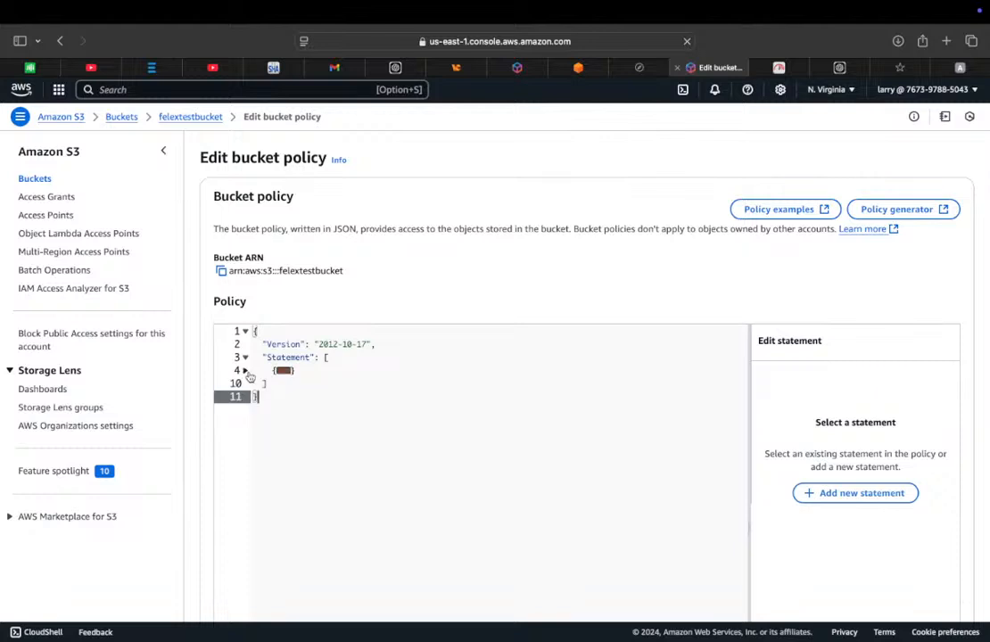
left_click(246, 371)
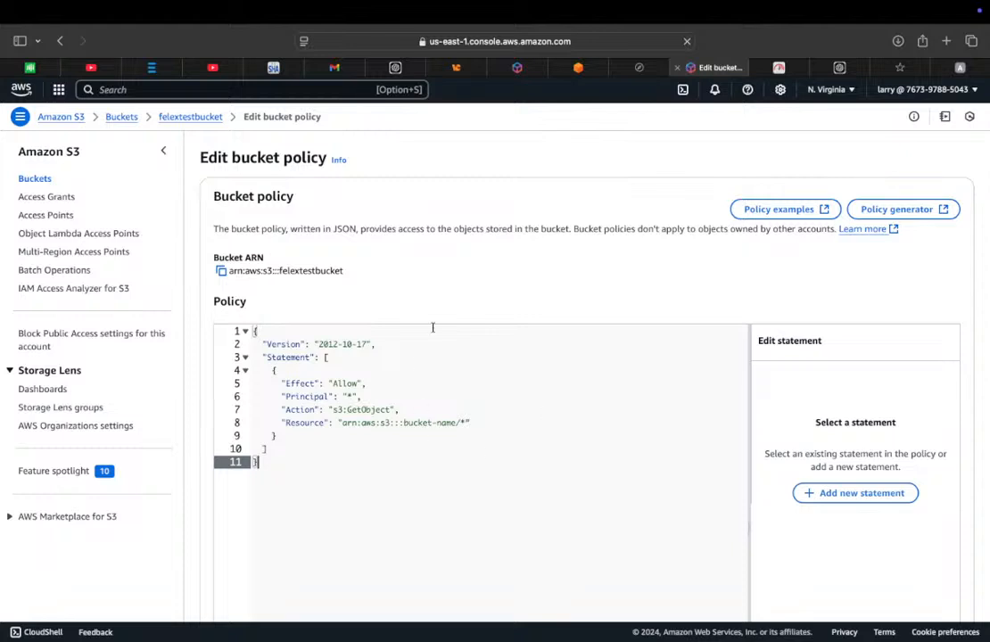
left_click(456, 423)
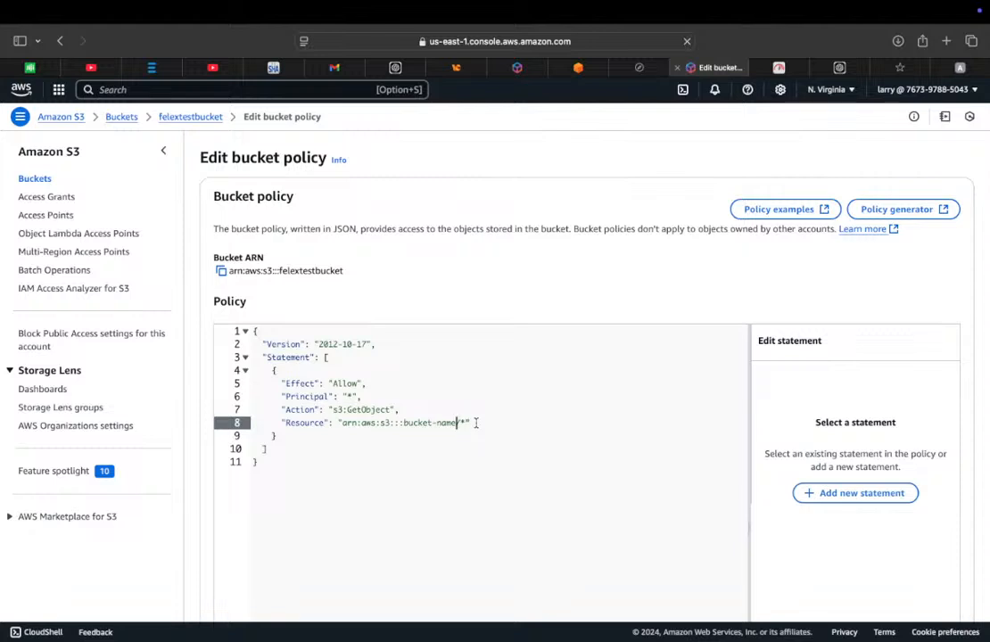
key("BackSpace")
key("BackSpace")
key("BackSpace")
key("BackSpace")
key("BackSpace")
key("BackSpace")
key("BackSpace")
key("BackSpace")
key("BackSpace")
key("BackSpace")
key("BackSpace")
type("felextex")
type("tbucket")
left_click(576, 366)
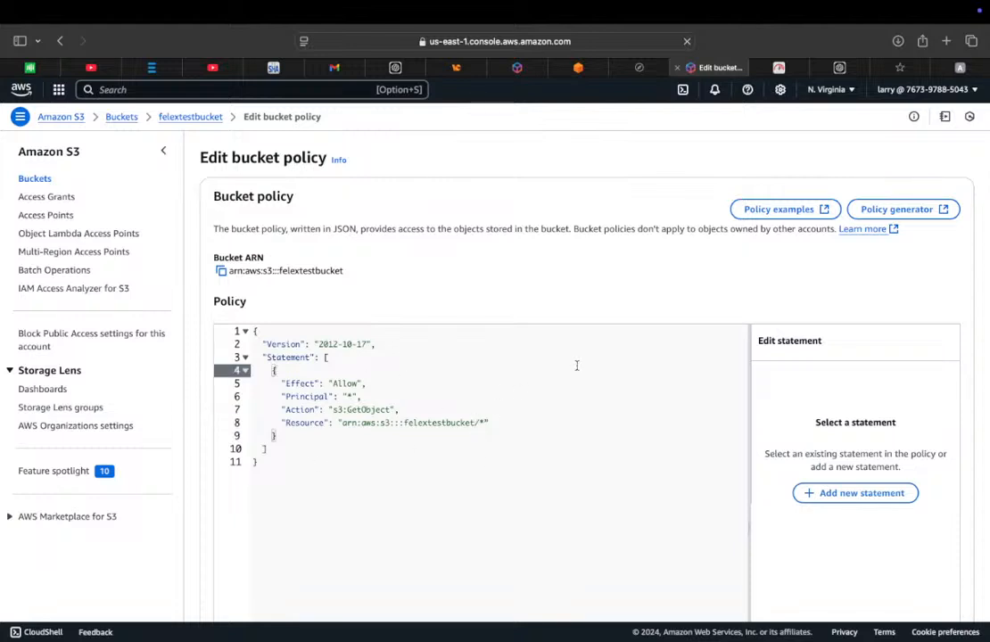
- Copy the access-analyzer service name from the permissions error shown beneath the policy editor
key("Down")
key("Down")
key("Down")
key("Down")
key("Down")
key("Down")
key("Down")
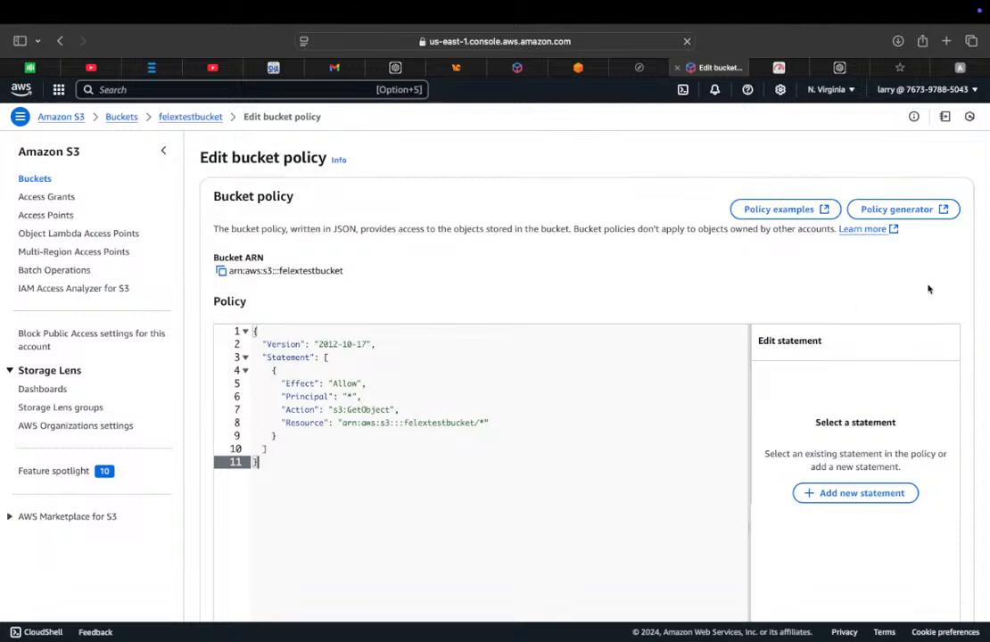
scroll(939, 288, "down", 5)
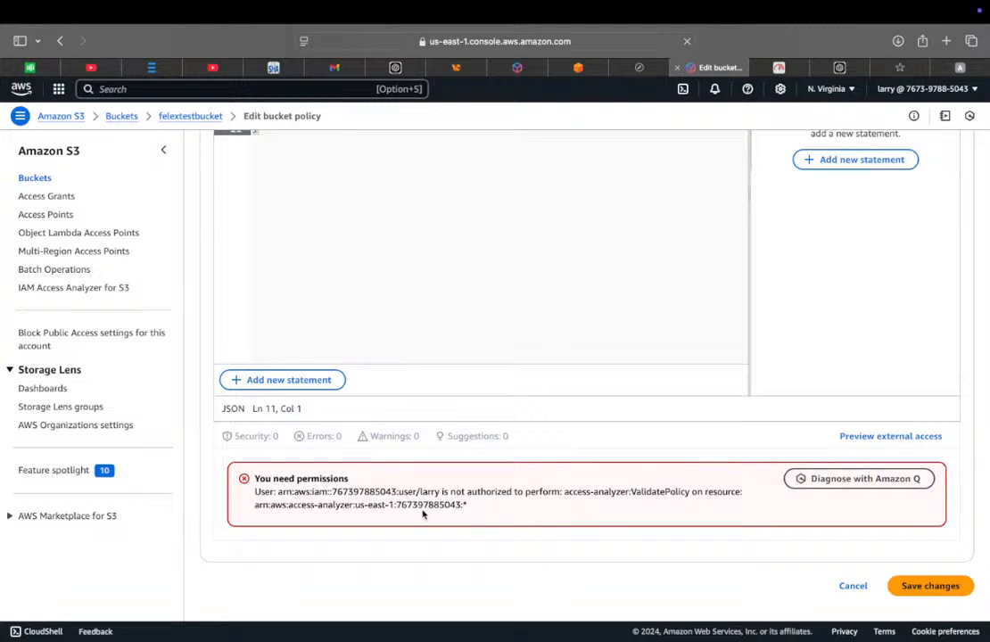
left_click_drag(628, 492, 562, 493)
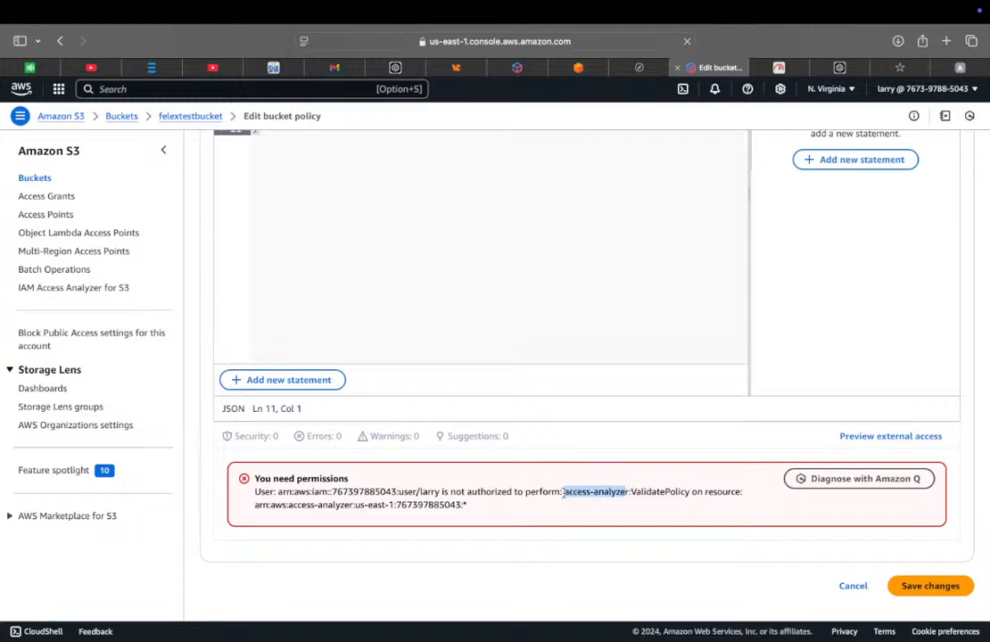
left_click(627, 521)
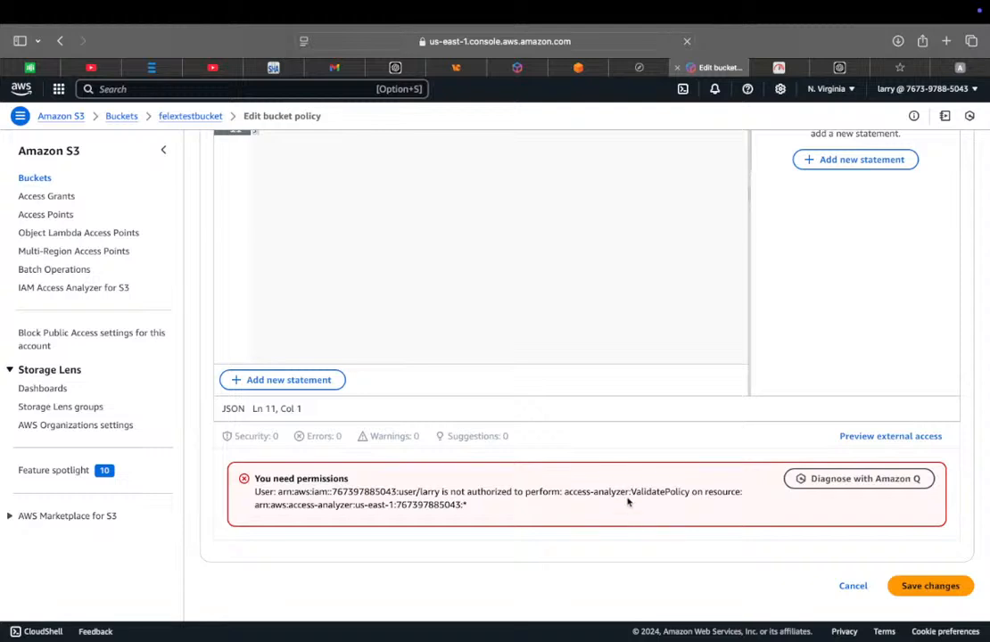
left_click_drag(629, 493, 563, 496)
key("super+c")
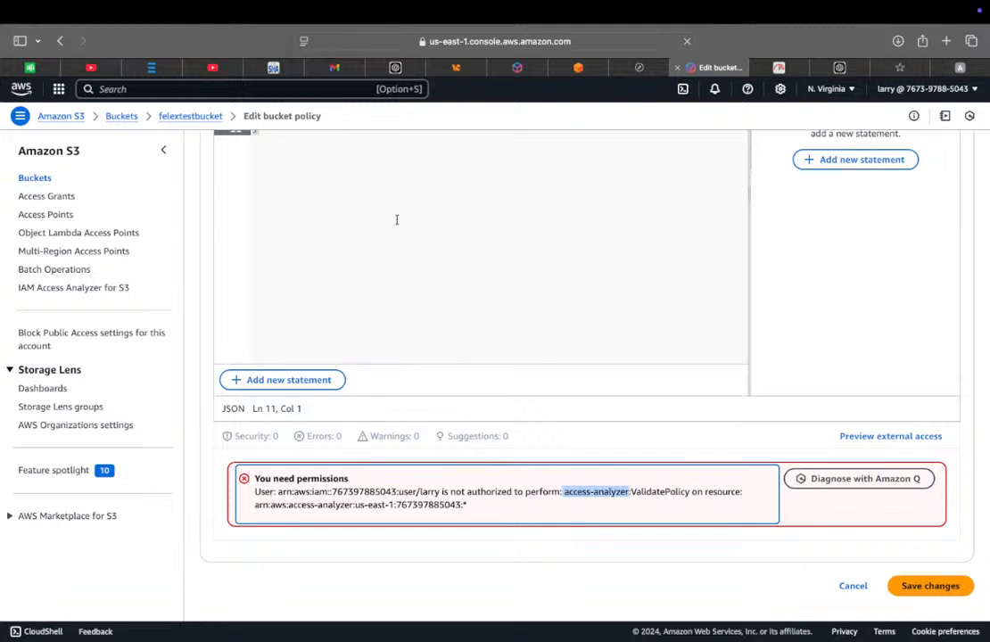
key("super+Tab")
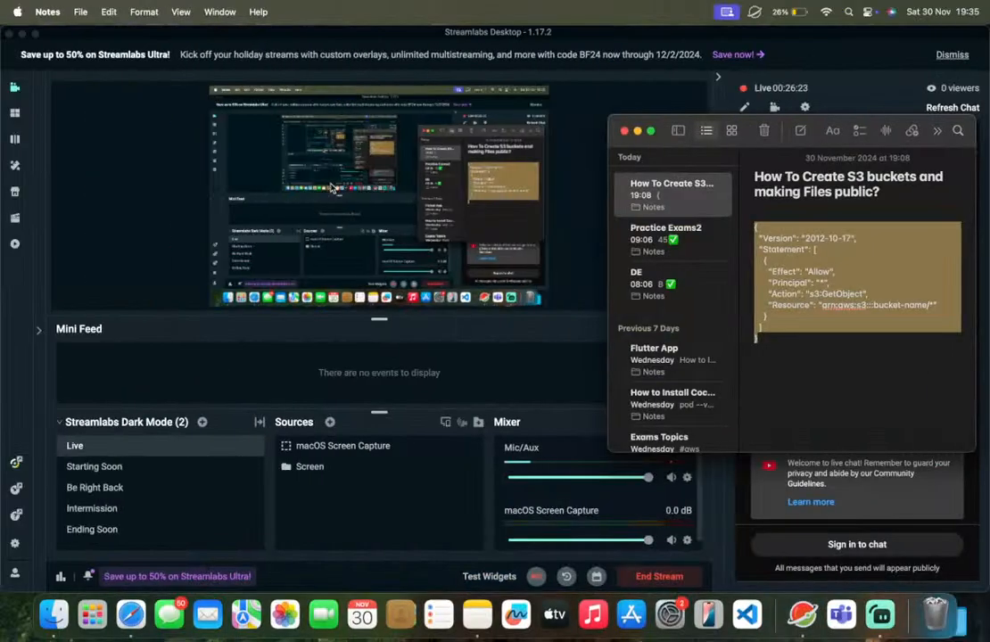
key("super+Tab")
key("super+Tab")
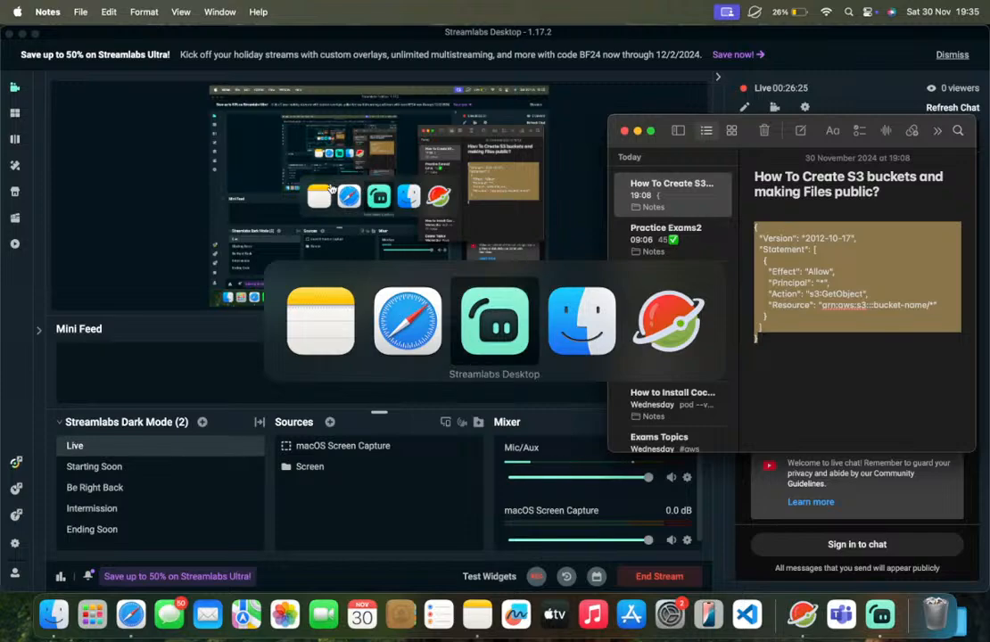
key("shift+super+Tab")
key("shift+super+Tab")
key("super+Tab")
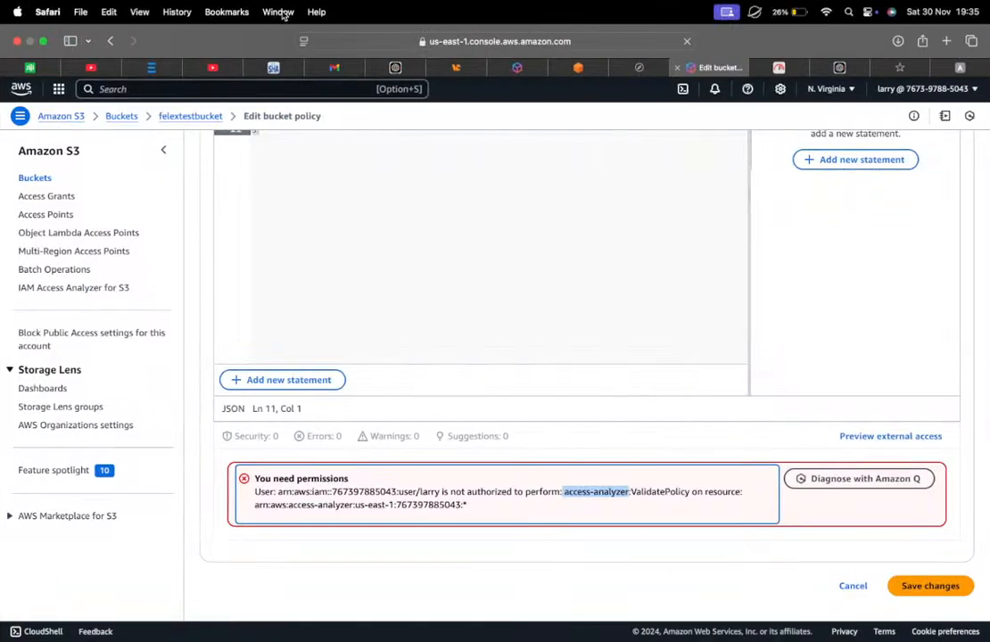
- Open a new private browsing window and search Google for aws.console
left_click(280, 12)
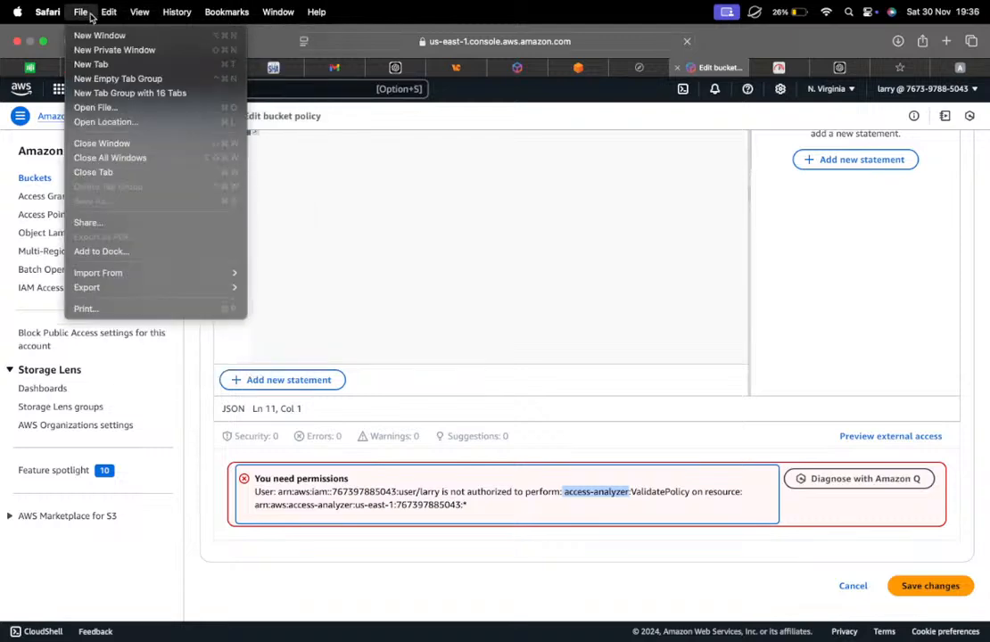
left_click(89, 53)
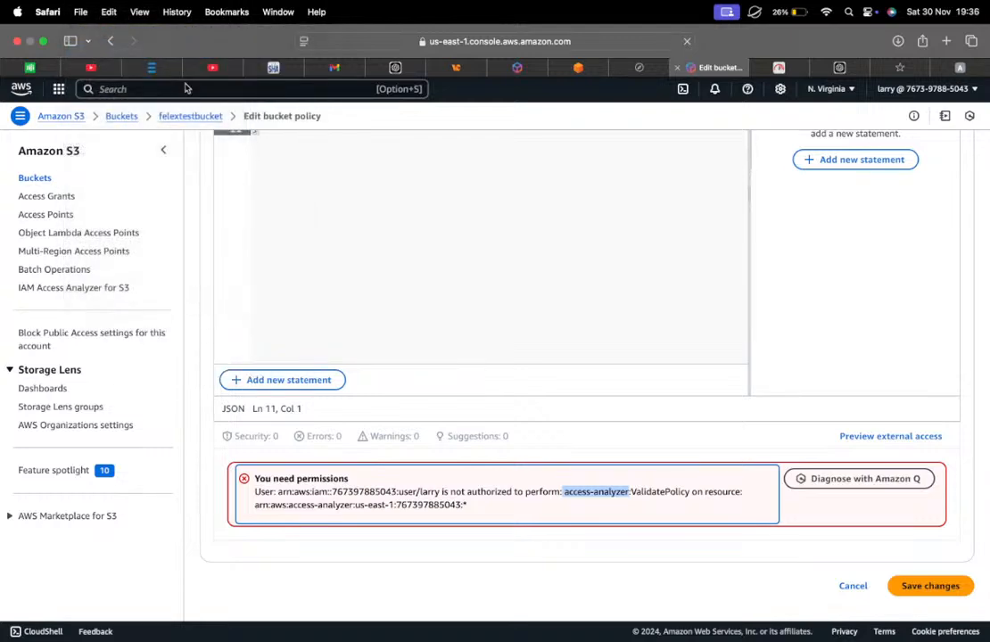
left_click(398, 41)
type("aws")
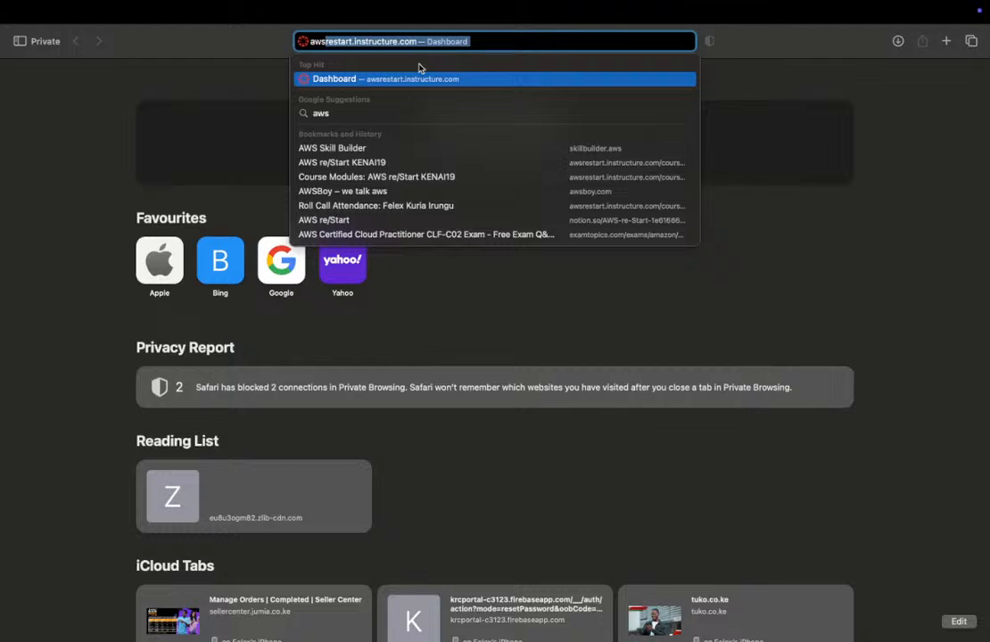
type(".c")
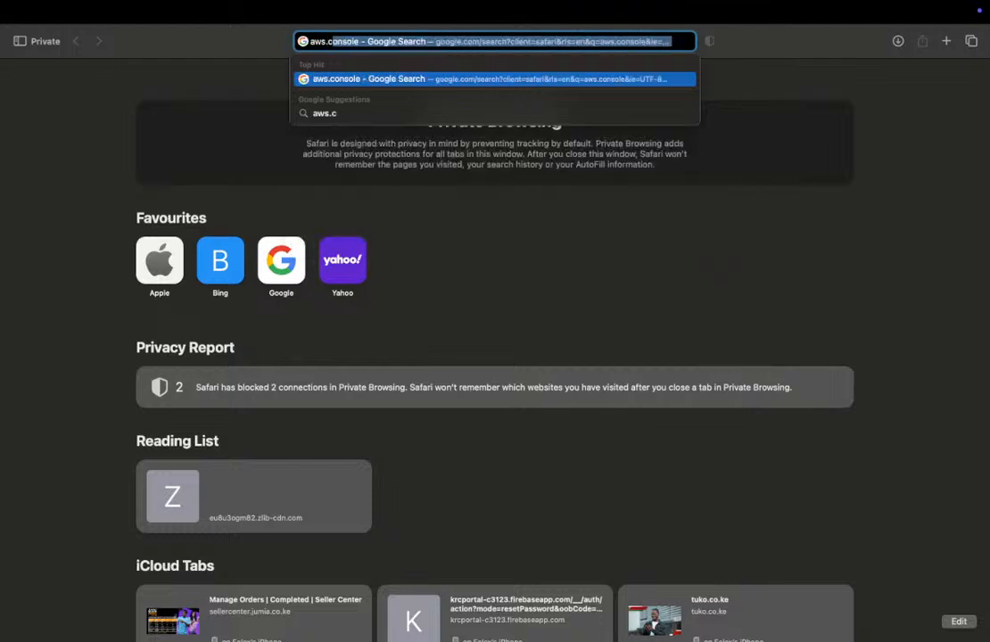
key("Return")
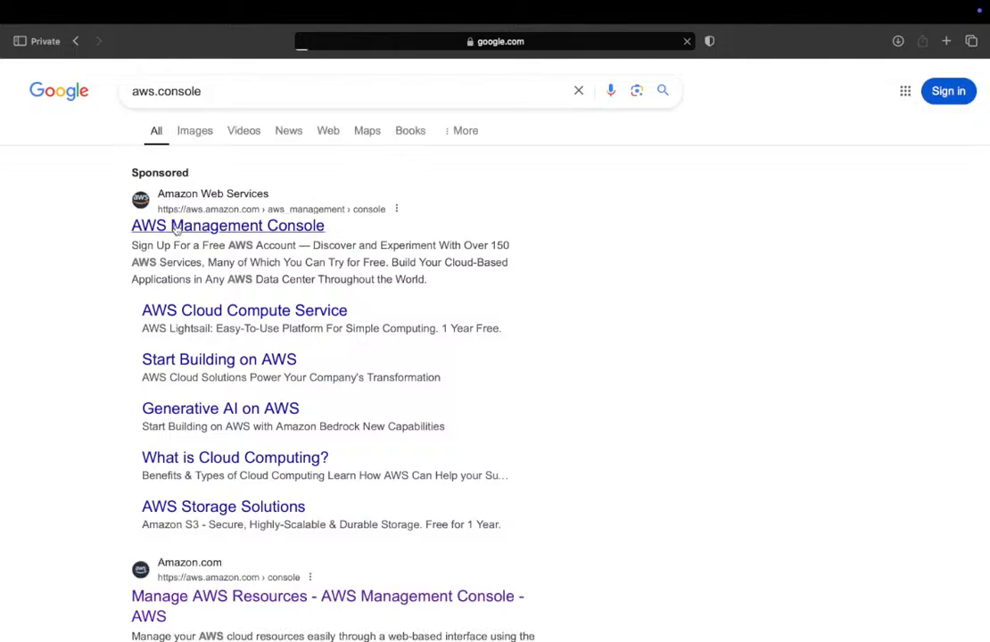
- Open the AWS Management Console result and go to its Sign In page
left_click(171, 228)
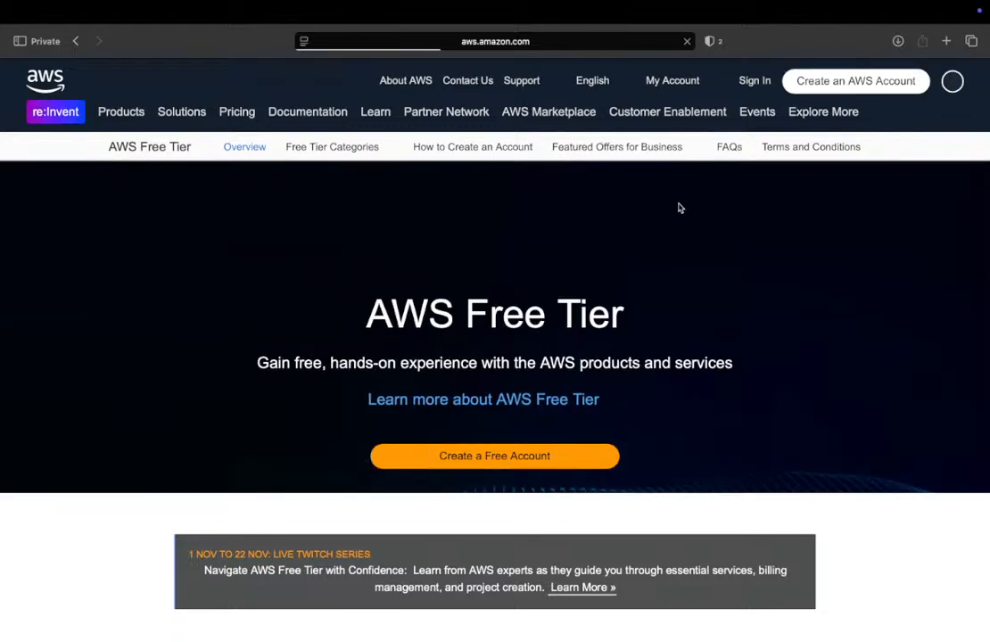
left_click(755, 81)
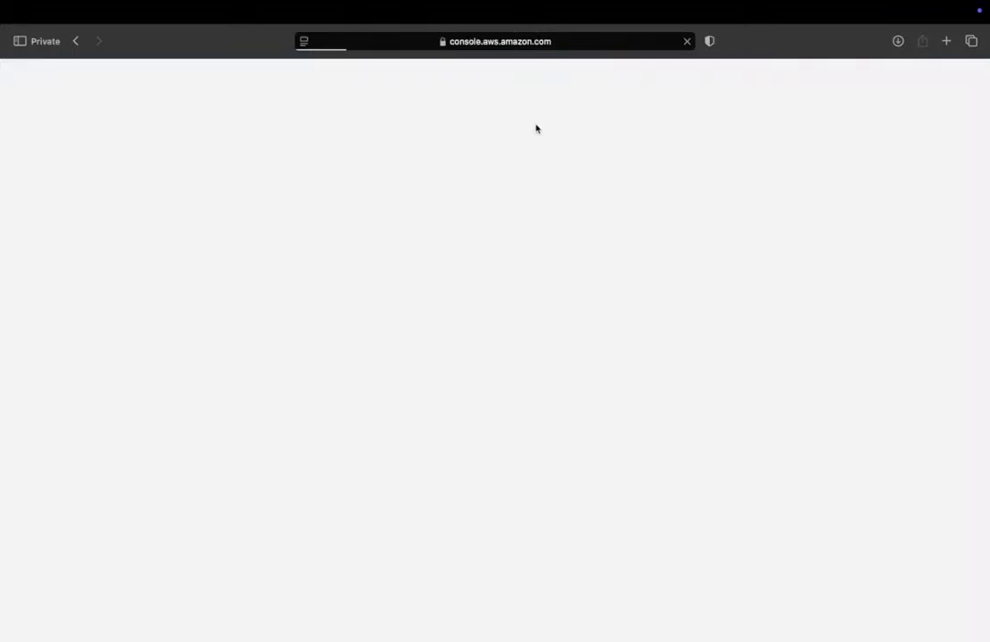
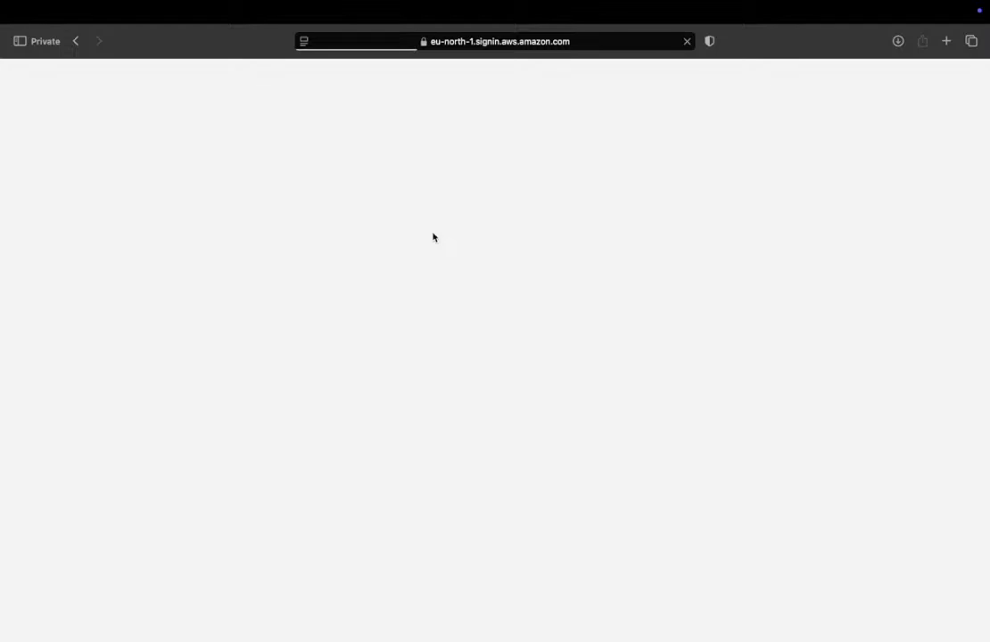
- Switch to the browser window showing the Edit bucket policy page for felextestbucket
mouse_move(115, 2)
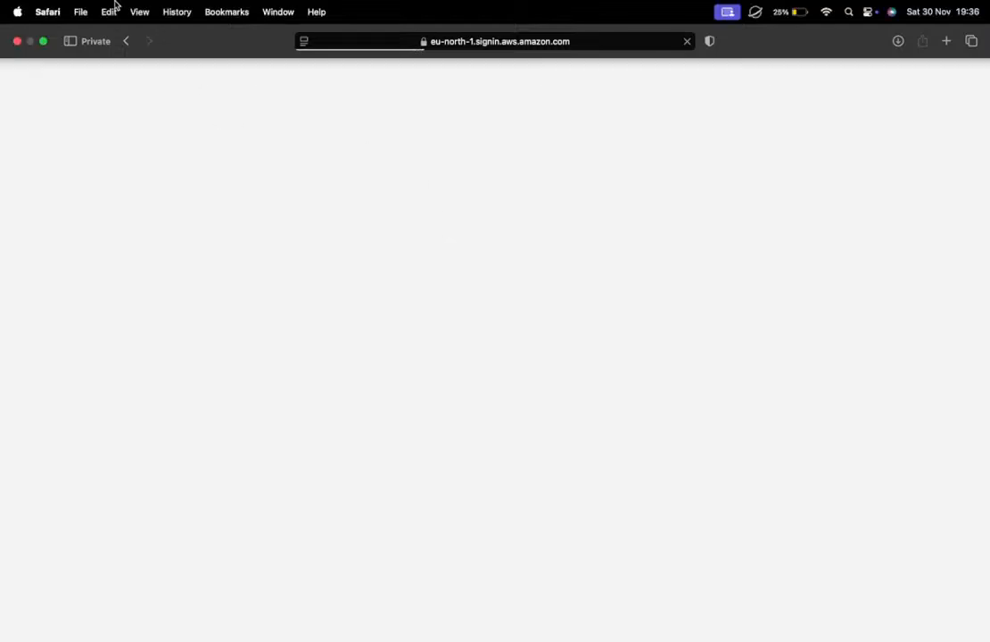
left_click(278, 13)
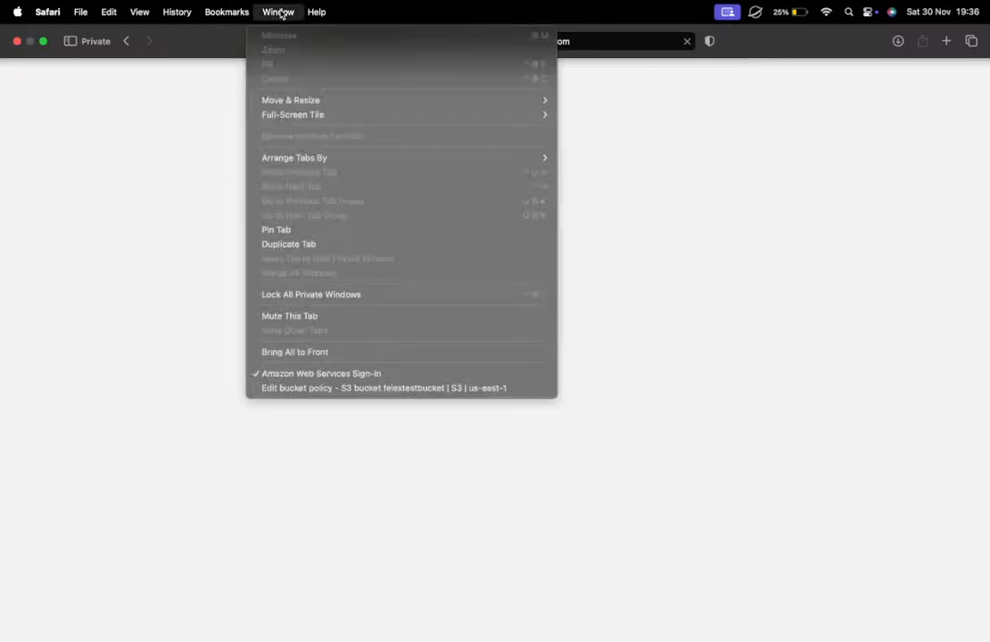
left_click(303, 389)
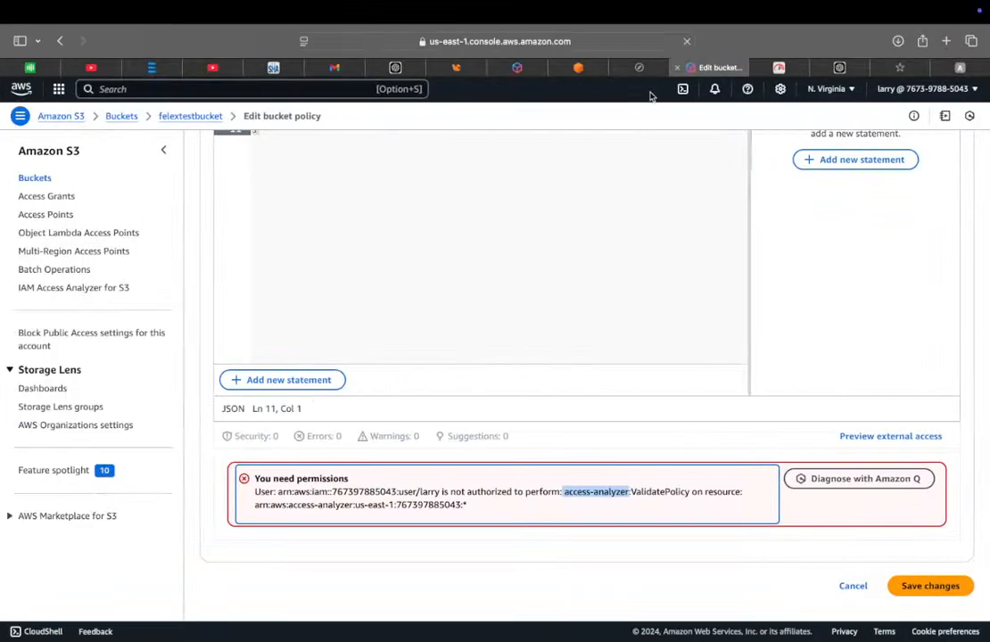
- Open the AWS Pricing Calculator tab and start creating a new estimate
left_click(614, 70)
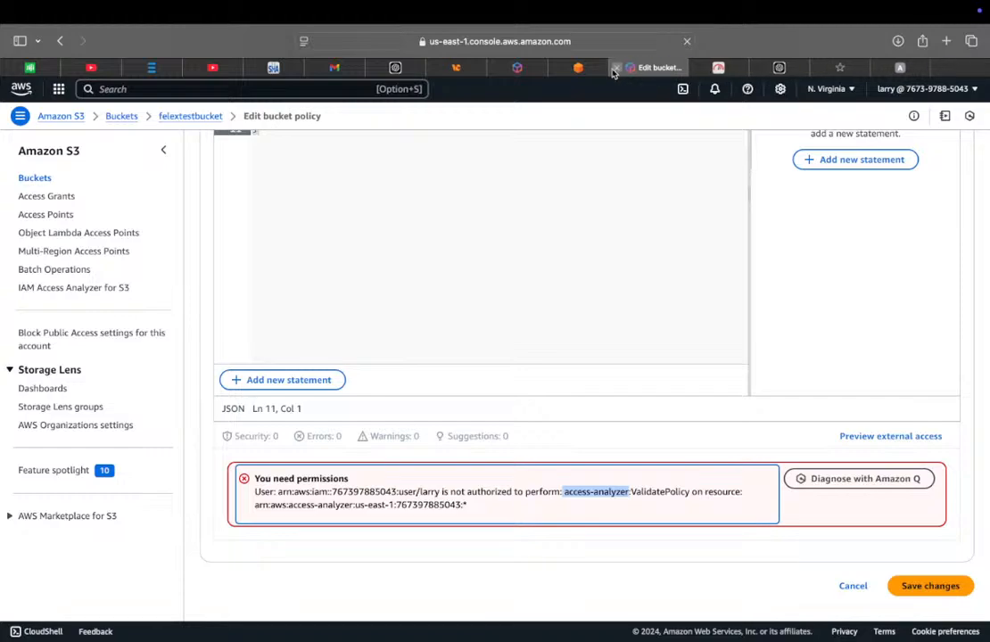
left_click(591, 70)
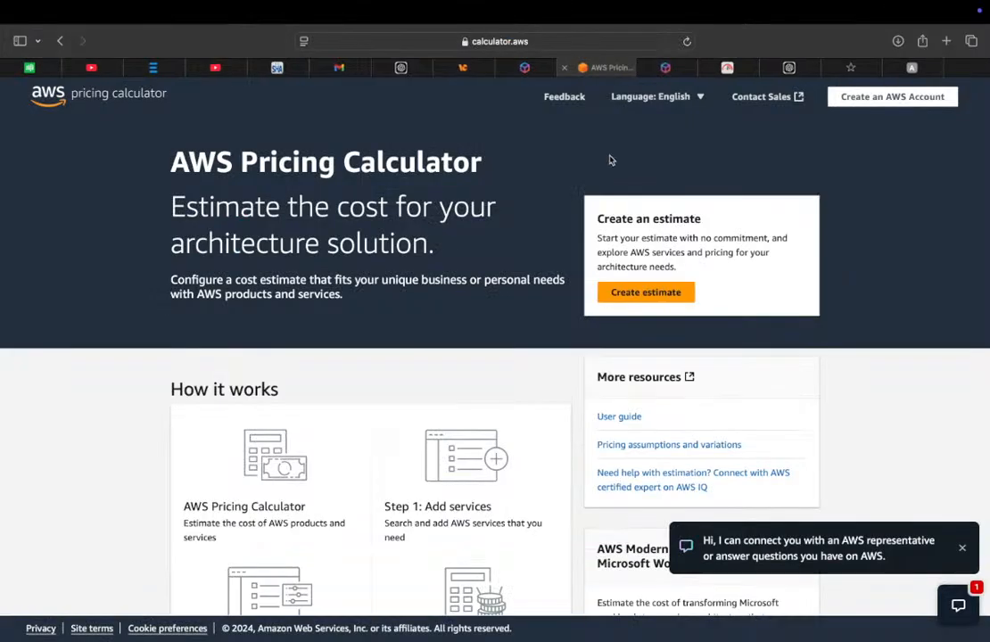
left_click(632, 295)
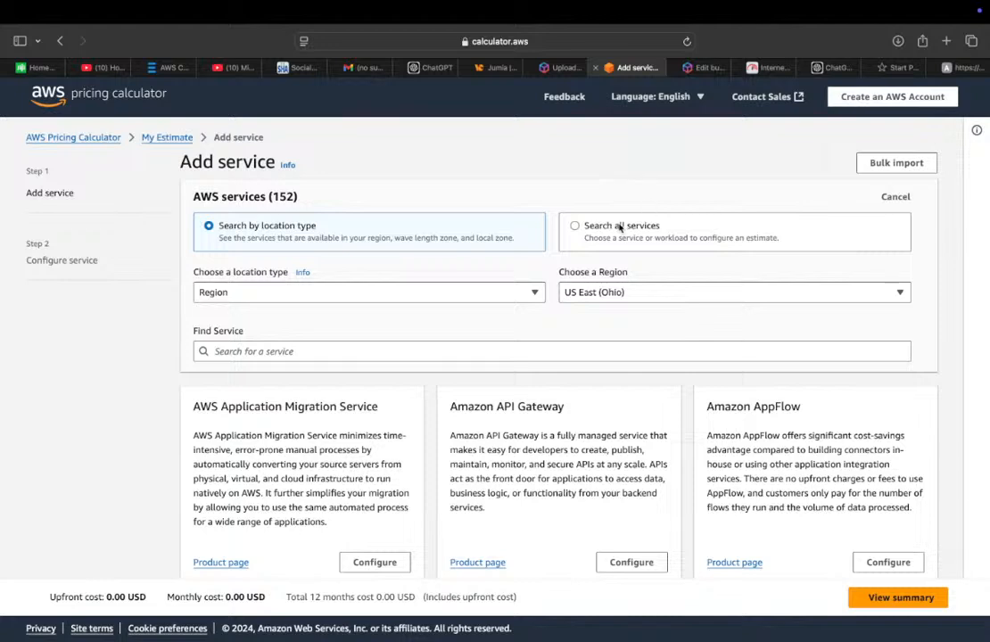
- Search all services for s3 and configure Amazon Simple Storage Service (S3) in the estimate
left_click(620, 229)
left_click(307, 292)
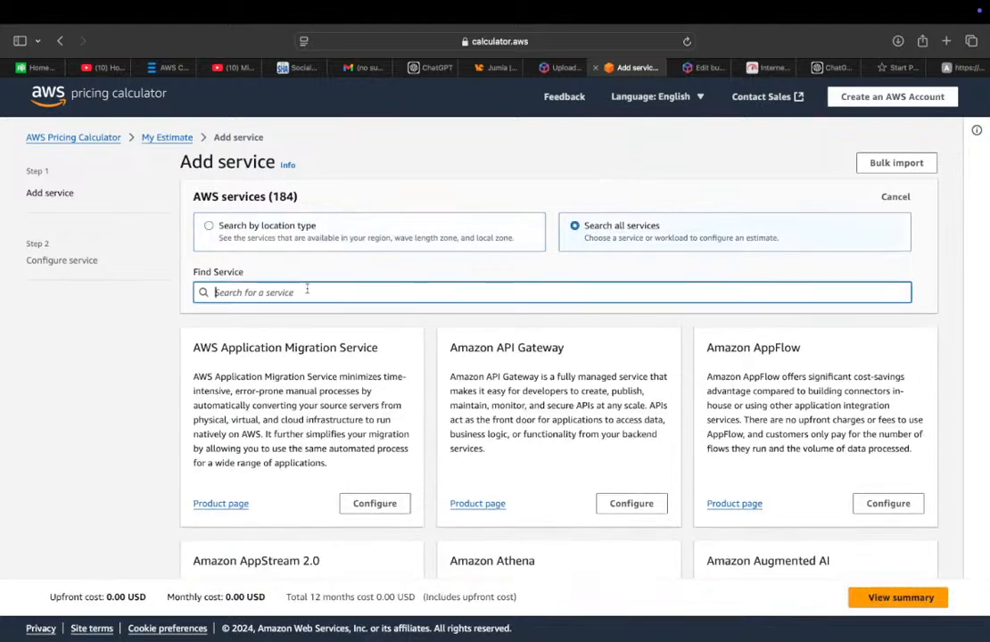
type("s3")
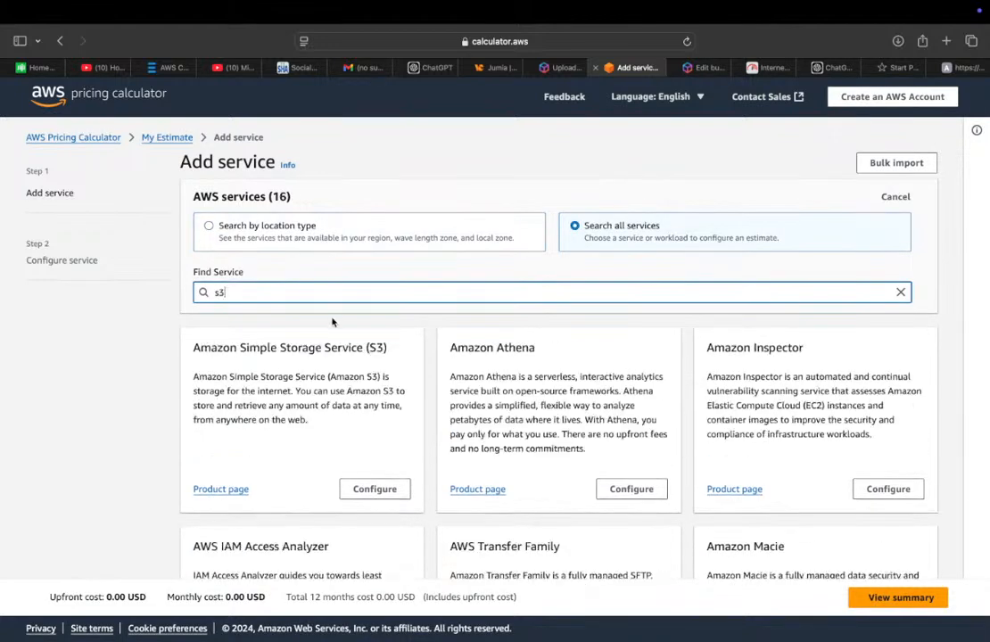
left_click(388, 490)
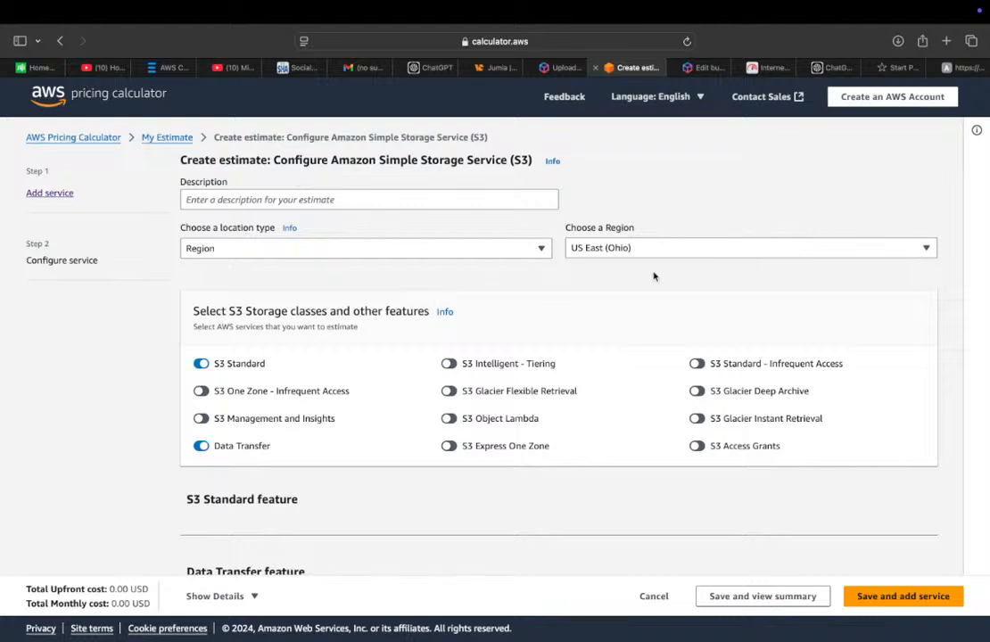
- Set inbound data transfer from Internet (free) to 600 TB per month
scroll(491, 309, "down", 8)
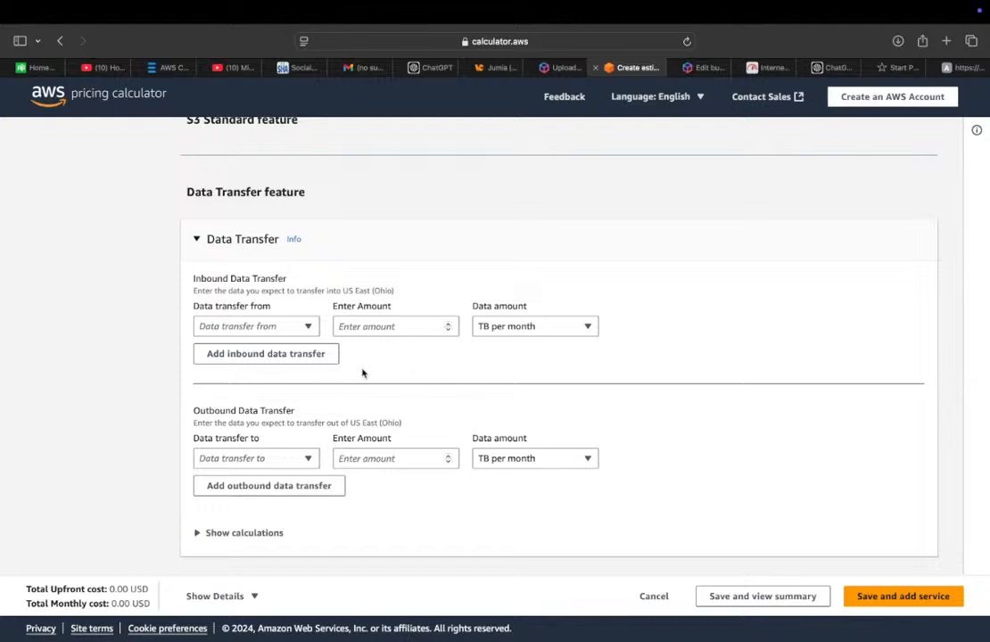
scroll(393, 361, "down", 4)
scroll(393, 361, "up", 3)
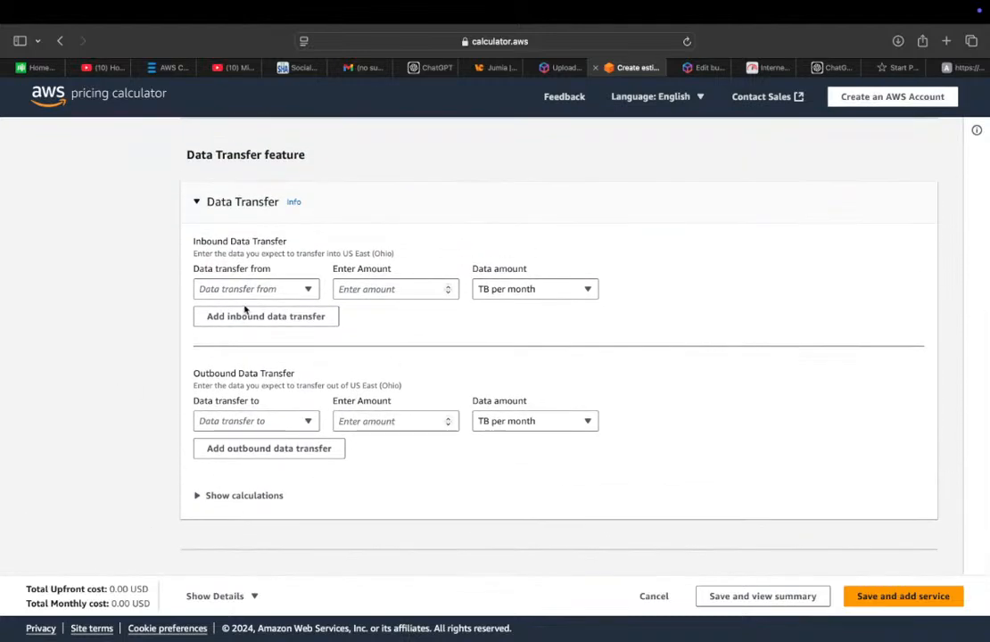
left_click(299, 289)
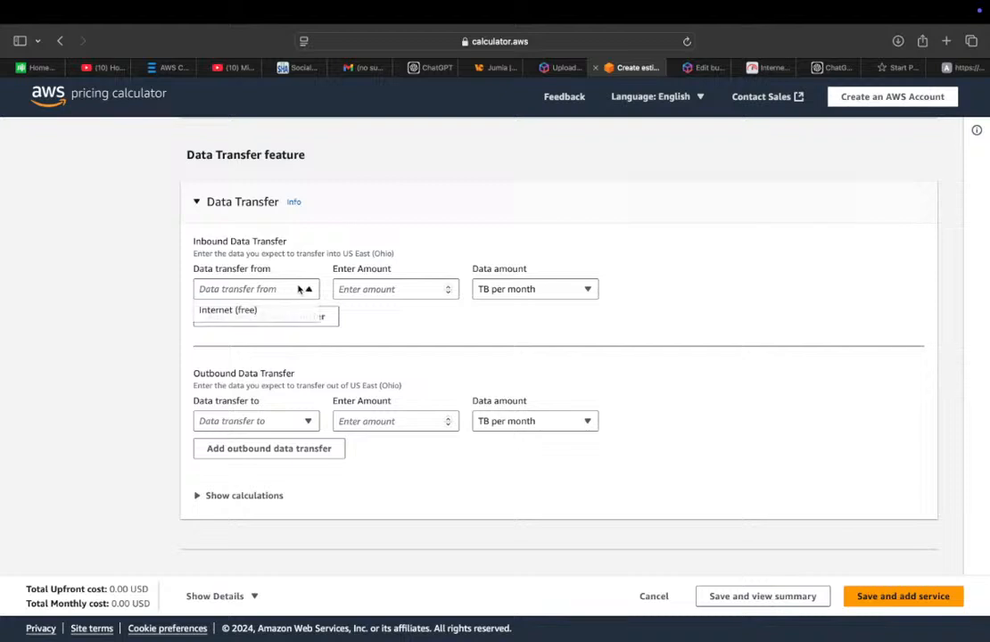
left_click(262, 311)
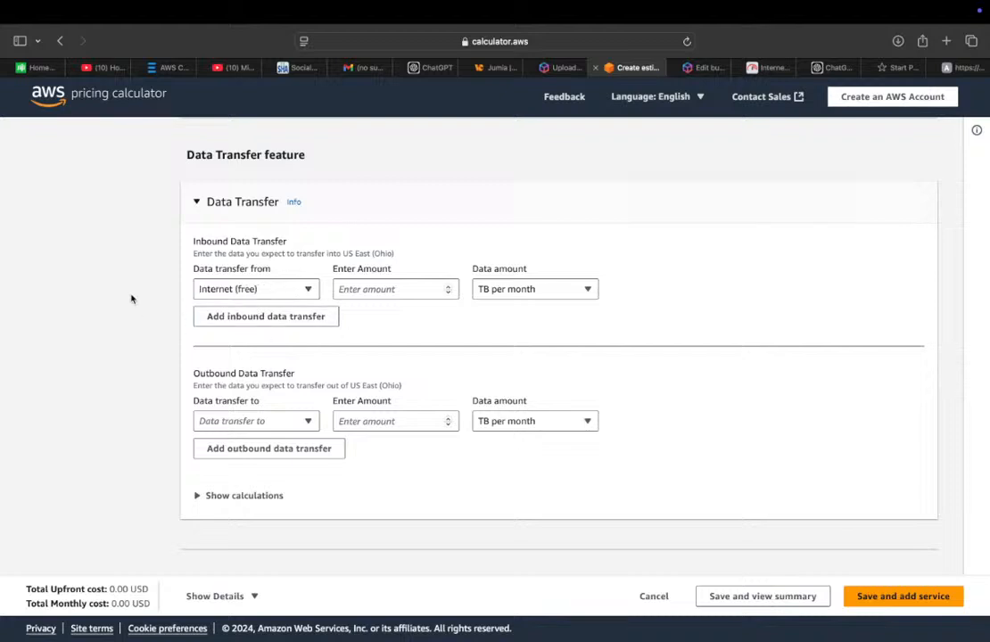
left_click(376, 288)
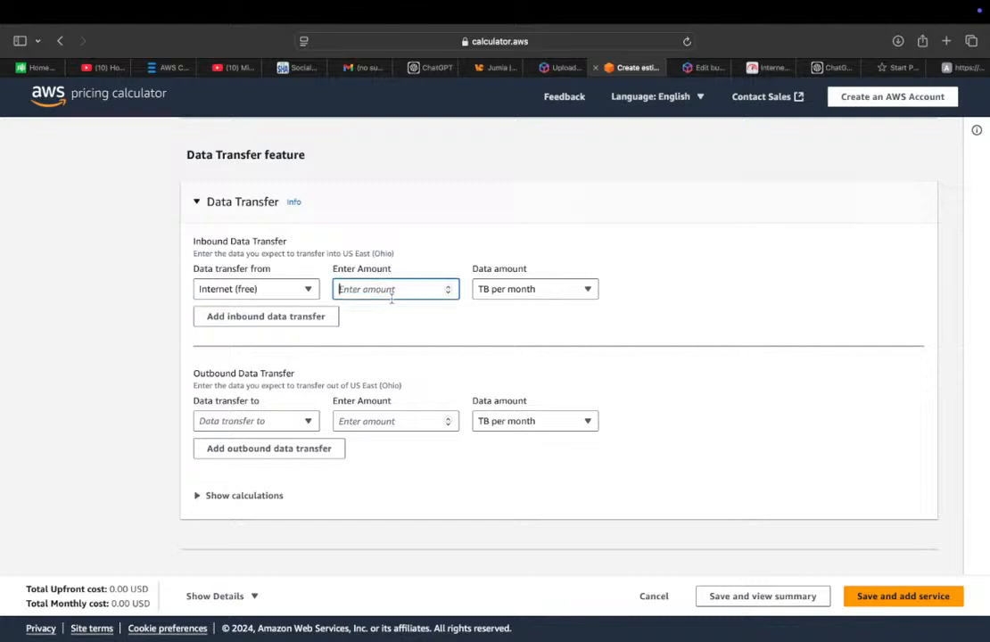
type("10")
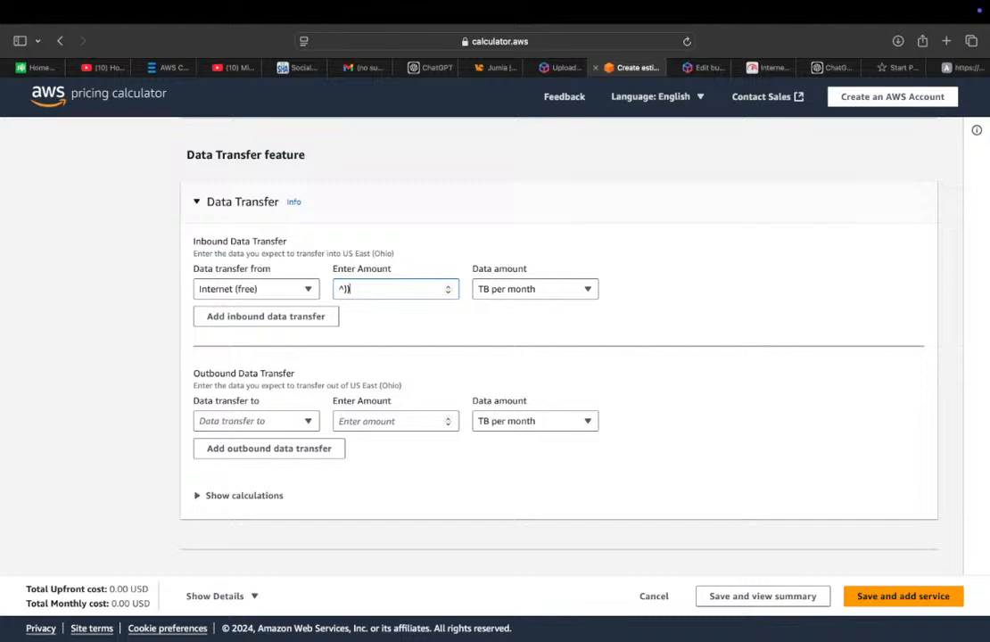
scroll(559, 357, "down", 2)
key("BackSpace")
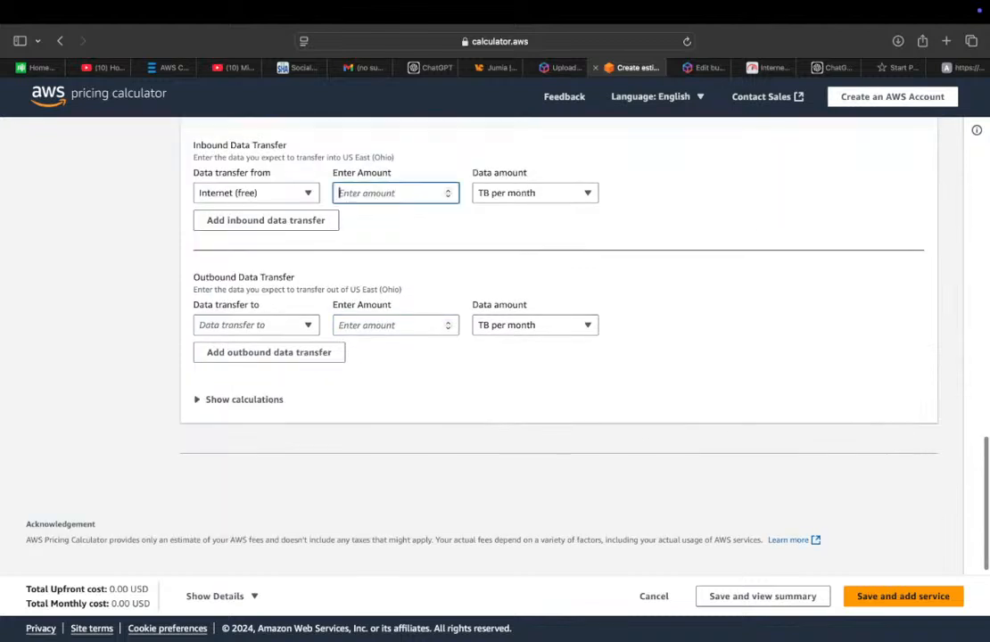
type("600")
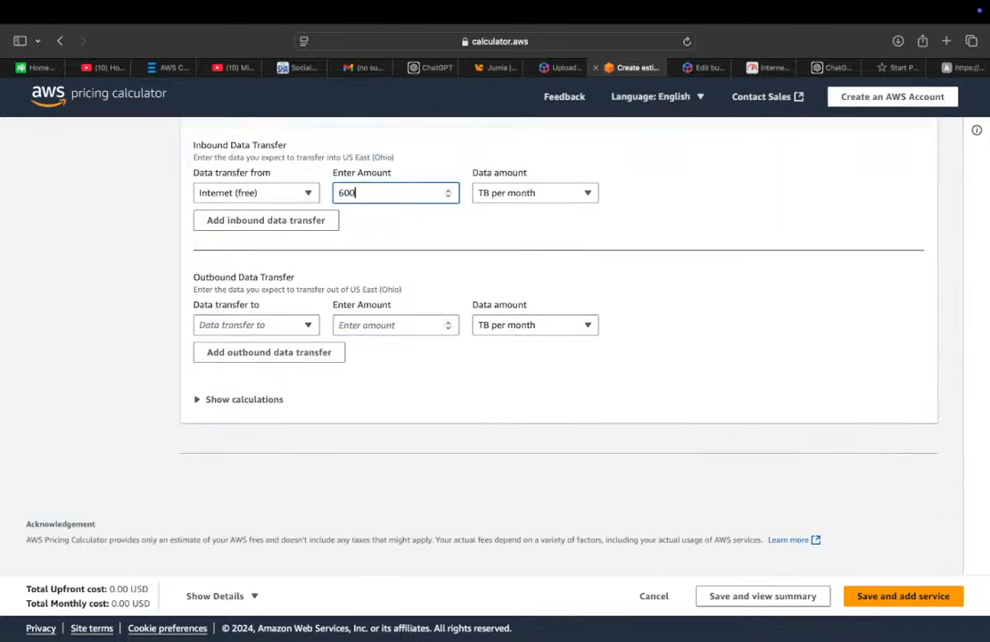
- Set outbound data transfer to Internet at 10 GB per month and show the data transfer calculations
left_click(697, 235)
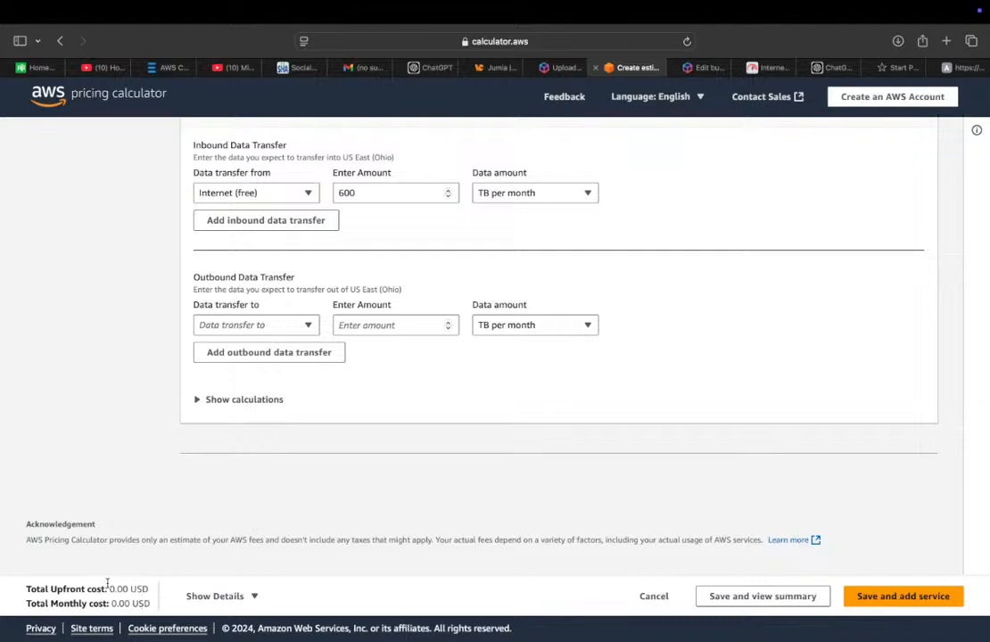
left_click_drag(97, 588, 158, 607)
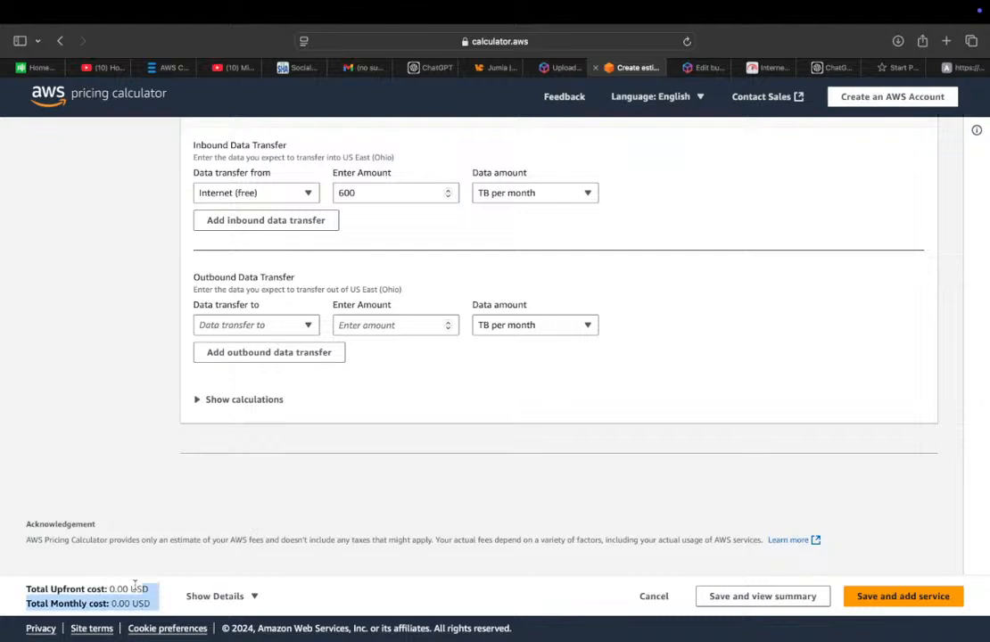
left_click(511, 381)
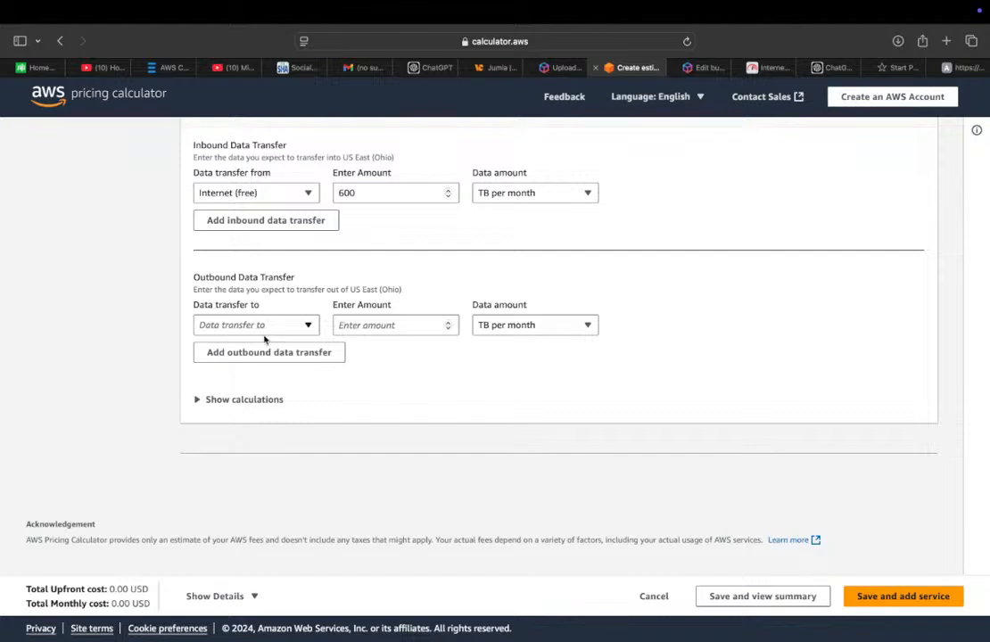
left_click(308, 326)
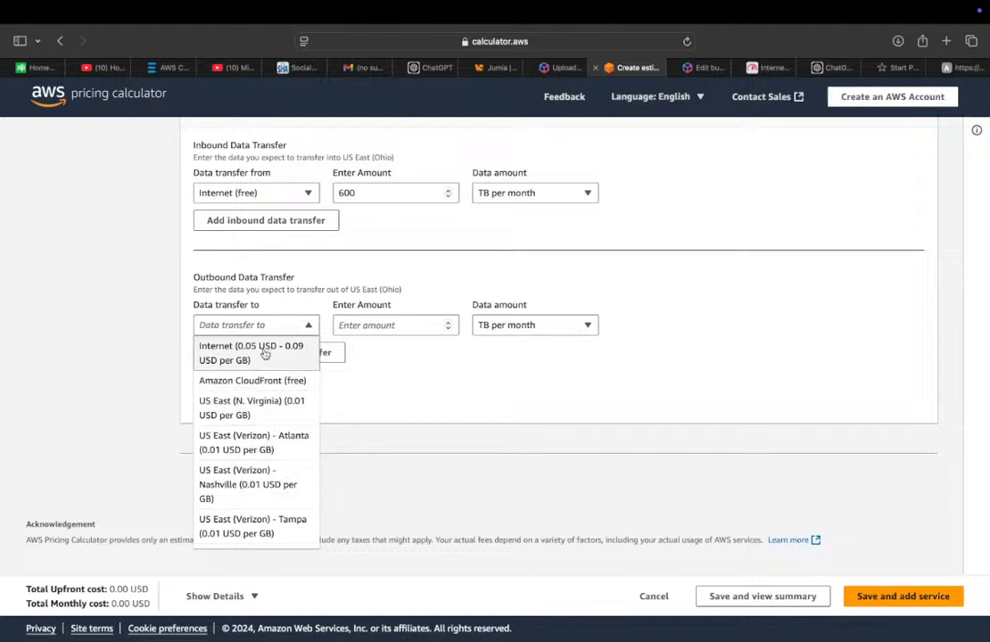
left_click(264, 354)
left_click(400, 326)
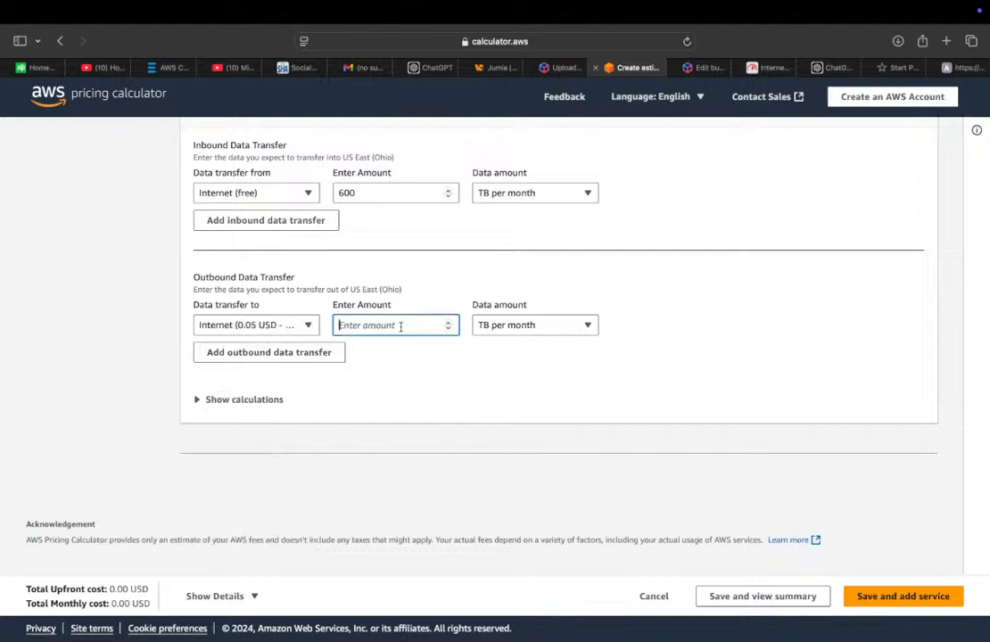
type("1")
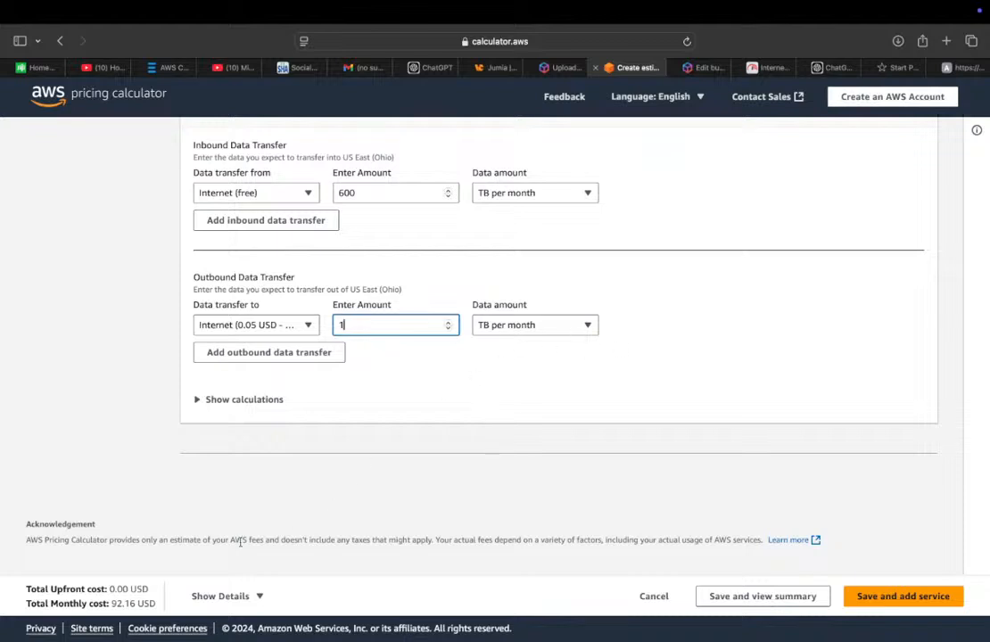
left_click(564, 327)
left_click(536, 346)
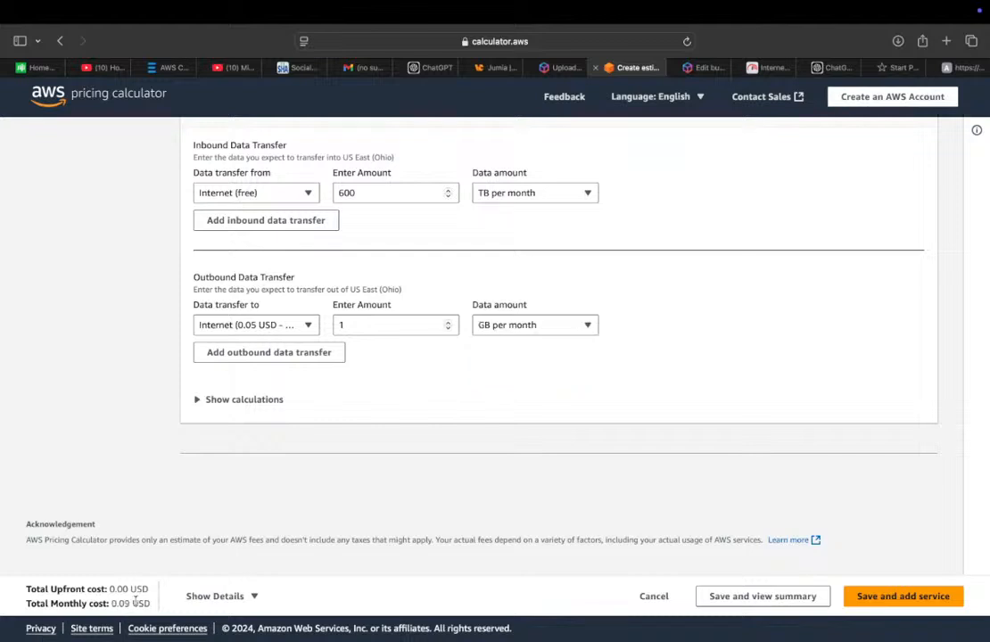
left_click_drag(128, 605, 108, 604)
left_click(350, 324)
type("0")
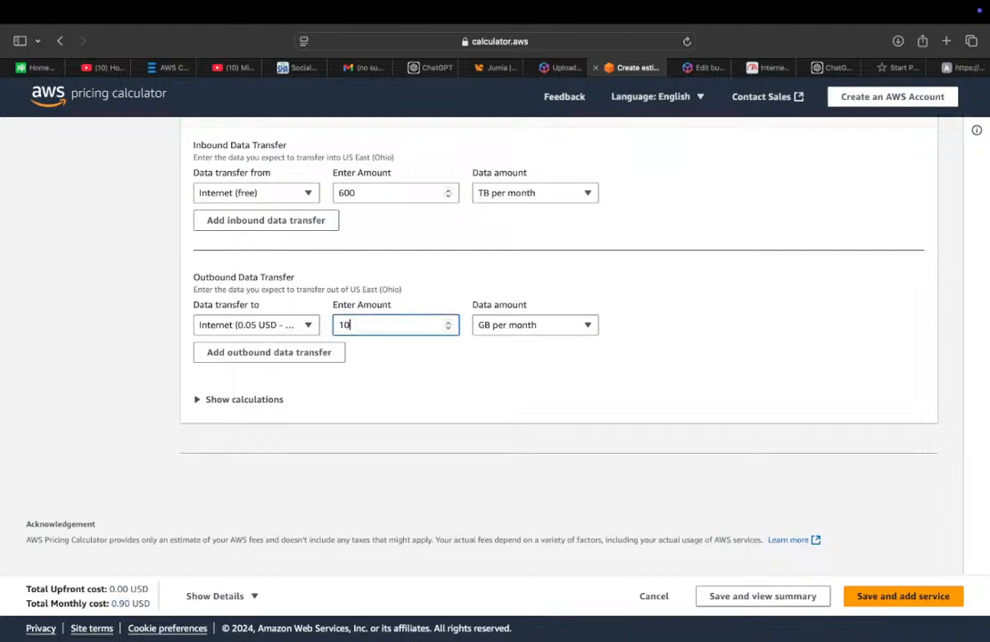
left_click(449, 398)
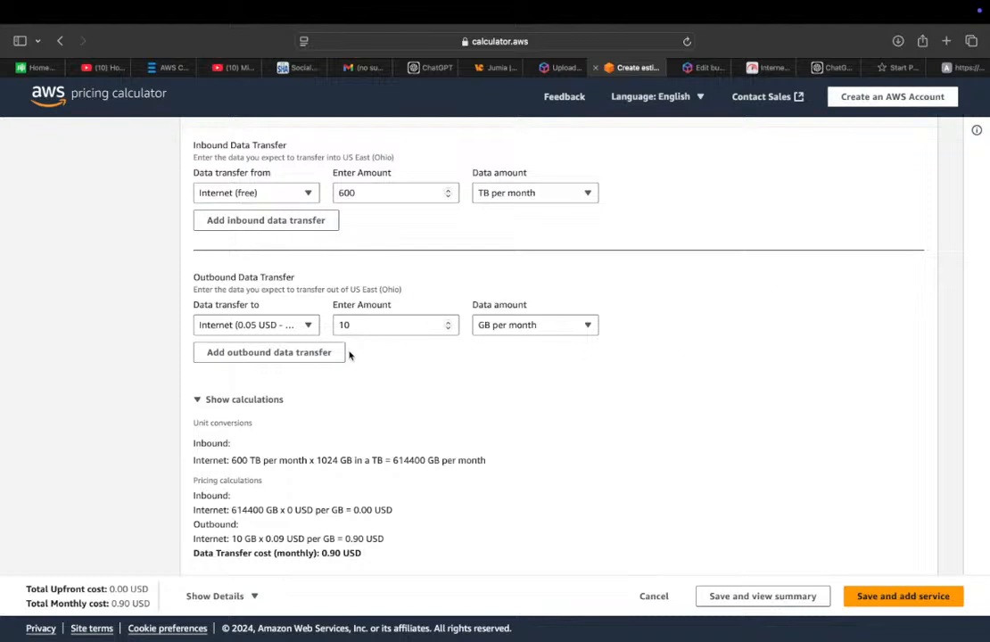
- Enable the S3 Intelligent - Tiering storage class in the S3 estimate
scroll(434, 315, "up", 3)
scroll(558, 357, "up", 15)
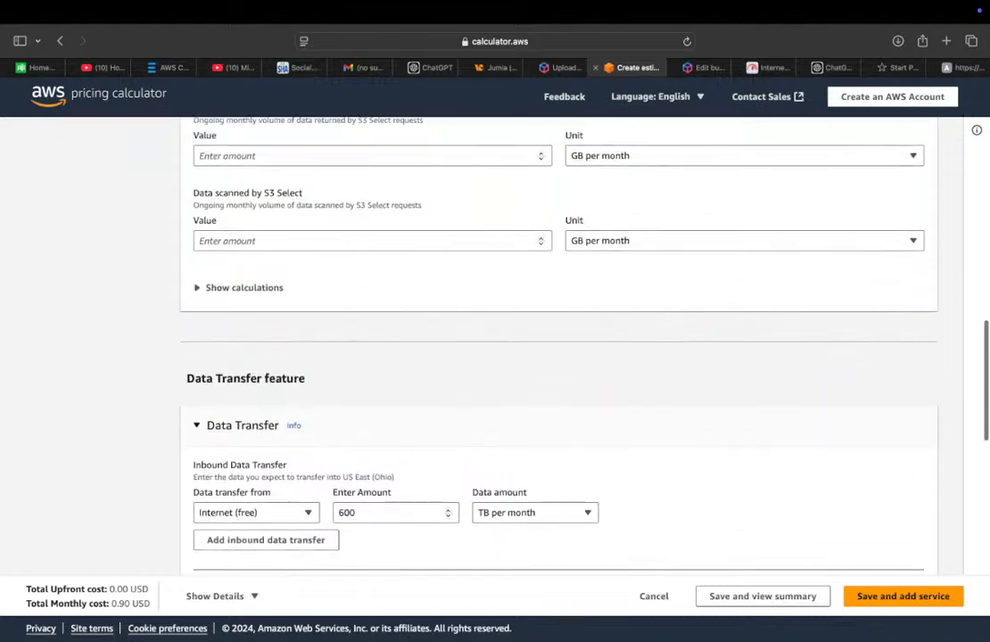
scroll(392, 331, "up", 3)
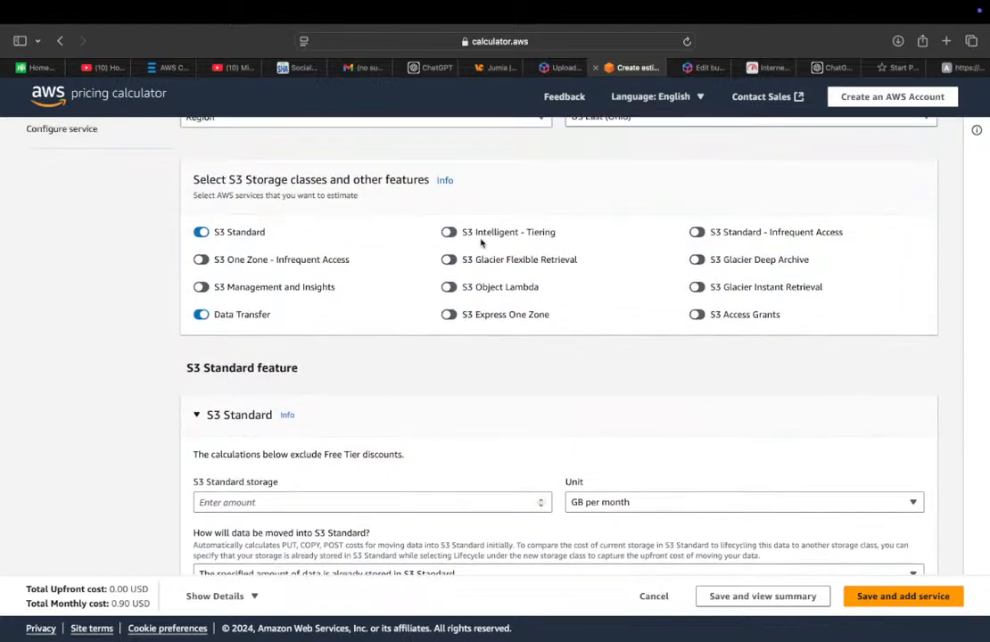
left_click(449, 232)
scroll(464, 386, "down", 3)
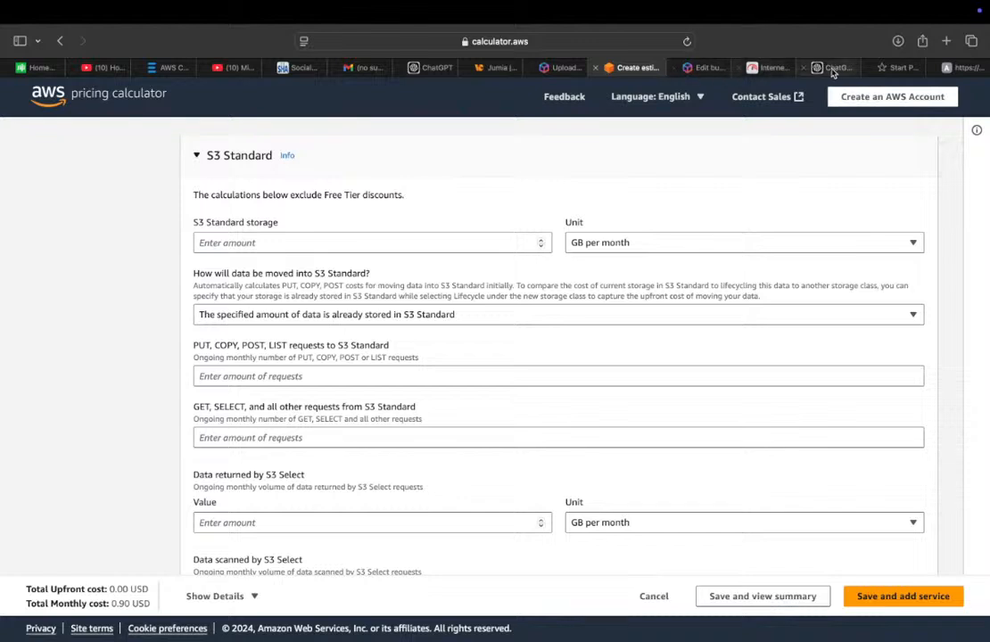
- Check the tab with the object's public URL, then return to the pricing calculator
left_click(962, 67)
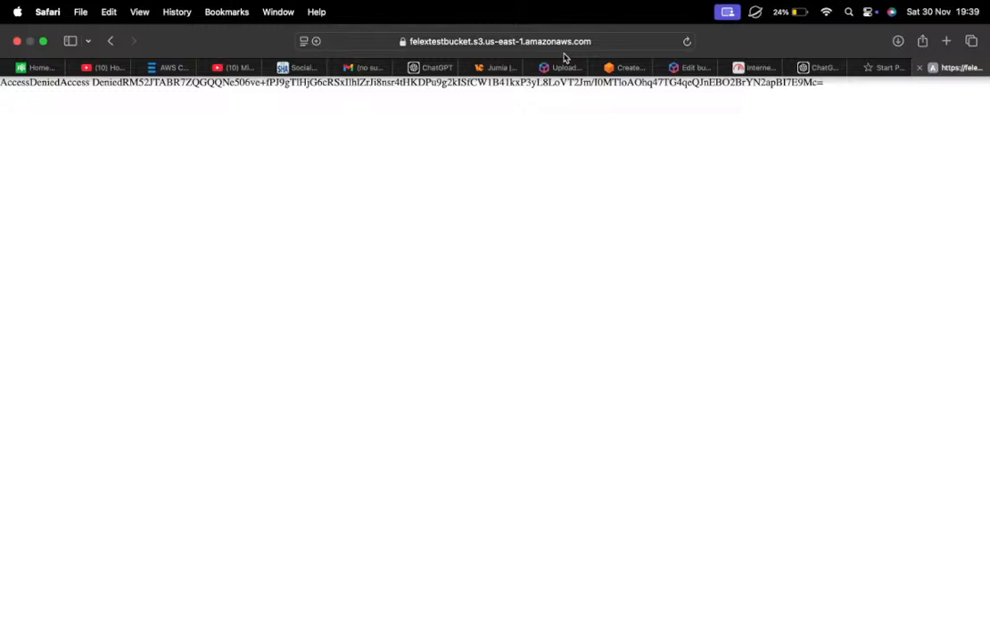
left_click(628, 68)
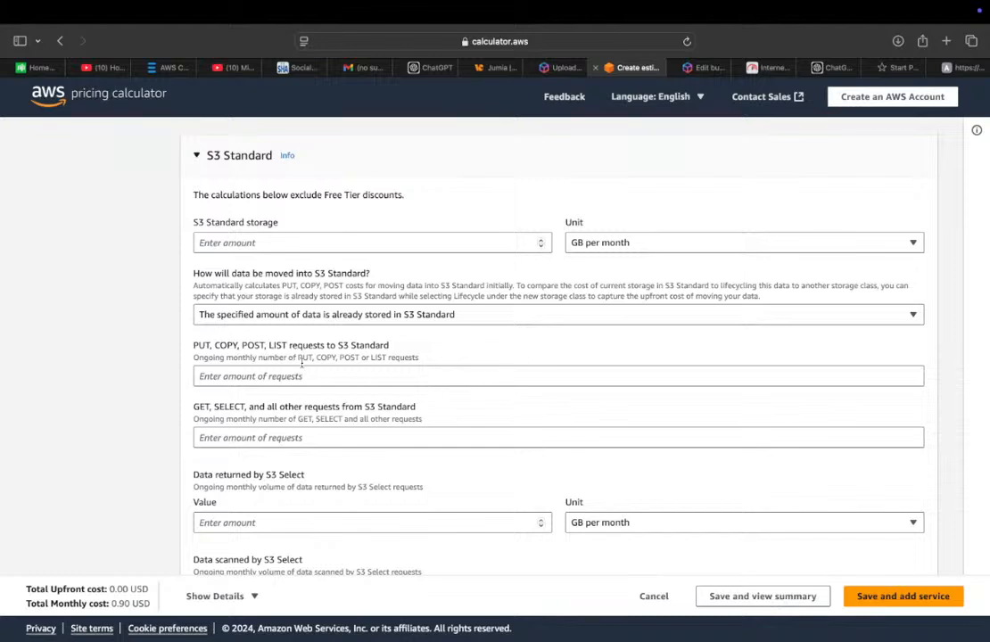
- Set the monthly PUT, COPY, POST, LIST requests to S3 Standard to 10
scroll(312, 371, "down", 5)
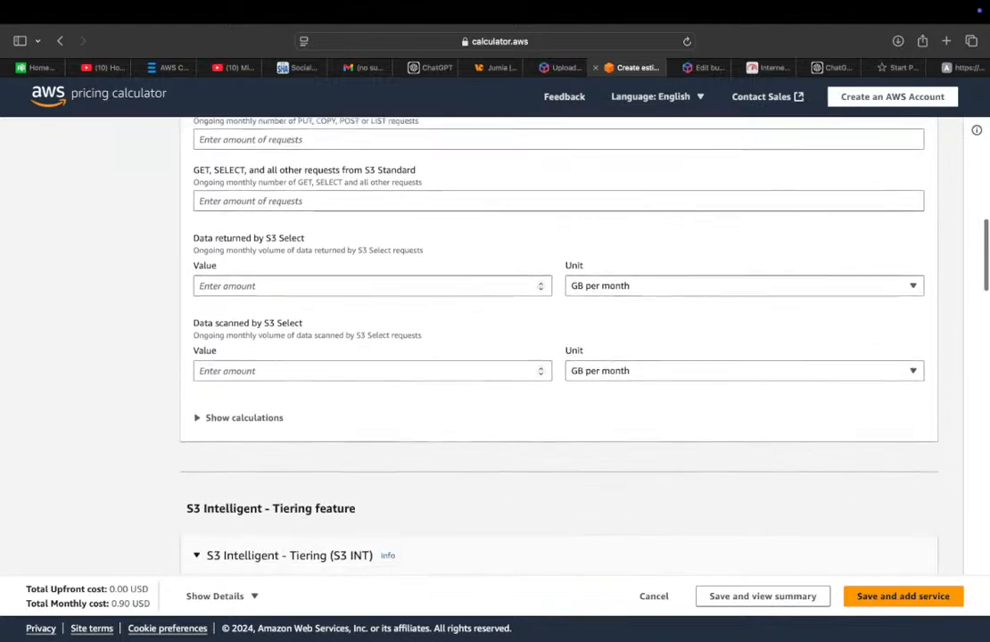
scroll(312, 370, "up", 2)
scroll(558, 356, "up", 3)
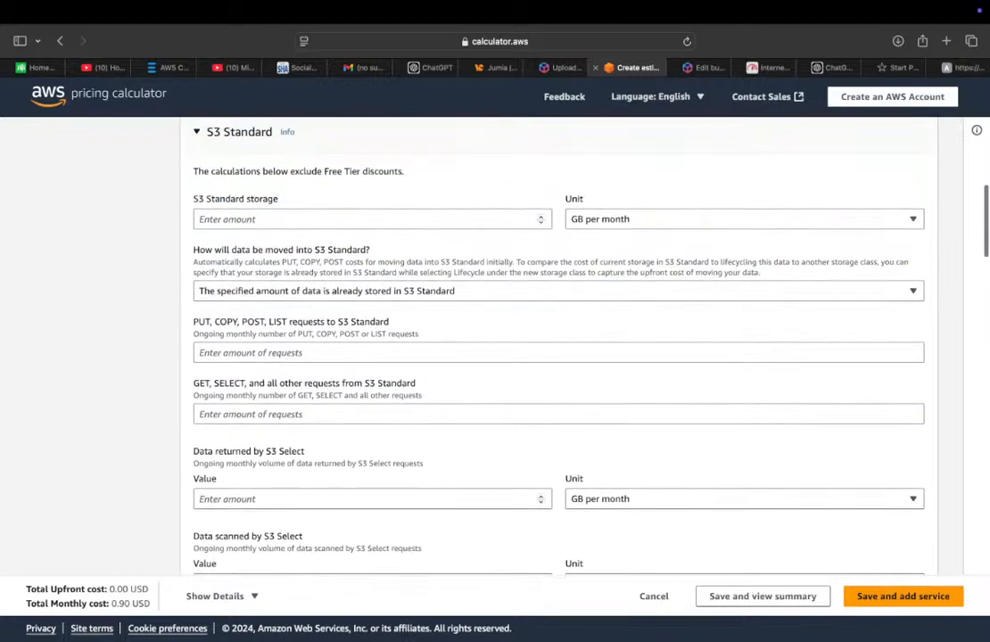
left_click(198, 357)
type("10")
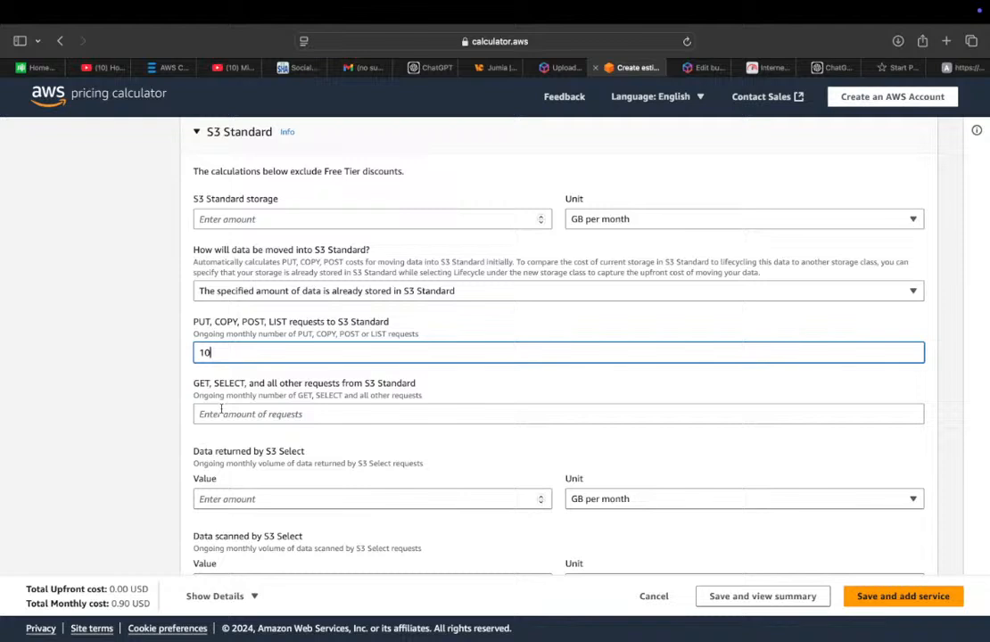
left_click(222, 410)
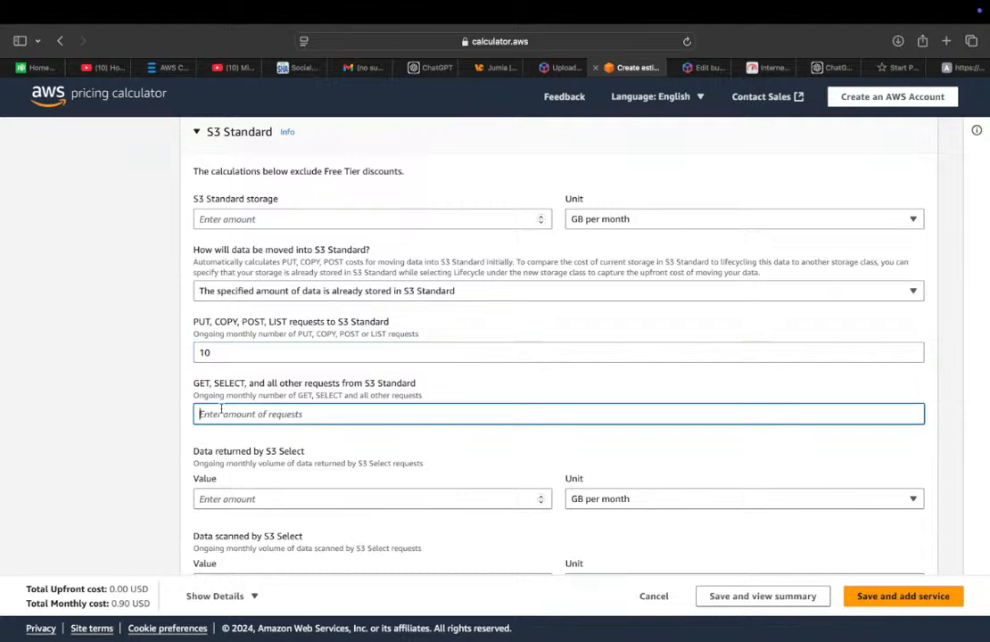
- Set GET, SELECT and other requests from S3 Standard to 10 and data returned by S3 Select to 1 GB per month
type("10")
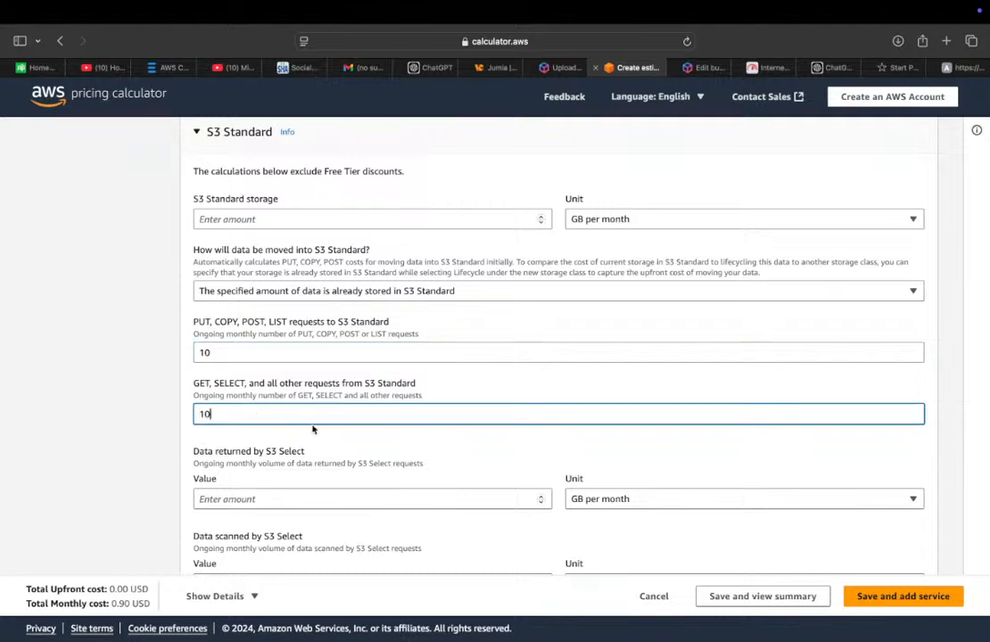
left_click(248, 499)
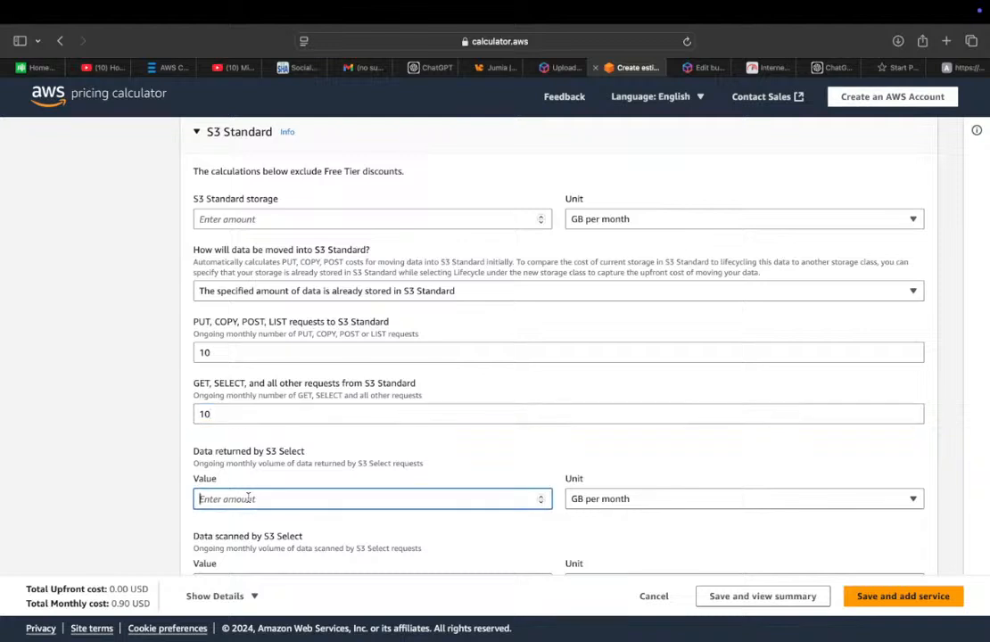
type("2")
key("BackSpace")
type("1")
left_click(550, 445)
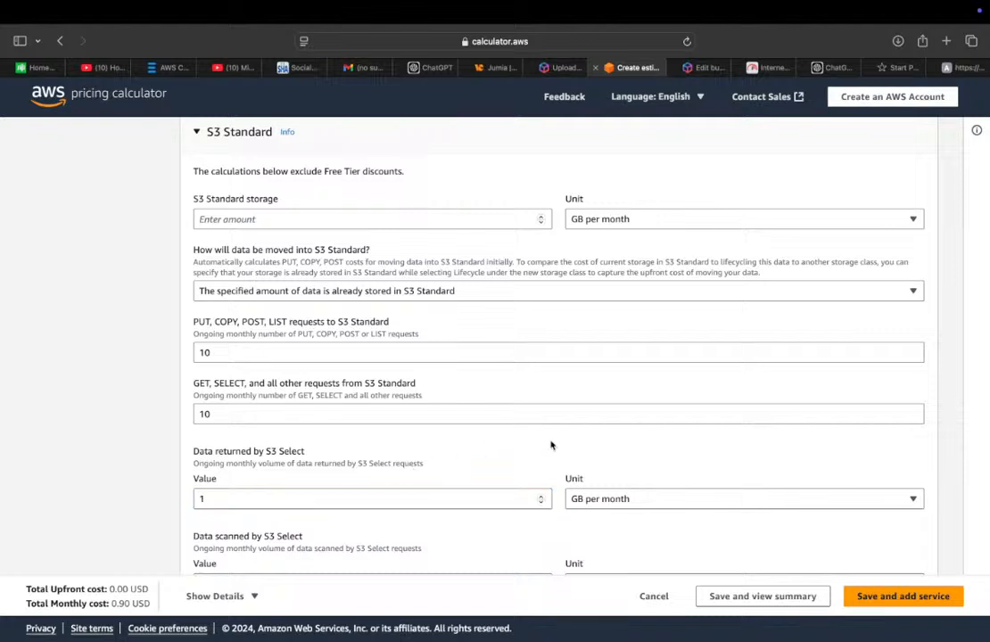
- Switch to the browser window with the AWS sign-in page
scroll(550, 445, "down", 5)
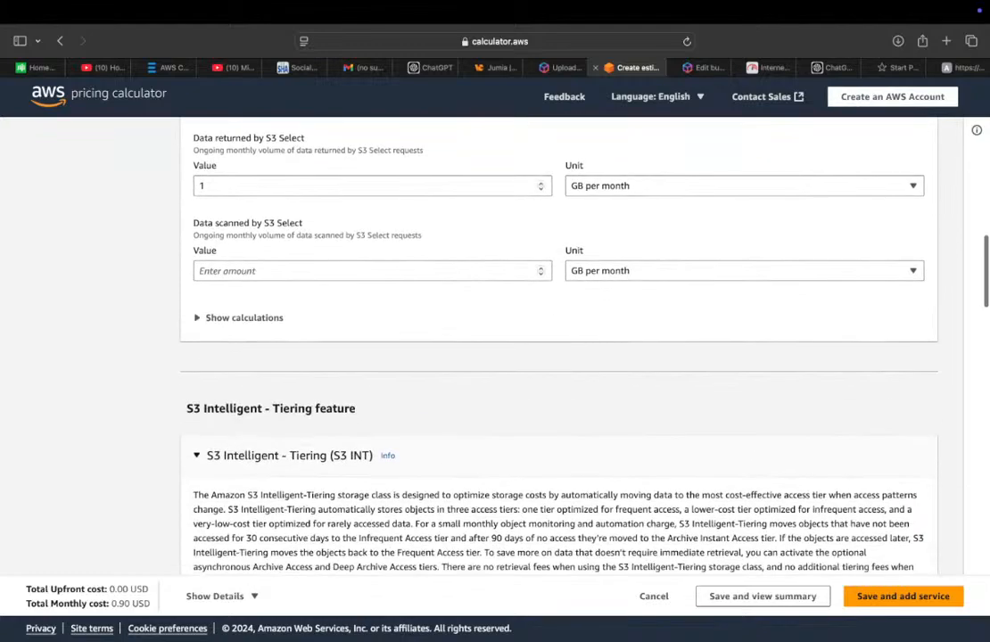
scroll(550, 357, "down", 6)
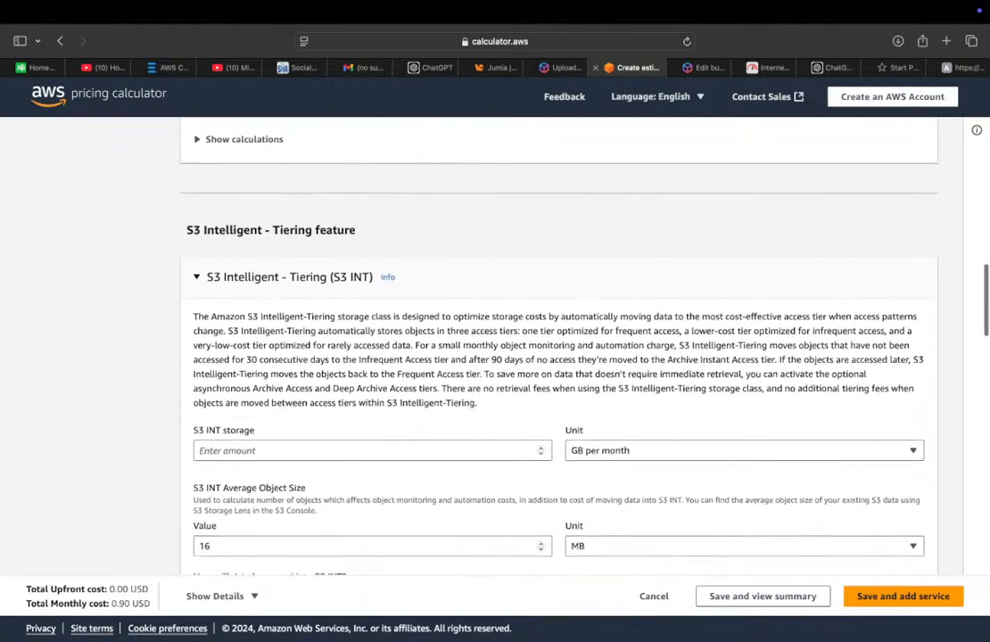
scroll(551, 357, "down", 8)
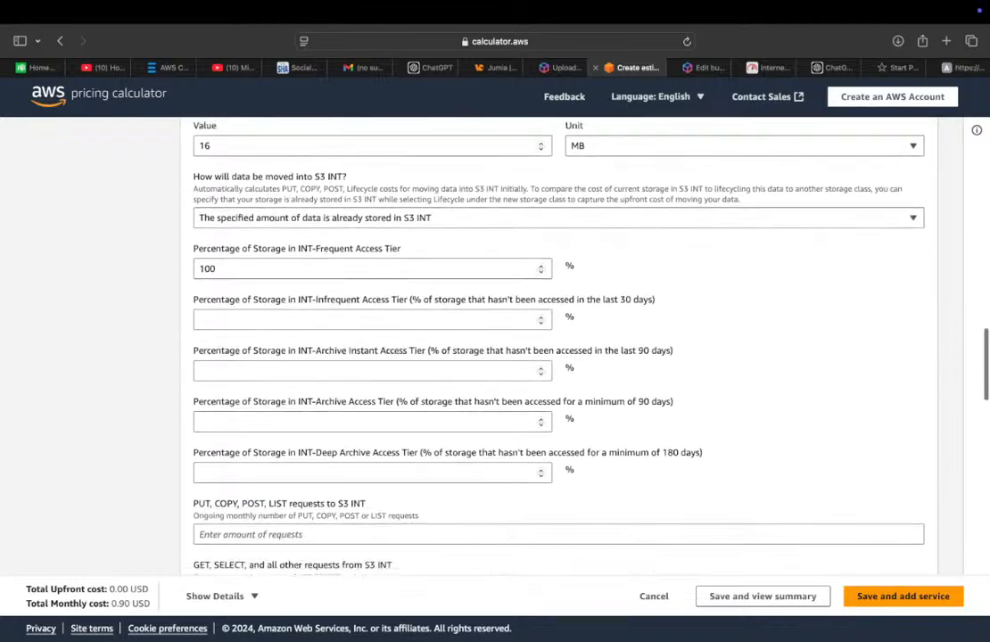
scroll(550, 357, "down", 9)
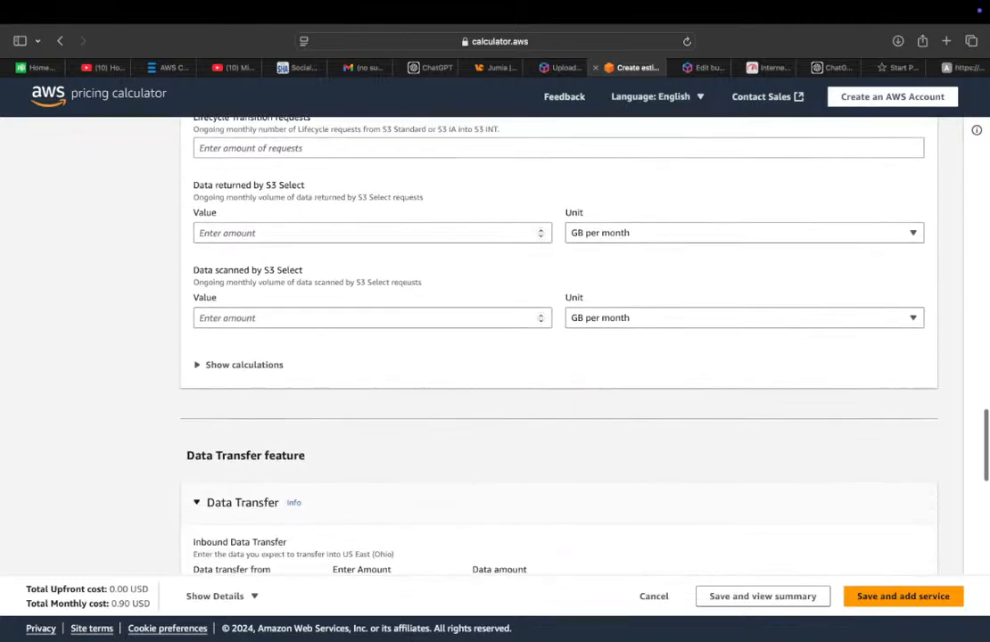
scroll(551, 356, "down", 1)
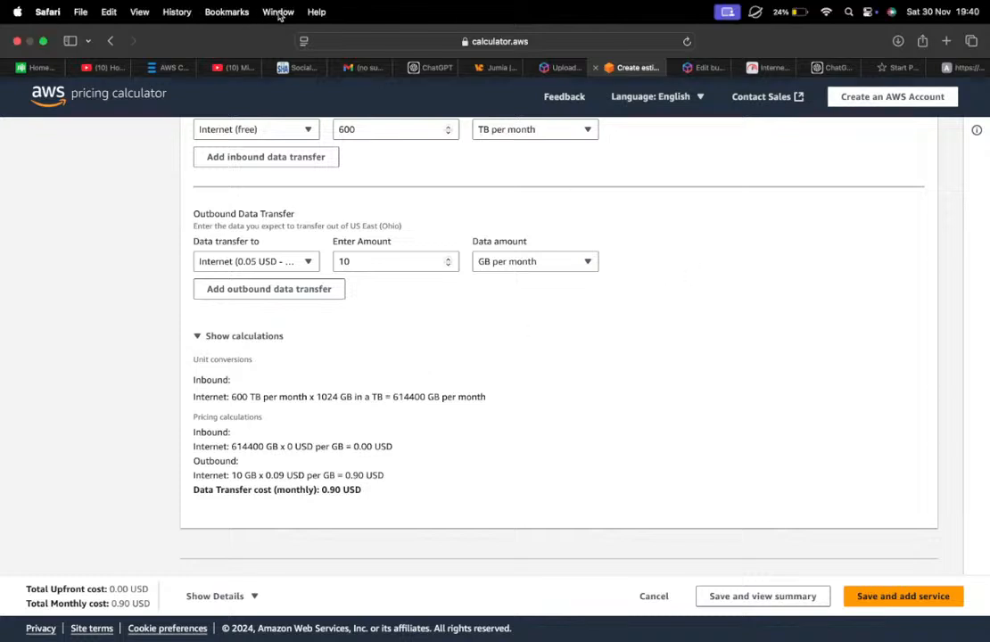
left_click(279, 12)
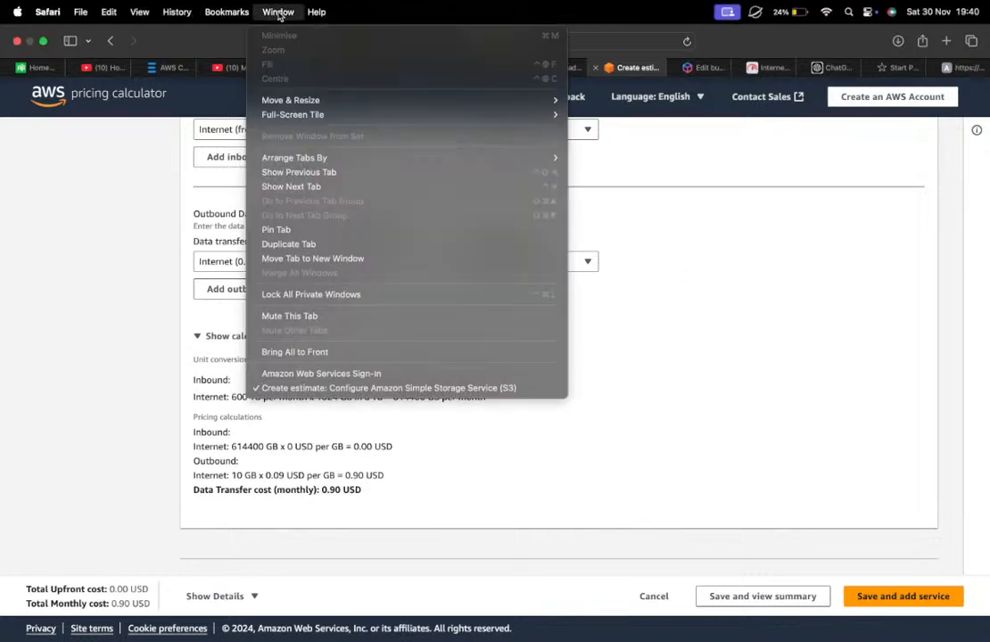
left_click(321, 374)
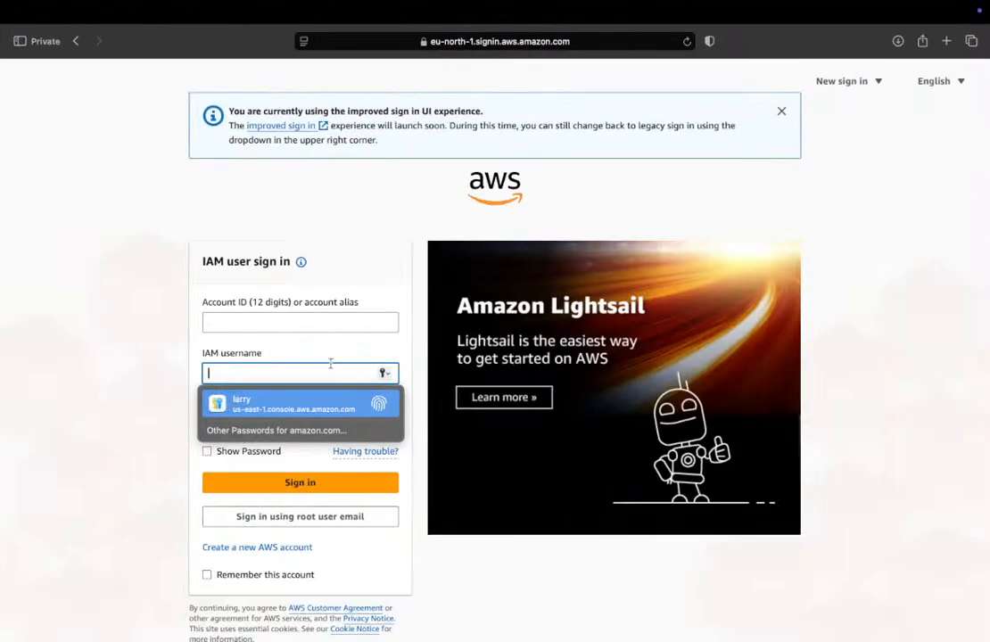
- Choose sign-in with the root user email and fill in the saved root user email address
left_click(292, 525)
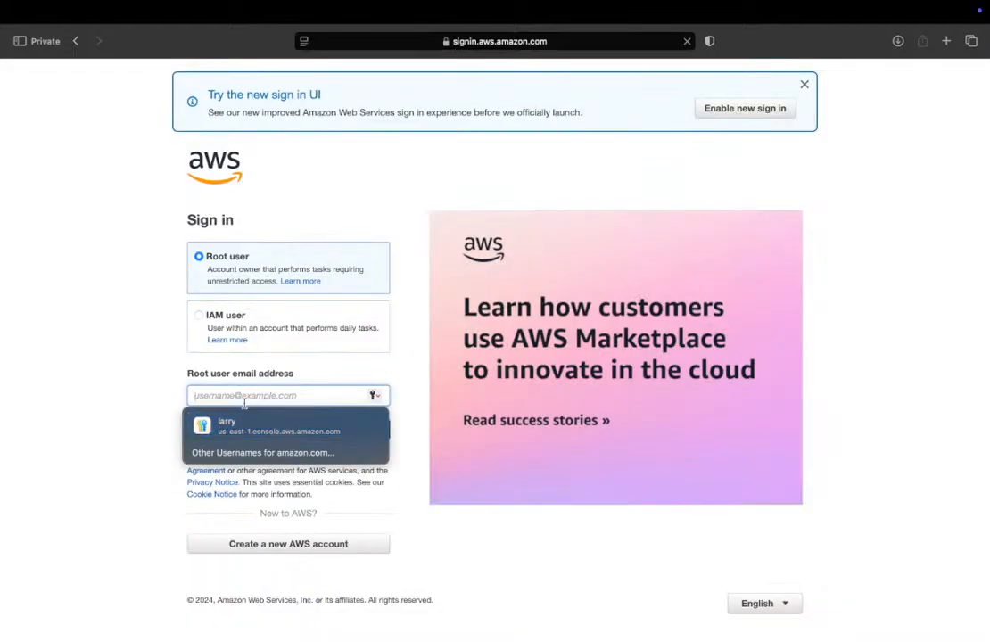
type("en")
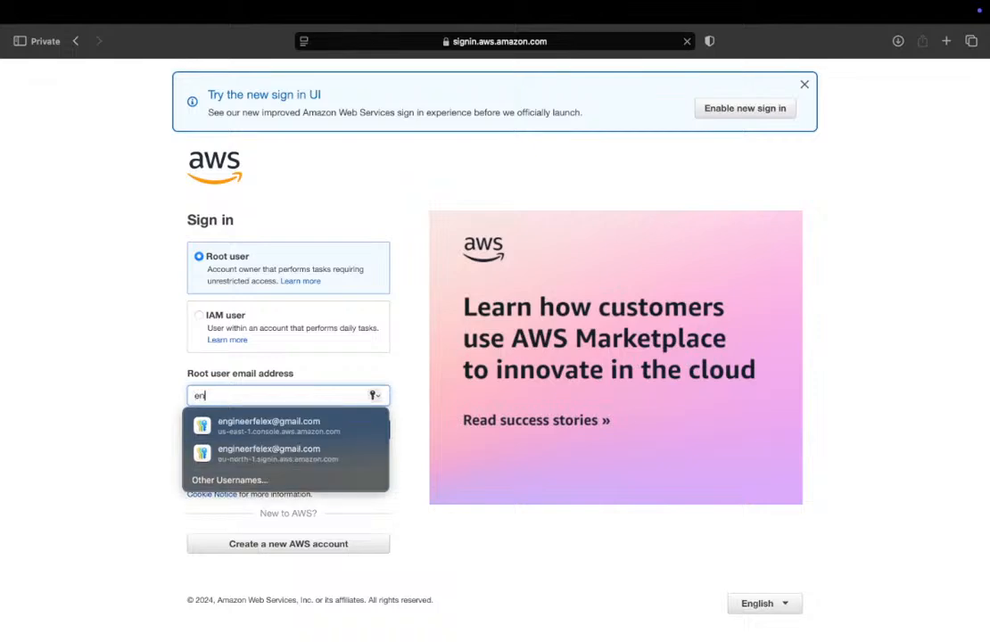
left_click(255, 421)
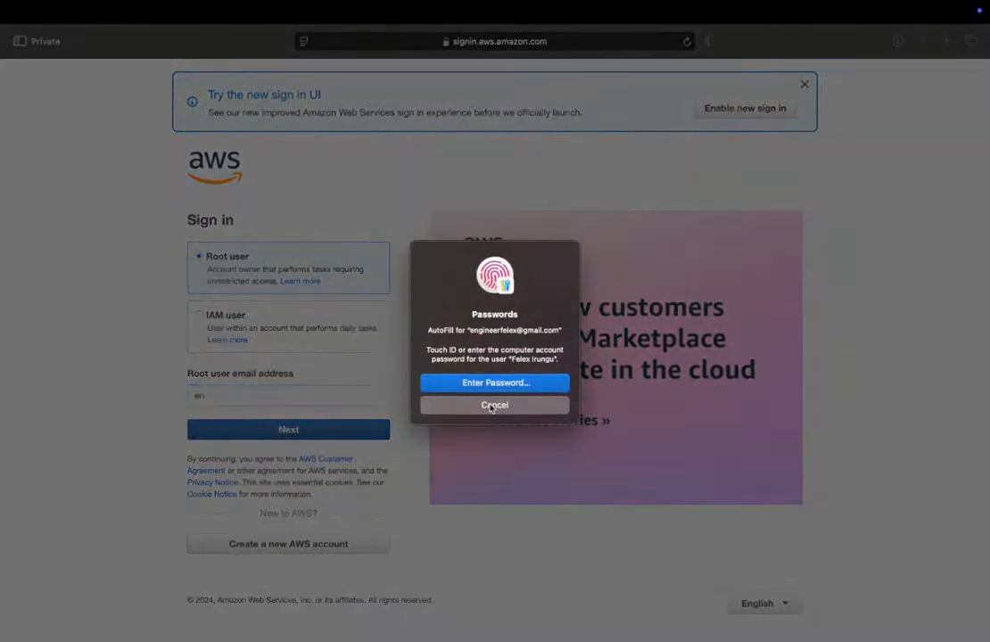
left_click(494, 405)
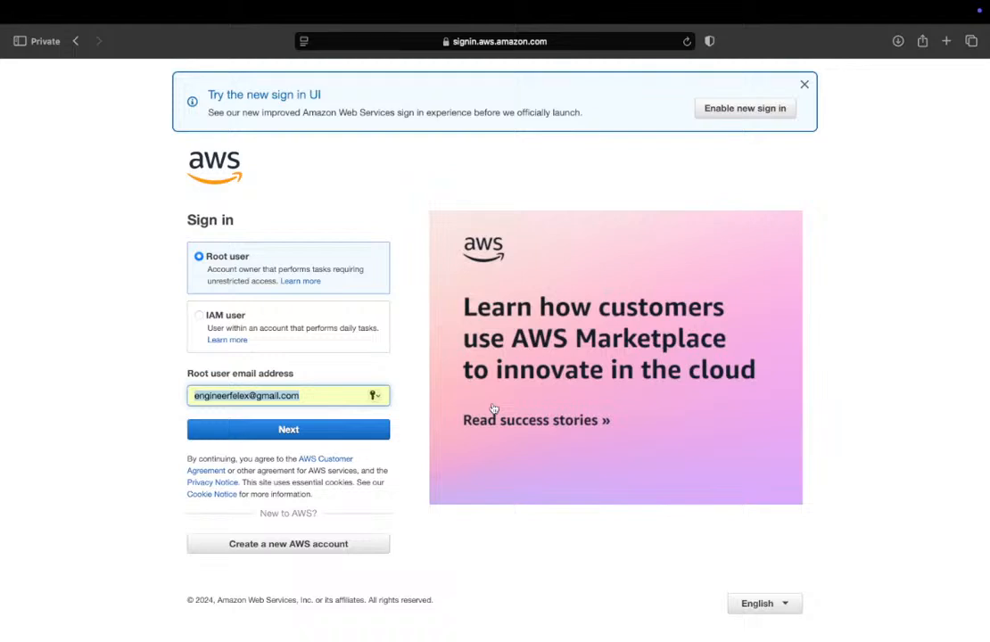
- Continue to the password page, fill in the saved account password and sign in
left_click(387, 431)
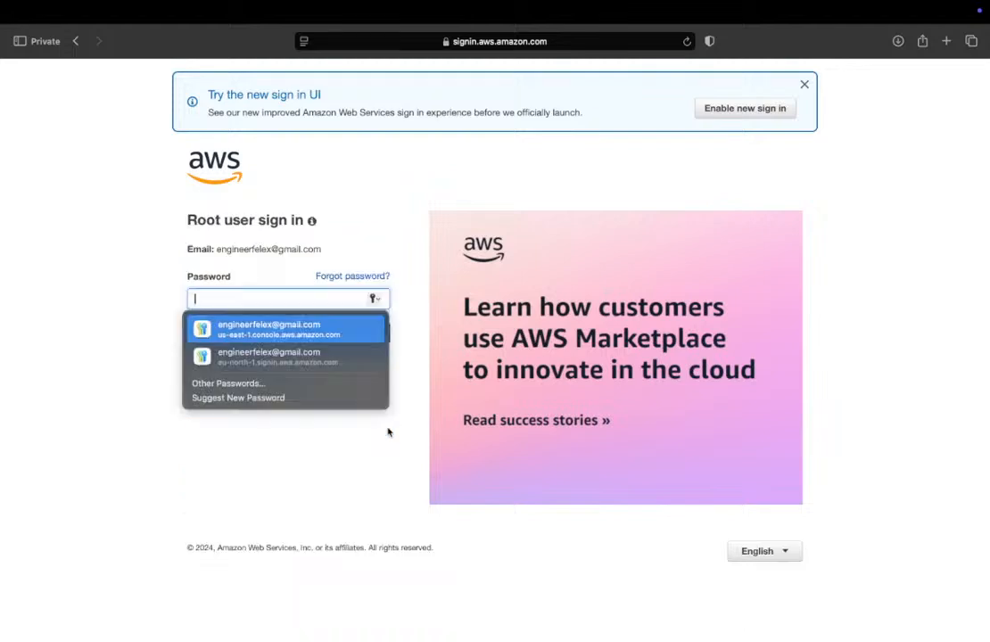
left_click(293, 332)
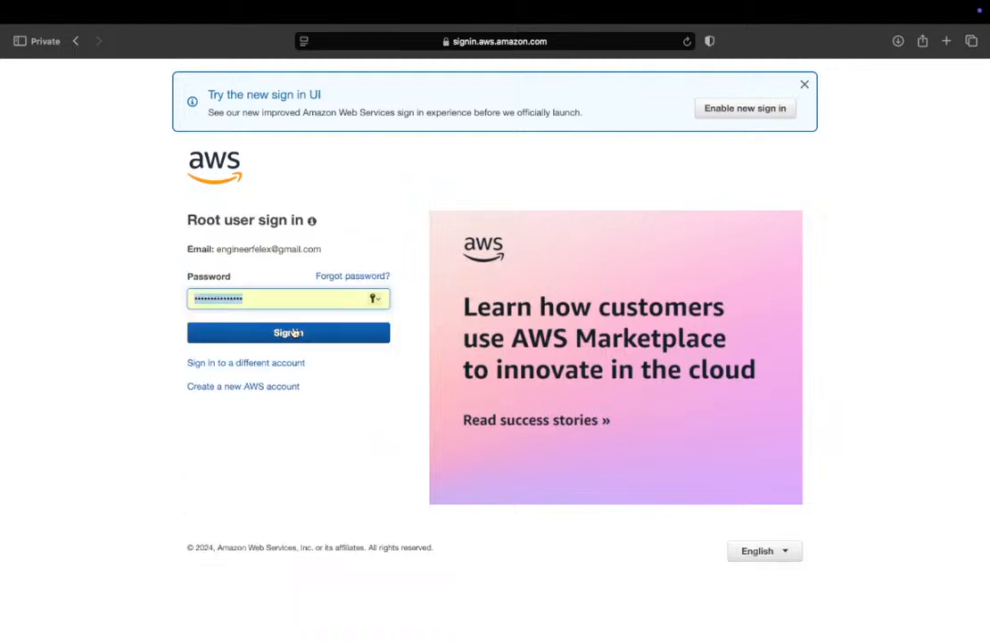
left_click(293, 331)
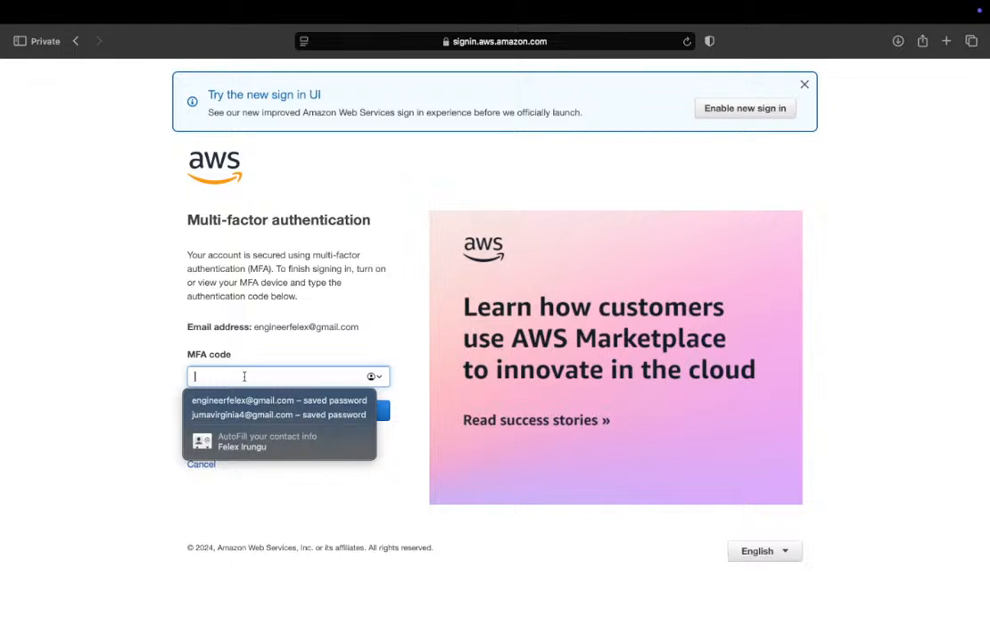
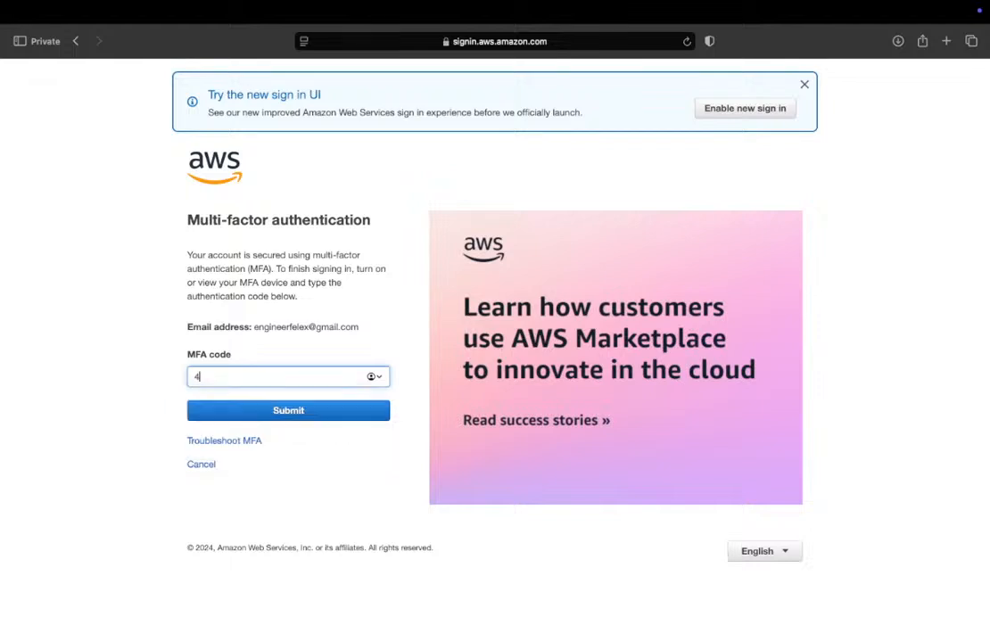
- Enter the MFA code and submit it
left_click(314, 410)
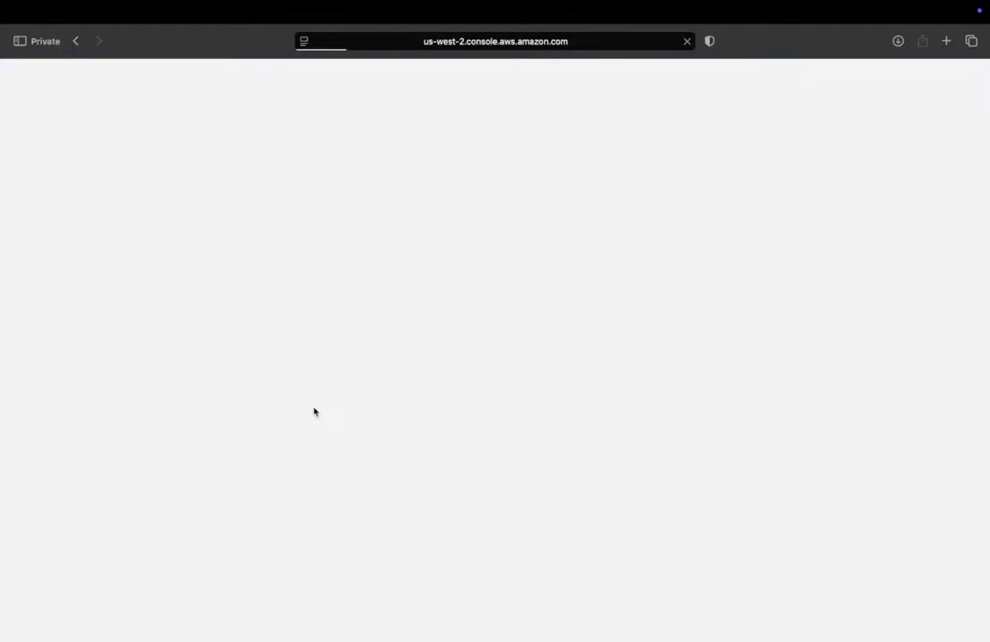
- Return to the main browser window and open the Edit bucket policy tab to review the permission error
mouse_move(253, 5)
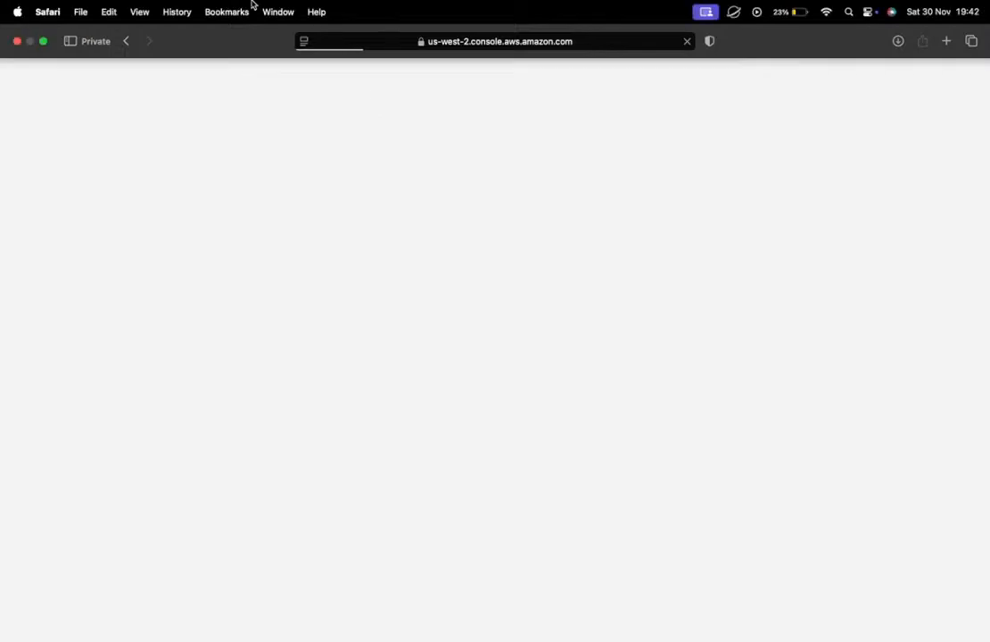
left_click(278, 14)
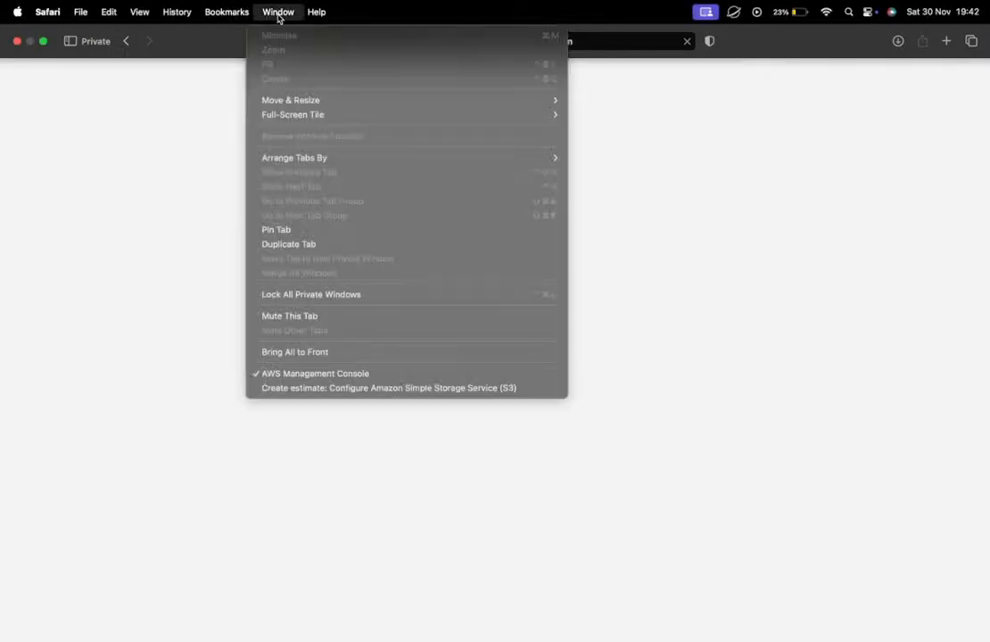
left_click(281, 388)
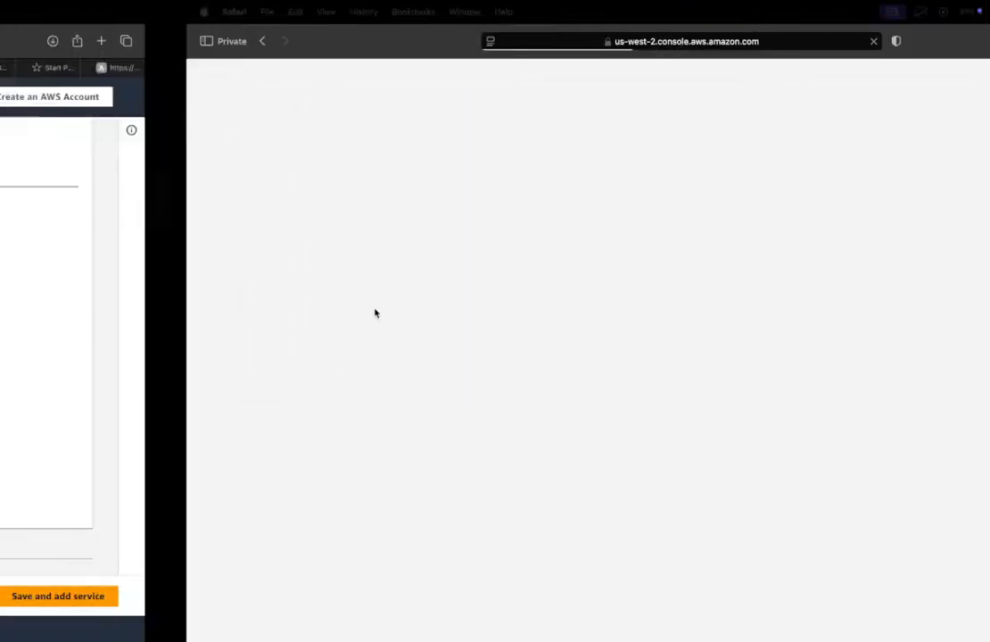
left_click(565, 68)
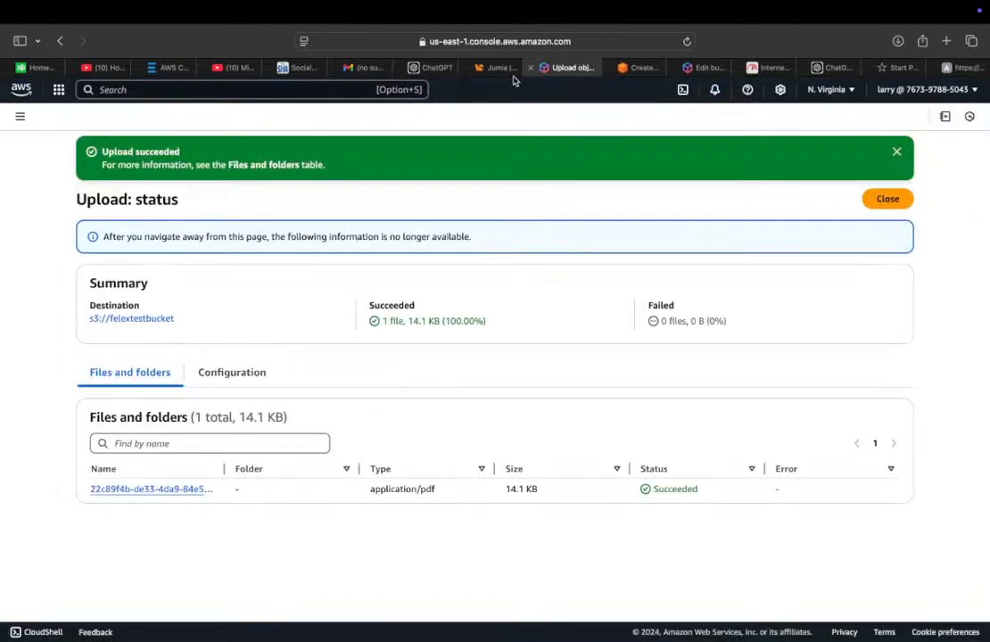
left_click(696, 69)
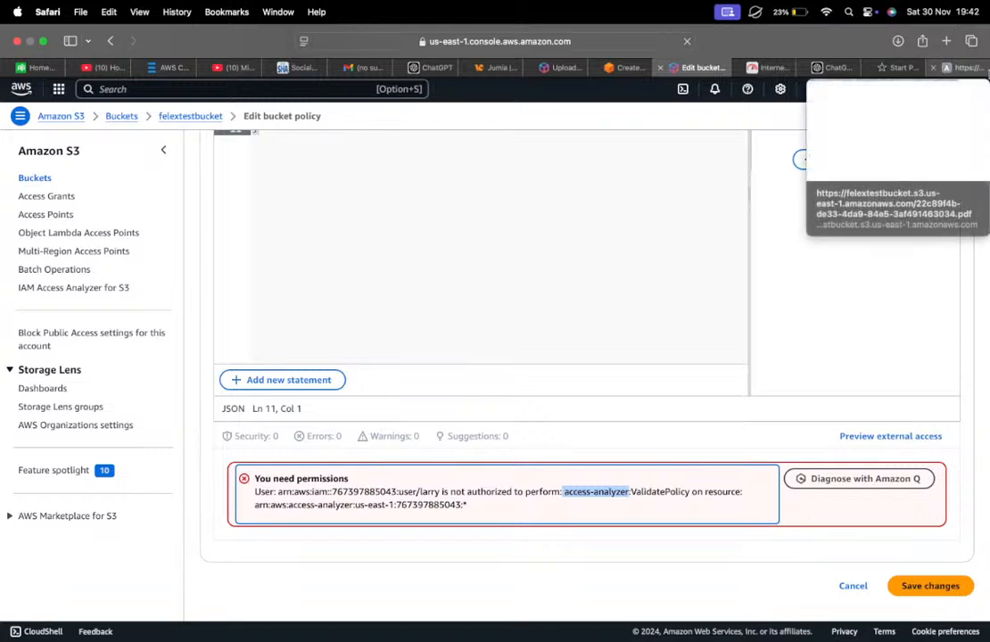
- Switch to the root user's console window and open the Ec2 user group in IAM
left_click(277, 12)
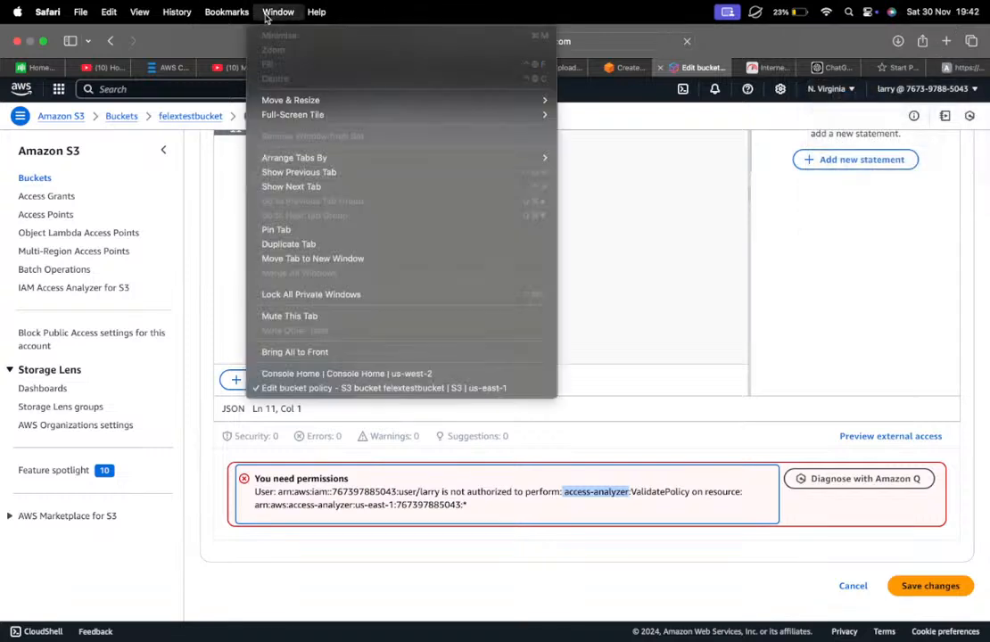
left_click(296, 374)
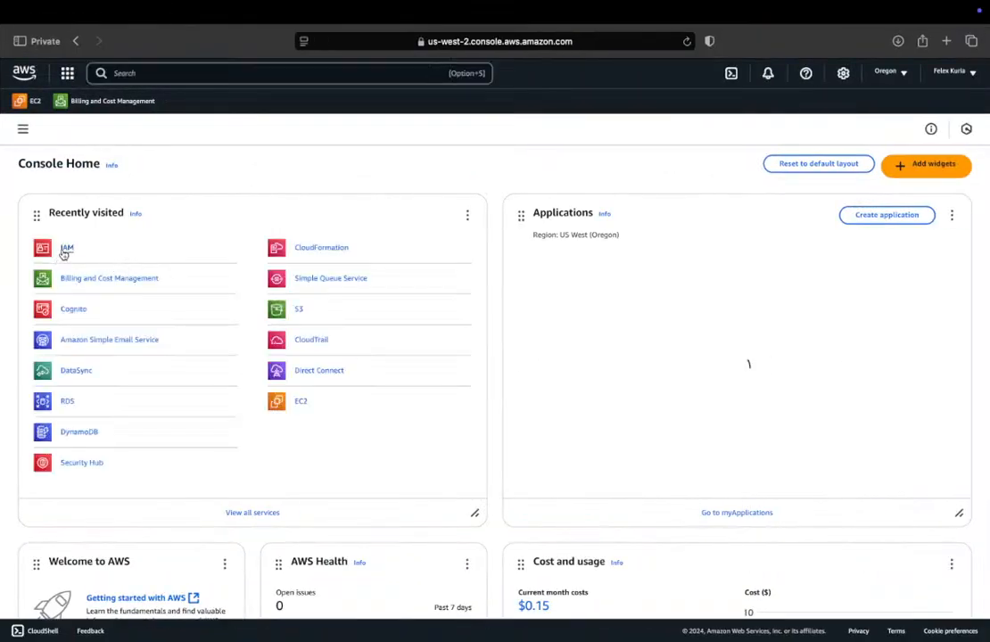
left_click(64, 249)
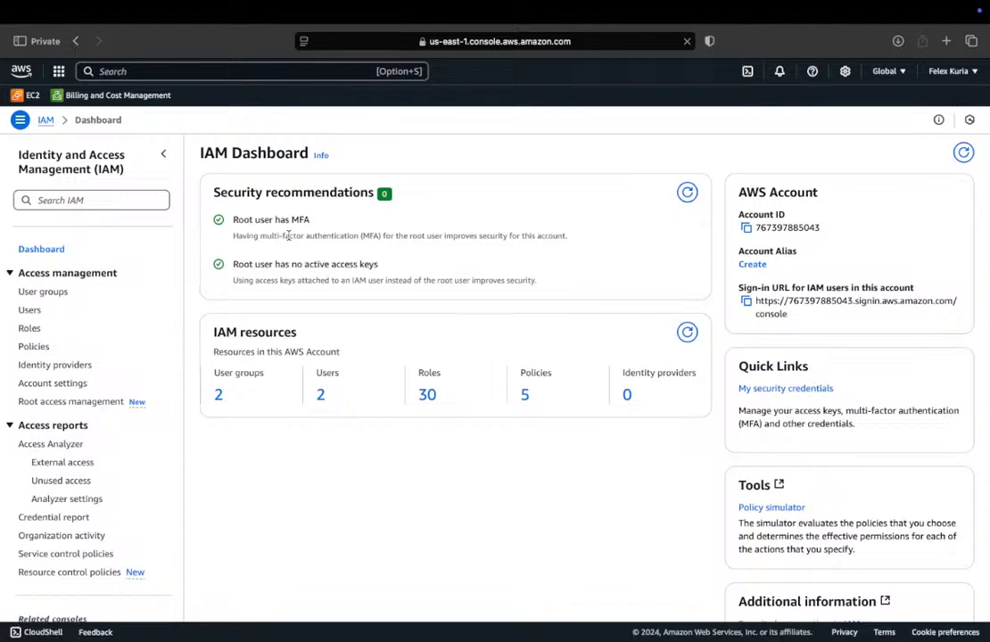
left_click(58, 294)
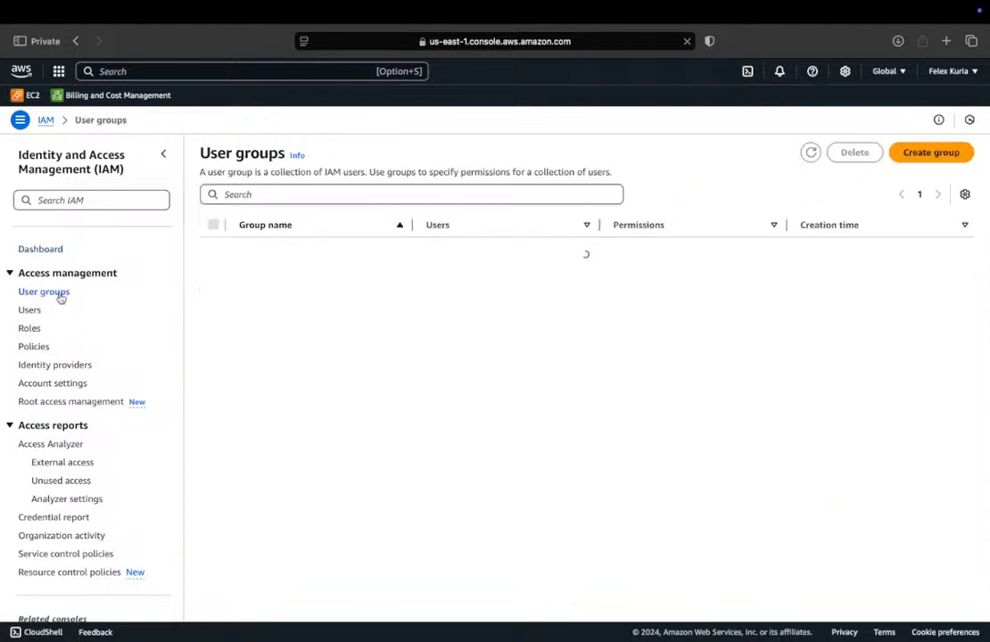
left_click(247, 252)
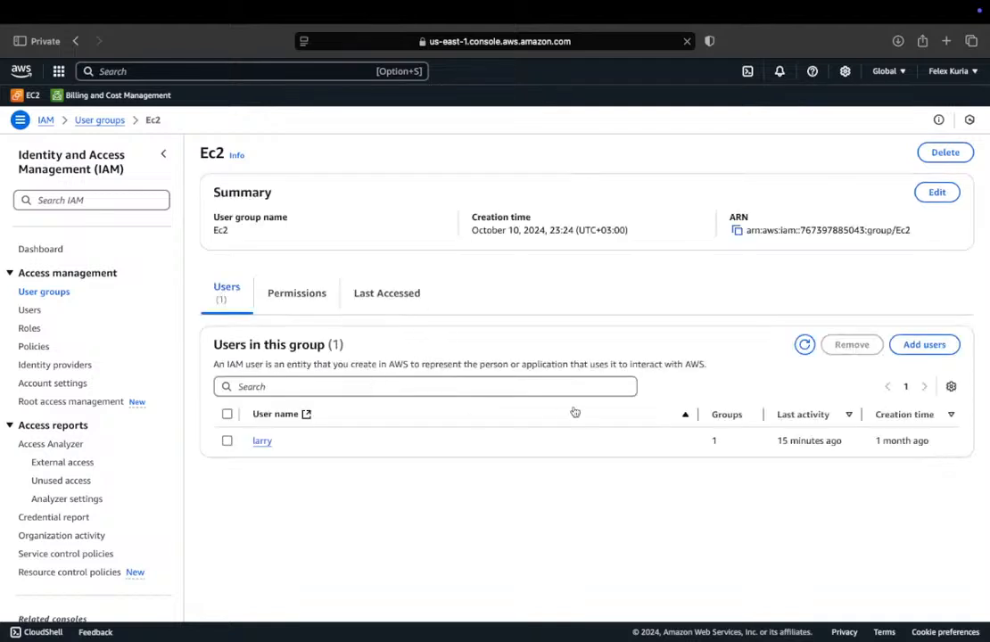
left_click(261, 442)
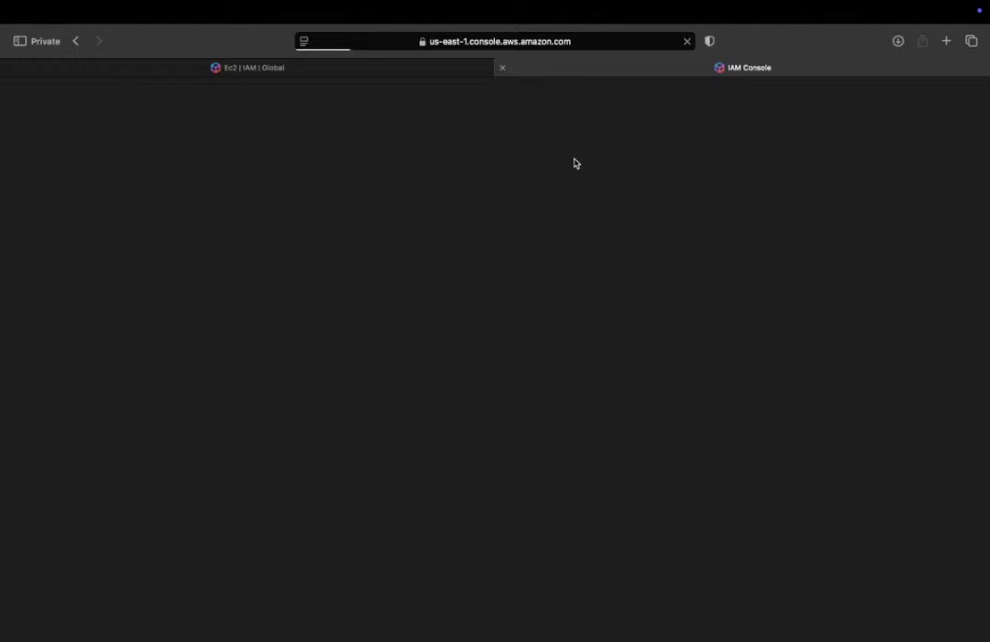
left_click(275, 68)
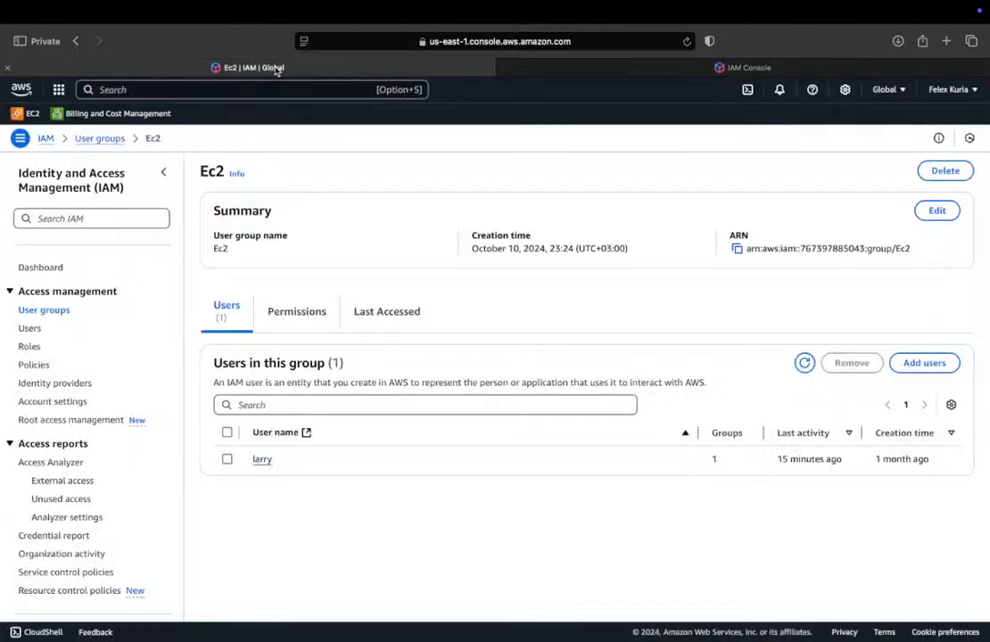
- Open the Ec2 group's attach-permission-policies page and search the policies for access-analyzer
left_click(309, 318)
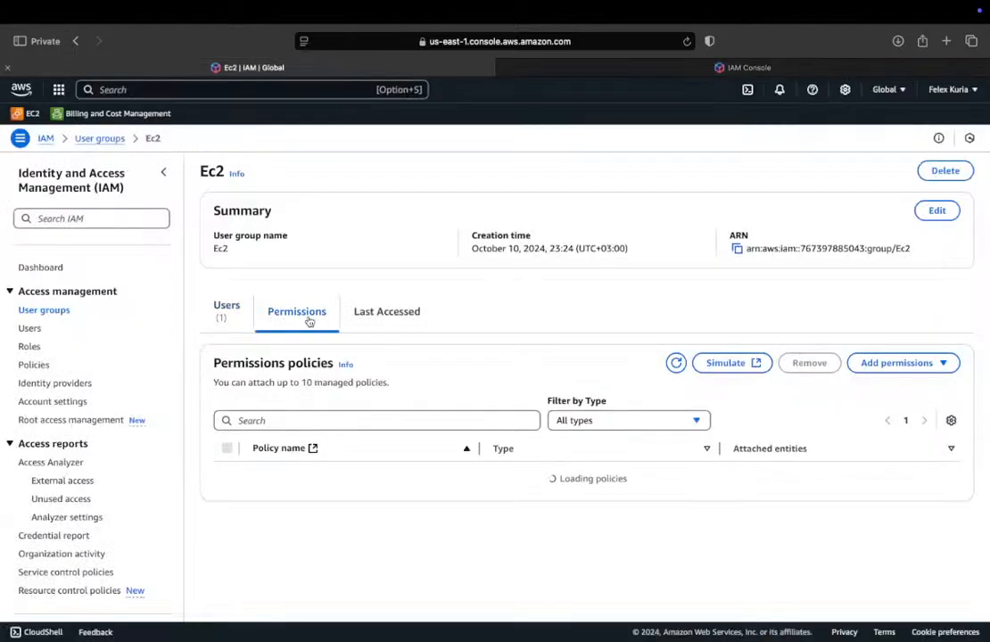
left_click(892, 366)
left_click(892, 387)
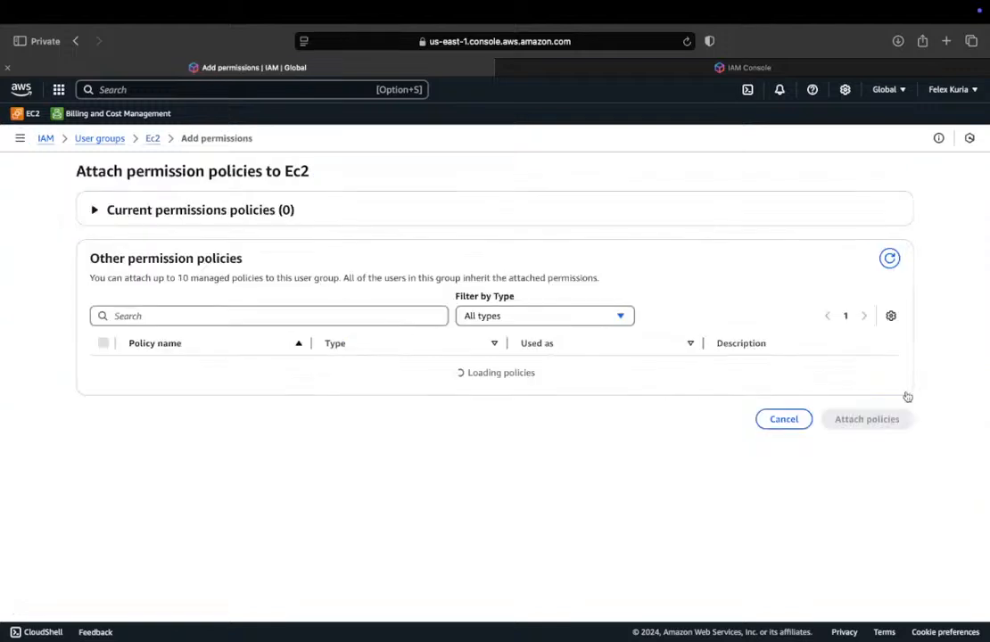
left_click(244, 318)
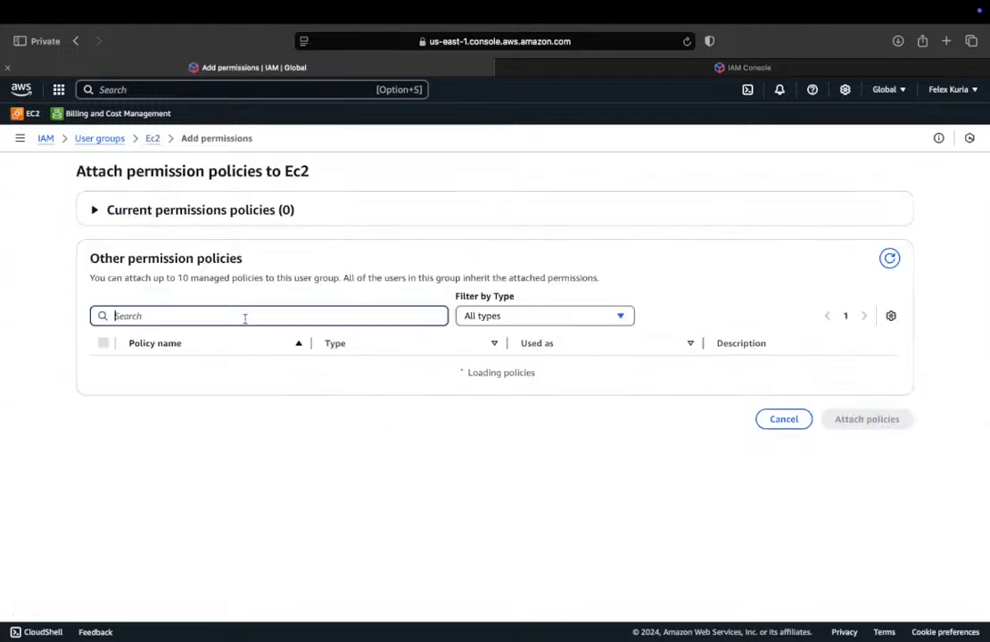
type("access-analyzer")
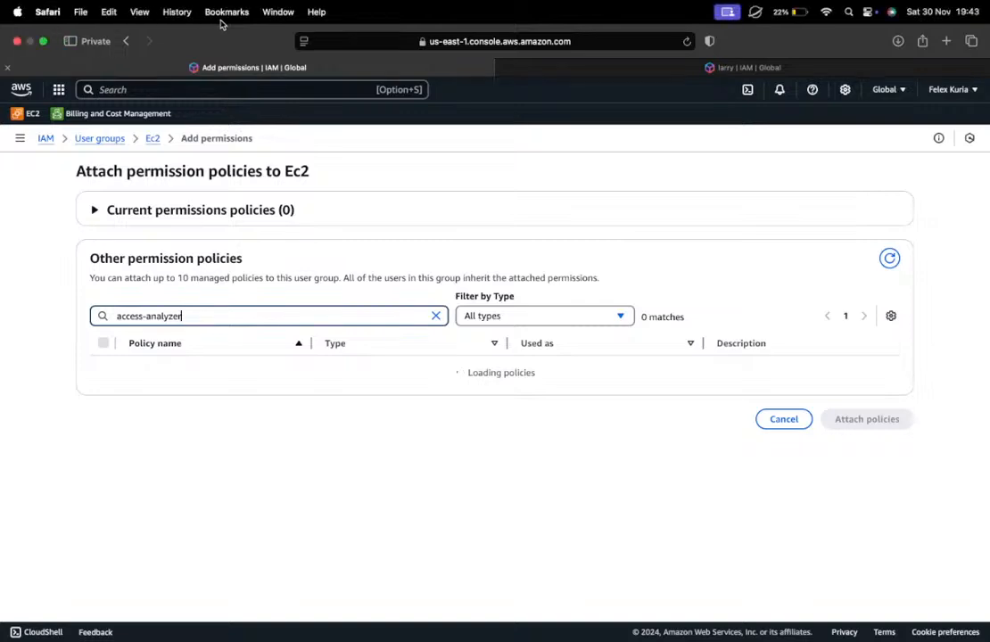
- Switch to the Edit bucket policy window to recheck the permission error, then return to the Add permissions window
left_click(278, 11)
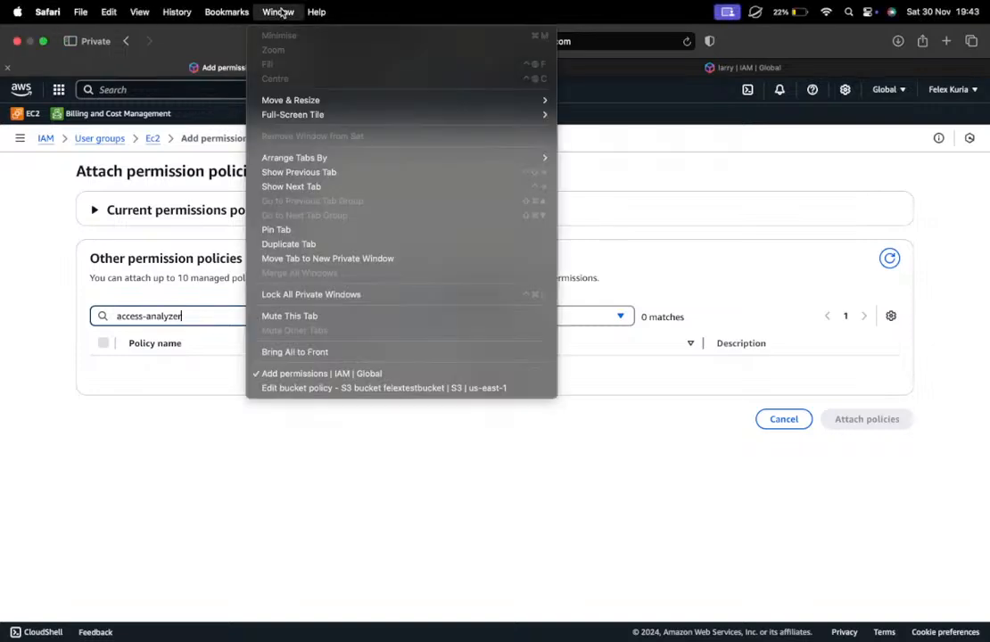
left_click(295, 388)
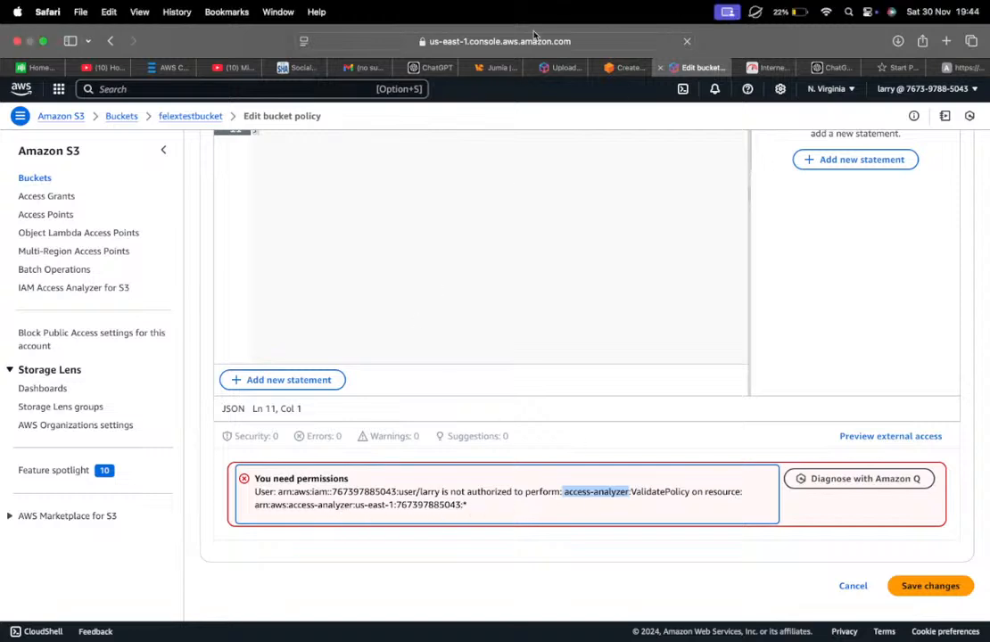
left_click(280, 12)
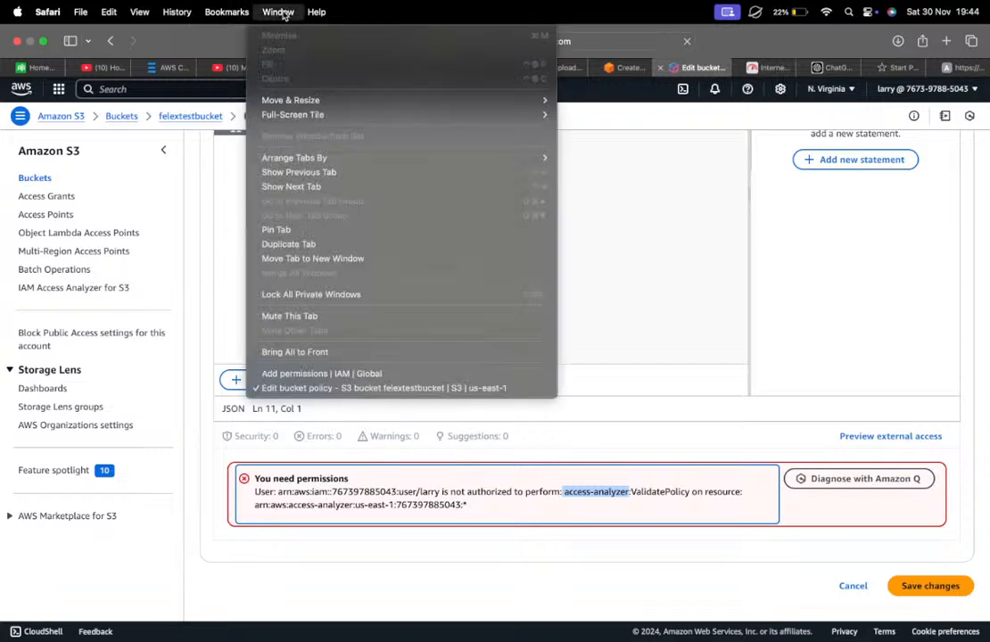
left_click(300, 373)
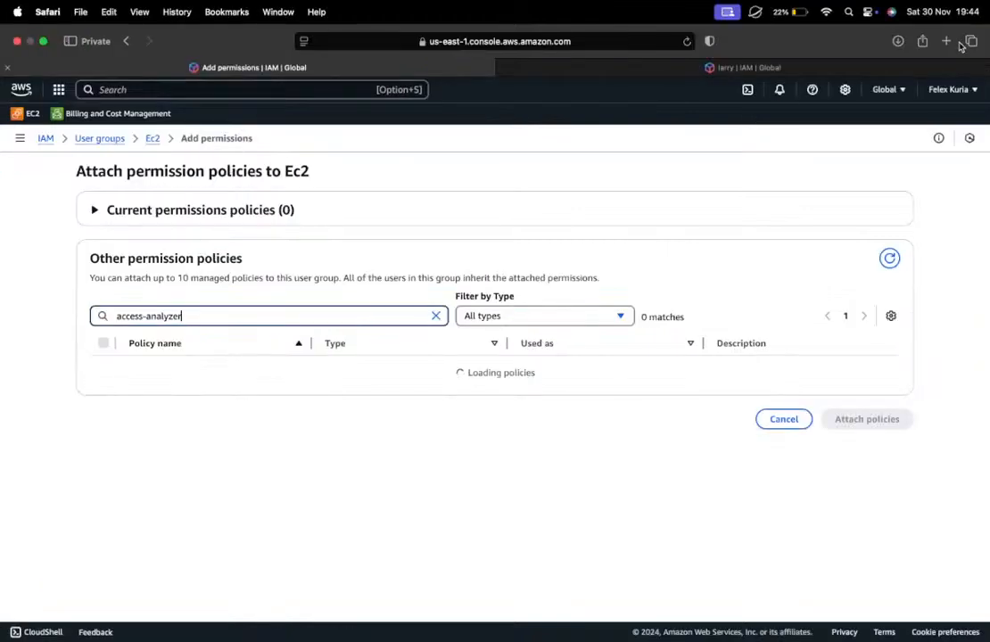
- In a new tab, search the web for access-analyzer and open the AWS IAM Access Analyzer page
left_click(951, 46)
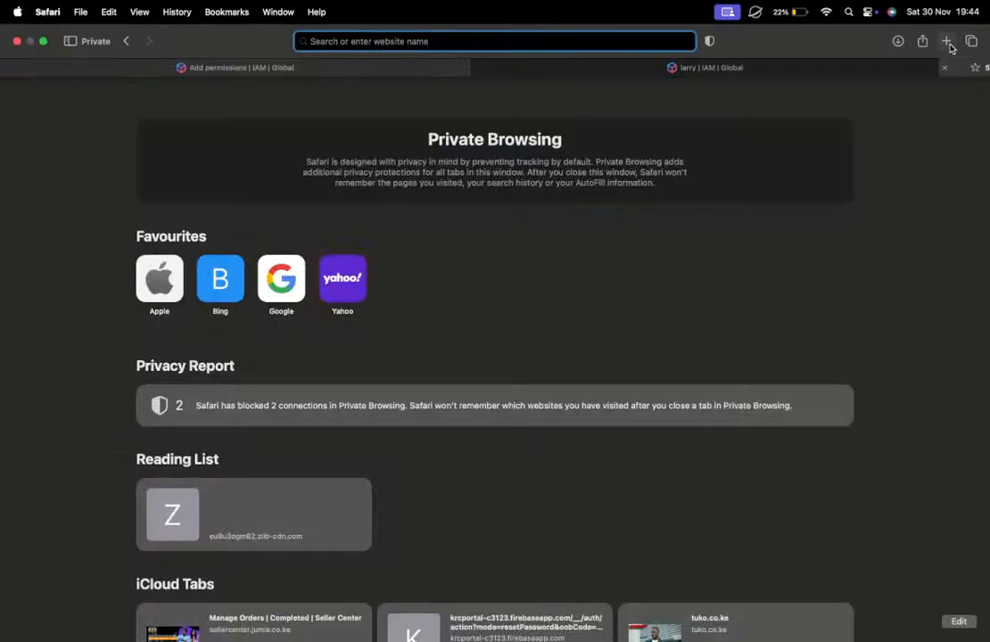
type("access-analyzer")
key("super+a")
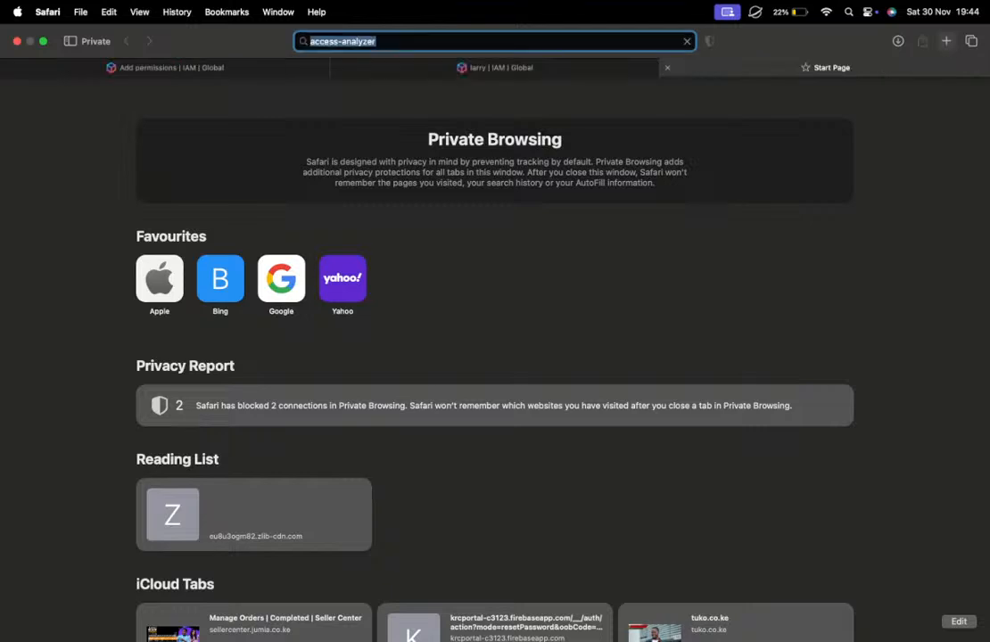
key("Return")
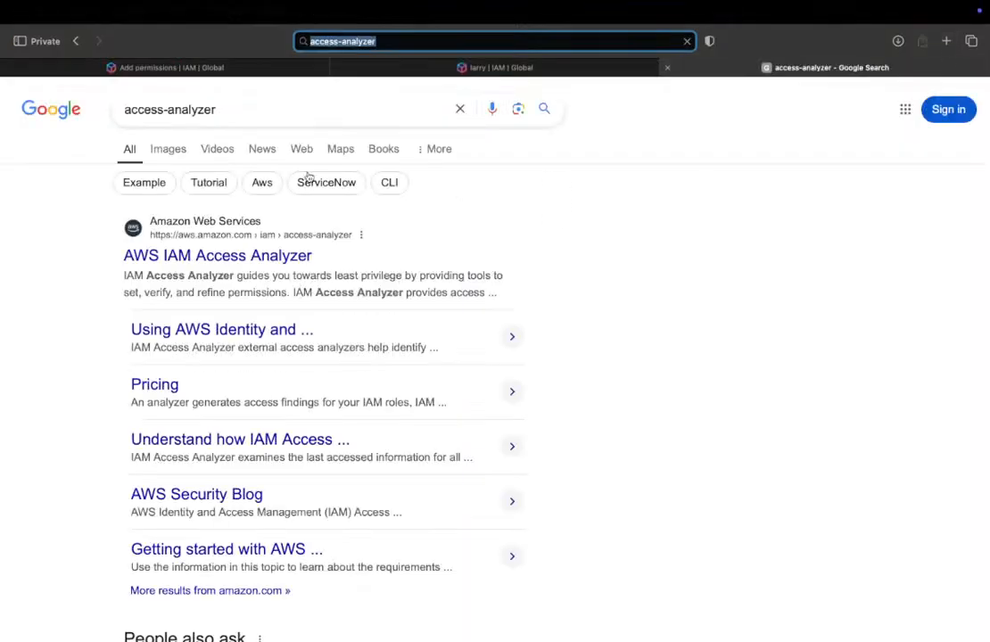
left_click(282, 264)
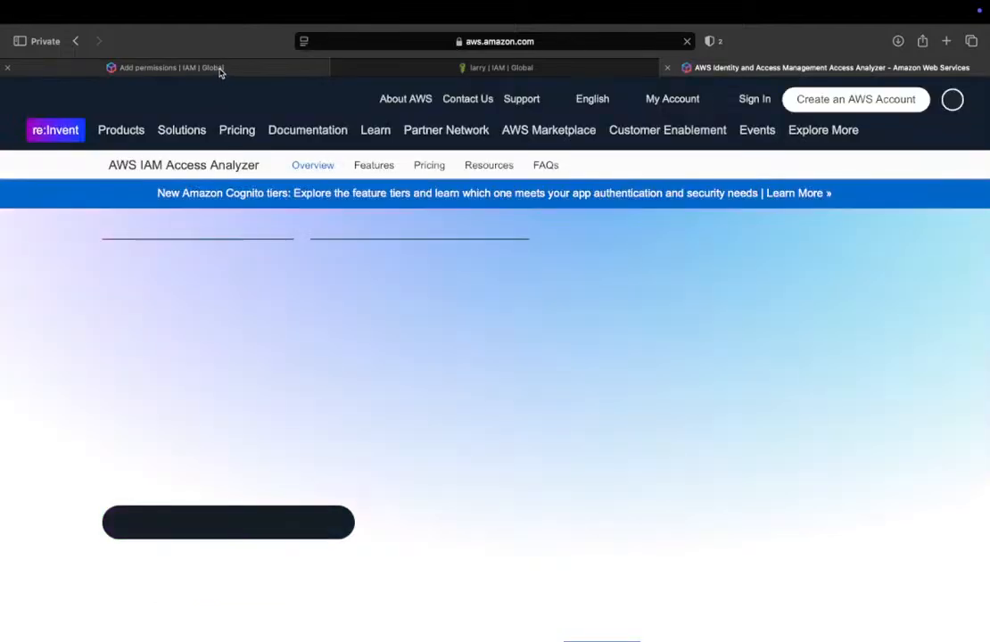
- Back on the Add permissions page, try searching policies for s3, then clear the policy search
left_click(222, 72)
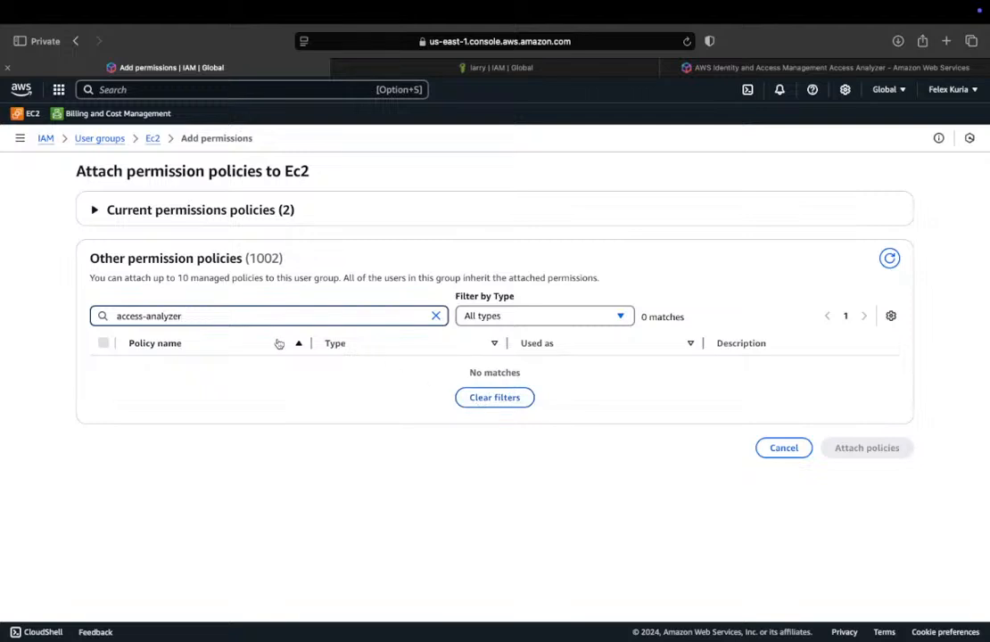
key("BackSpace")
key("BackSpace")
key("BackSpace")
key("BackSpace")
key("BackSpace")
key("BackSpace")
key("BackSpace")
key("BackSpace")
key("BackSpace")
key("BackSpace")
key("BackSpace")
key("BackSpace")
key("BackSpace")
key("BackSpace")
key("BackSpace")
type("s3")
left_click(436, 317)
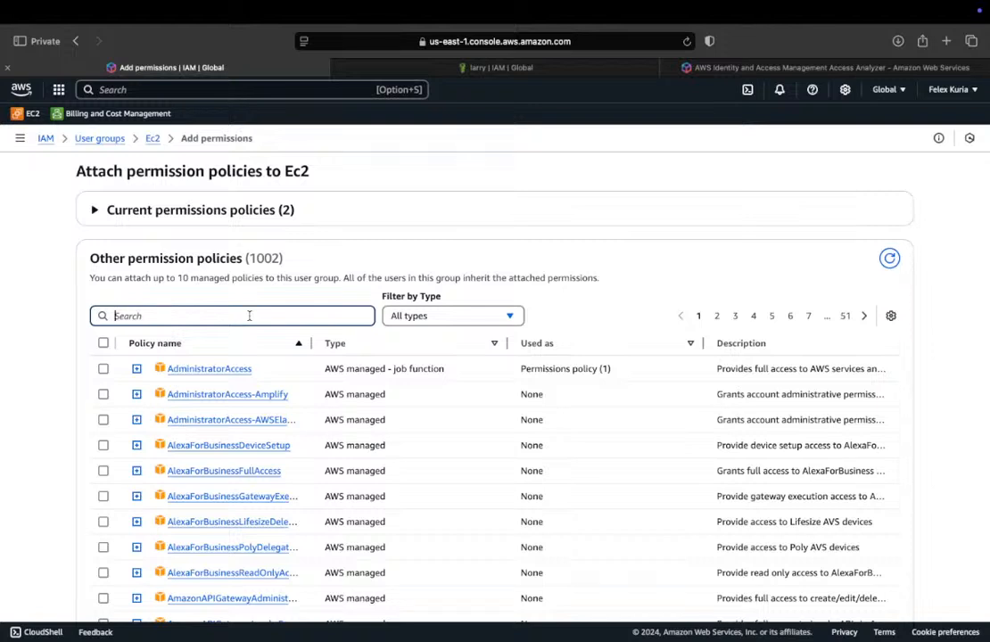
- Close the Explainer popup on the IAM Access Analyzer page and scroll through its overview
left_click(788, 69)
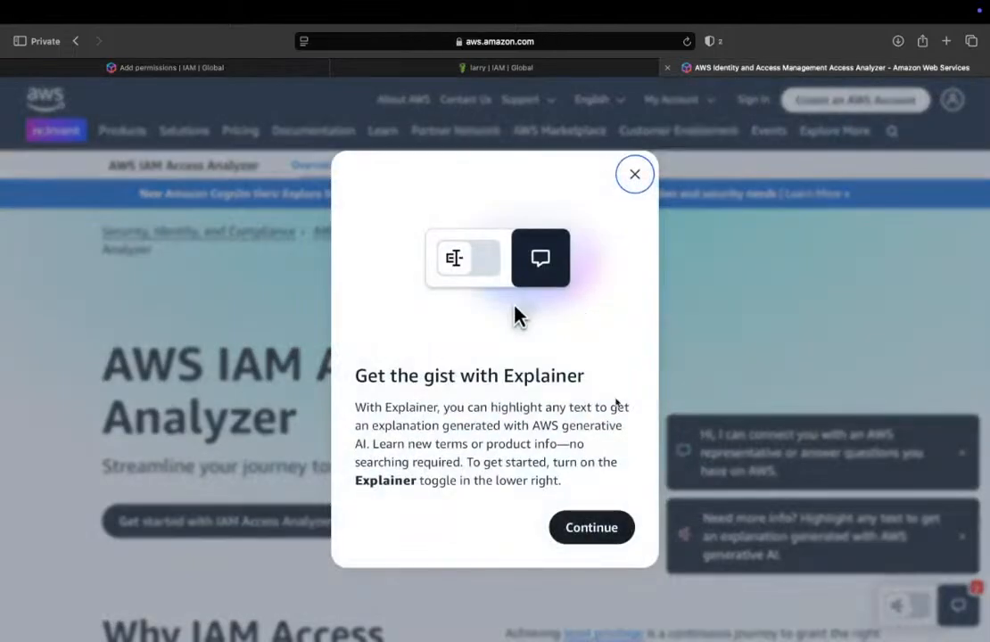
left_click(634, 175)
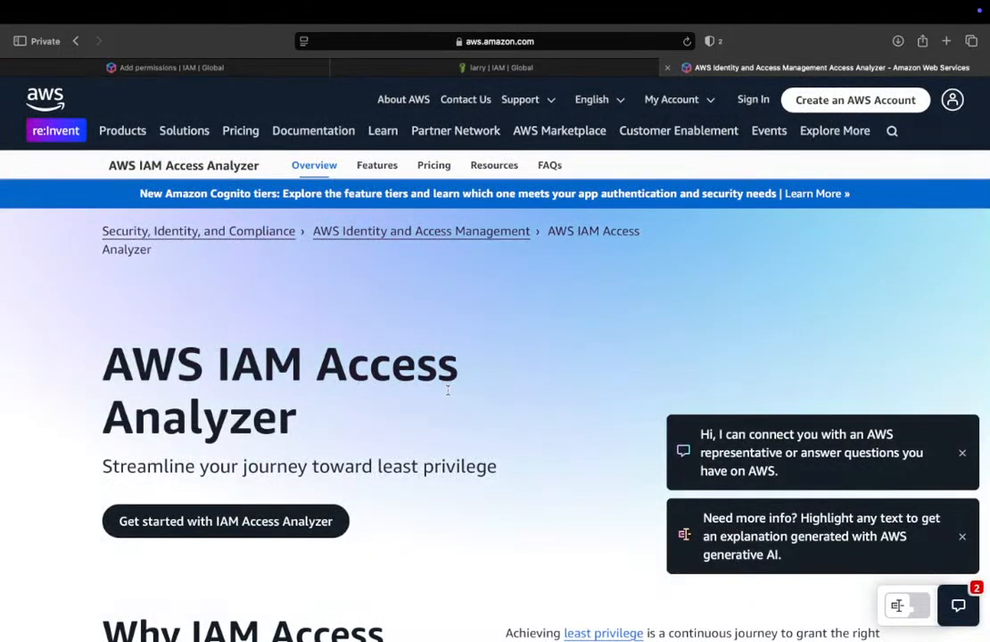
scroll(448, 390, "down", 5)
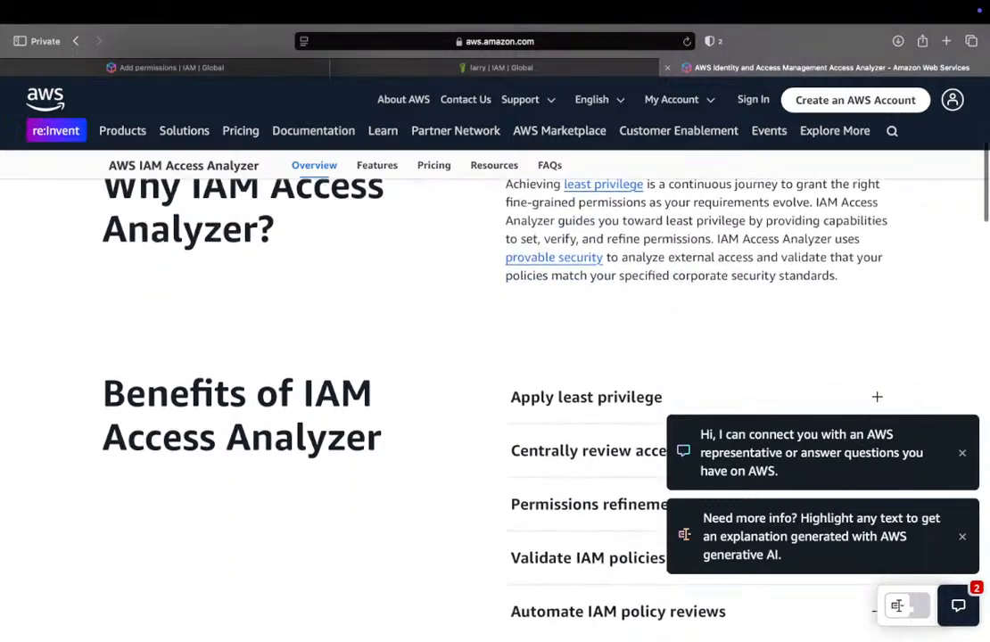
scroll(495, 393, "down", 4)
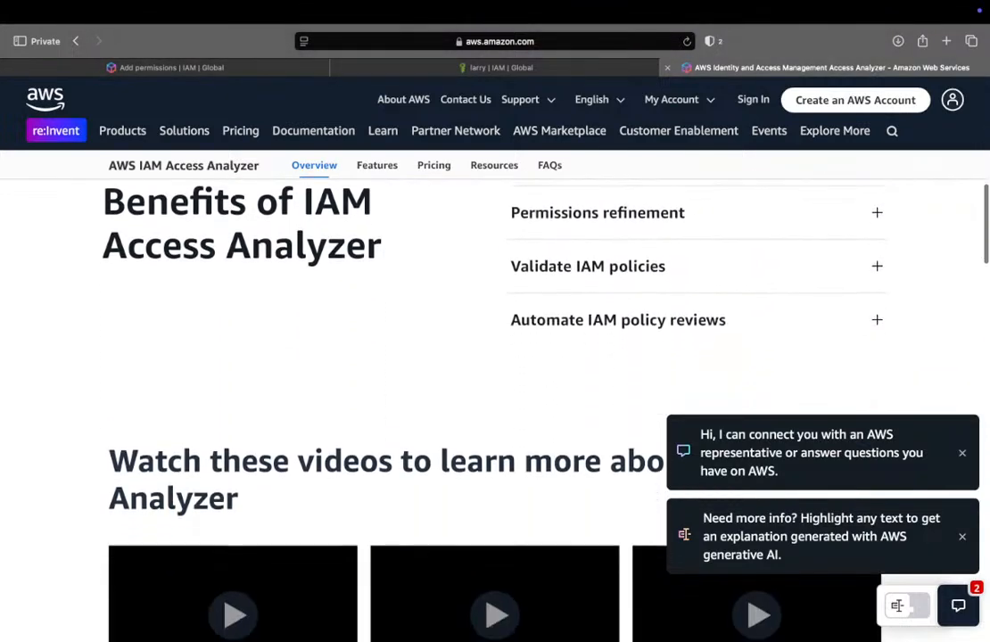
scroll(519, 316, "down", 4)
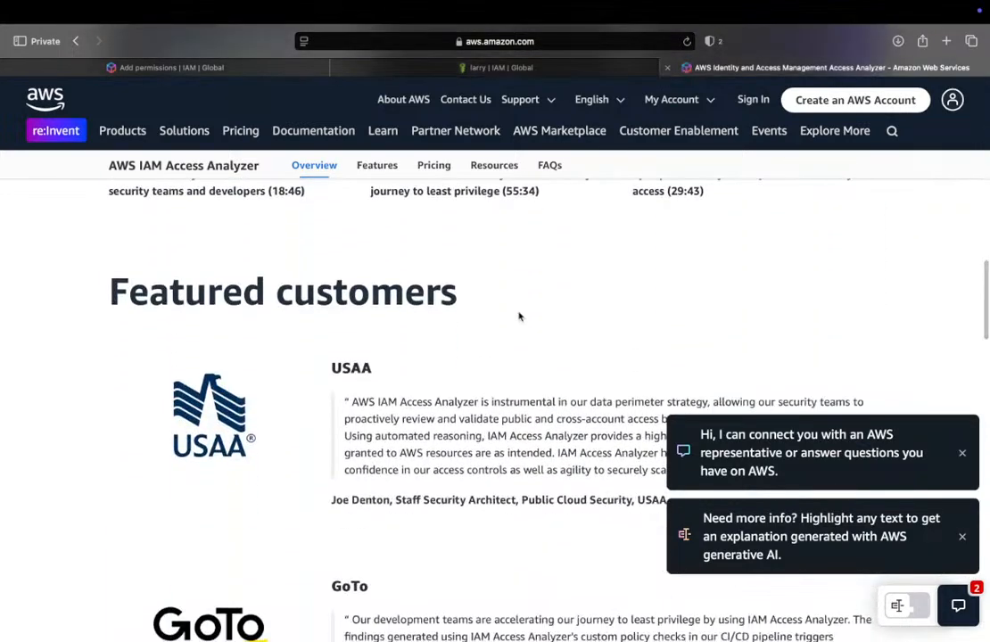
- Switch to the main browser window's ChatGPT tab and ask "how to enable access analyser for s3"
mouse_move(138, 5)
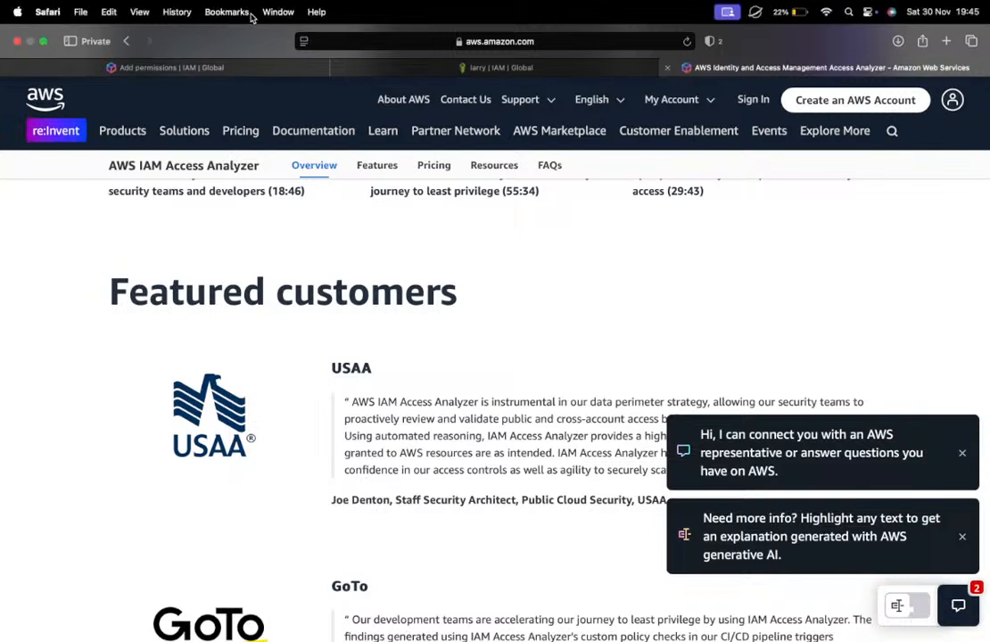
left_click(281, 11)
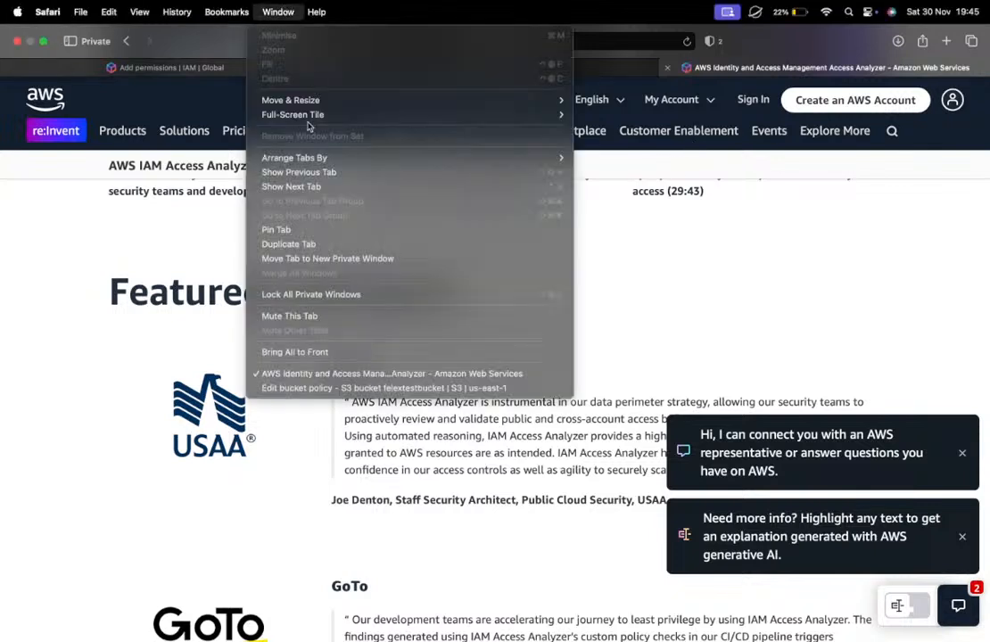
left_click(269, 389)
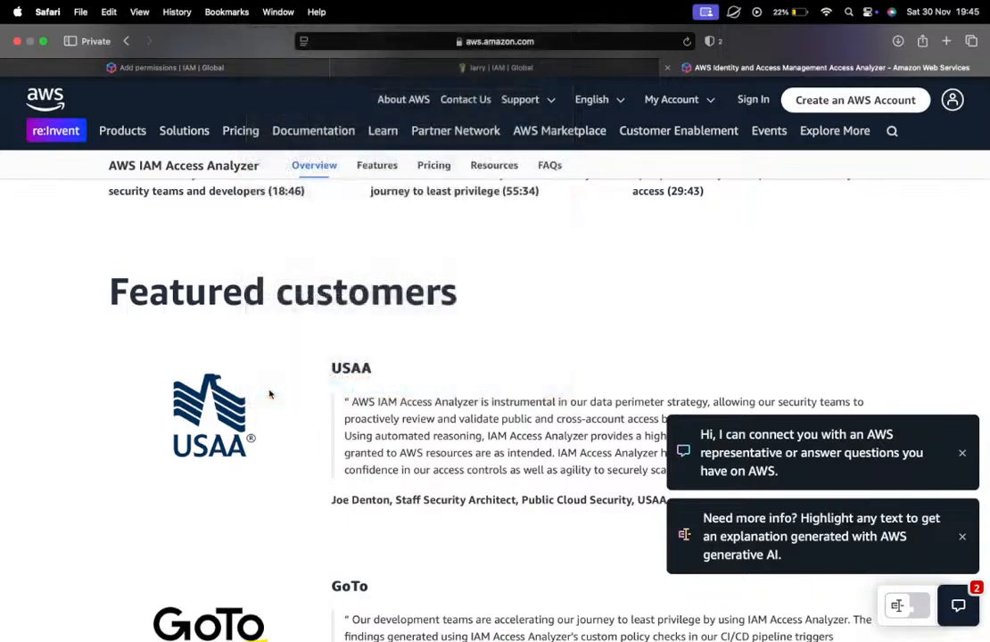
left_click(435, 67)
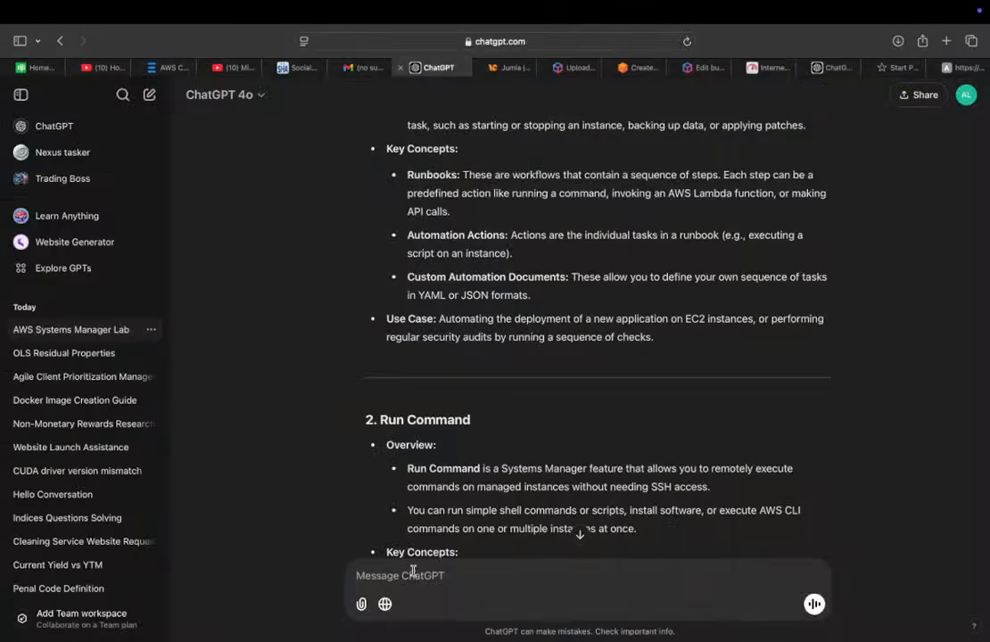
type("how to enable access ana")
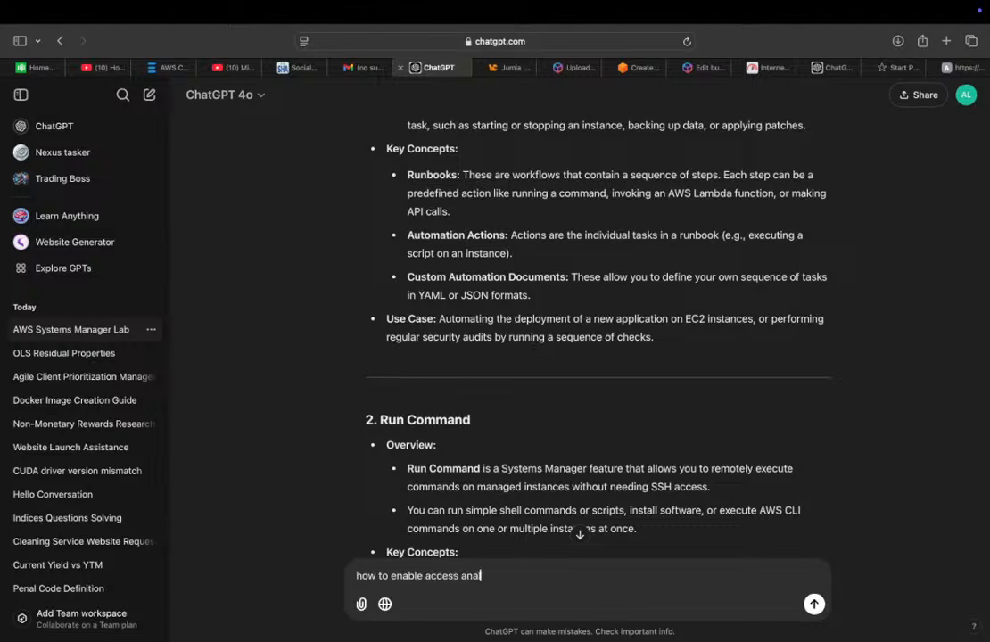
type("lay")
key("BackSpace")
key("BackSpace")
type("yser for s3")
left_click(814, 604)
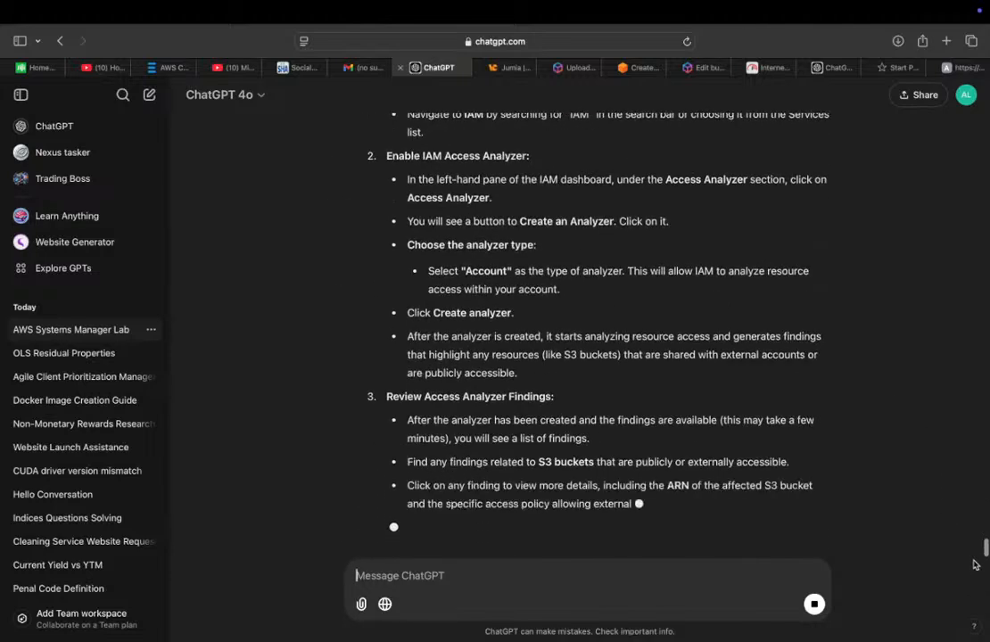
- Read through ChatGPT's instructions for enabling Access Analyzer for S3
mouse_move(986, 548)
left_mouse_down()
mouse_move(986, 483)
mouse_move(986, 536)
left_mouse_up()
scroll(986, 535, "down", 1)
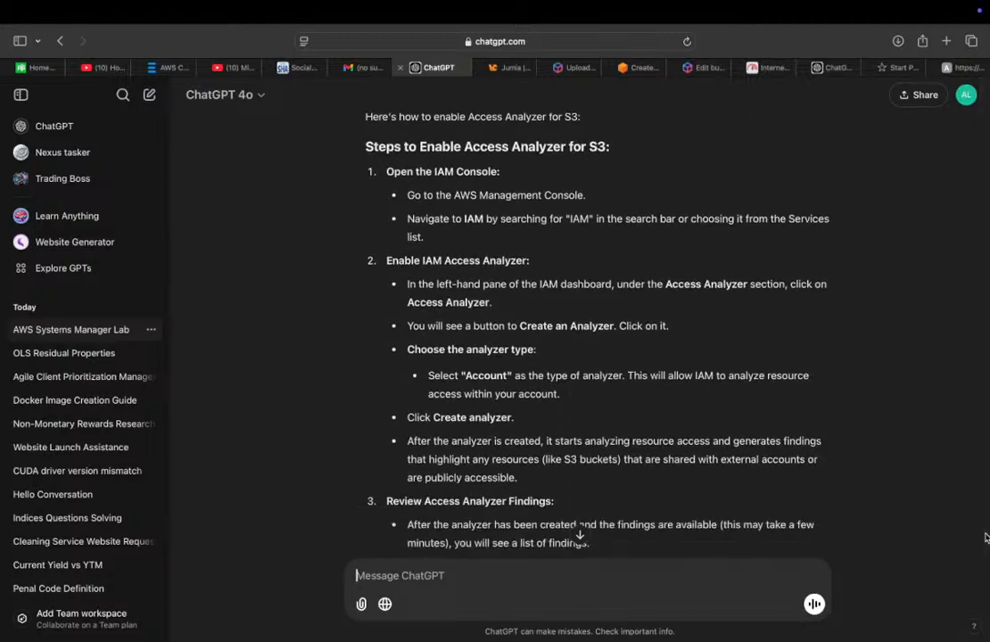
scroll(986, 538, "down", 1)
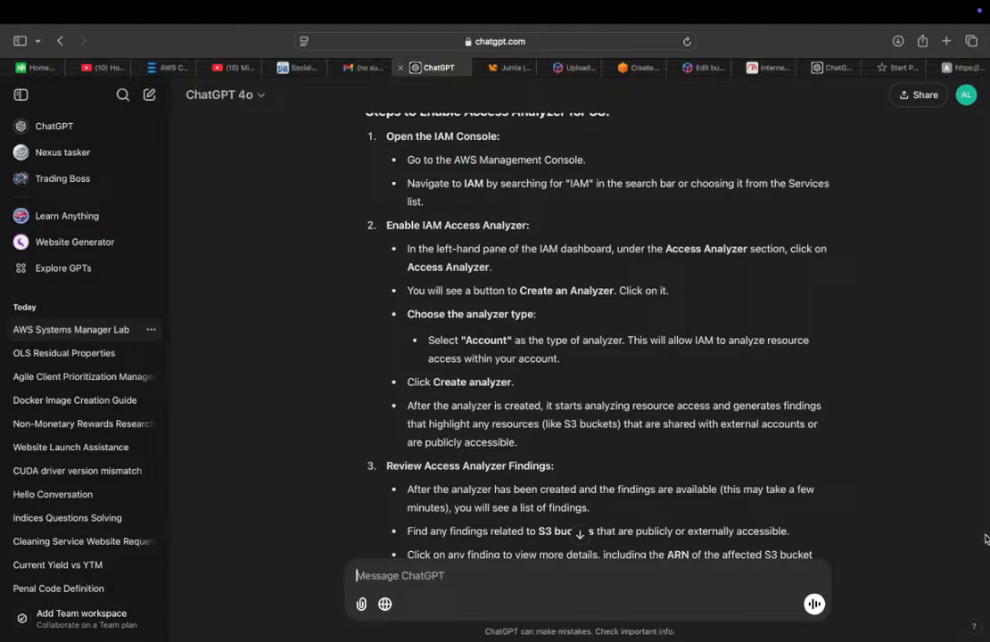
scroll(986, 538, "down", 2)
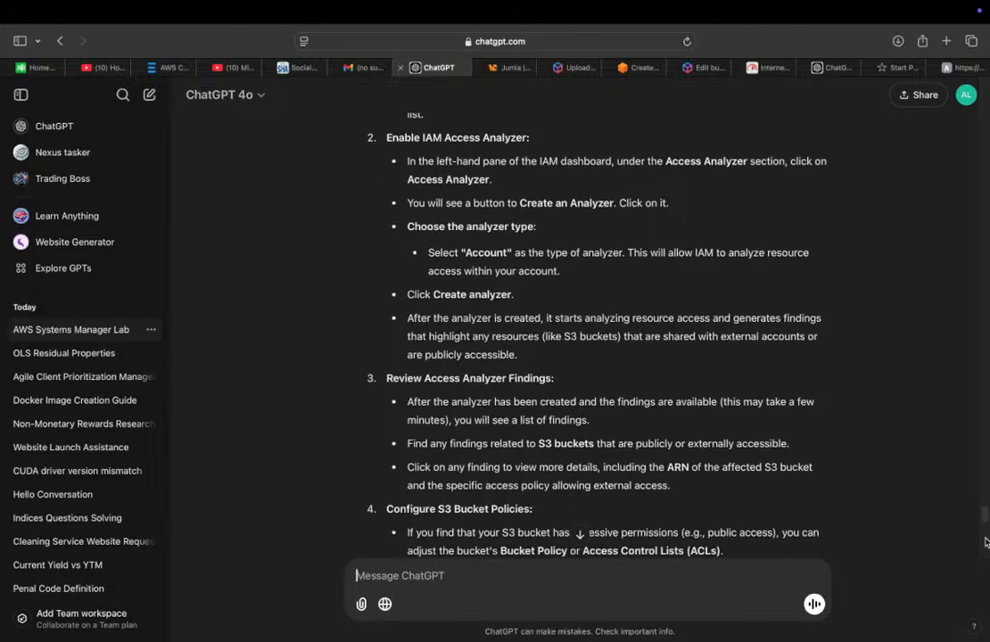
scroll(986, 541, "down", 4)
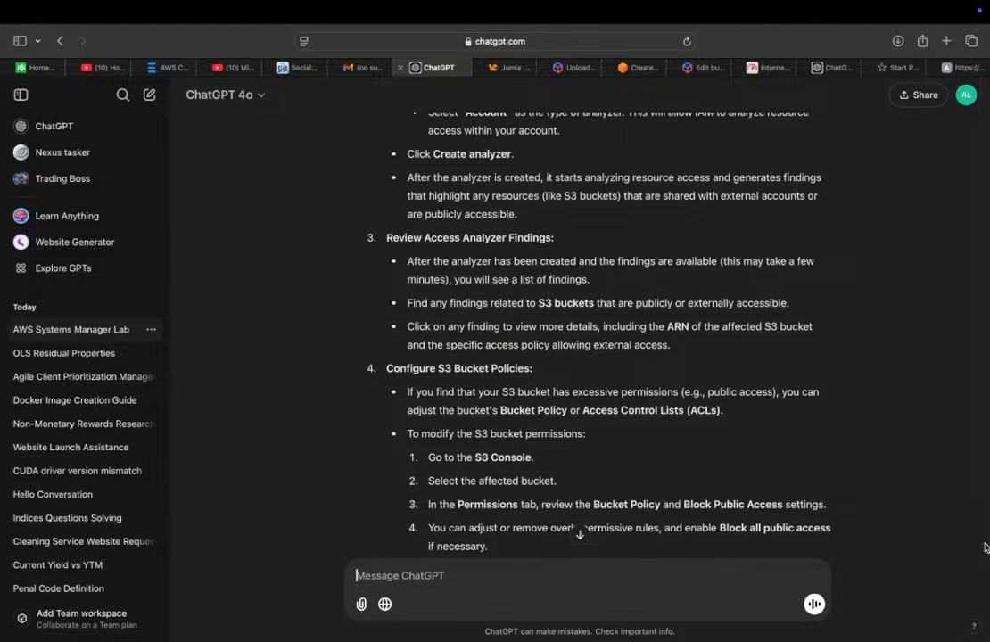
scroll(986, 548, "down", 2)
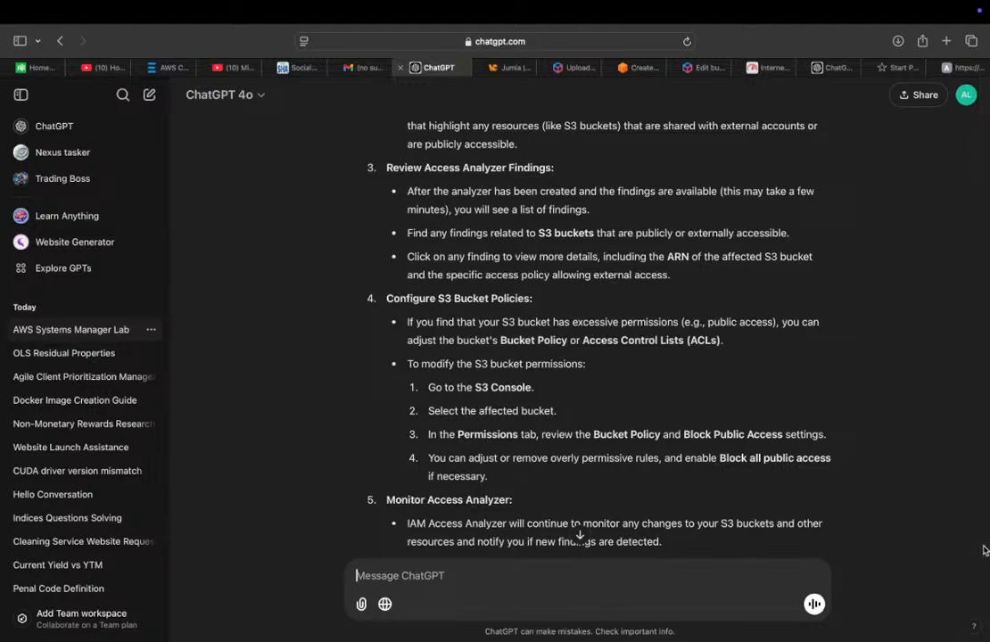
scroll(985, 551, "down", 2)
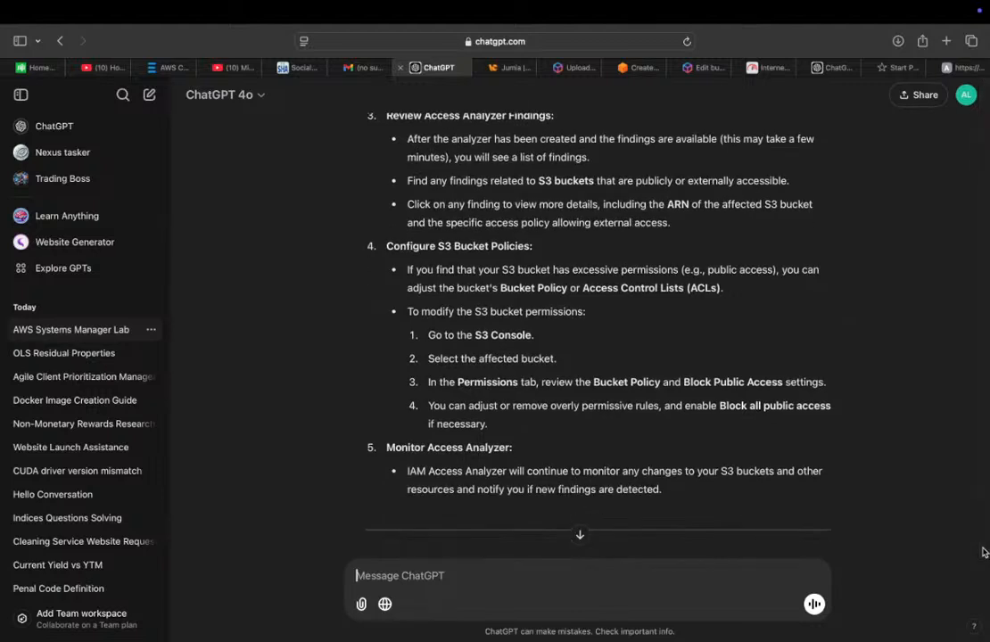
scroll(985, 552, "down", 3)
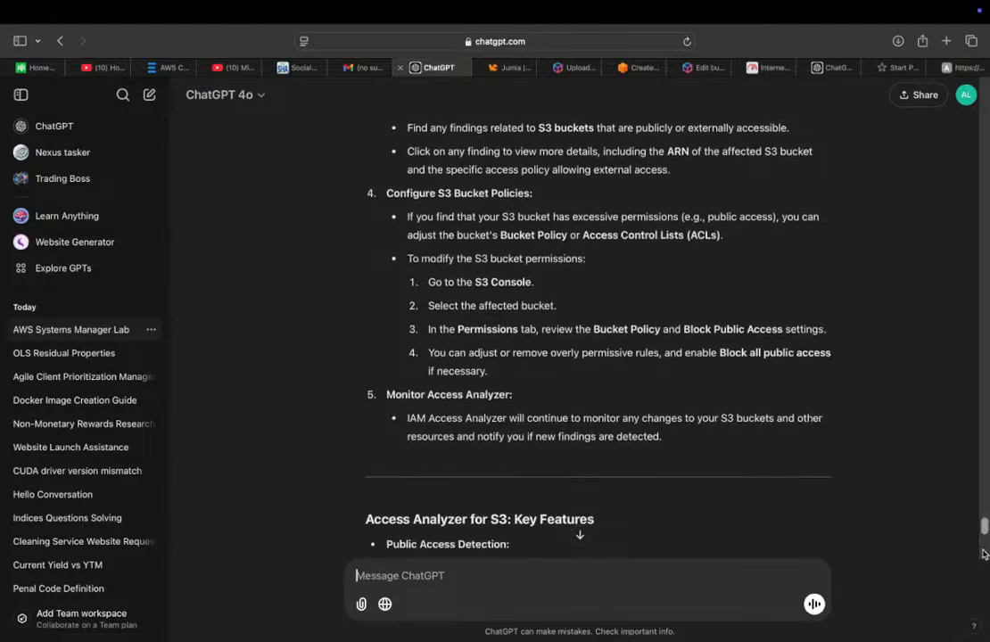
scroll(985, 556, "down", 1)
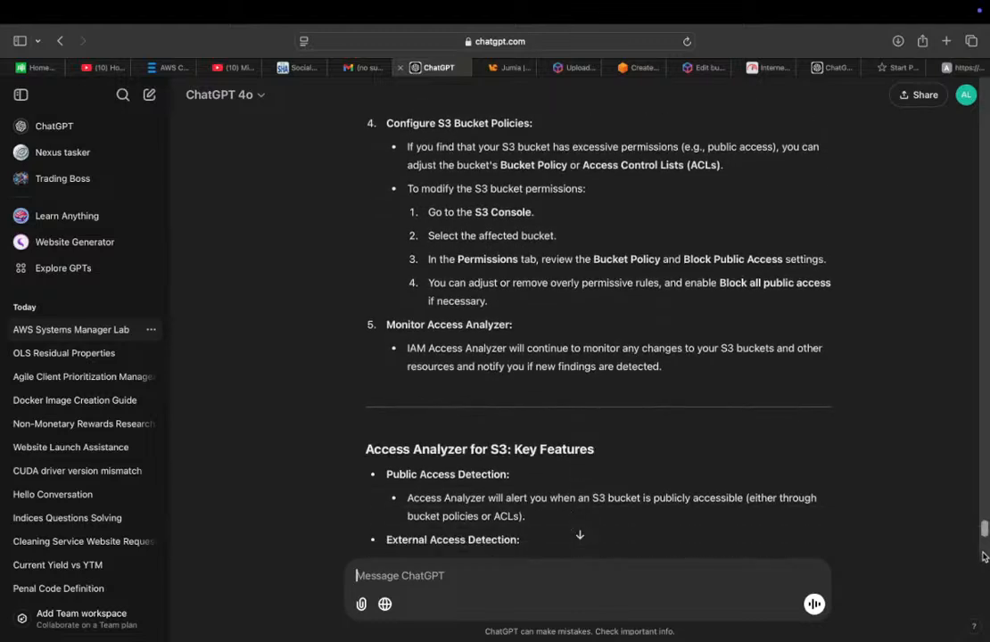
scroll(985, 557, "down", 2)
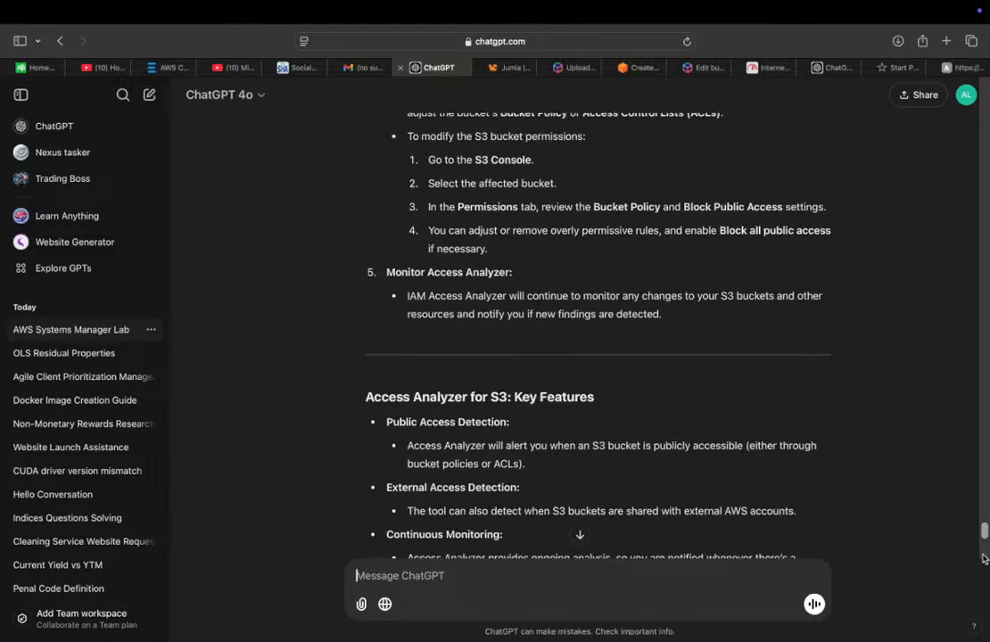
scroll(984, 559, "down", 4)
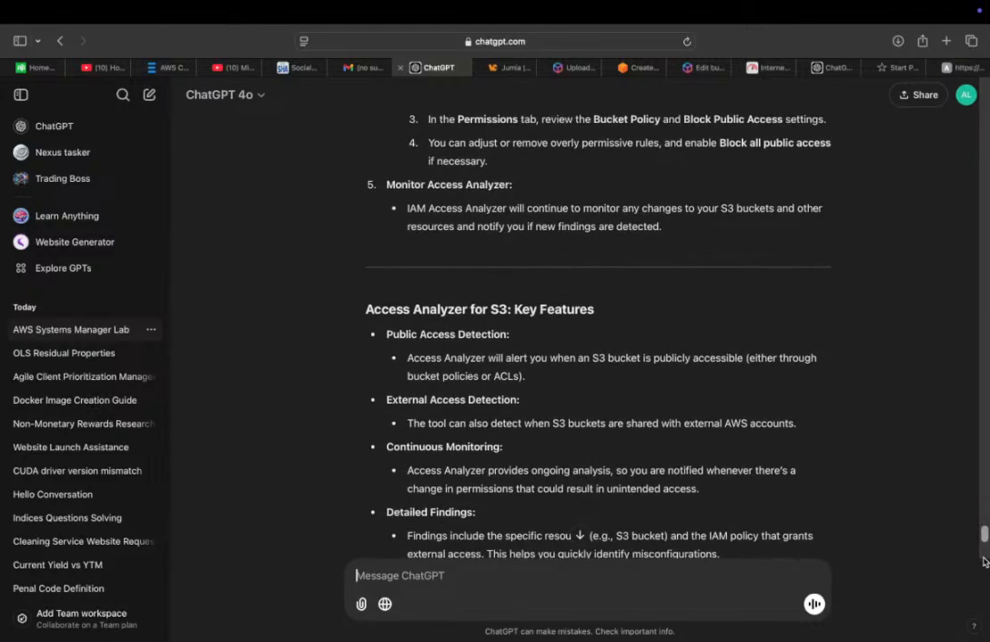
- Switch to the AWS console window and open the S3 service from the console search
scroll(985, 562, "down", 2)
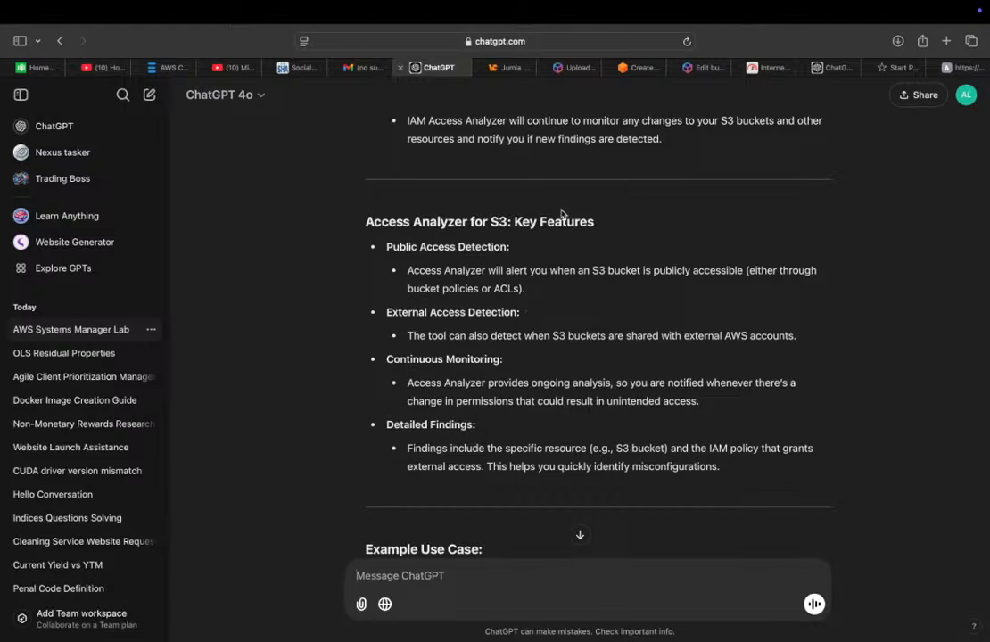
mouse_move(168, 3)
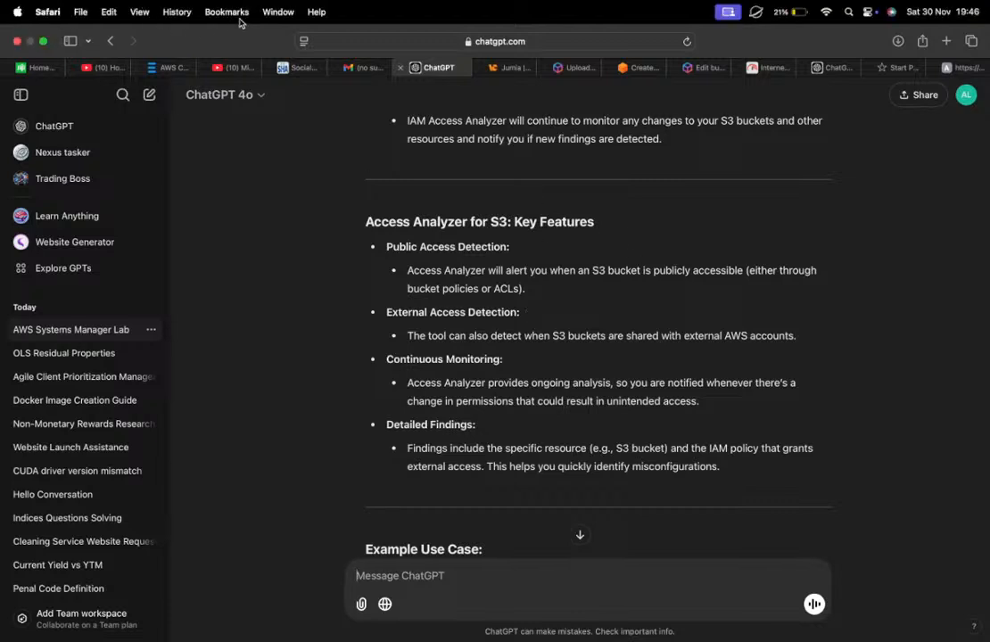
left_click(277, 12)
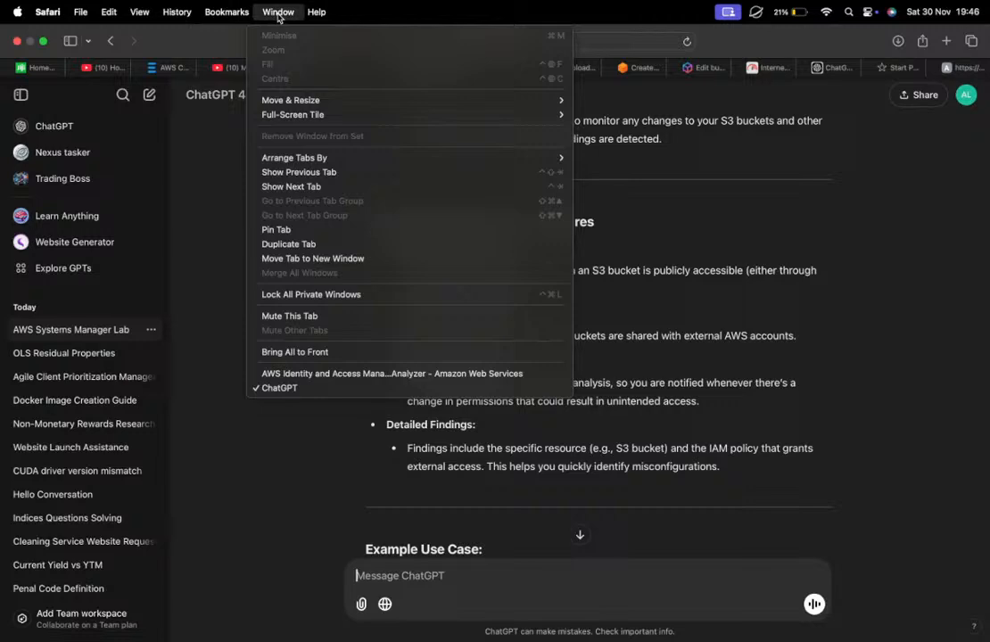
left_click(304, 374)
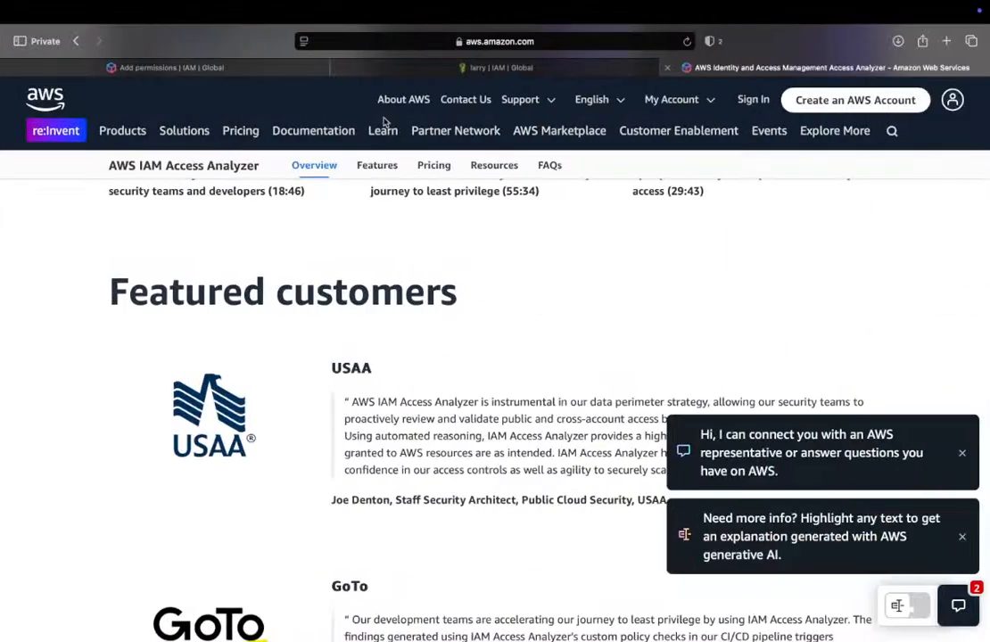
left_click(237, 64)
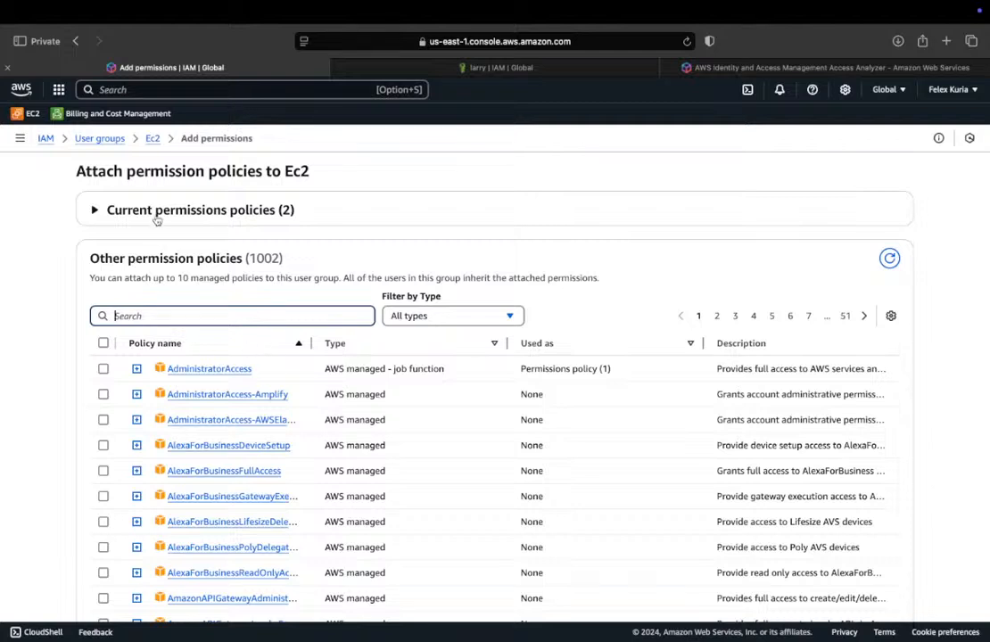
left_click(150, 89)
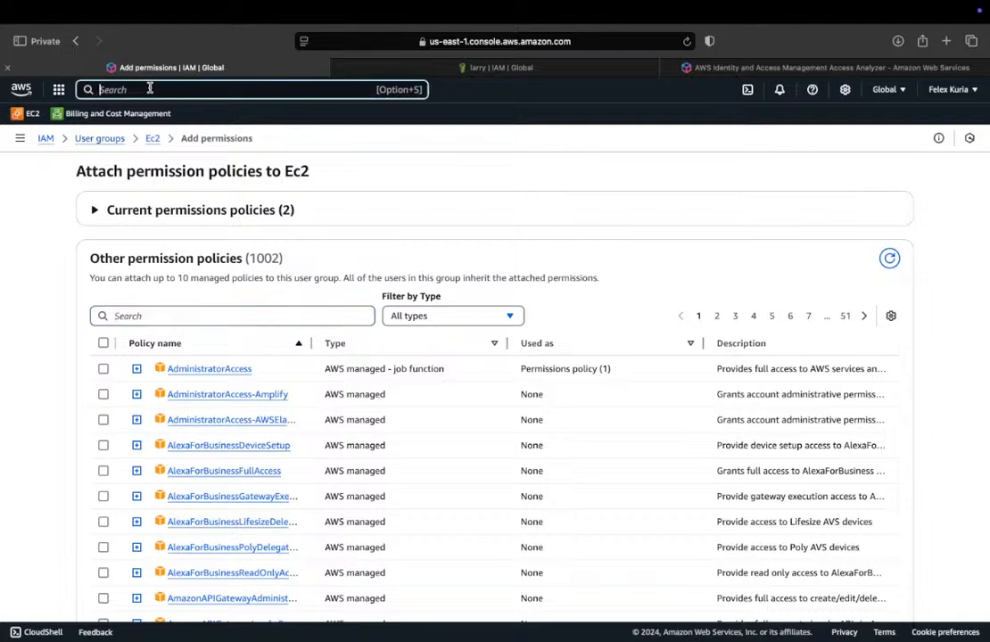
type("s3")
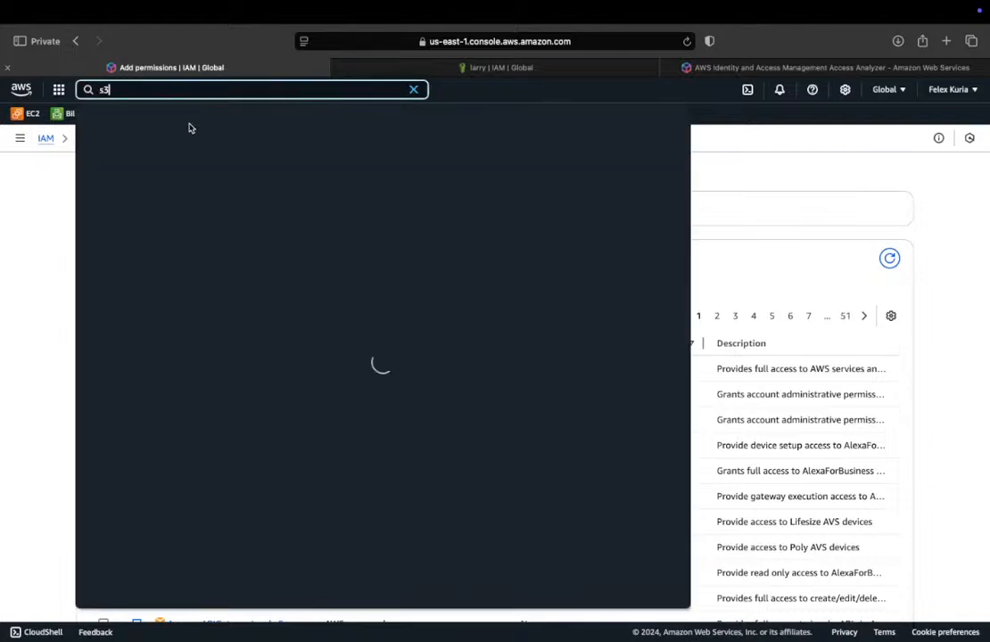
left_click(281, 166)
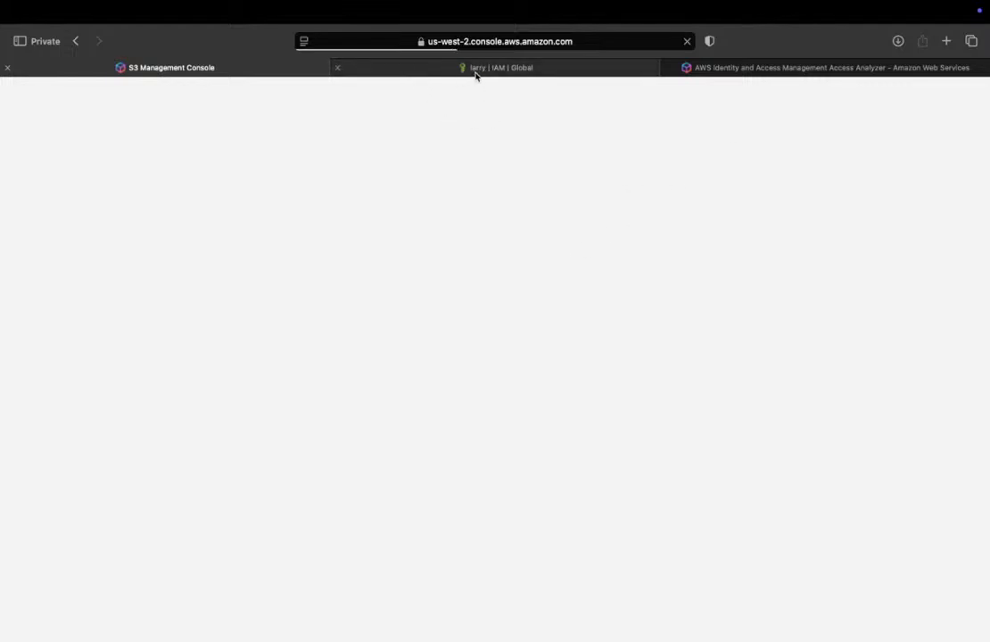
- Open IAM Access Analyzer from the IAM user page, then return to the S3 buckets list
left_click(520, 75)
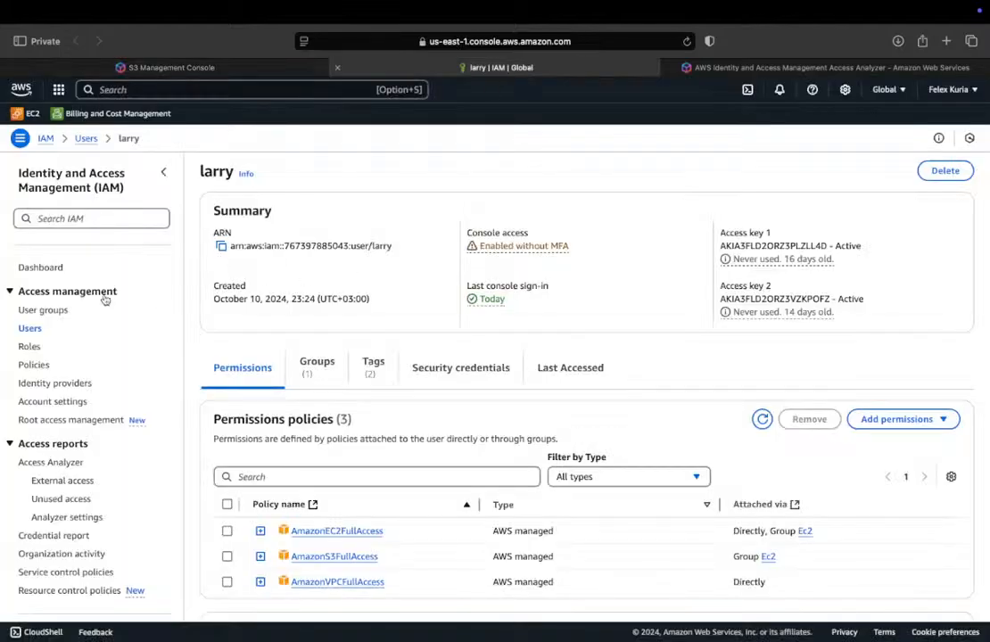
left_click(75, 462)
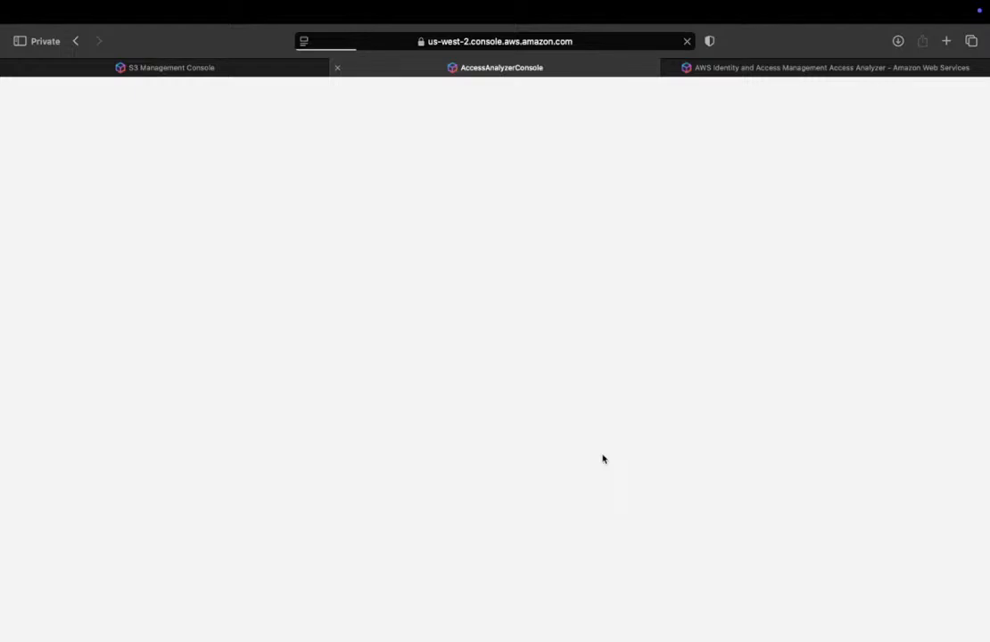
left_click(181, 65)
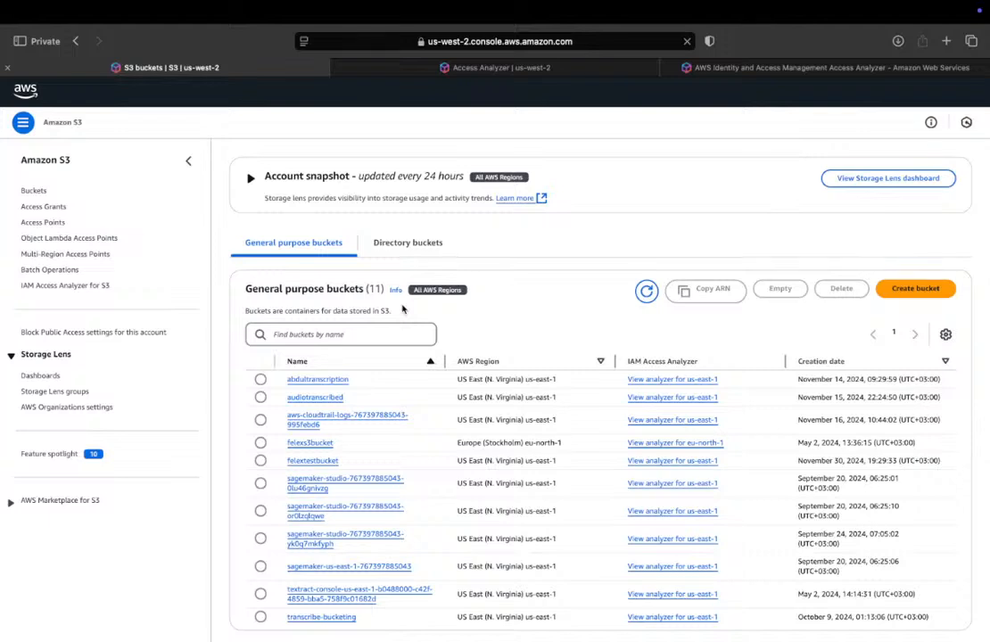
- Open felextestbucket and review the properties of its PDF object
left_click(319, 462)
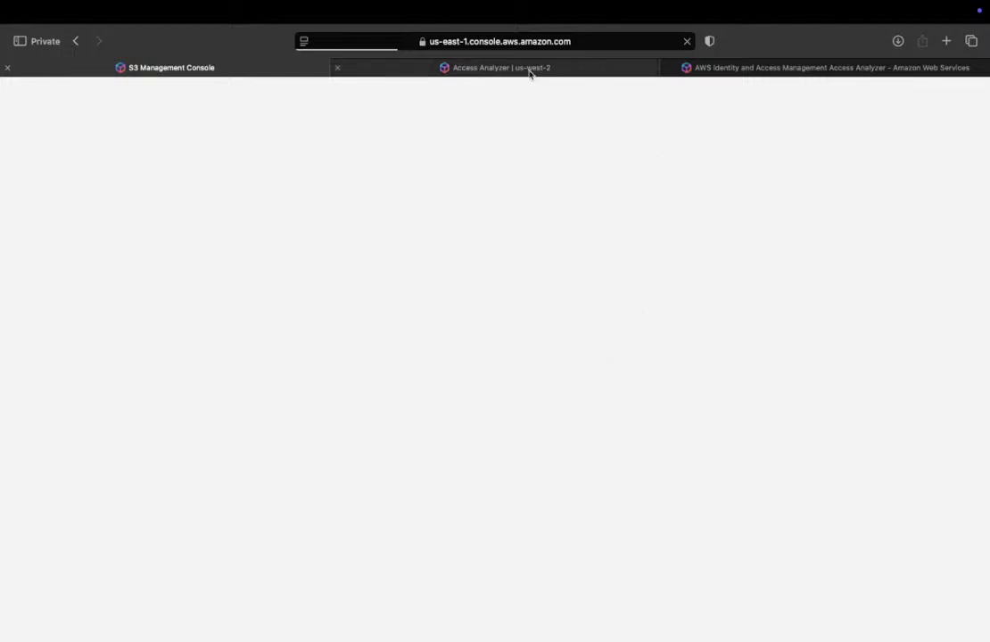
left_click(338, 69)
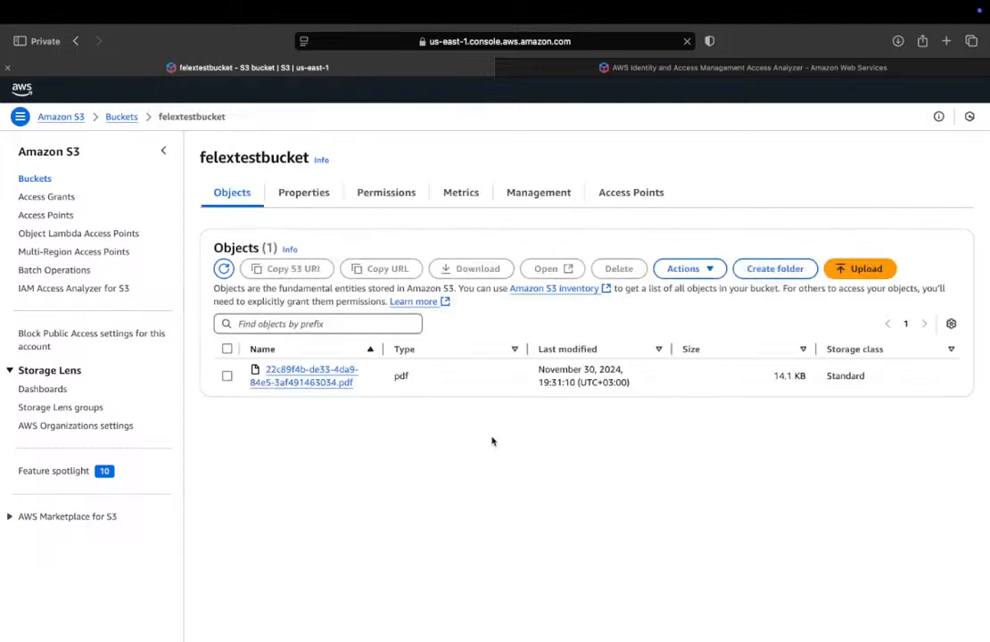
left_click(301, 377)
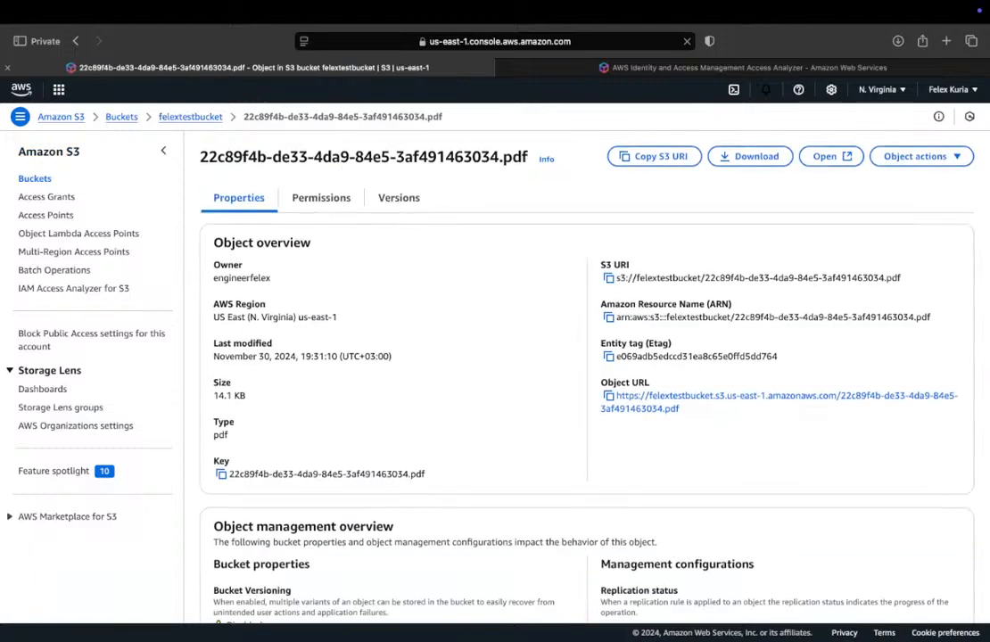
scroll(574, 346, "down", 6)
scroll(574, 375, "down", 5)
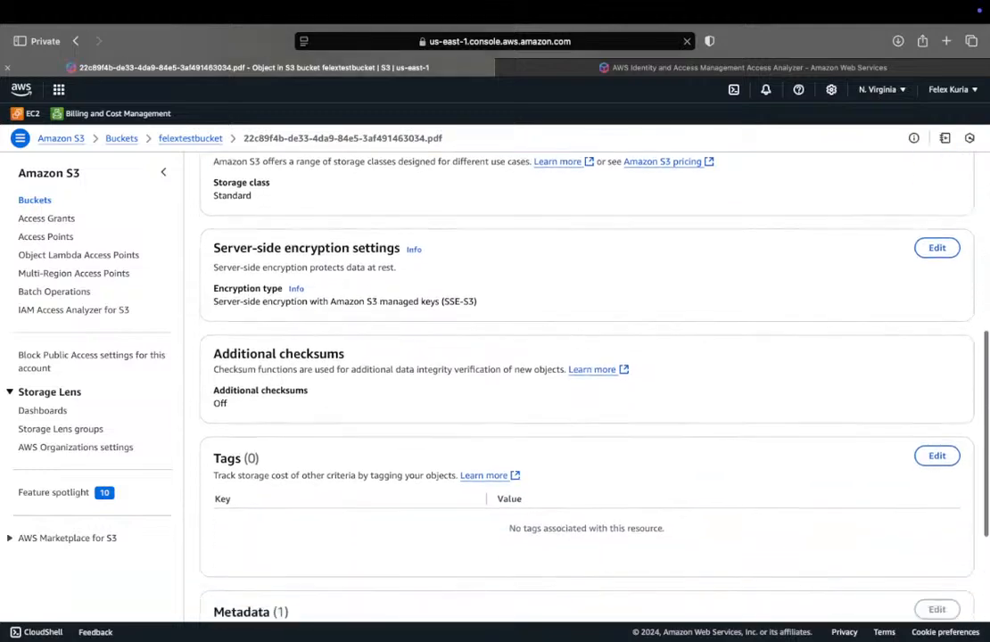
scroll(389, 194, "up", 10)
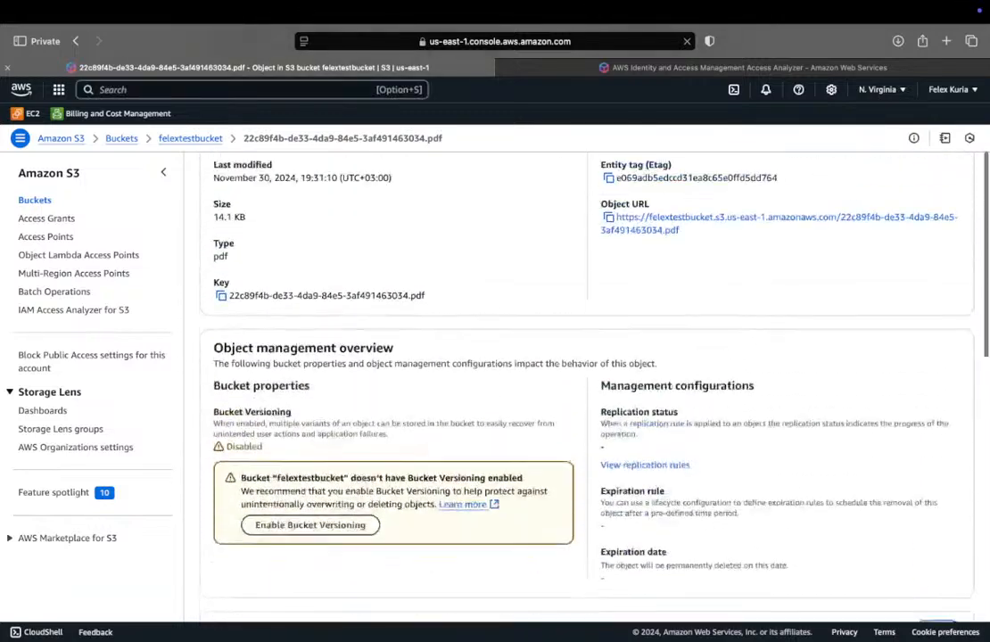
- Return to felextestbucket's permissions and start editing its bucket policy
left_click(190, 138)
left_click(384, 216)
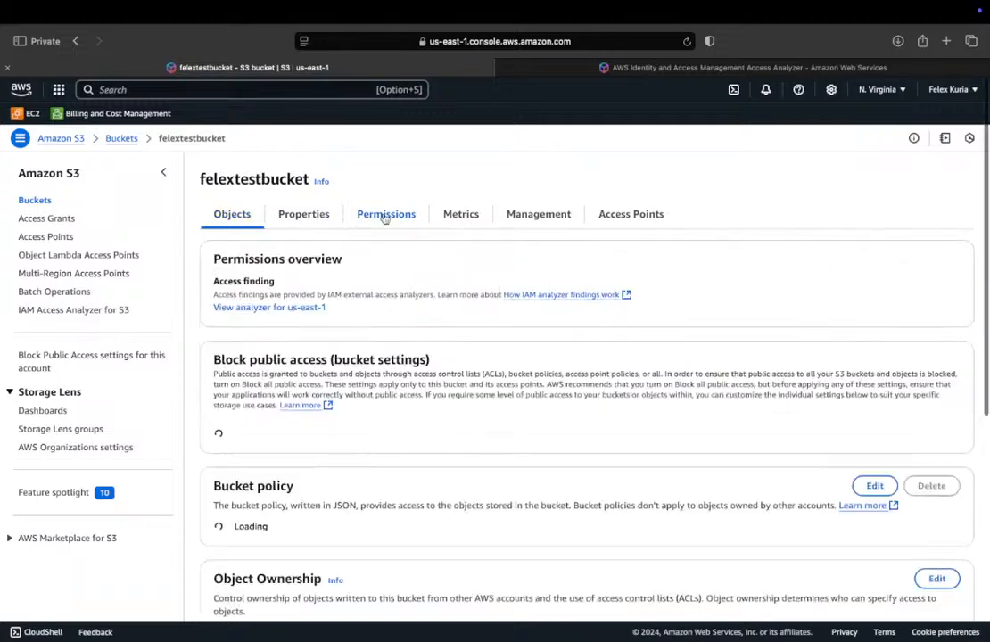
scroll(587, 352, "down", 5)
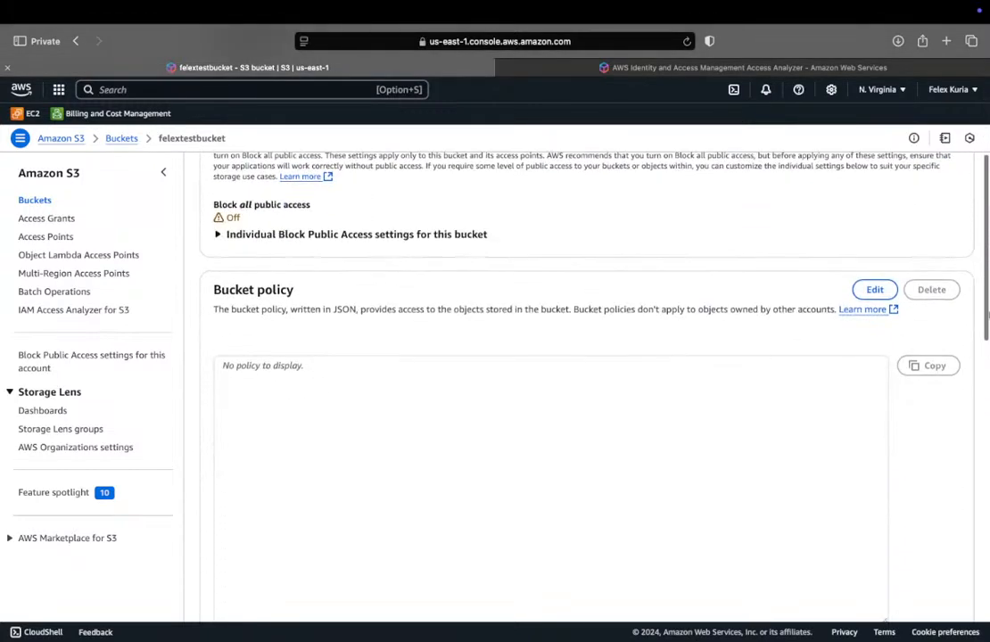
left_click(878, 292)
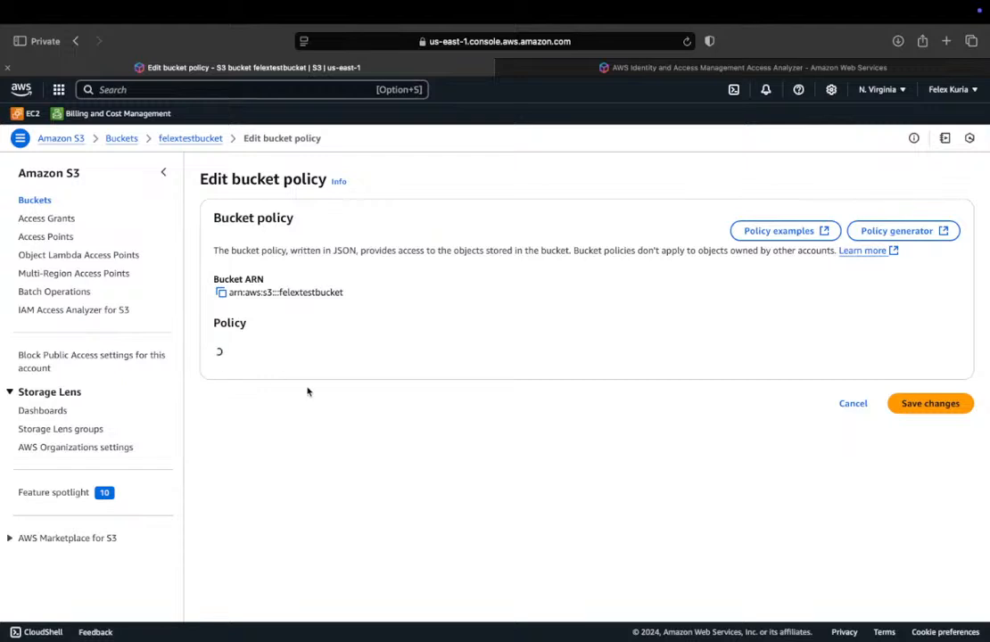
- Open Notes and copy the public-read bucket policy JSON from the S3 note
key("super+space")
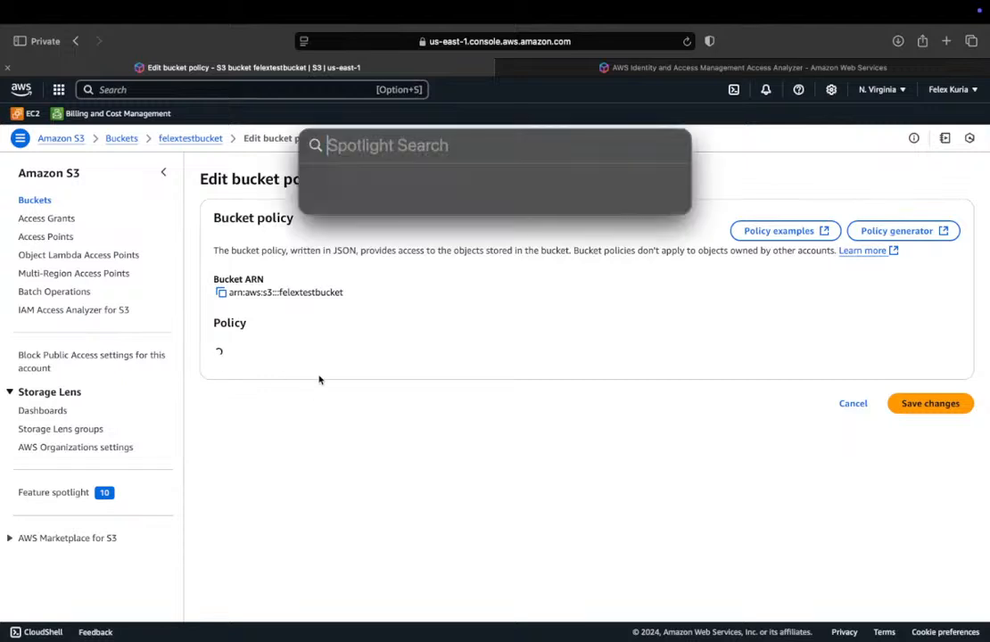
type("not")
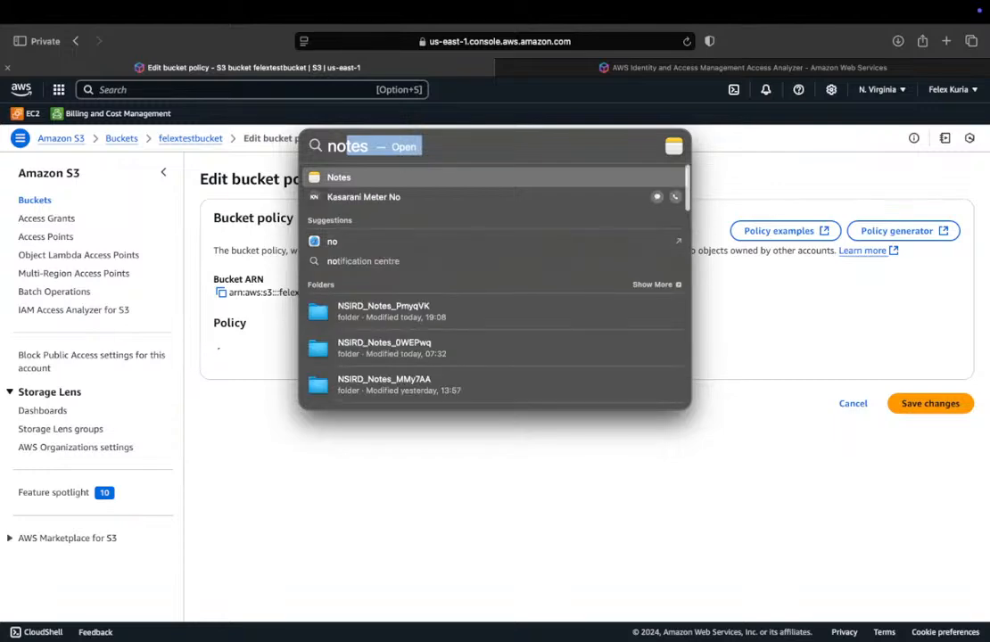
key("Return")
left_click(836, 349)
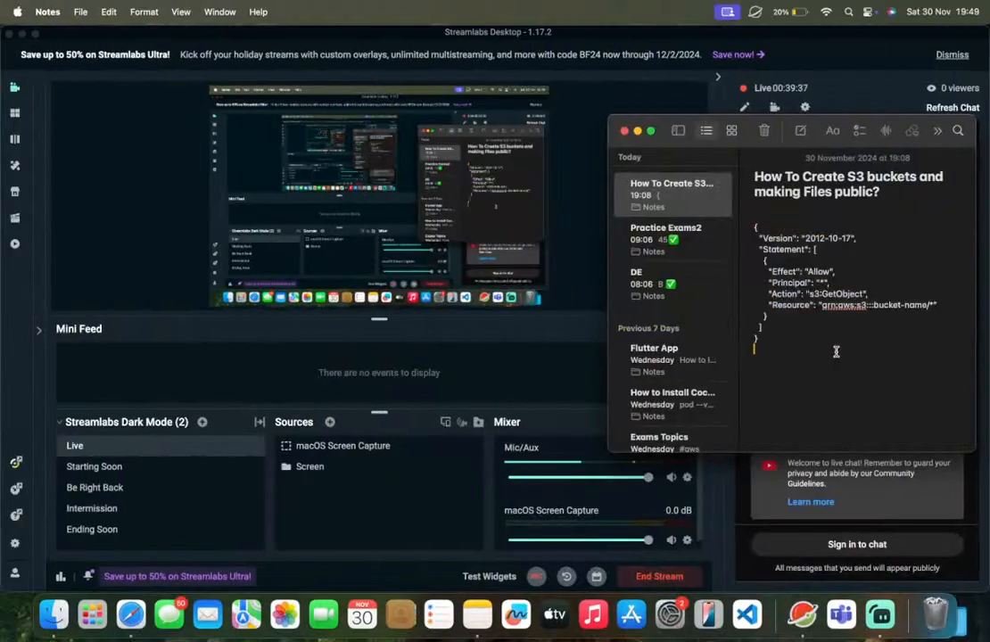
left_click_drag(761, 339, 753, 224)
key("super+c")
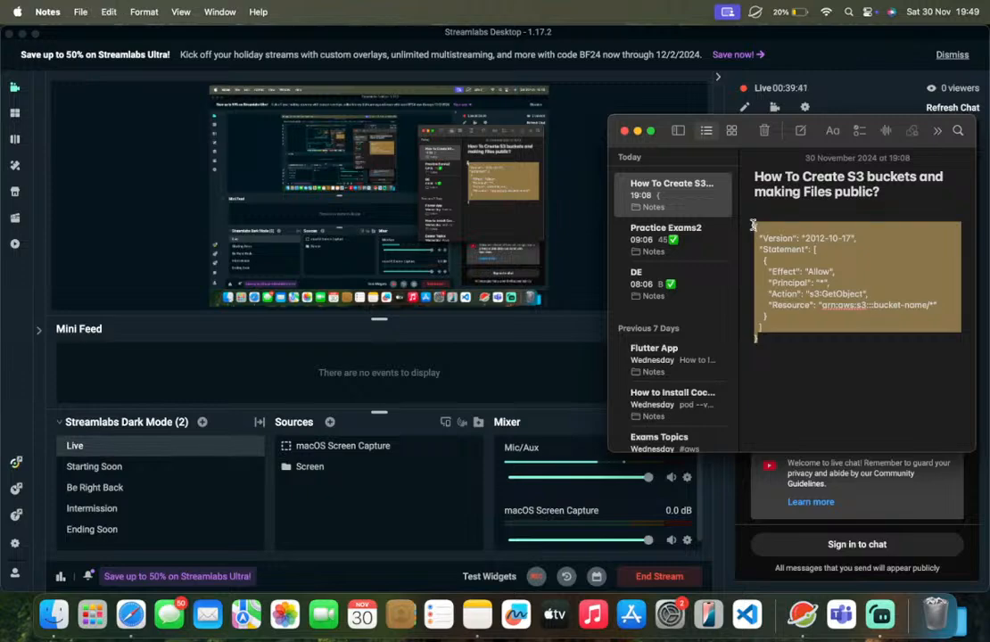
key("super+Tab")
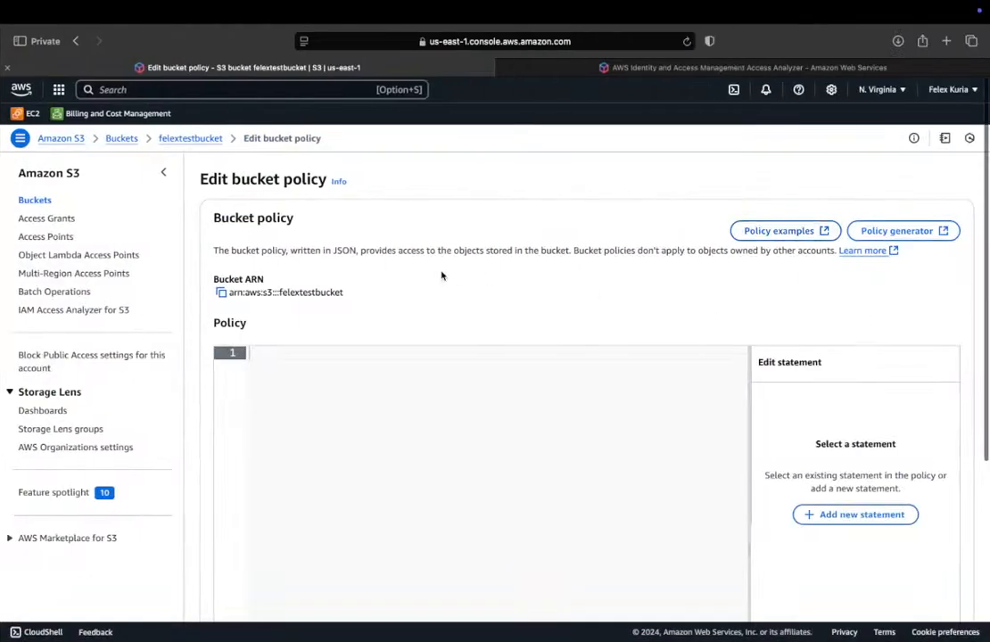
- Paste the copied JSON policy into the bucket policy editor
left_click(413, 399)
key("super+v")
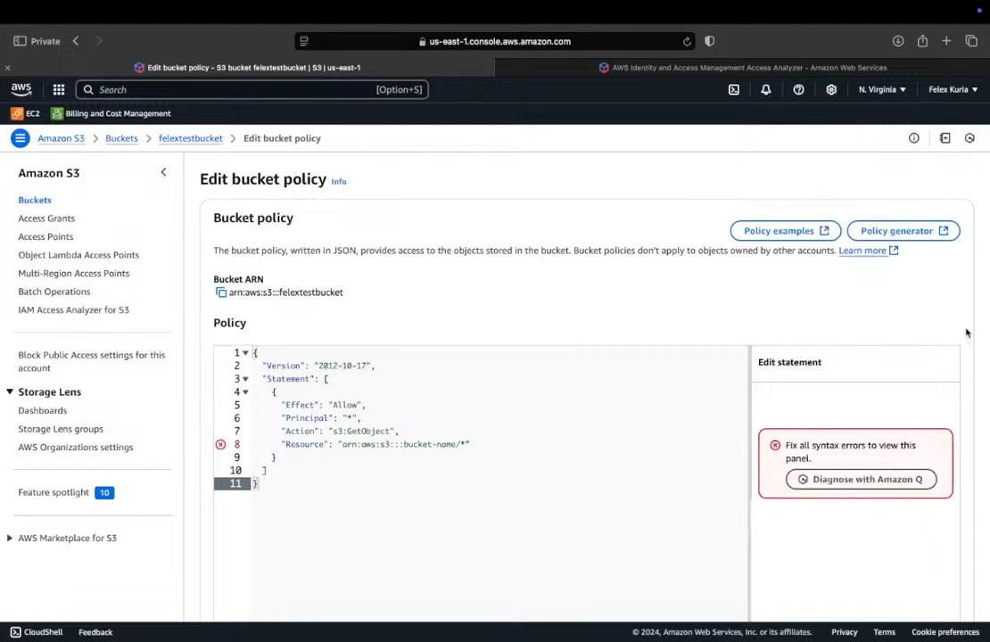
scroll(966, 332, "down", 5)
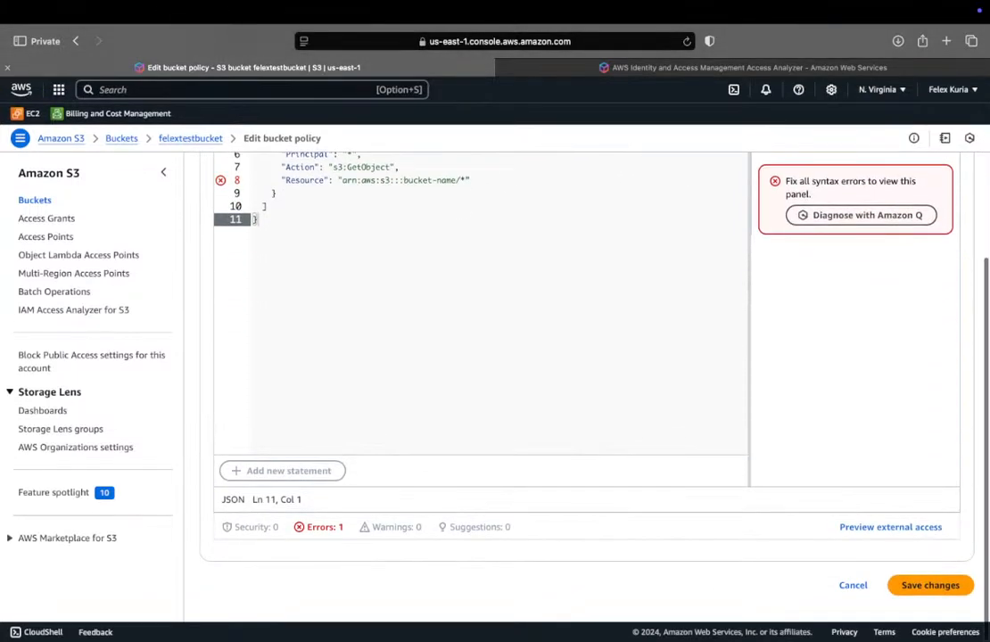
scroll(522, 357, "up", 3)
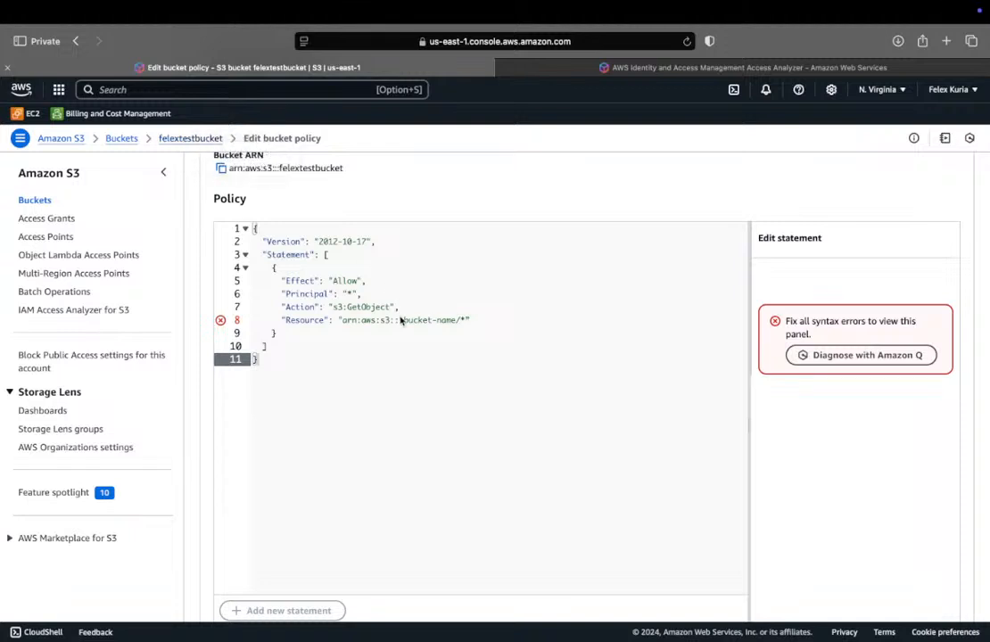
- Replace bucket-name in the Resource ARN with felextestbucket
left_click(455, 320)
double_click(451, 320)
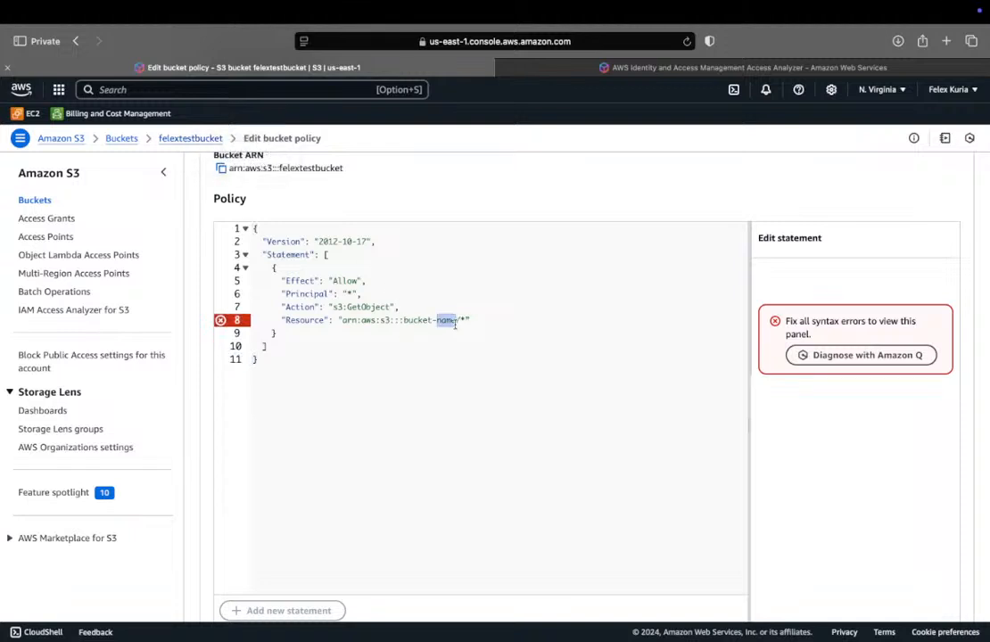
key("BackSpace")
key("BackSpace")
key("BackSpace")
key("BackSpace")
key("BackSpace")
key("BackSpace")
key("BackSpace")
key("BackSpace")
type("felextestbucket")
left_click(475, 358)
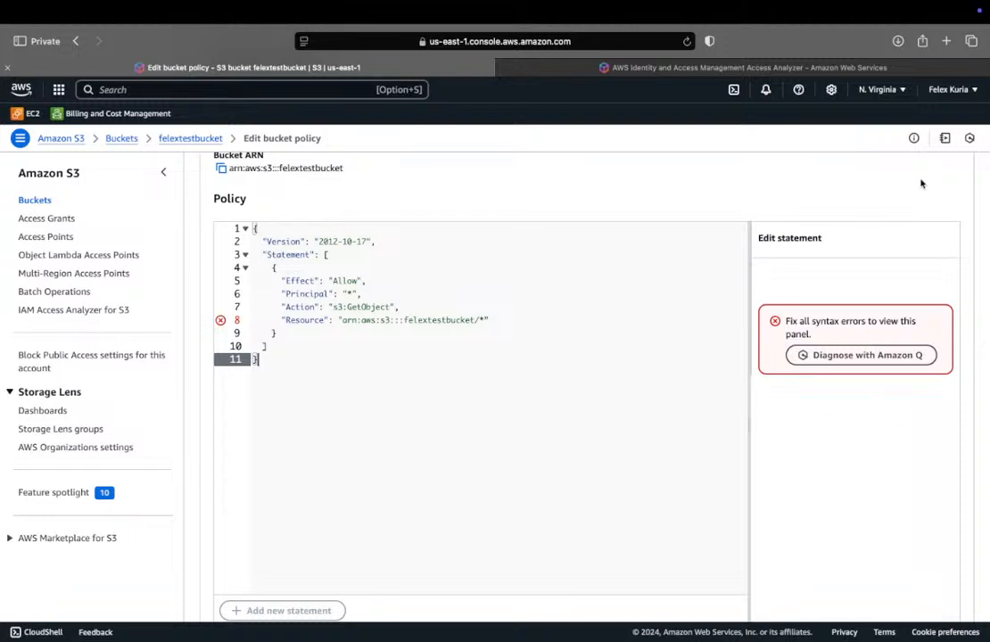
- Try to save the bucket policy changes
scroll(923, 184, "down", 3)
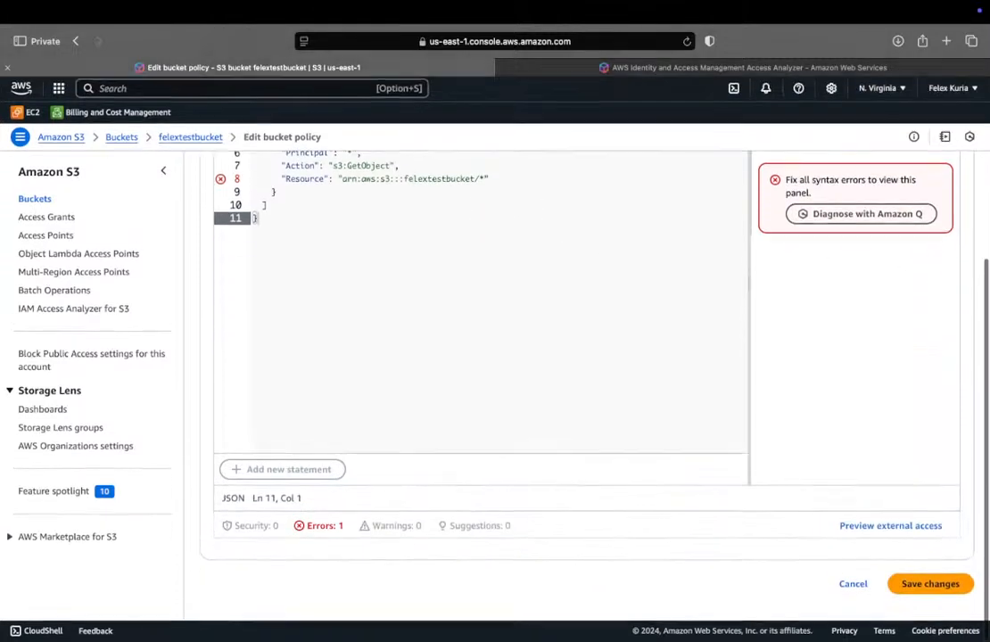
left_click(922, 586)
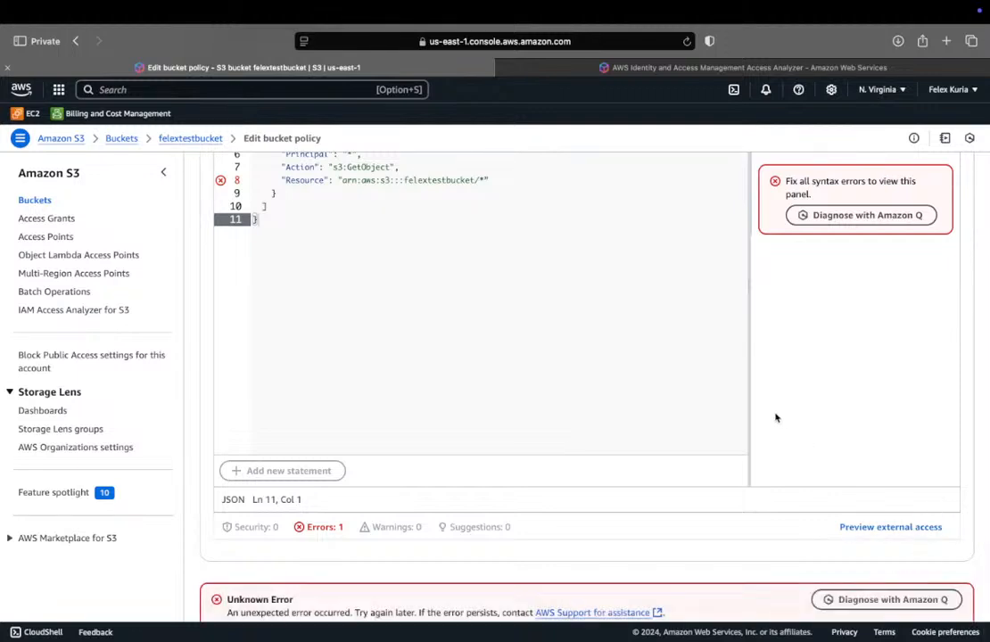
scroll(661, 485, "down", 3)
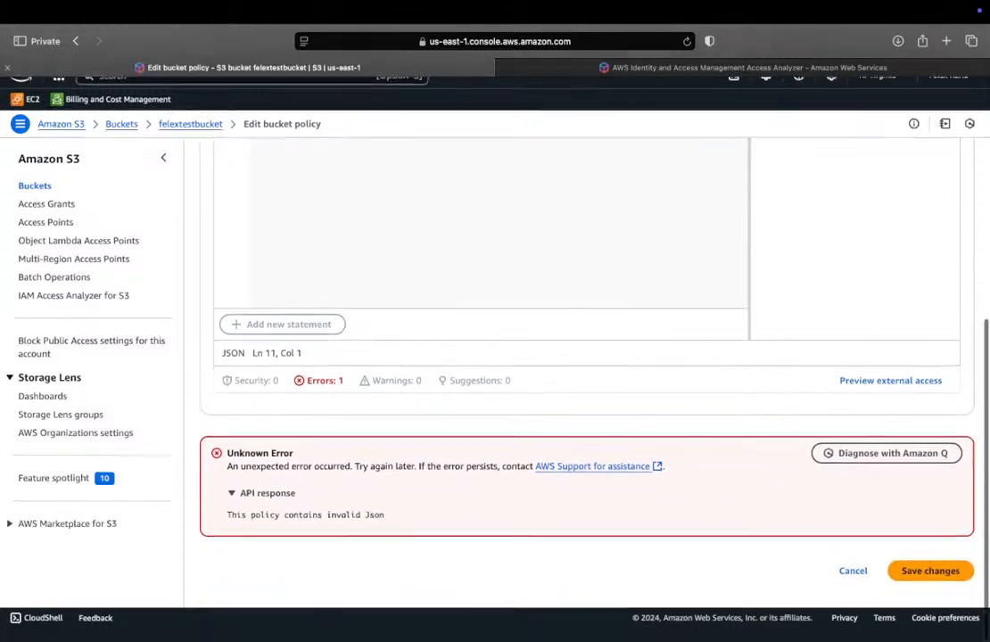
scroll(580, 384, "up", 5)
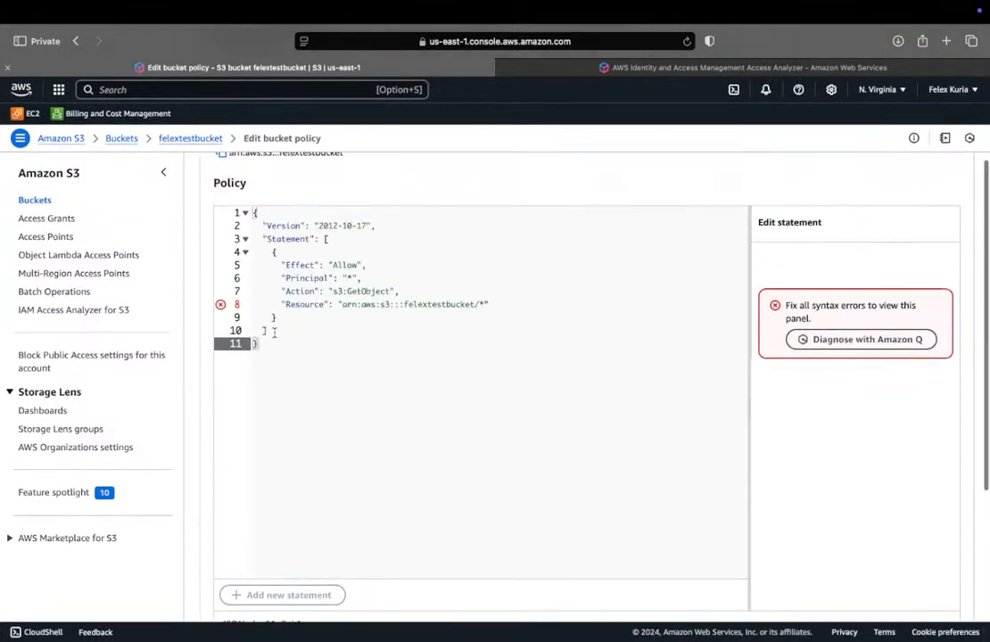
- Undo the edits to the Resource ARN, restoring bucket-name/* in the policy
left_click(263, 239)
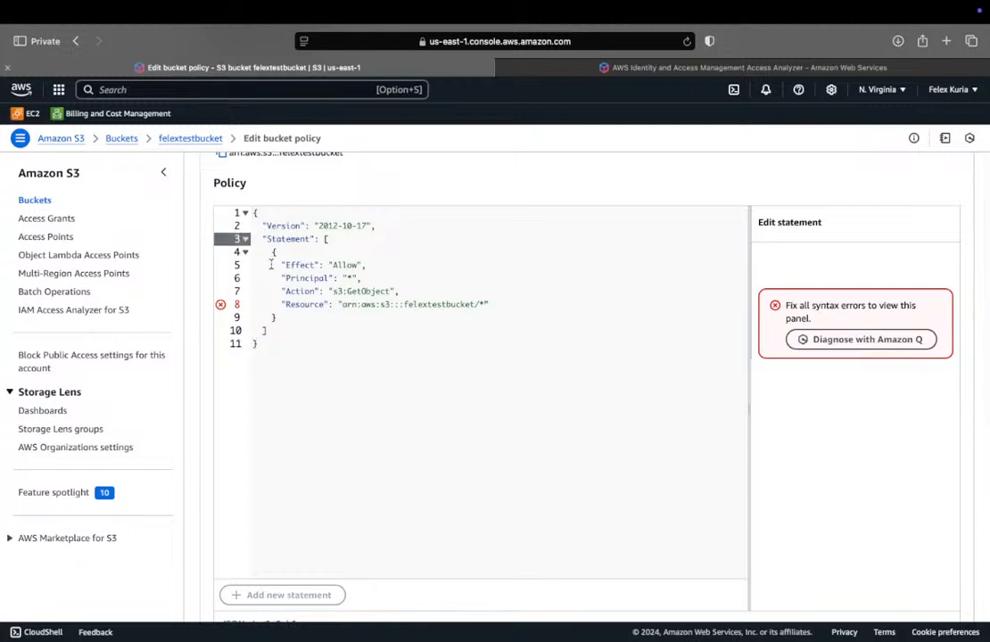
left_click(282, 304)
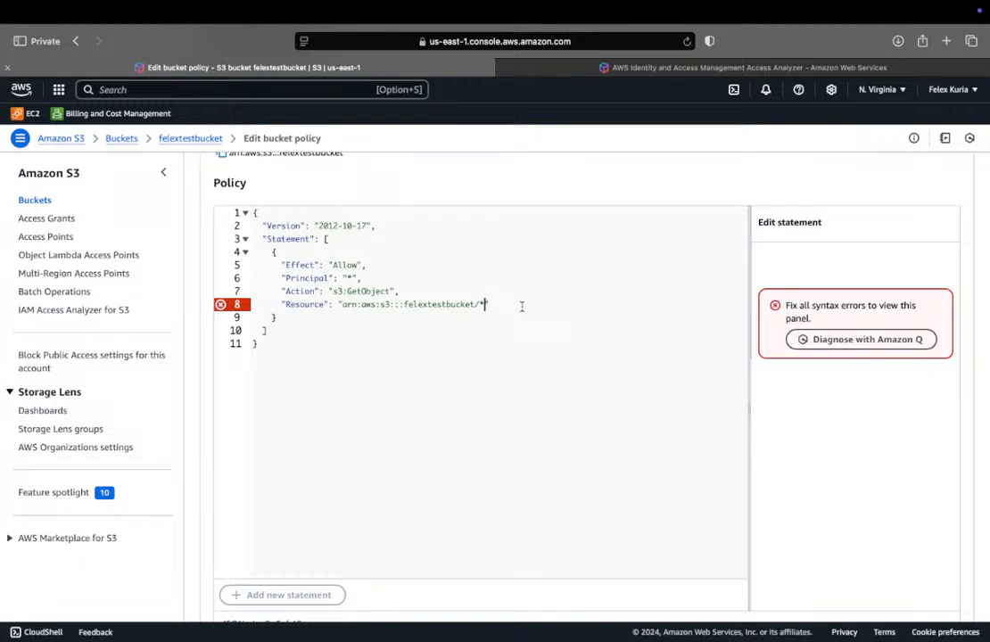
key("BackSpace")
key("BackSpace")
key("super+z")
key("Left")
key("BackSpace")
key("BackSpace")
key("BackSpace")
key("BackSpace")
key("BackSpace")
key("BackSpace")
key("super+z")
key("super+z")
key("super+z")
key("super+z")
key("super+z")
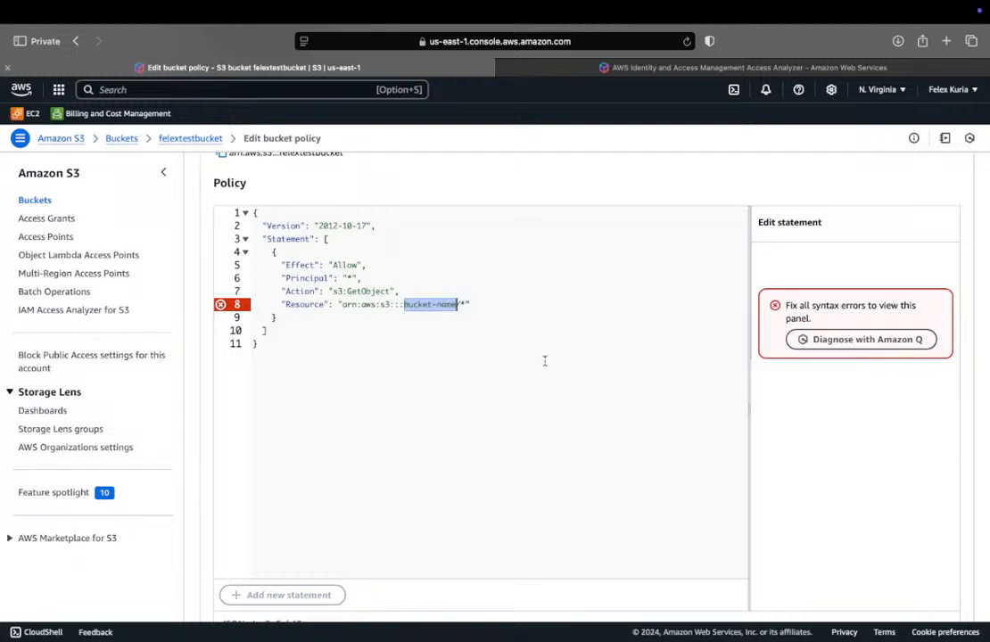
- Select the whole bucket policy, switch to the ChatGPT window, paste the policy JSON and send it for review
left_click(490, 385)
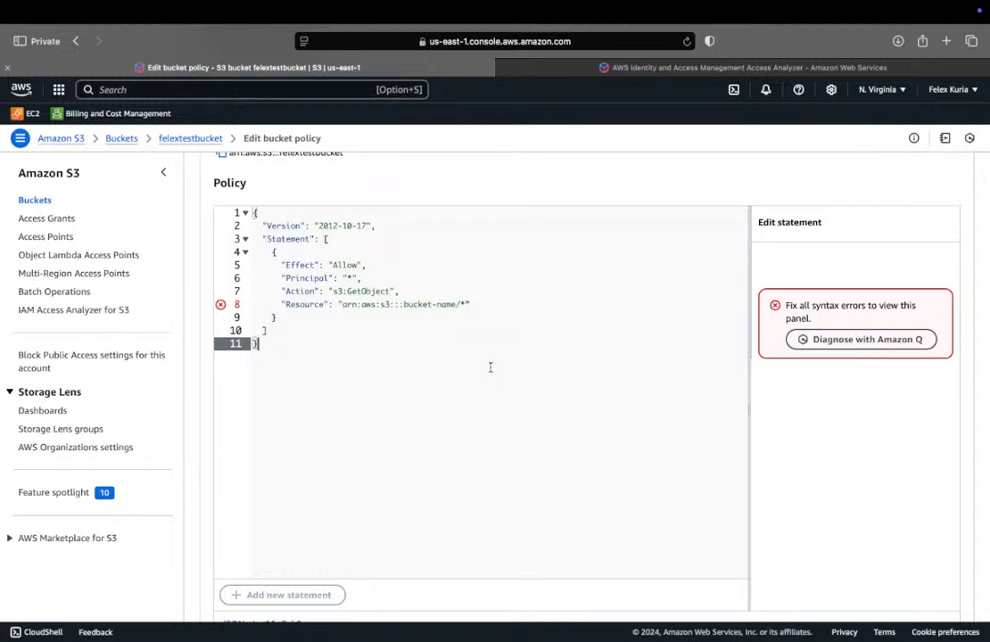
key("super+a")
key("super+c")
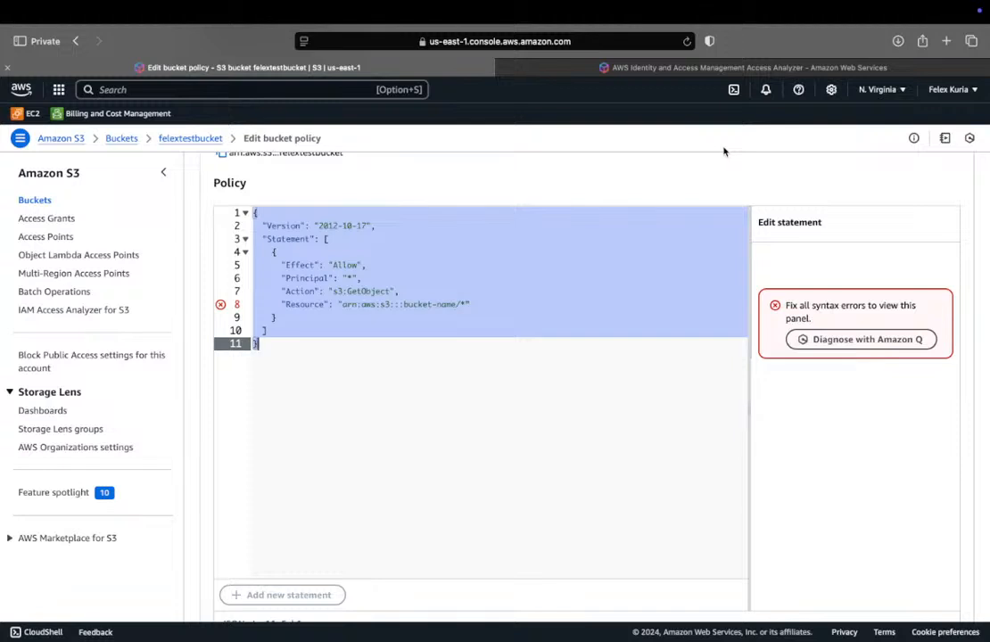
key("super+Tab")
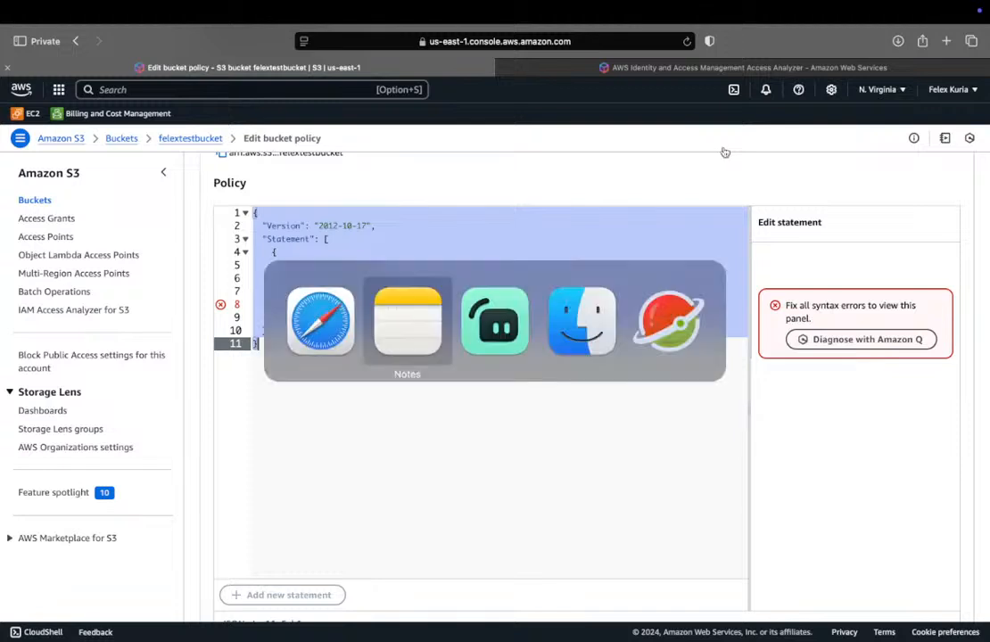
key("super+shift+Tab")
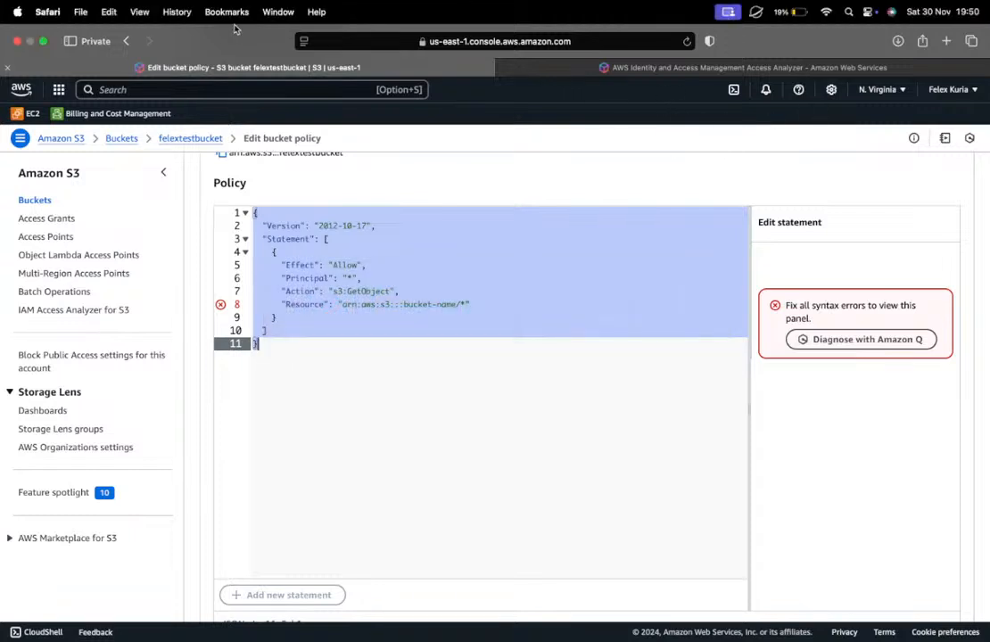
left_click(277, 11)
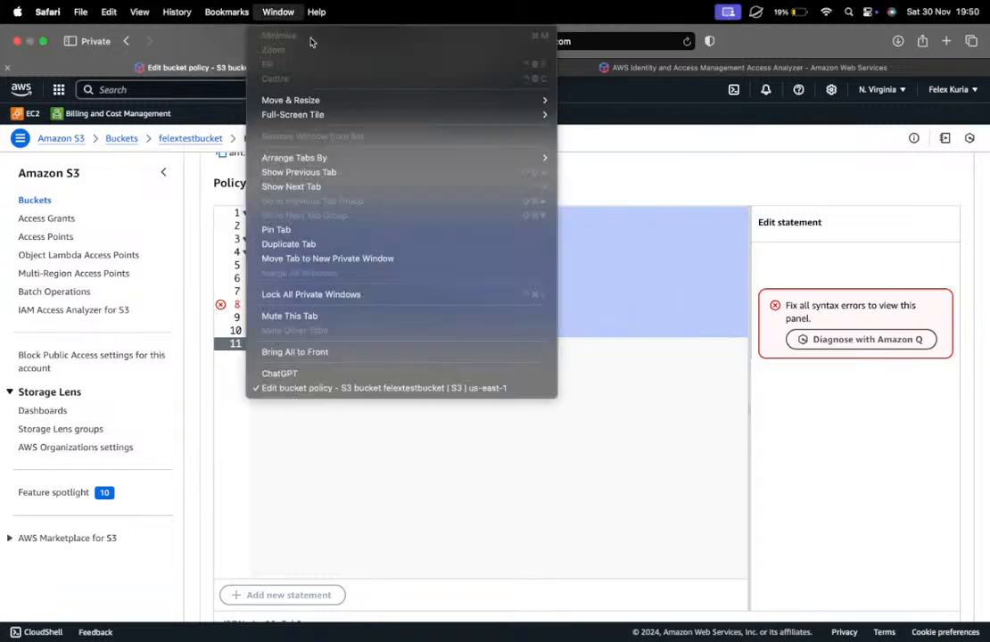
left_click(313, 373)
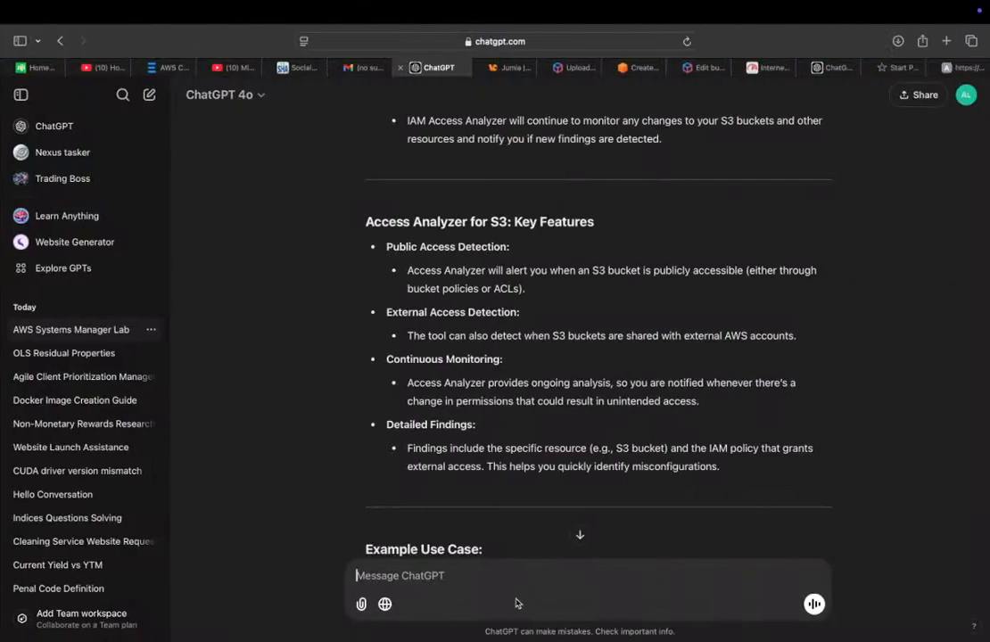
key("super+v")
left_click(815, 604)
left_click(580, 534)
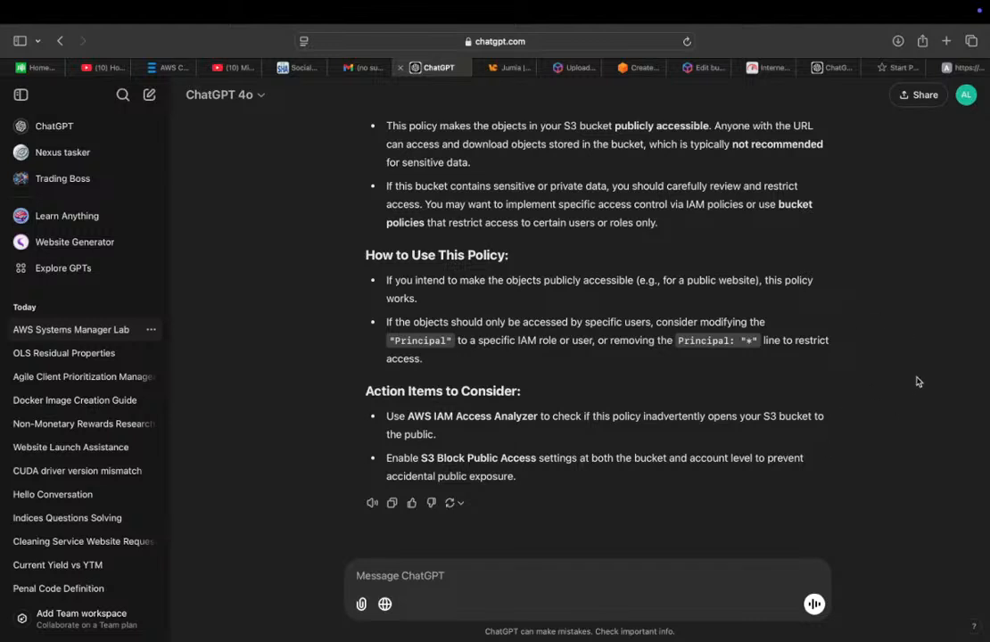
- Read ChatGPT's explanation of the policy and inspect the object URL tab's page and address
scroll(918, 382, "up", 3)
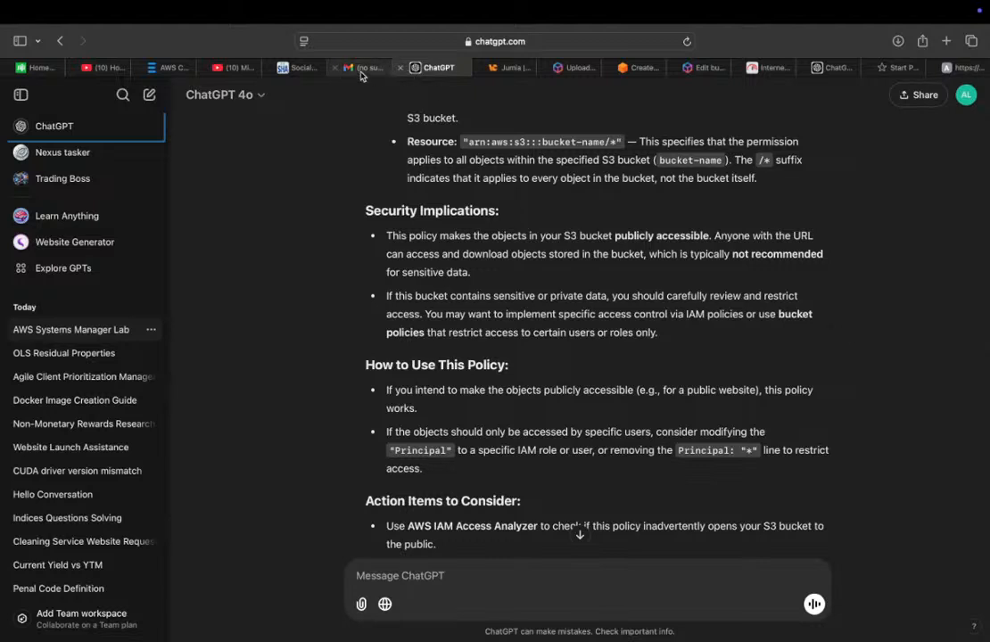
left_click(962, 68)
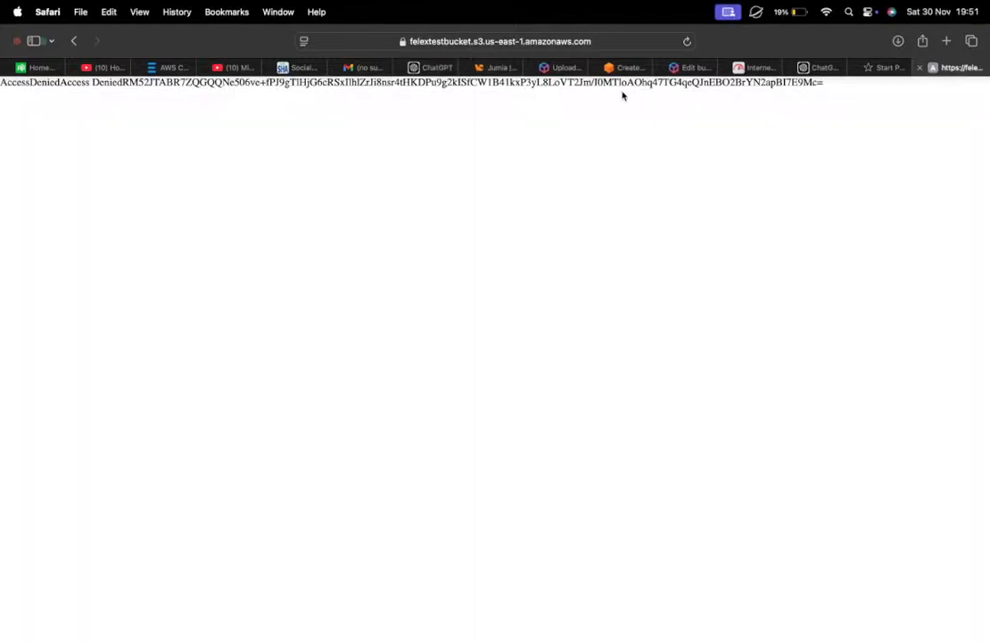
left_click(553, 41)
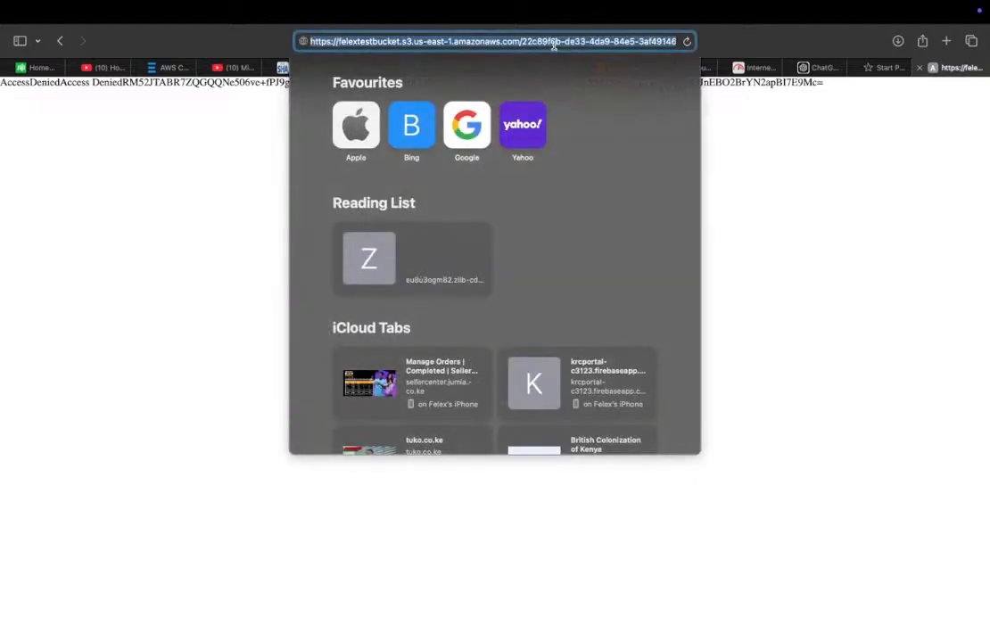
left_click(660, 41)
left_click(814, 215)
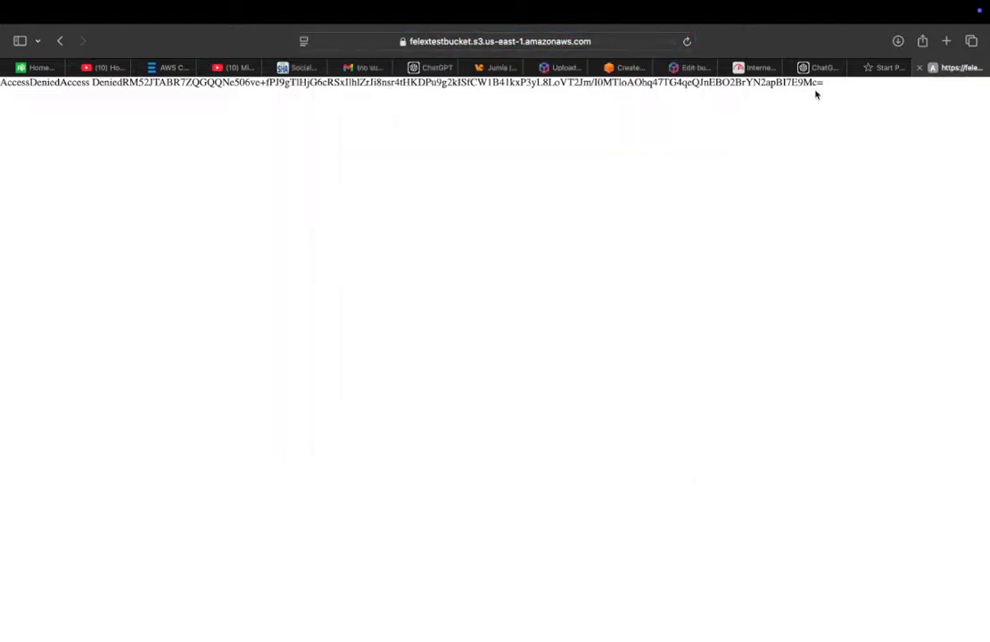
- Open the uploaded PDF object's details page from the upload status and copy its file name
left_click(555, 77)
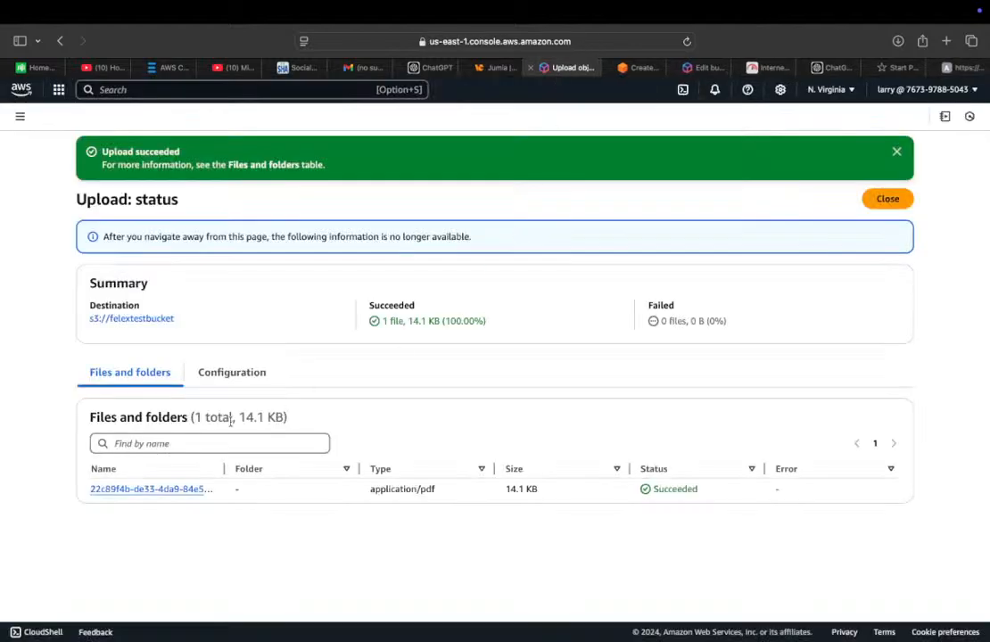
left_click(208, 492)
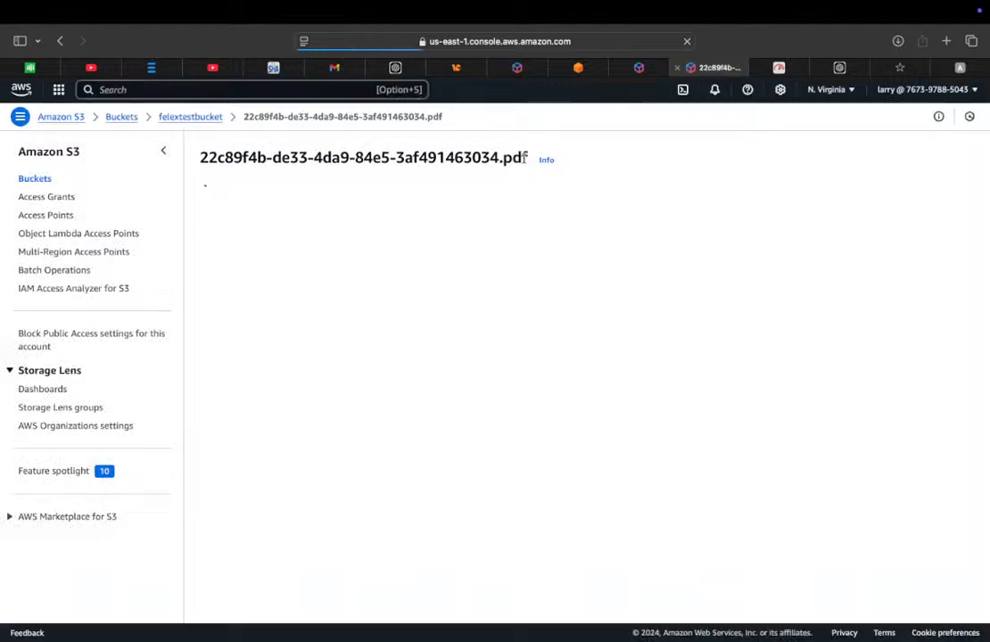
left_click_drag(526, 157, 198, 154)
key("super+c")
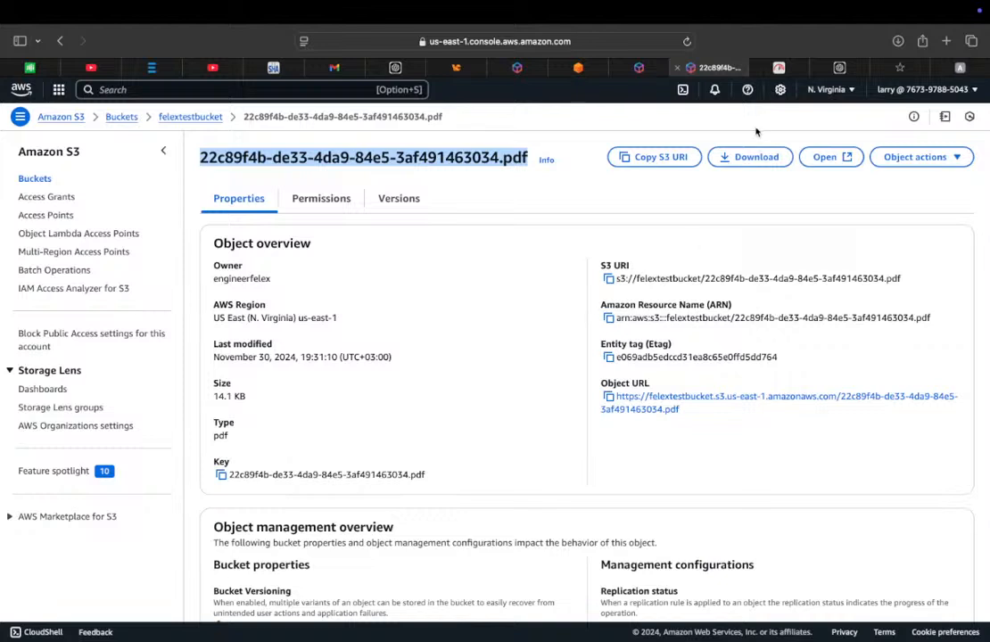
- Return to the bucket policy editor and replace the Resource's * with 22c89f4b-de33-4da9-84e5-3af491463034.pdf
left_click(581, 69)
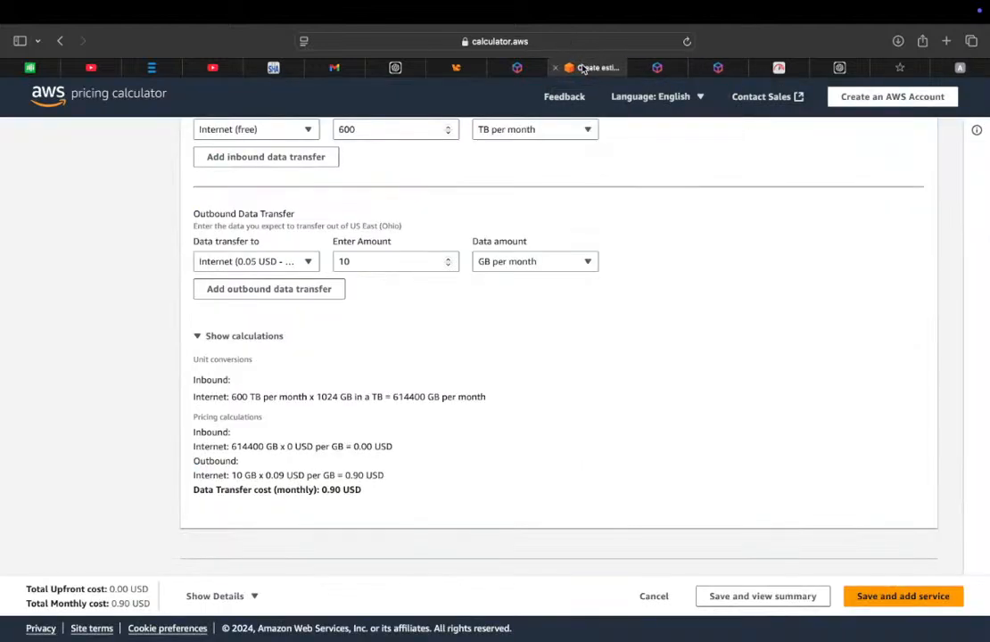
left_click(277, 13)
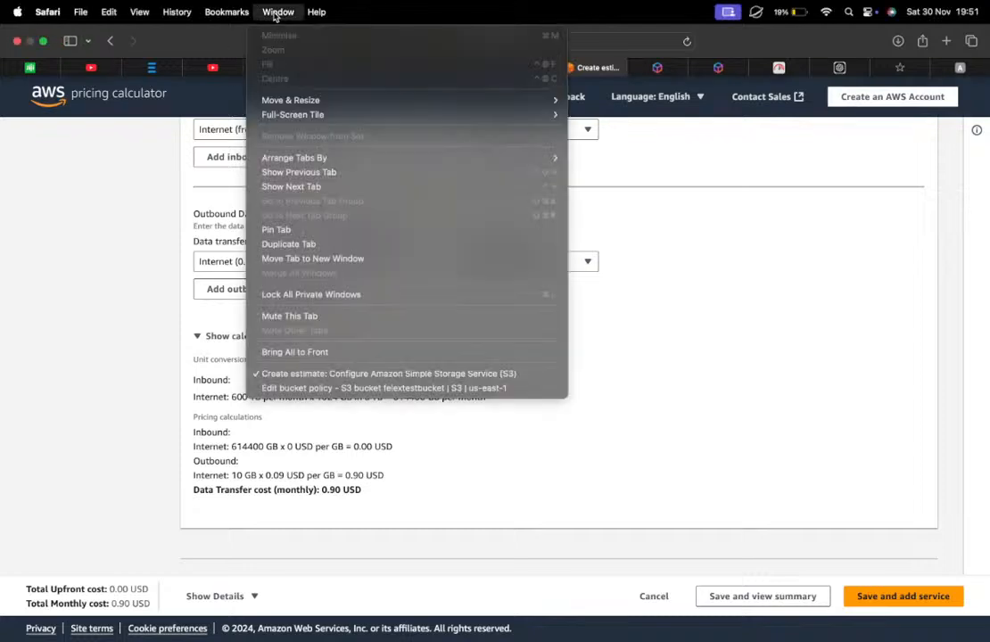
left_click(295, 388)
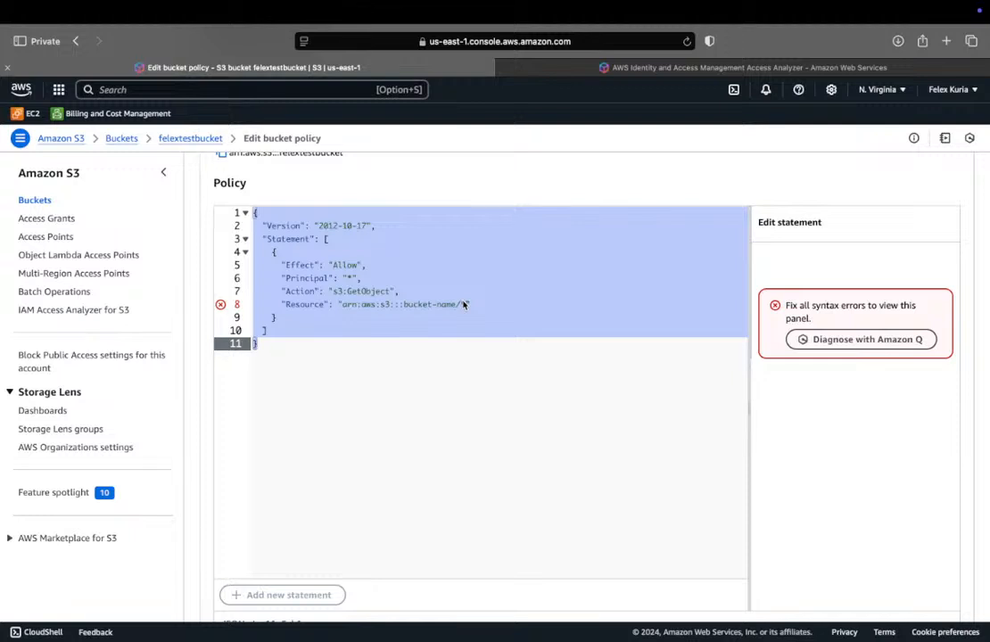
left_click(464, 304)
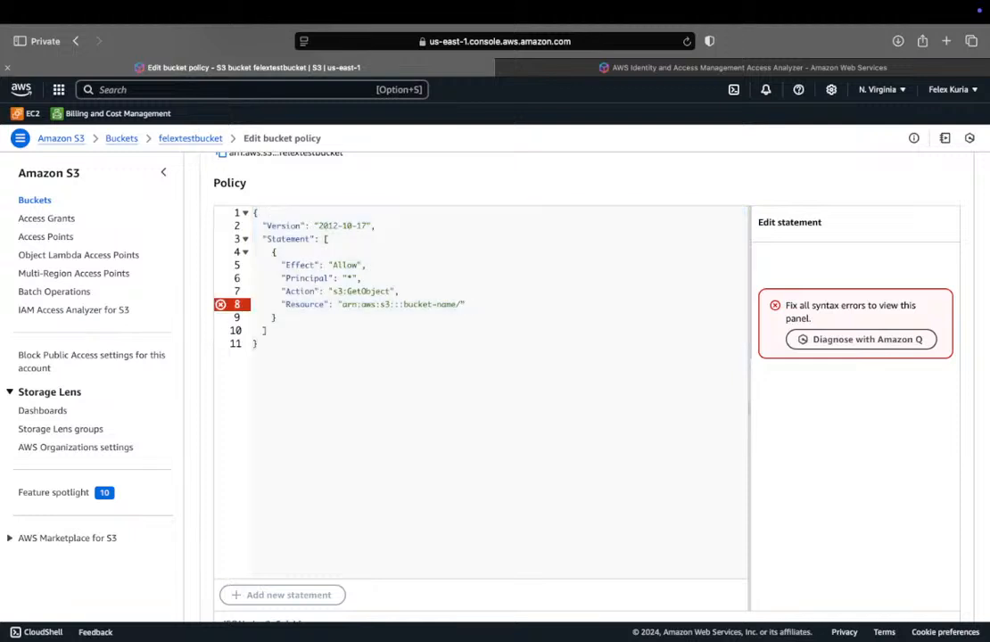
key("super+v")
- Attempt to save the updated bucket policy
left_click(486, 361)
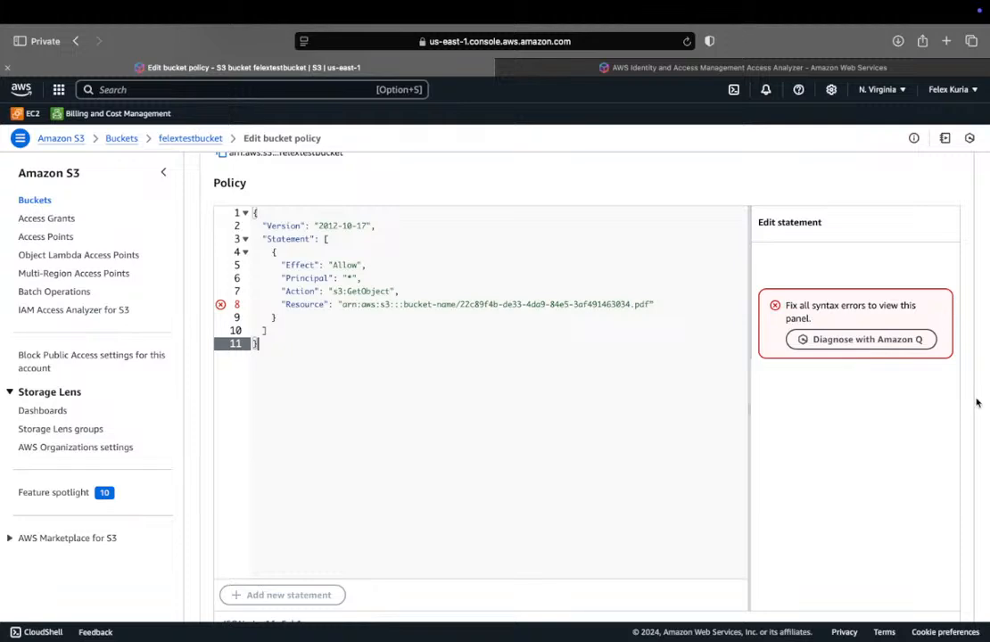
scroll(977, 403, "down", 5)
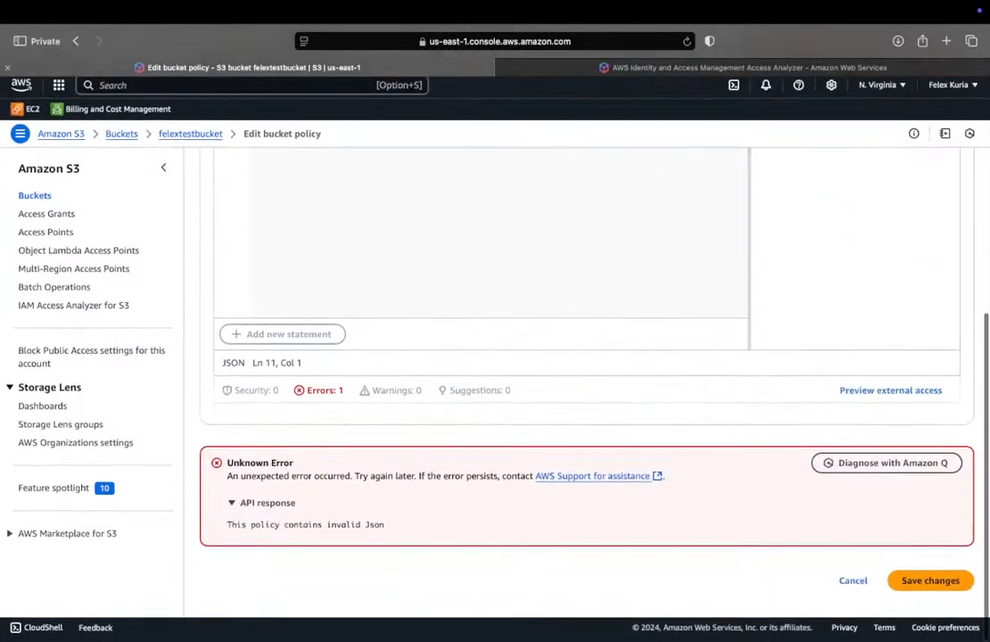
left_click(947, 589)
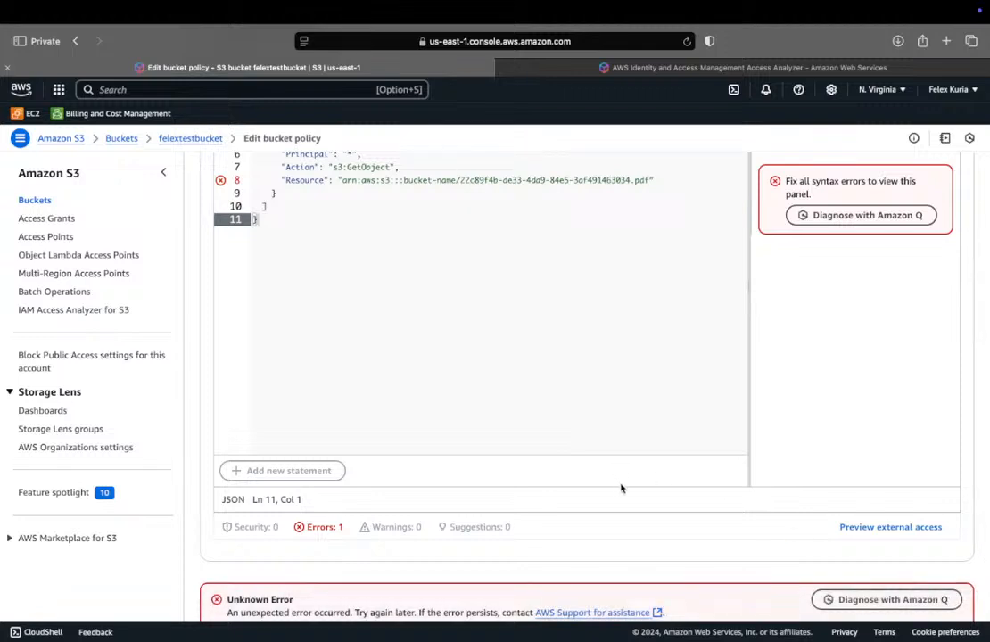
scroll(622, 488, "up", 5)
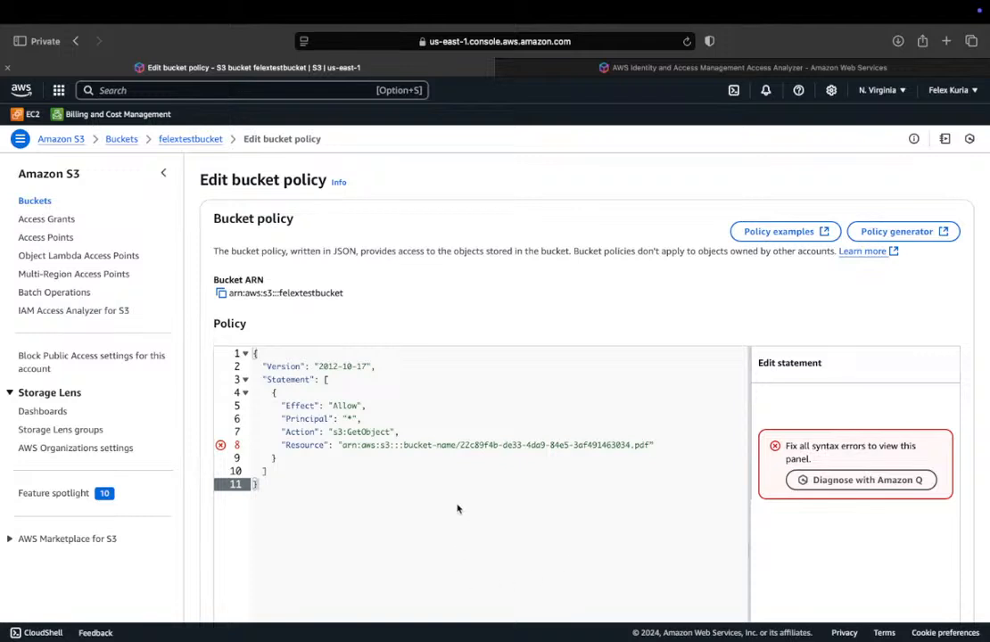
- Change bucket-name in the Resource ARN to felextestbucket, keeping the object file name path
left_click(456, 445)
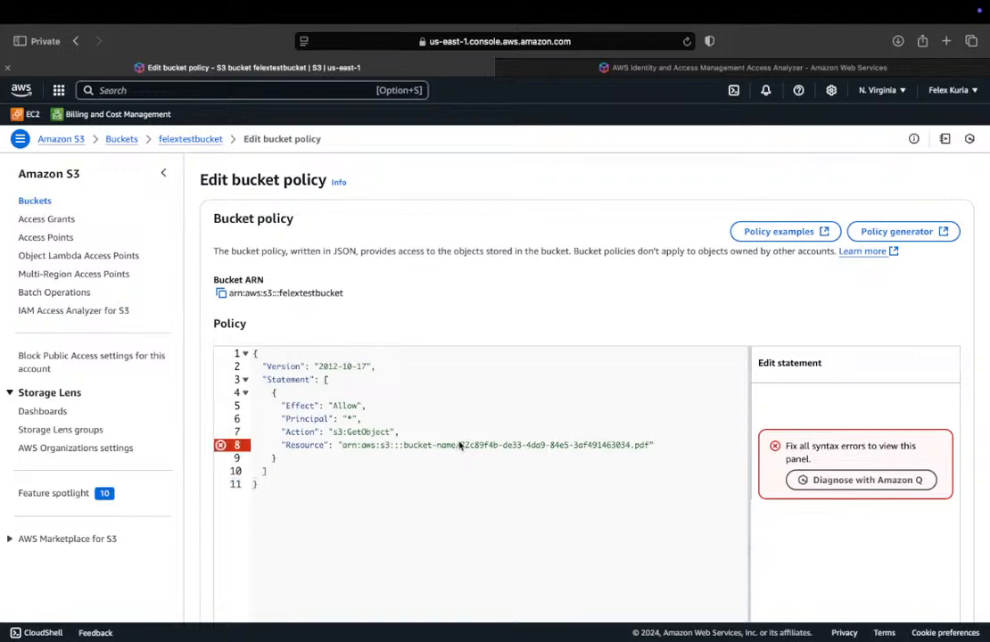
key("BackSpace")
key("BackSpace")
key("BackSpace")
key("BackSpace")
key("BackSpace")
key("BackSpace")
key("BackSpace")
key("BackSpace")
key("BackSpace")
key("BackSpace")
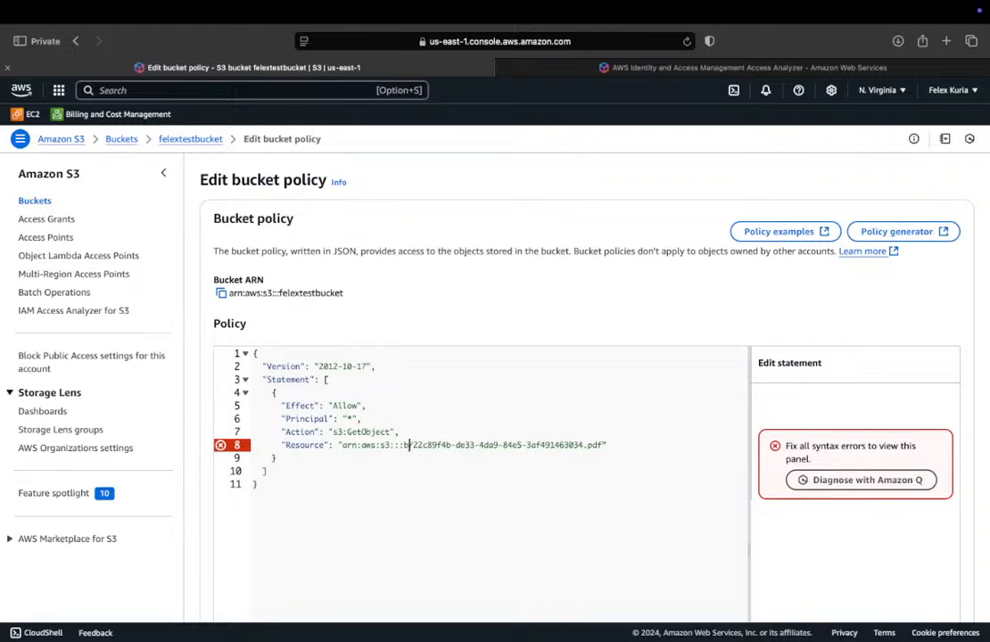
key("BackSpace")
type("fele")
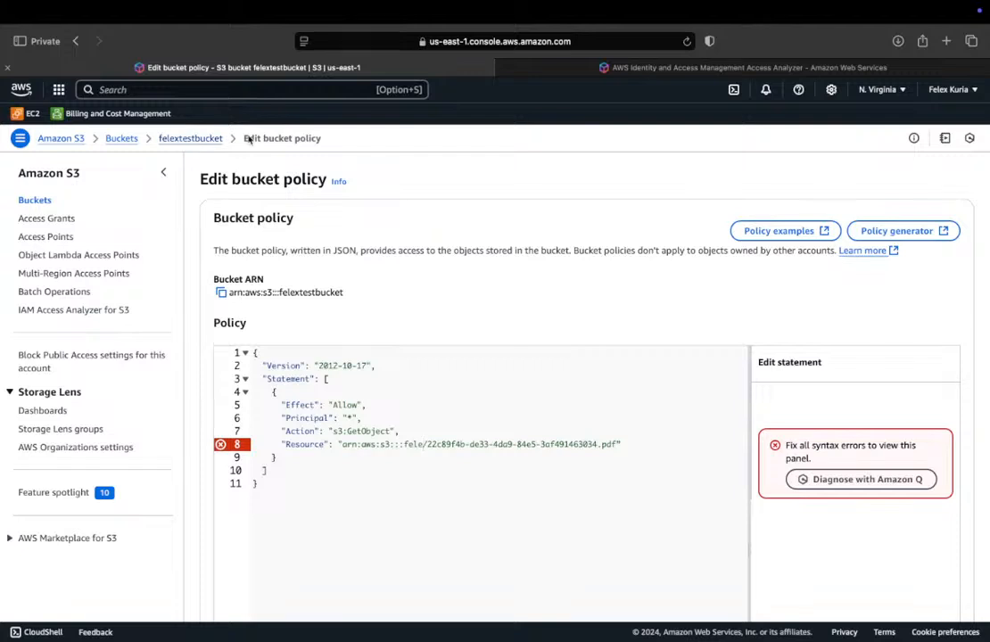
type("le")
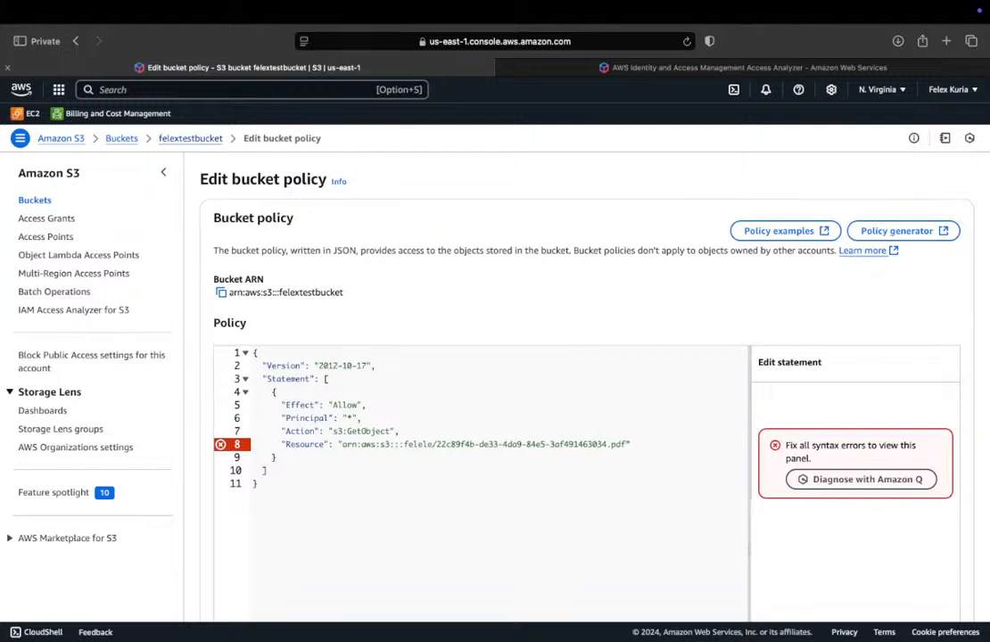
key("BackSpace")
key("BackSpace")
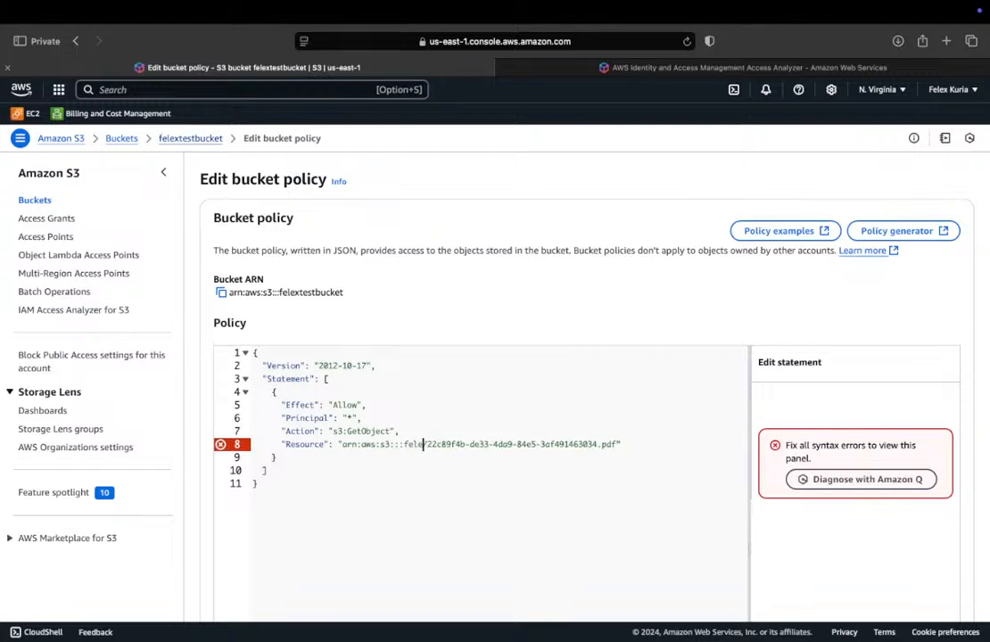
type("x")
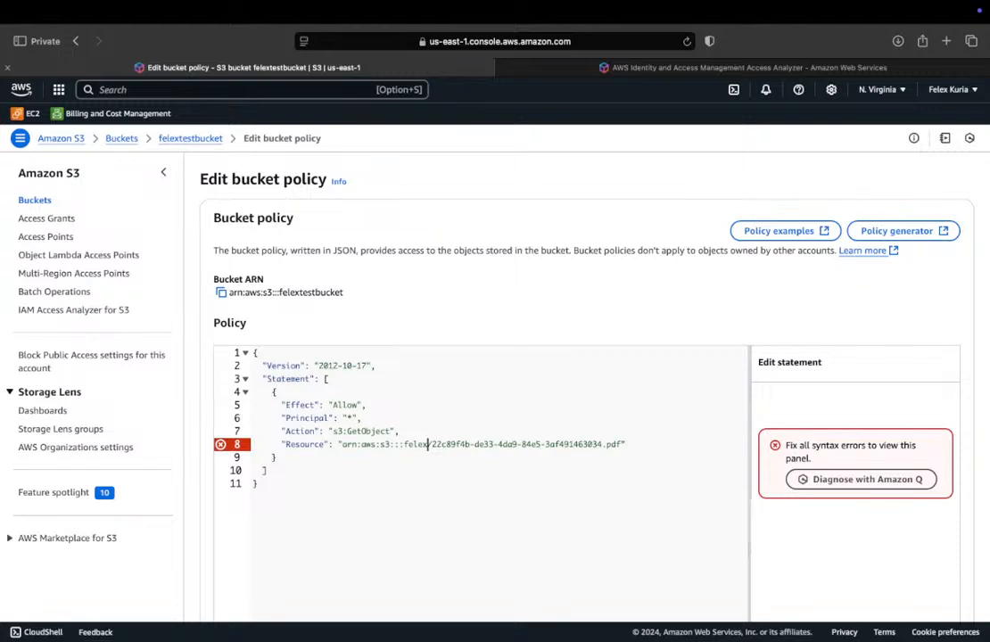
type("te")
type("st")
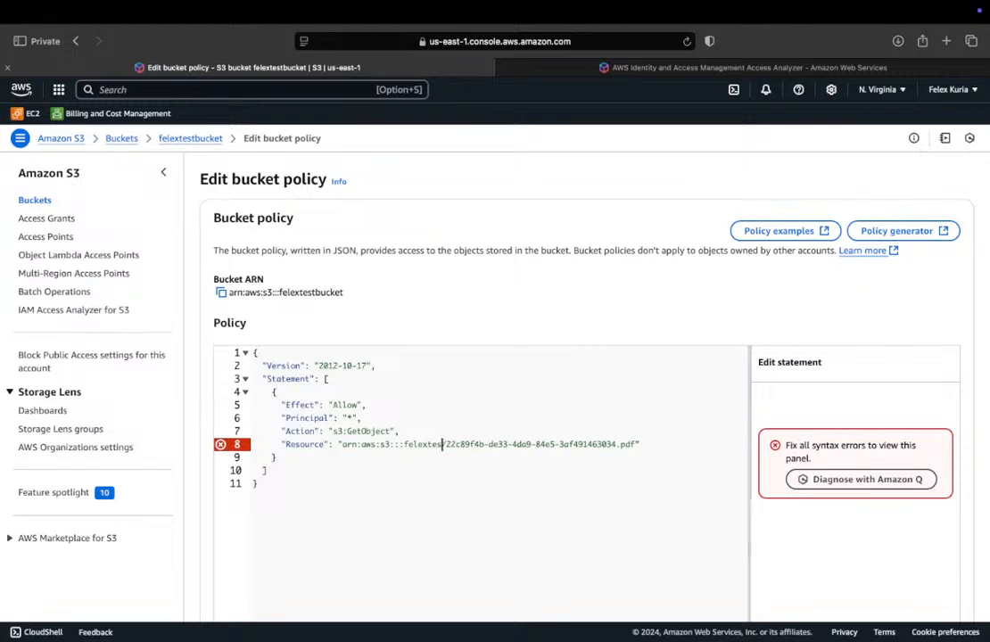
type("buc")
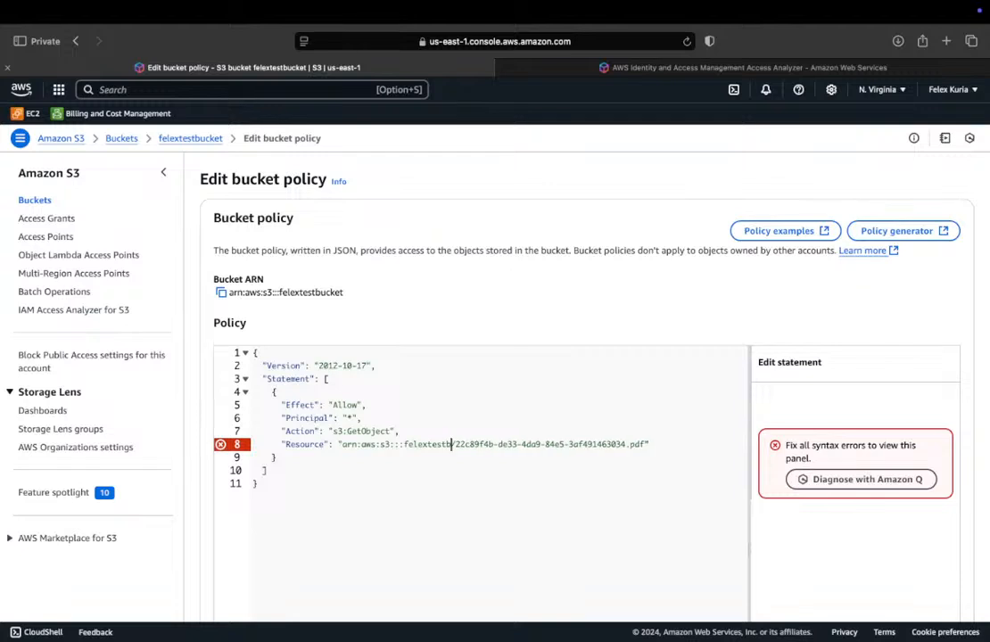
type("k")
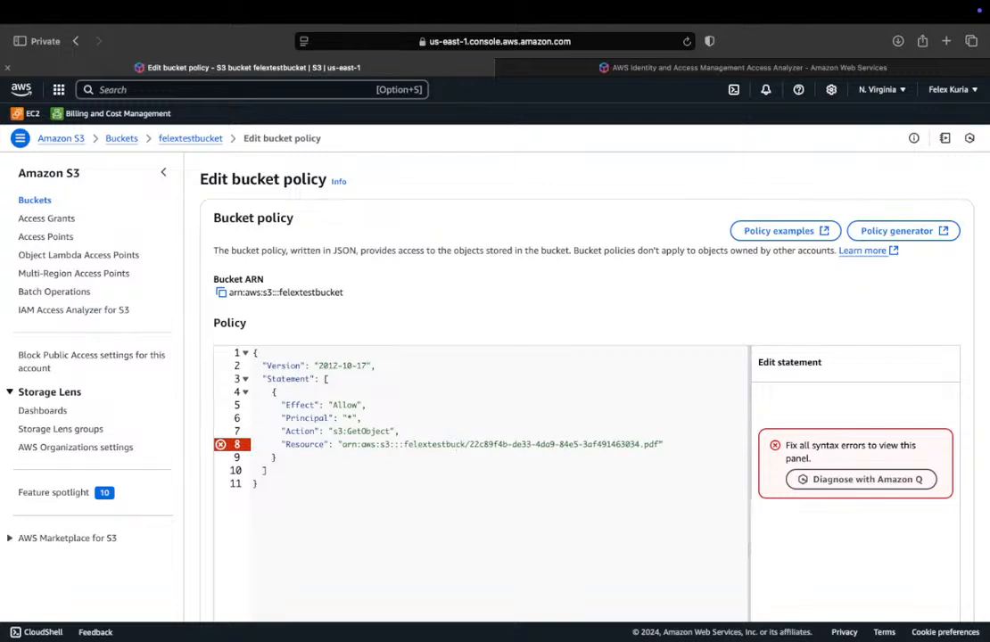
type("et")
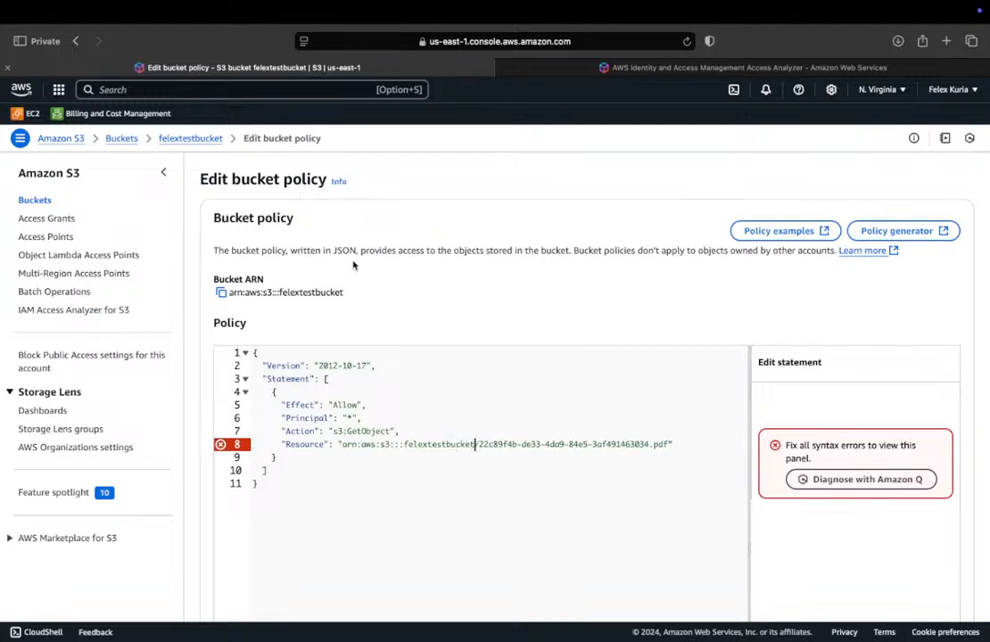
- Remove the space before the Resource value and clear the * from the Principal value in the bucket policy
left_click(356, 464)
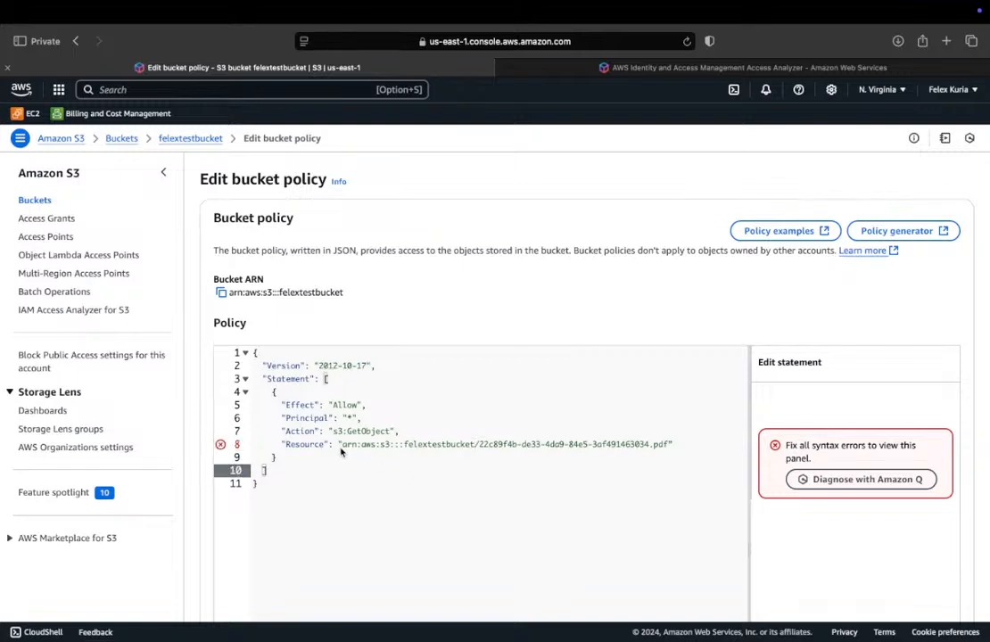
left_click(340, 446)
key("BackSpace")
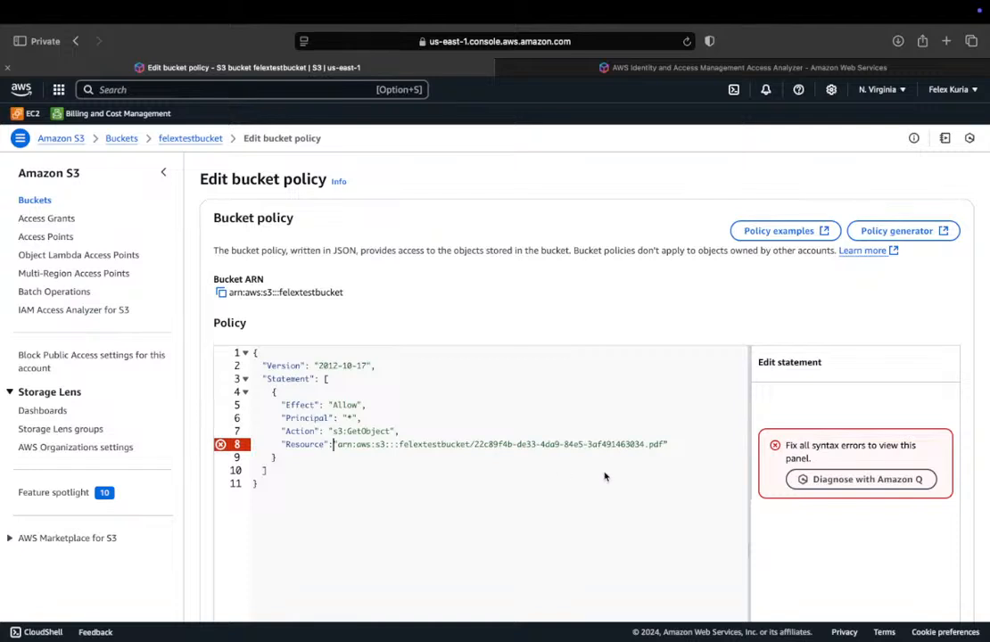
left_click(278, 458)
left_click(257, 484)
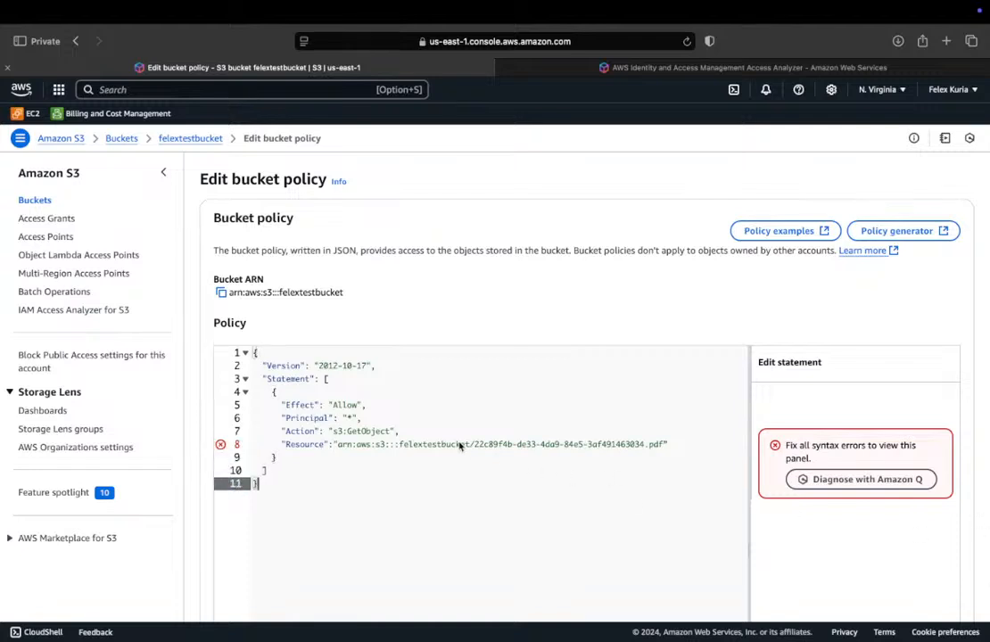
left_click(349, 418)
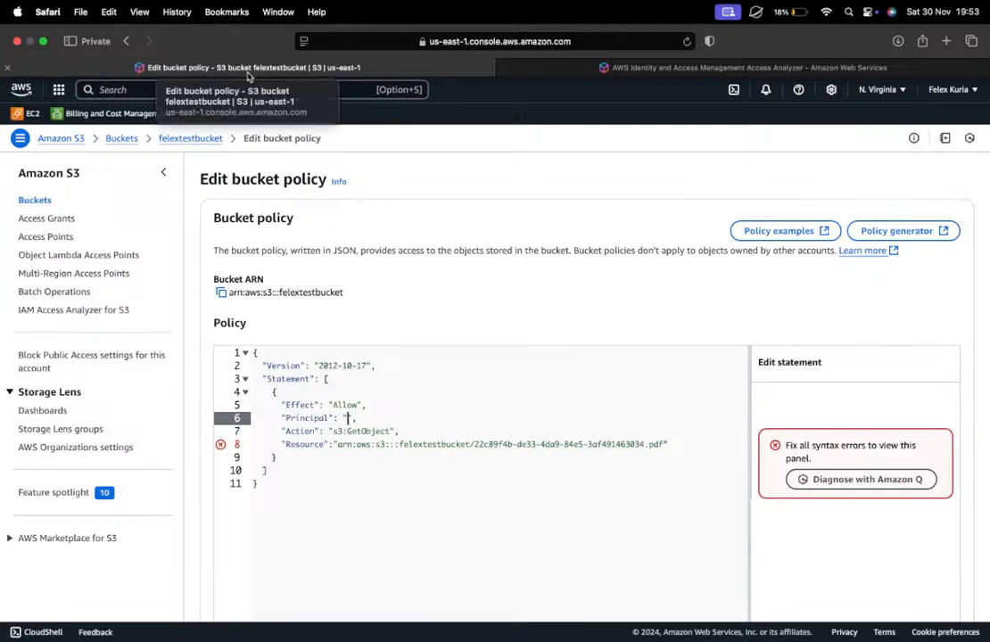
- Switch to the other browser window, open the uploaded PDF object's details page, and copy its owner name
left_click(277, 12)
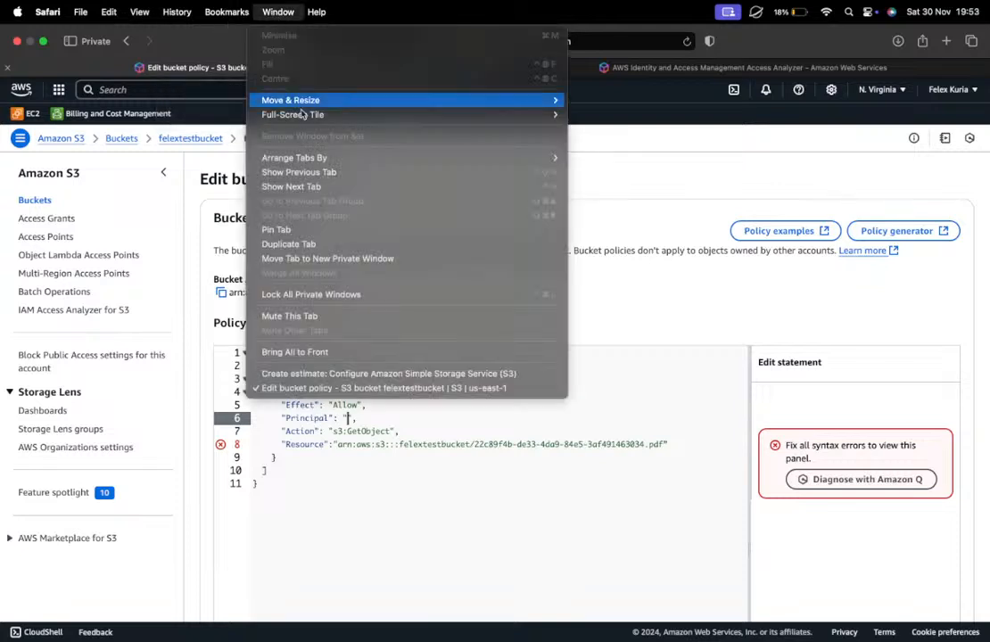
left_click(302, 374)
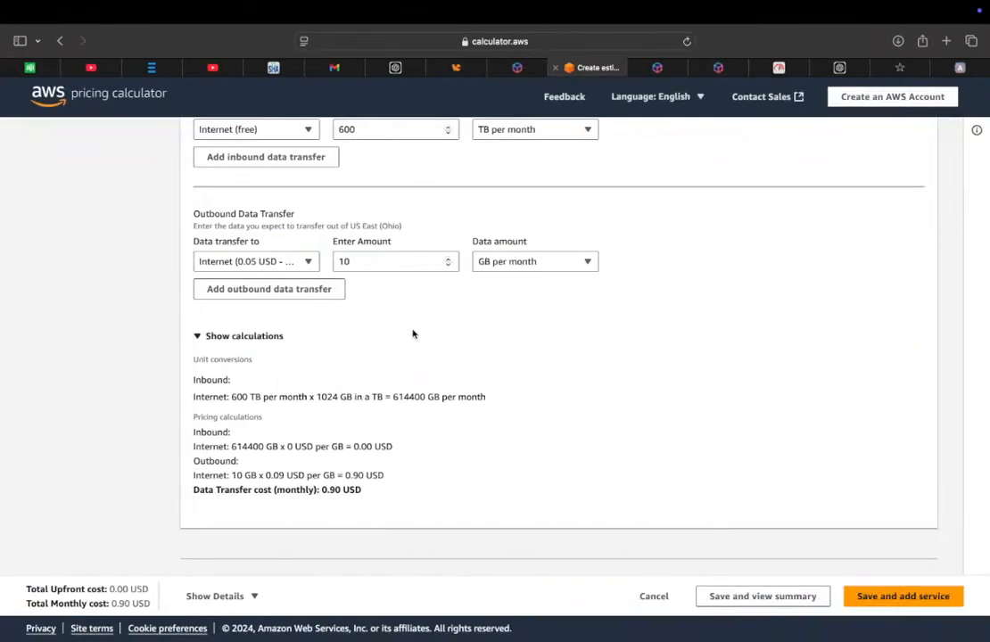
left_click(518, 68)
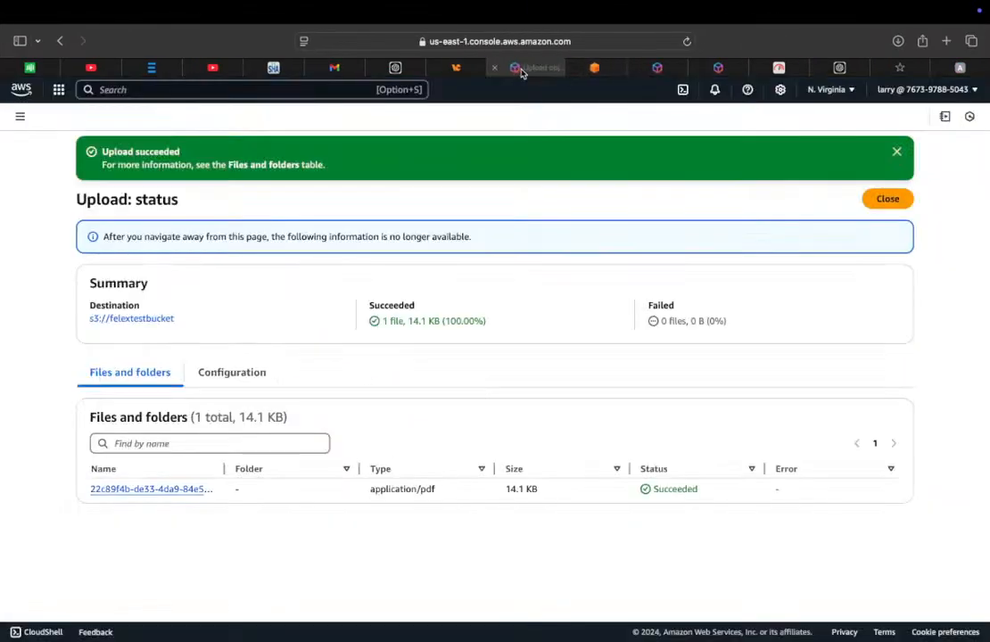
left_click(176, 492)
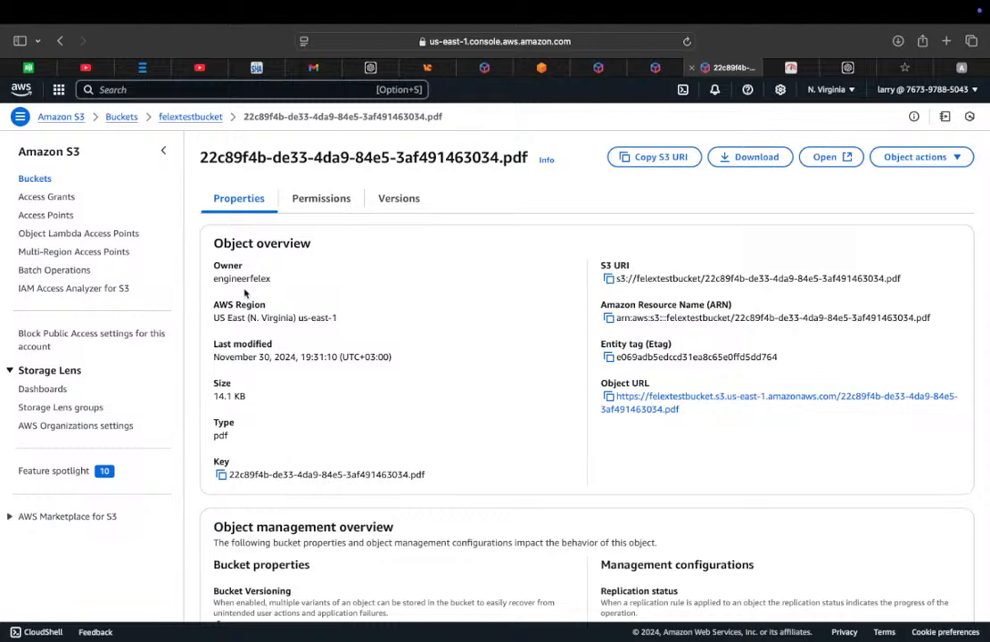
left_click_drag(275, 281, 214, 278)
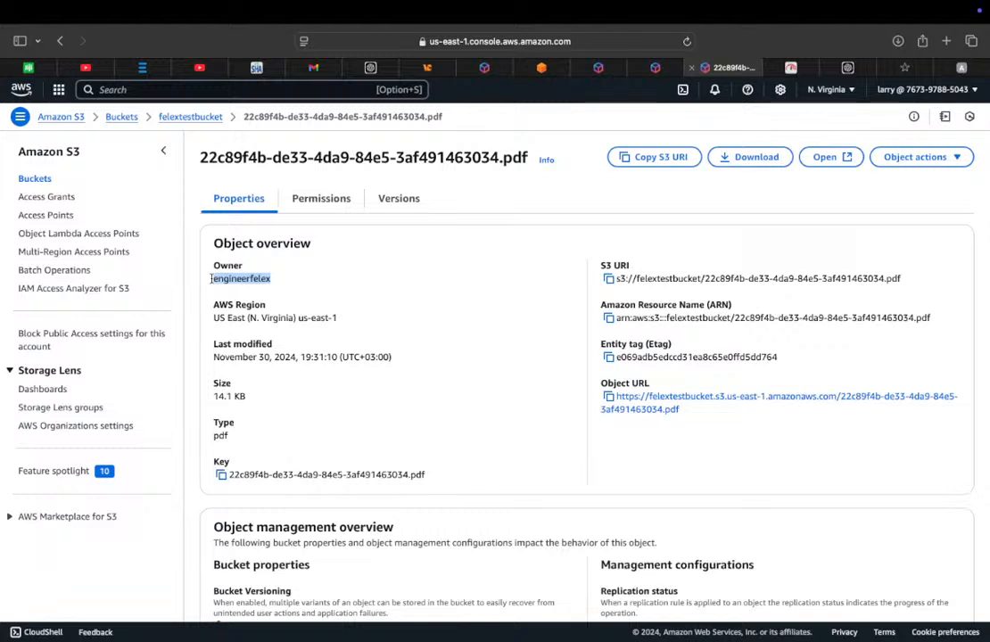
key("super+c")
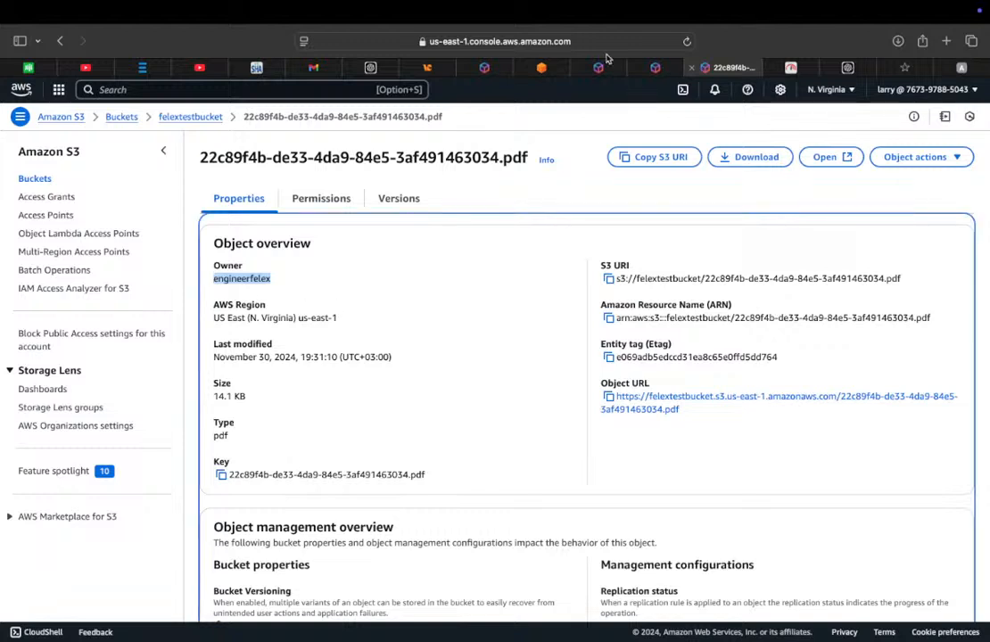
- Back in the bucket policy editor, paste the owner name as the Principal value and try to save the policy
left_click(656, 70)
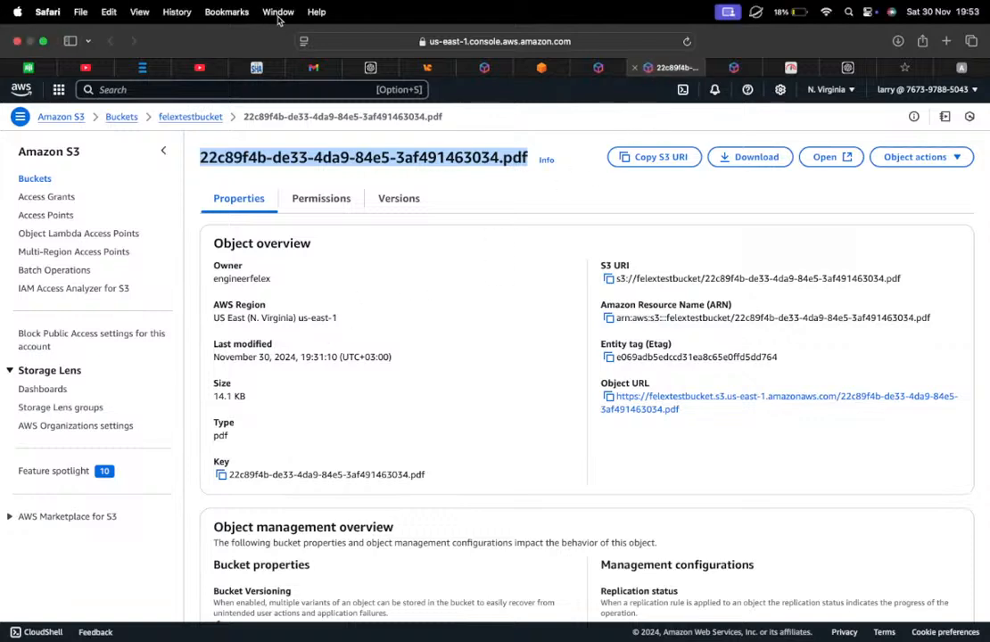
left_click(277, 12)
left_click(316, 388)
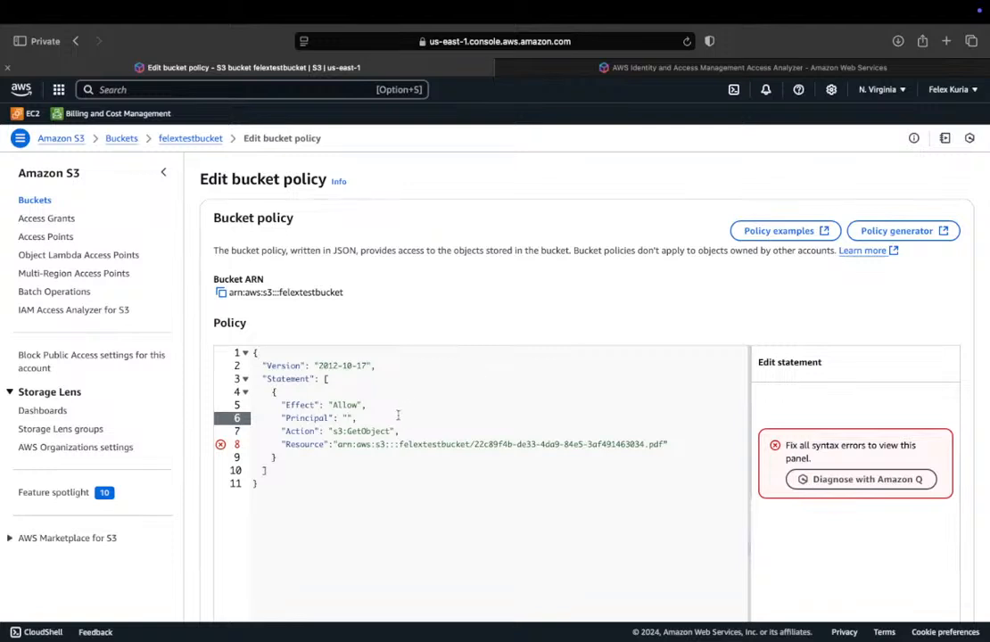
key("super+v")
key("super+a")
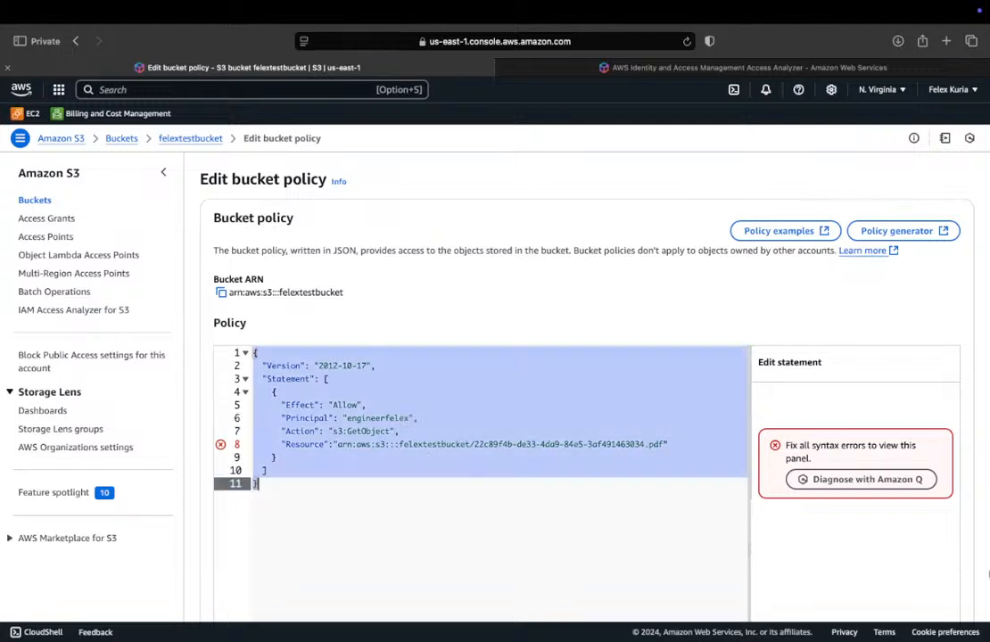
scroll(975, 564, "down", 5)
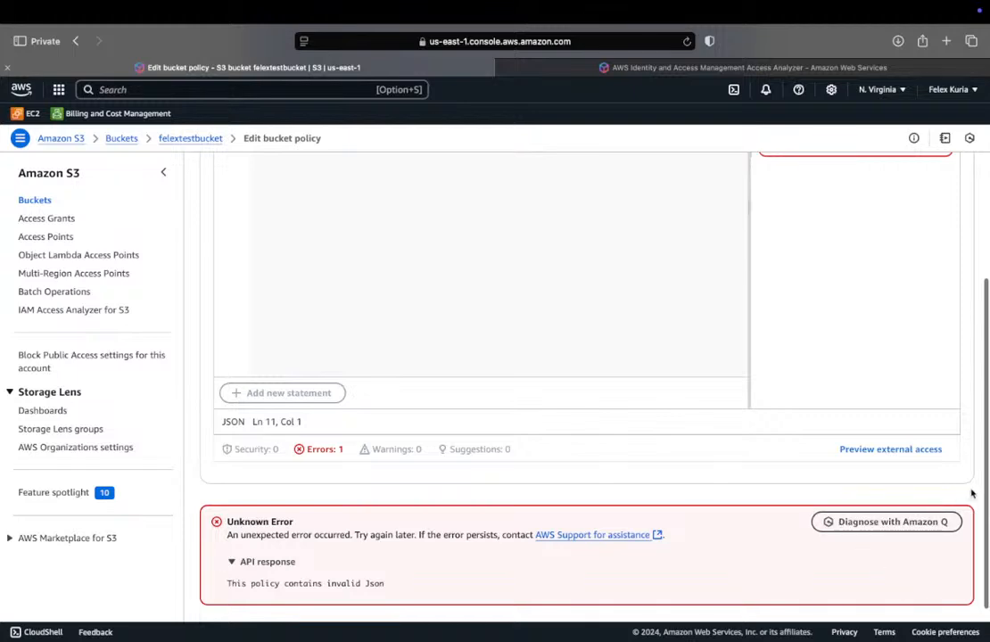
scroll(975, 491, "down", 2)
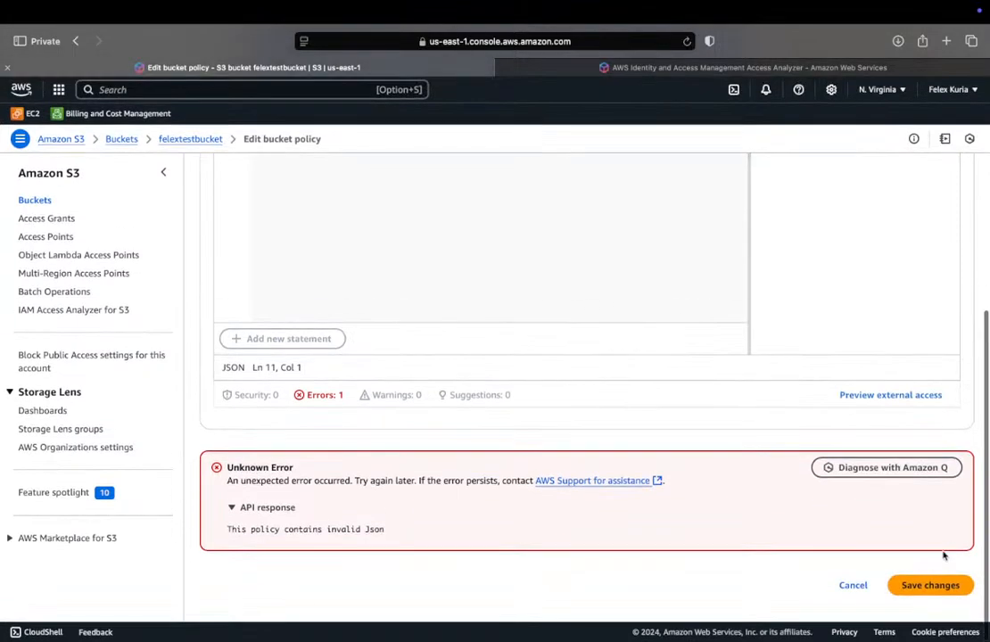
left_click(931, 589)
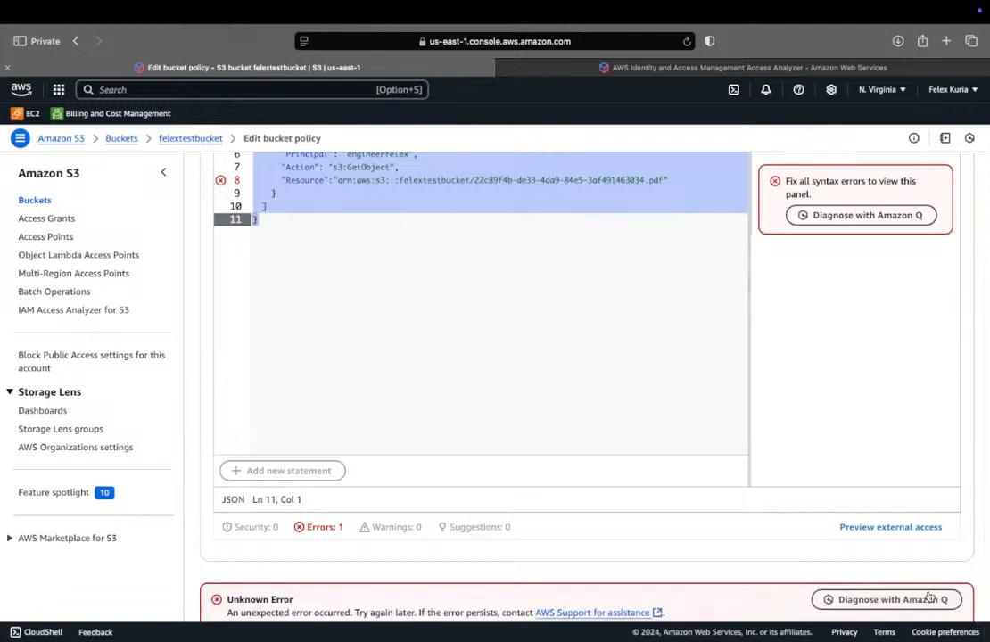
- Switch to the ChatGPT tab and send the pasted bucket policy as a new message for review
mouse_move(132, 3)
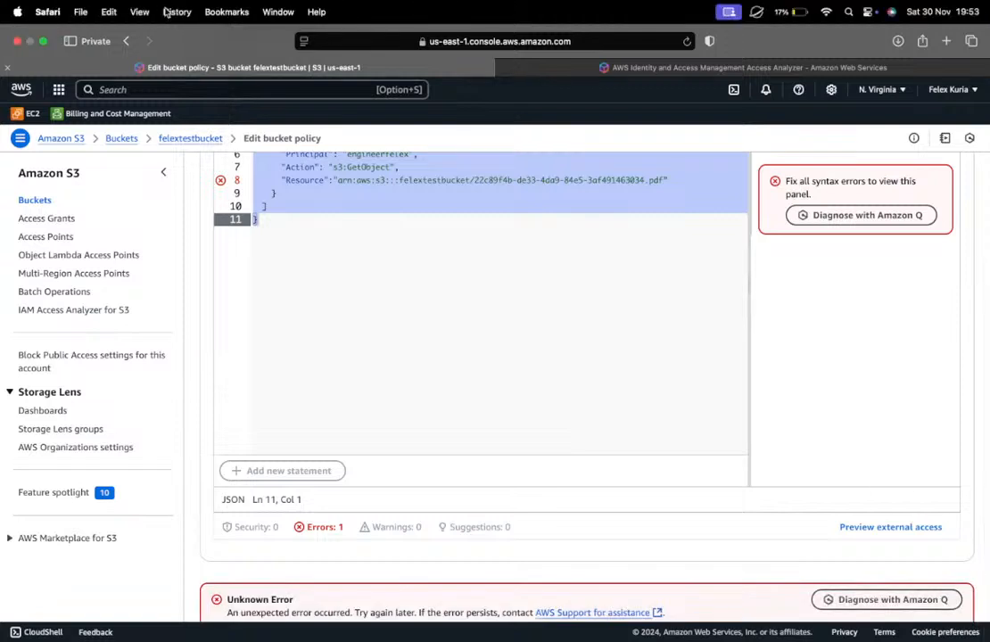
left_click(278, 11)
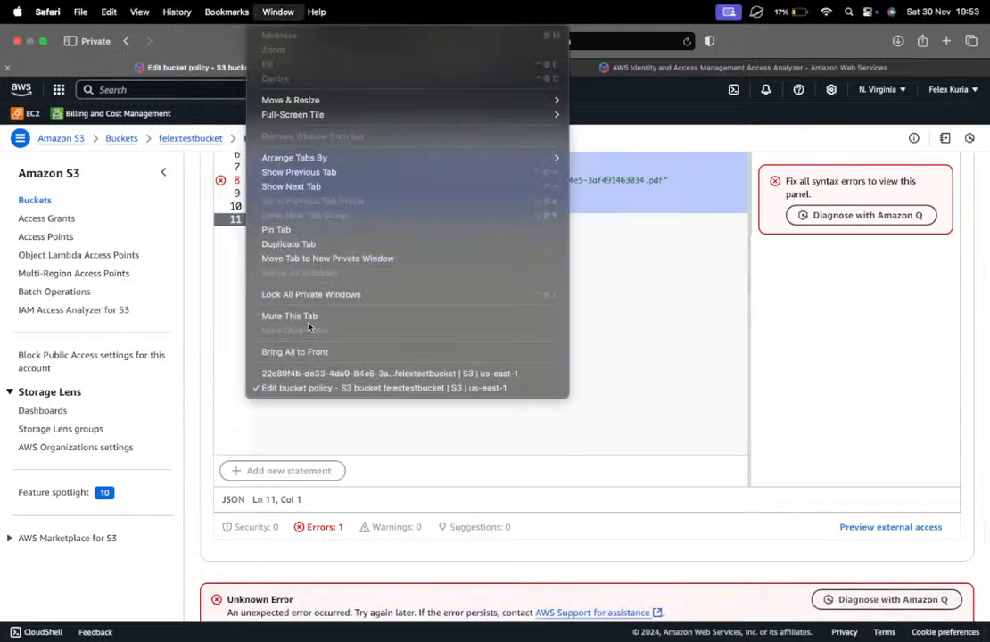
left_click(303, 388)
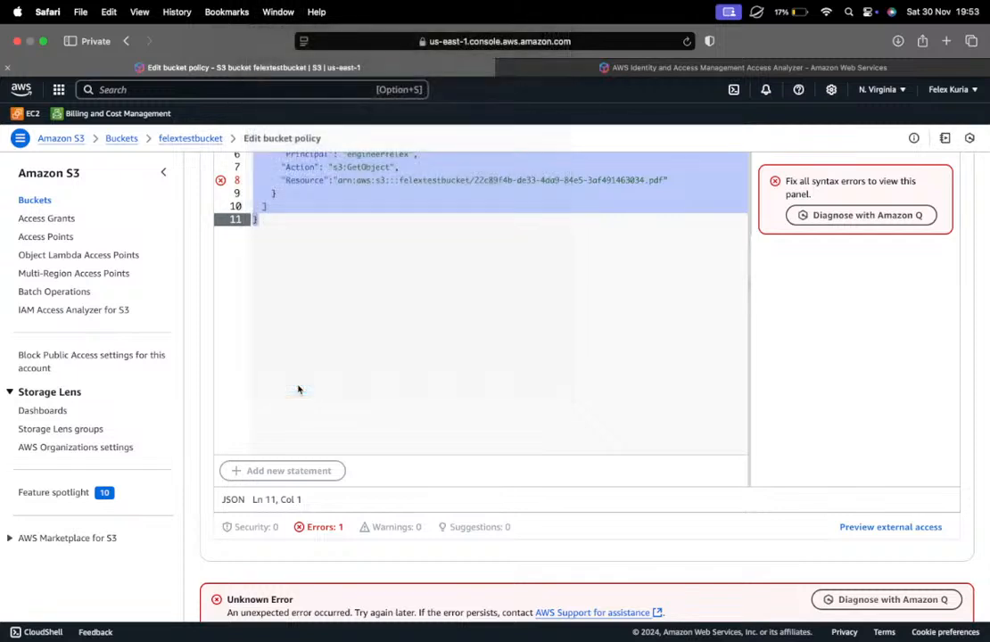
left_click(279, 12)
left_click(378, 375)
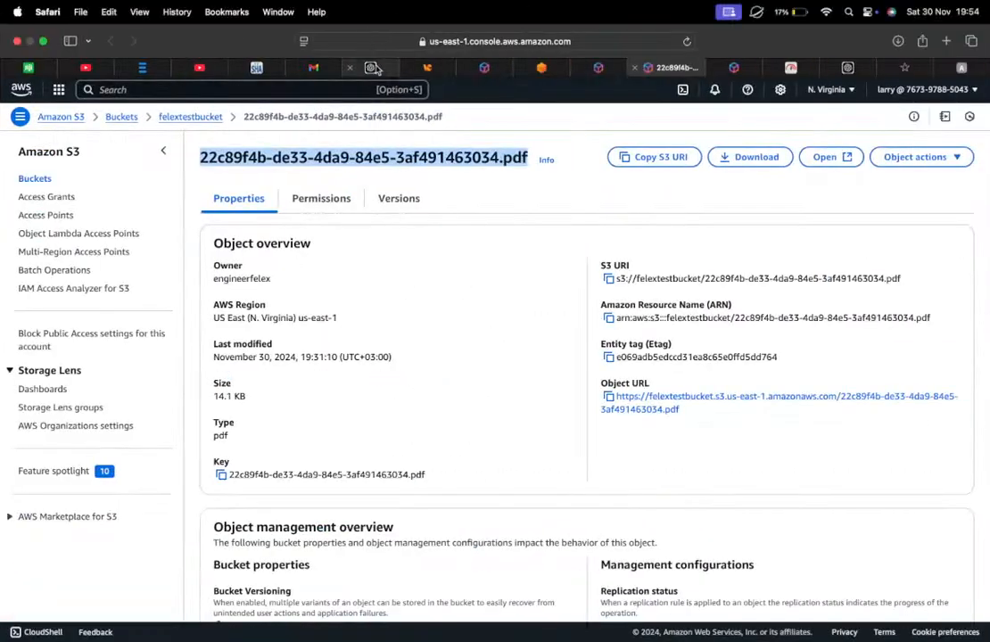
left_click(373, 67)
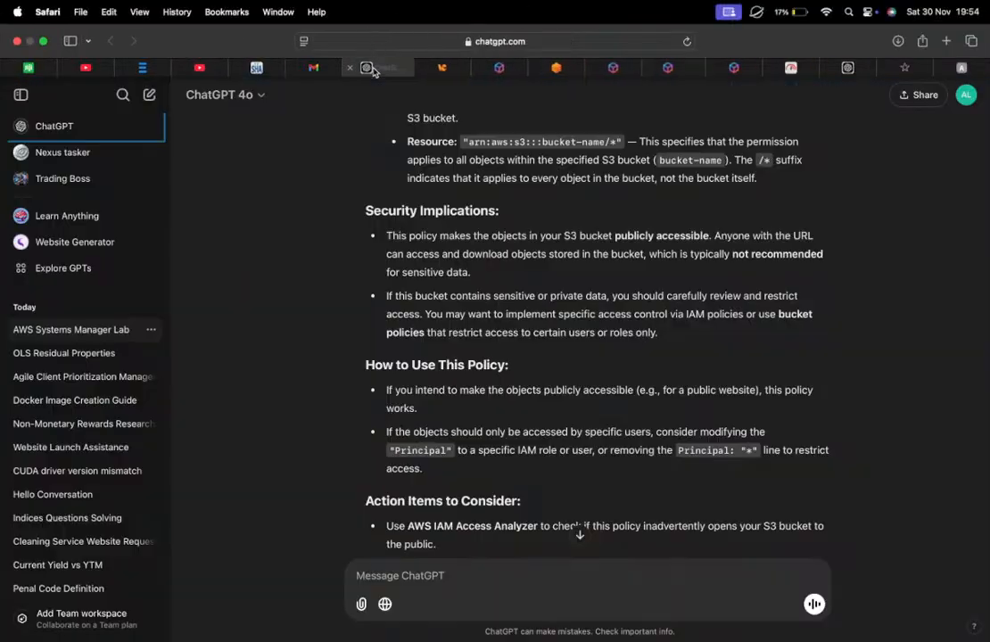
left_click(432, 564)
key("super+v")
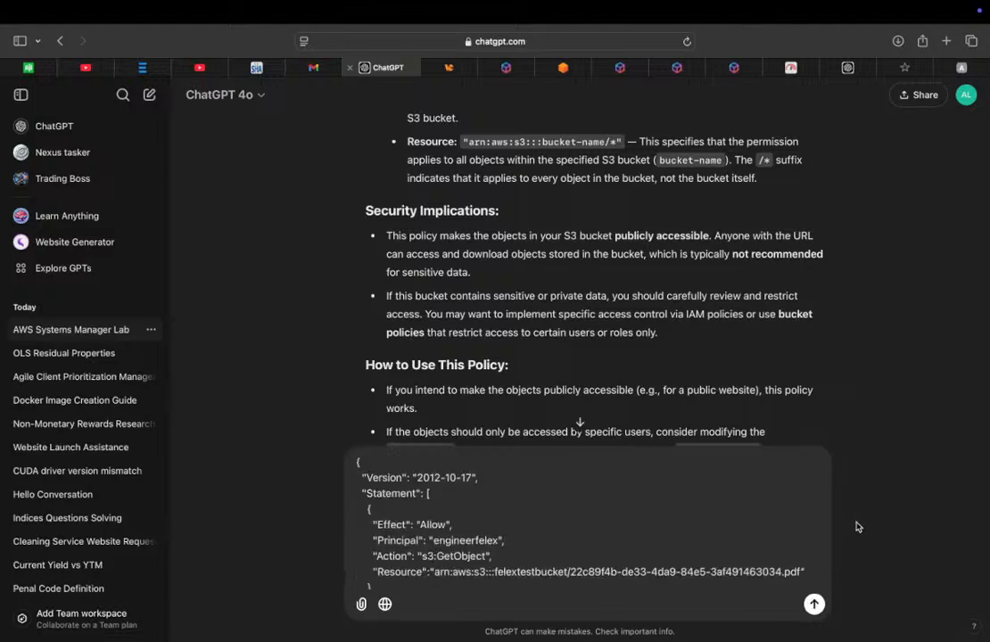
left_click(815, 607)
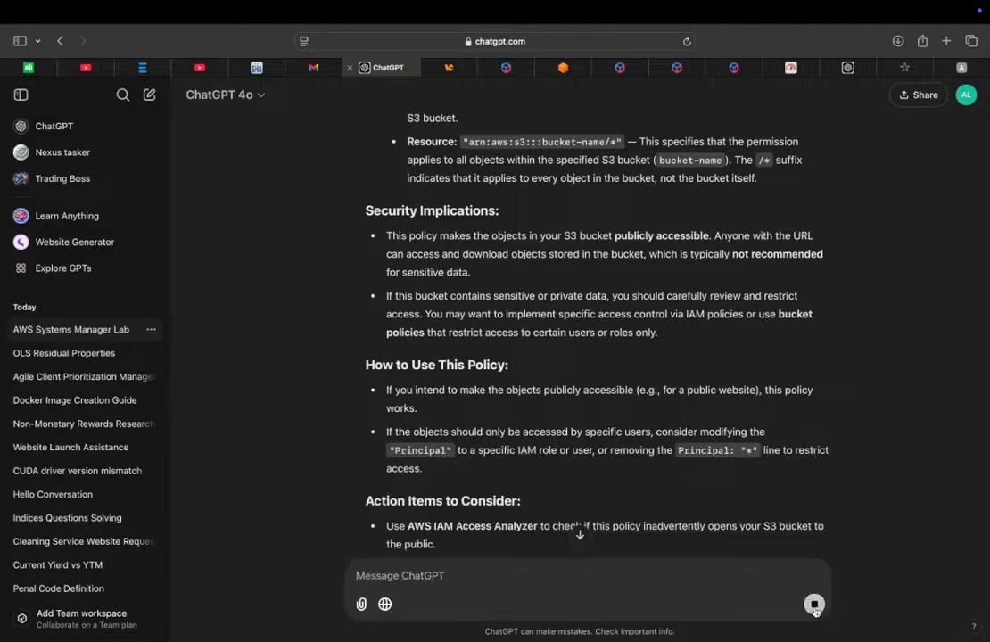
- Read through ChatGPT's reply and copy its corrected policy code
left_click(579, 539)
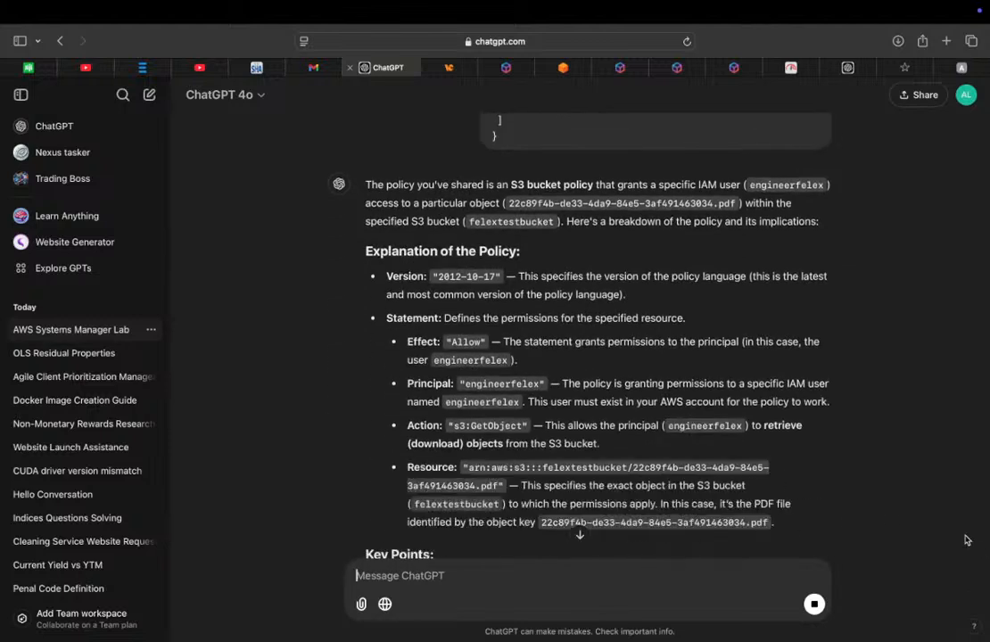
left_click(584, 542)
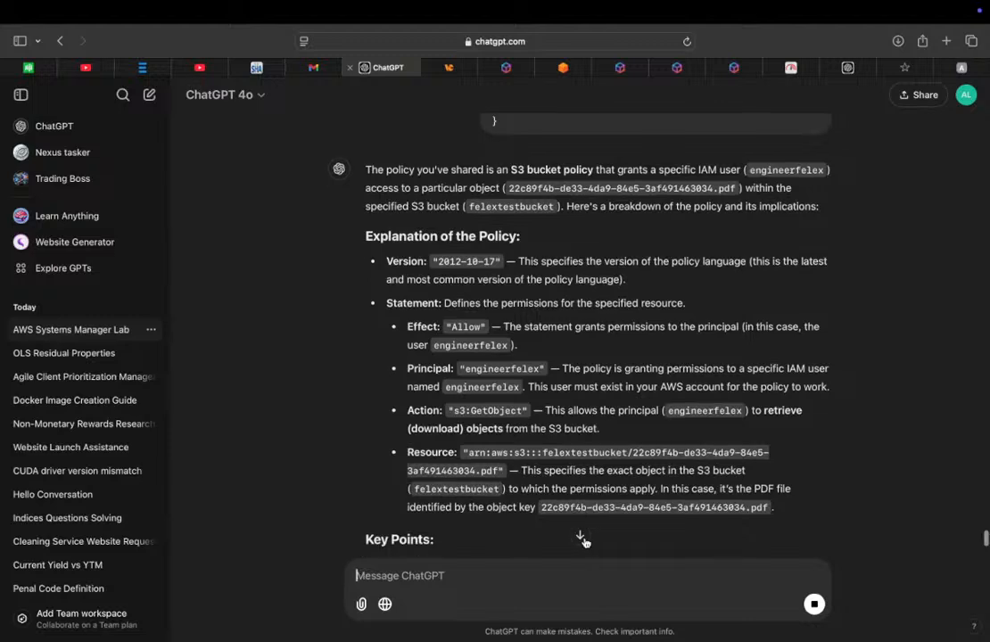
left_click_drag(987, 538, 986, 568)
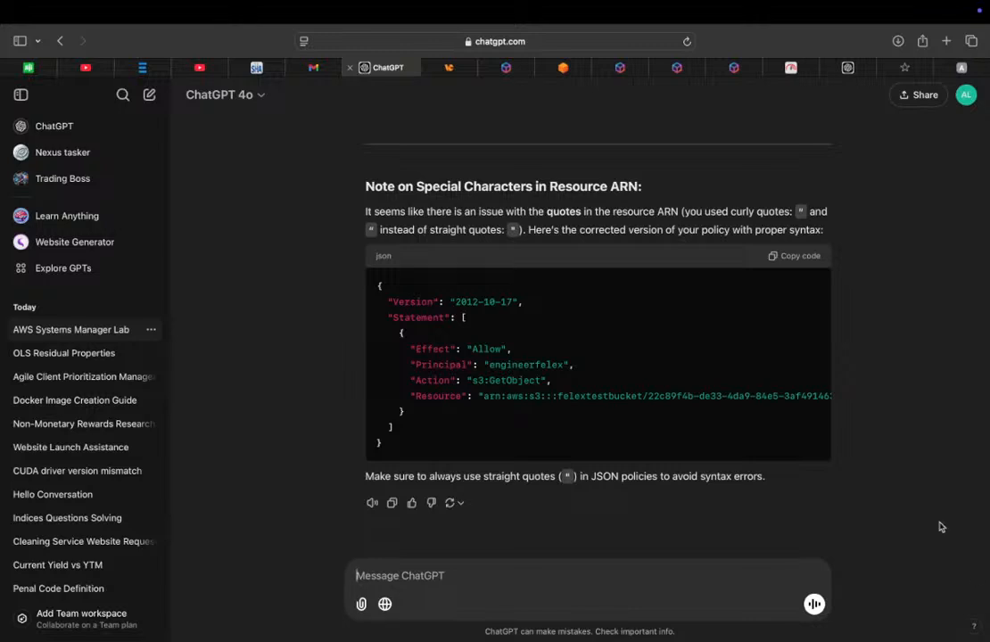
left_click(796, 261)
- Return to the bucket policy editor and replace the entire policy with the copied corrected version
key("super+Tab")
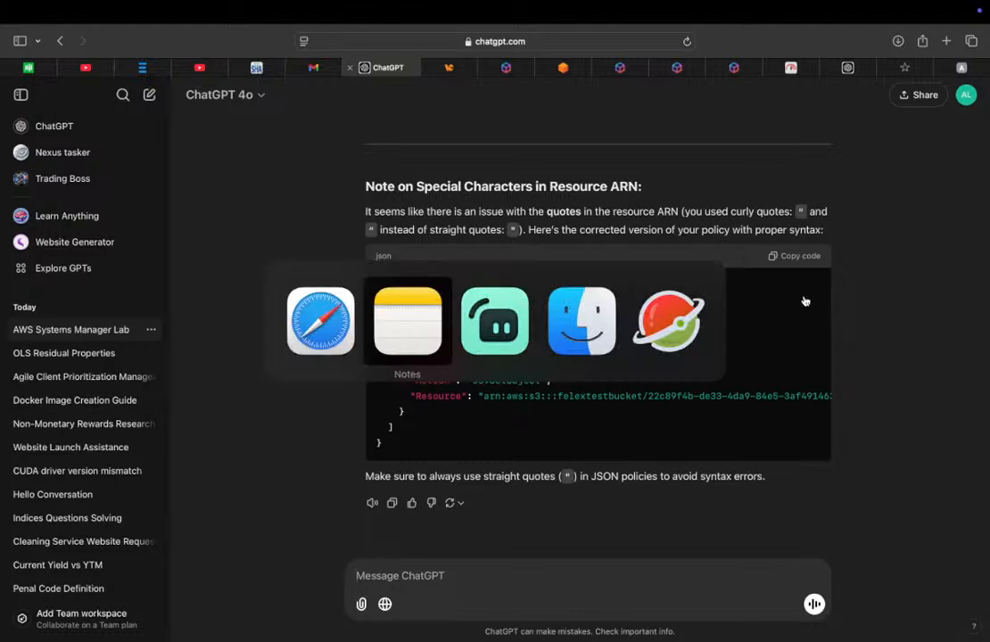
key("super+shift+Tab")
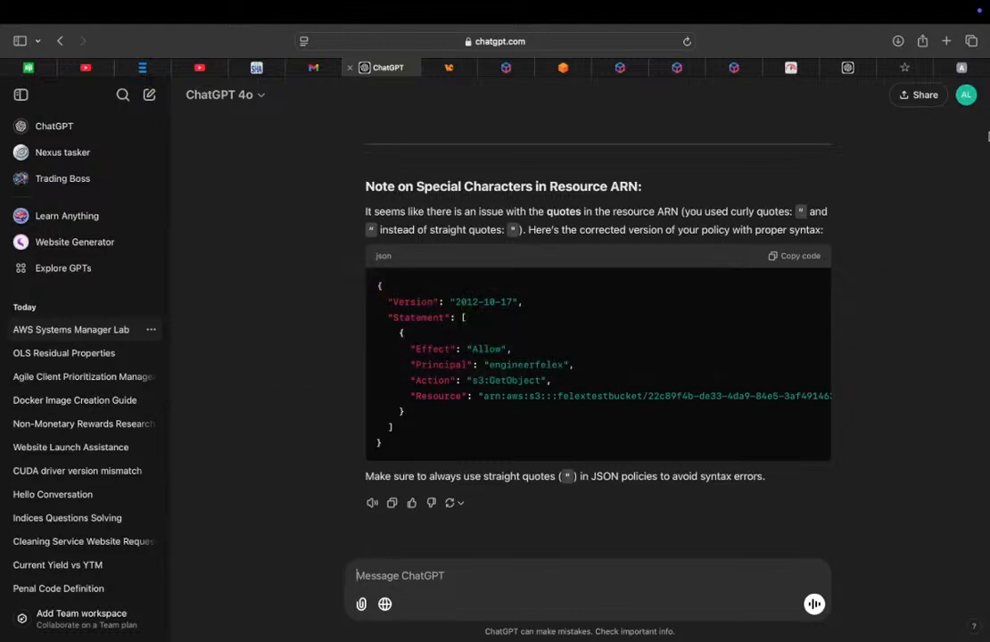
mouse_move(177, 6)
left_click(270, 10)
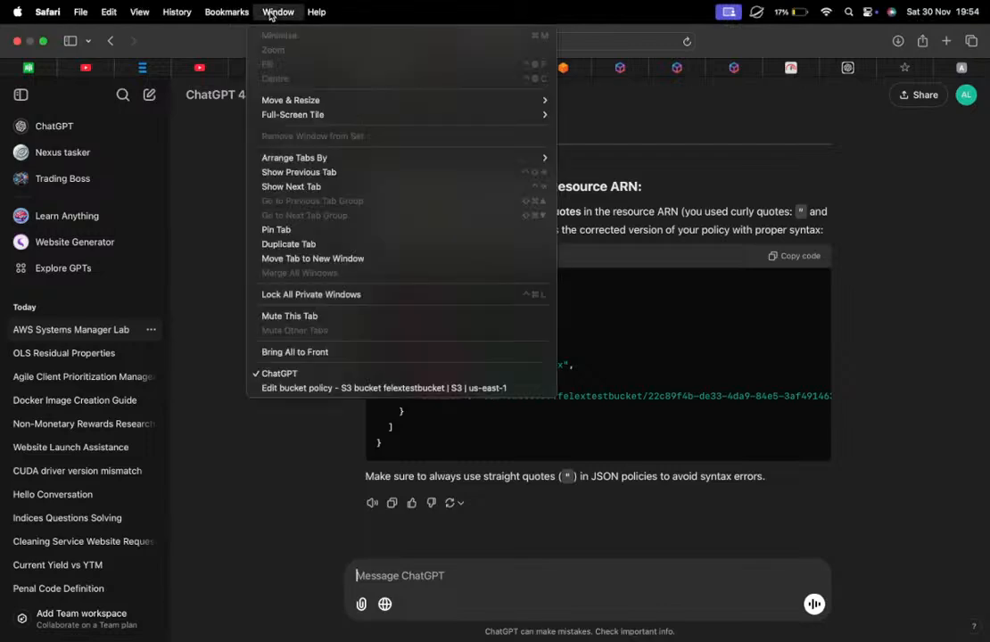
left_click(317, 388)
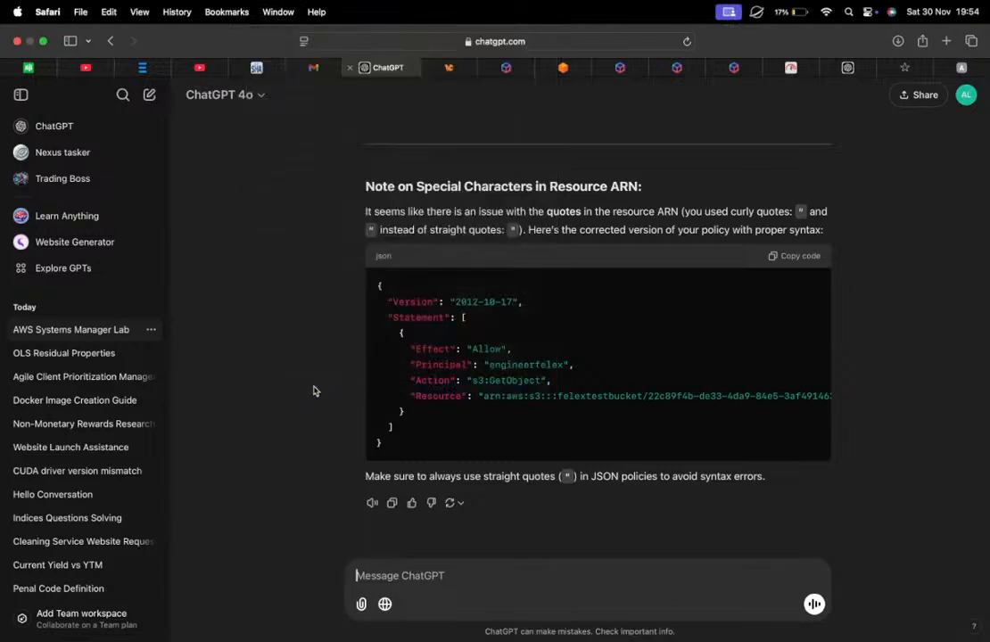
left_click(358, 251)
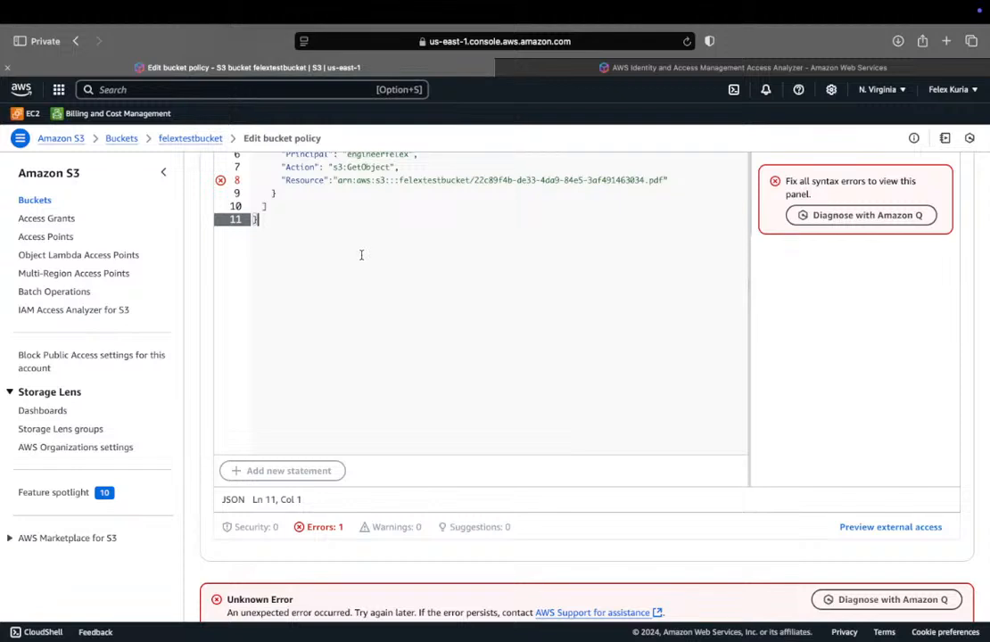
key("super+a")
key("super+v")
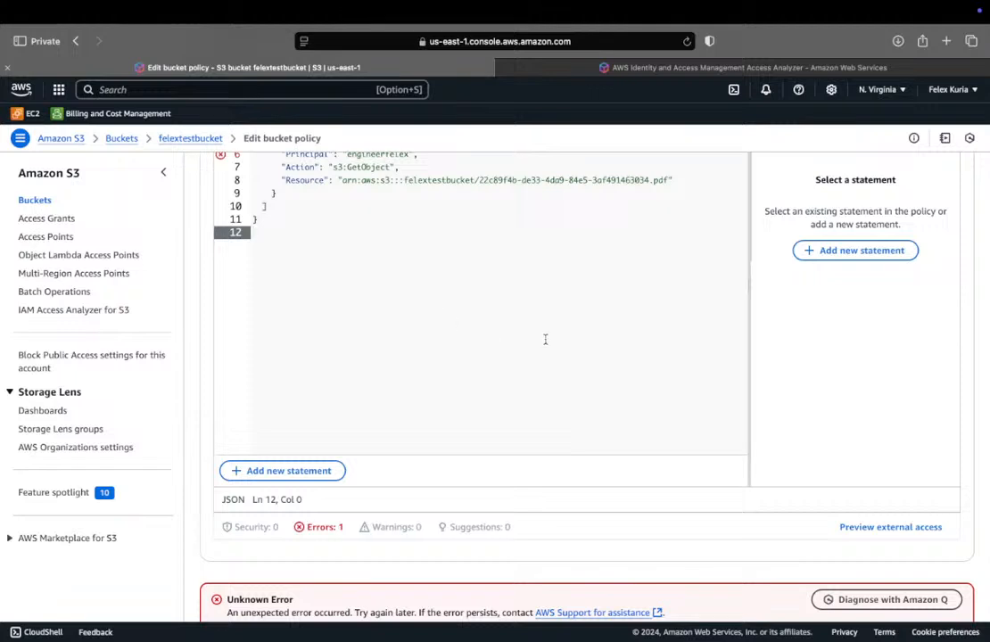
key("Up")
key("Up")
key("Up")
key("Up")
key("Up")
key("Up")
key("Up")
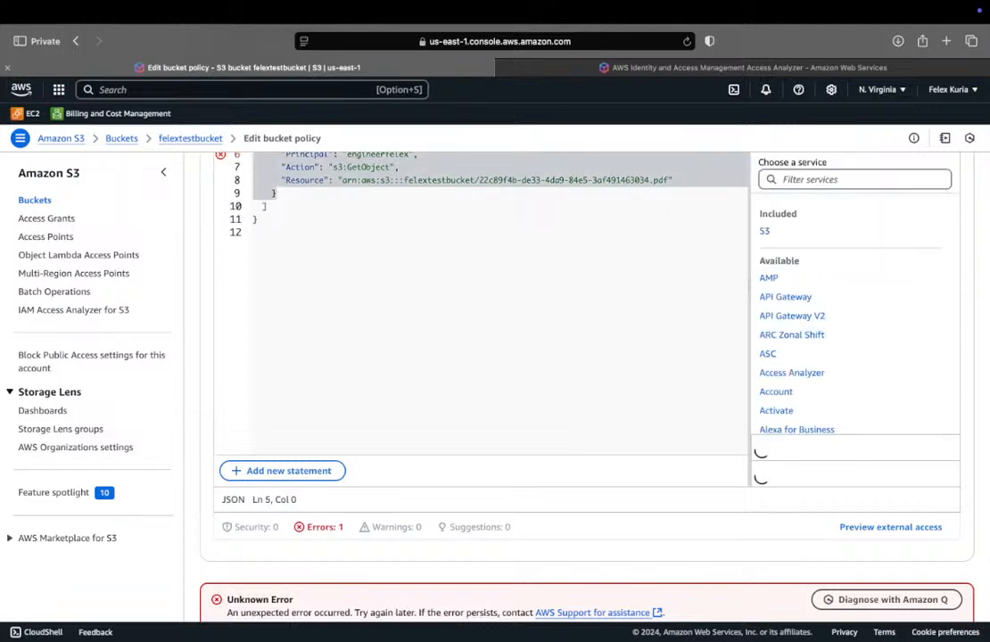
key("Up")
key("Up")
key("Up")
key("Up")
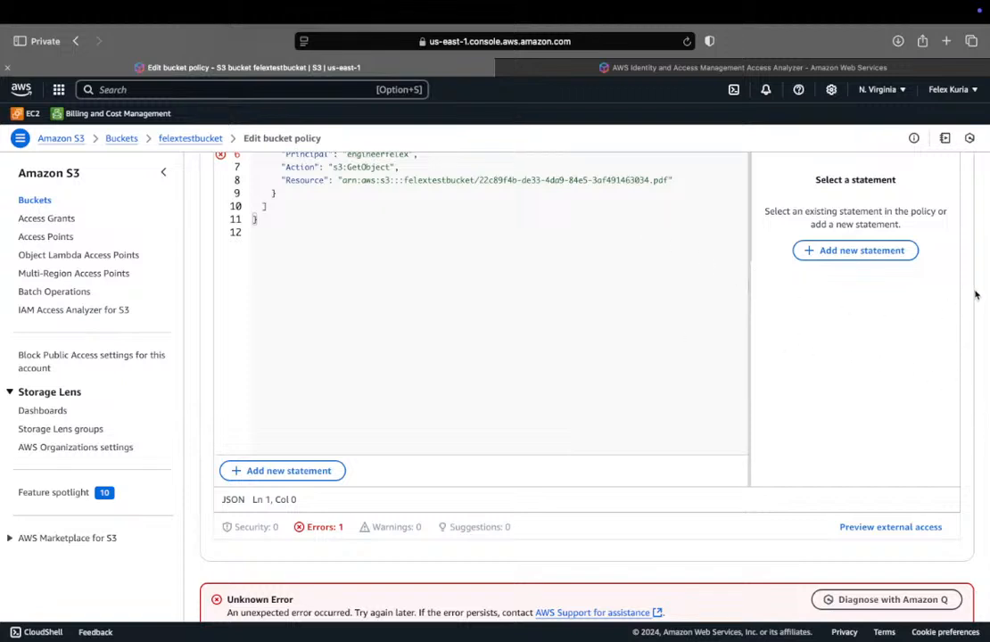
scroll(976, 295, "up", 3)
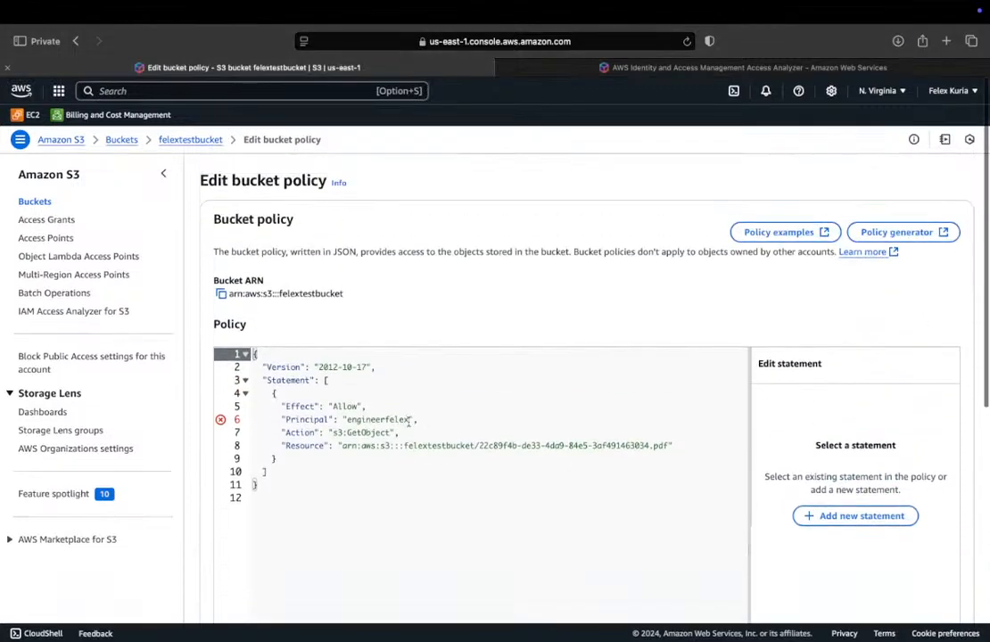
- Replace the policy's Principal value with "*" and save the bucket policy changes
left_click_drag(410, 421, 348, 420)
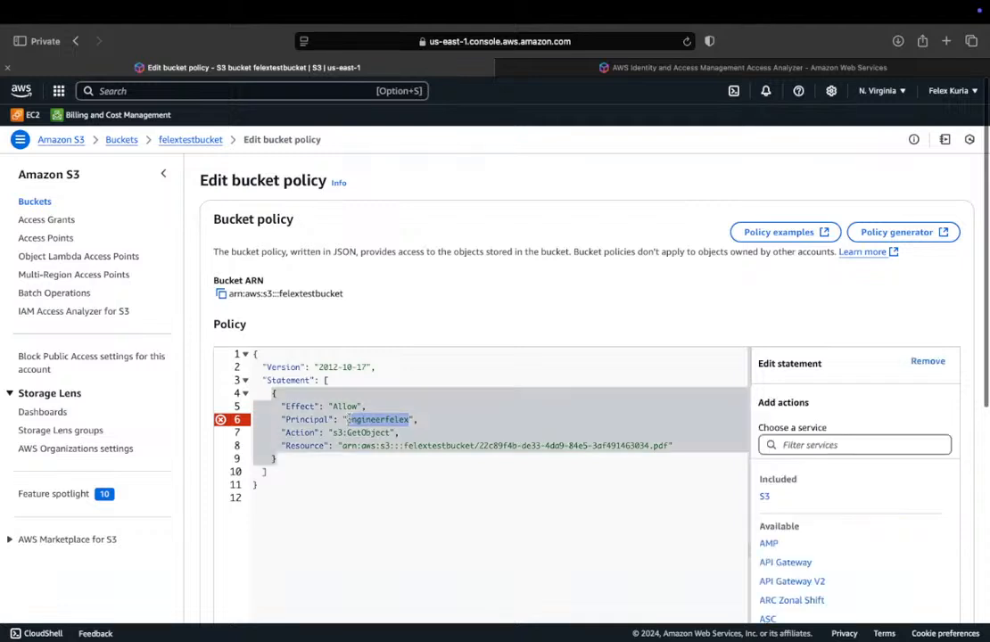
type("*")
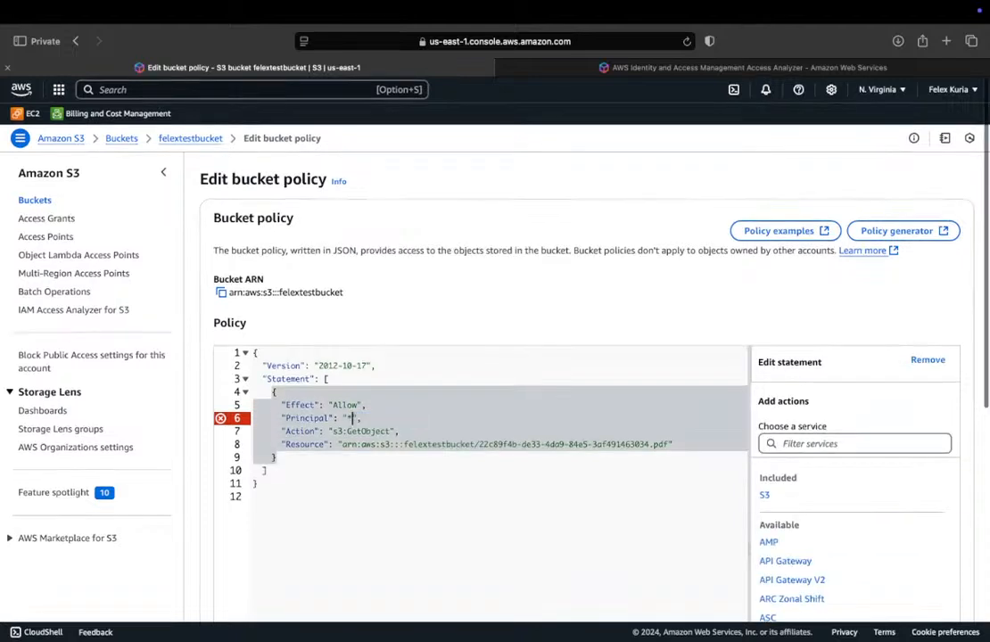
left_click(487, 461)
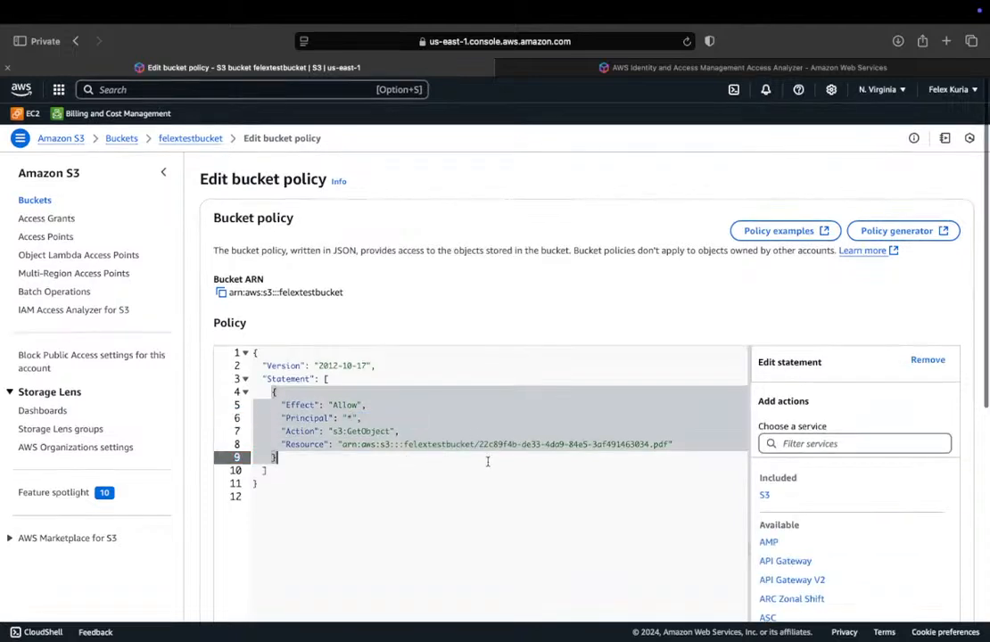
key("Down")
key("Down")
key("Down")
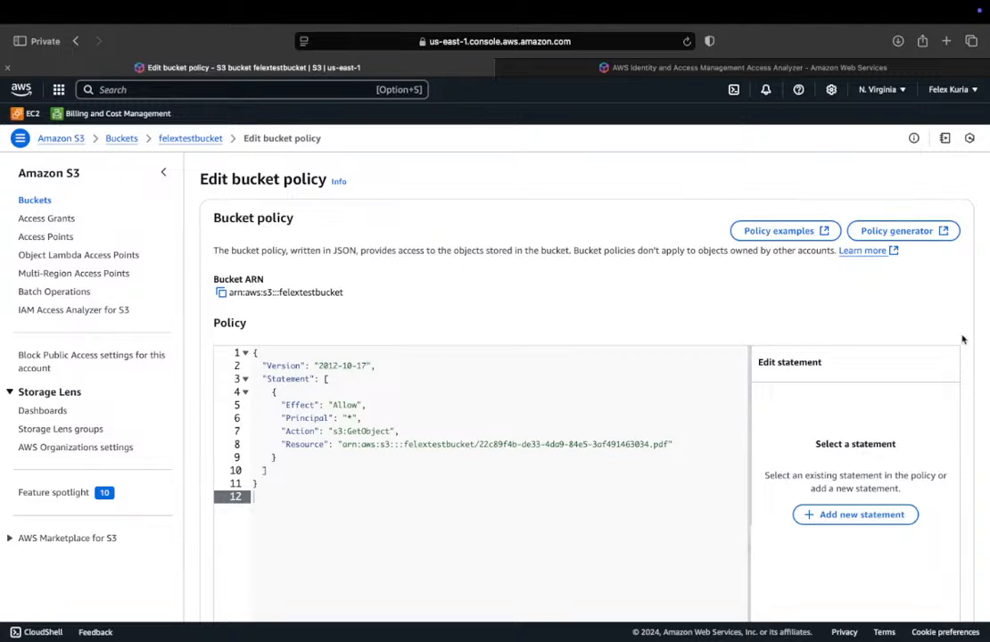
scroll(962, 339, "down", 5)
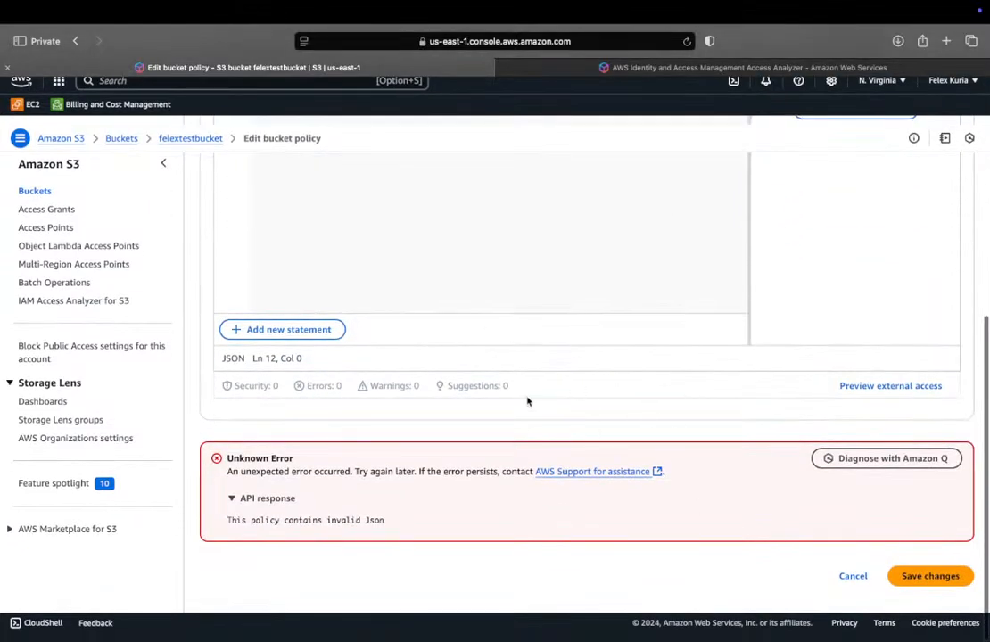
left_click(946, 578)
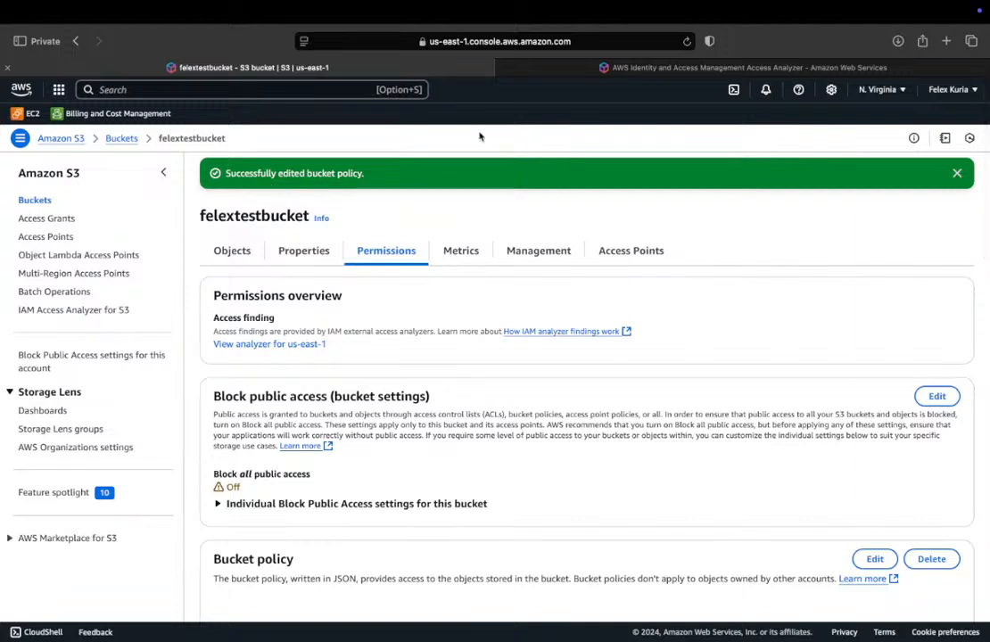
- Switch to the other browser window's S3 tab and open the uploaded PDF object's details
left_click(277, 12)
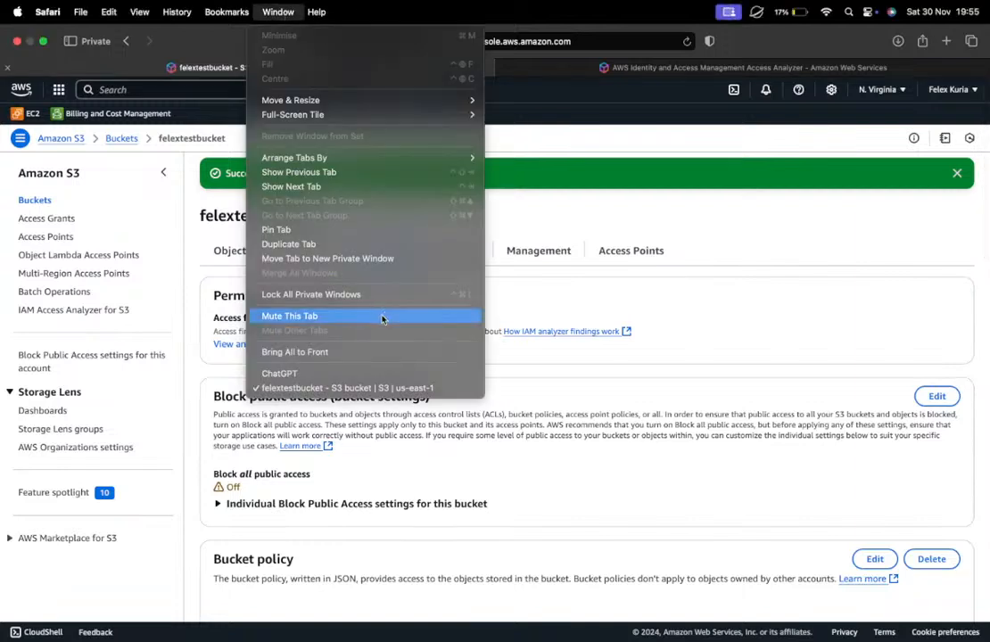
left_click(279, 374)
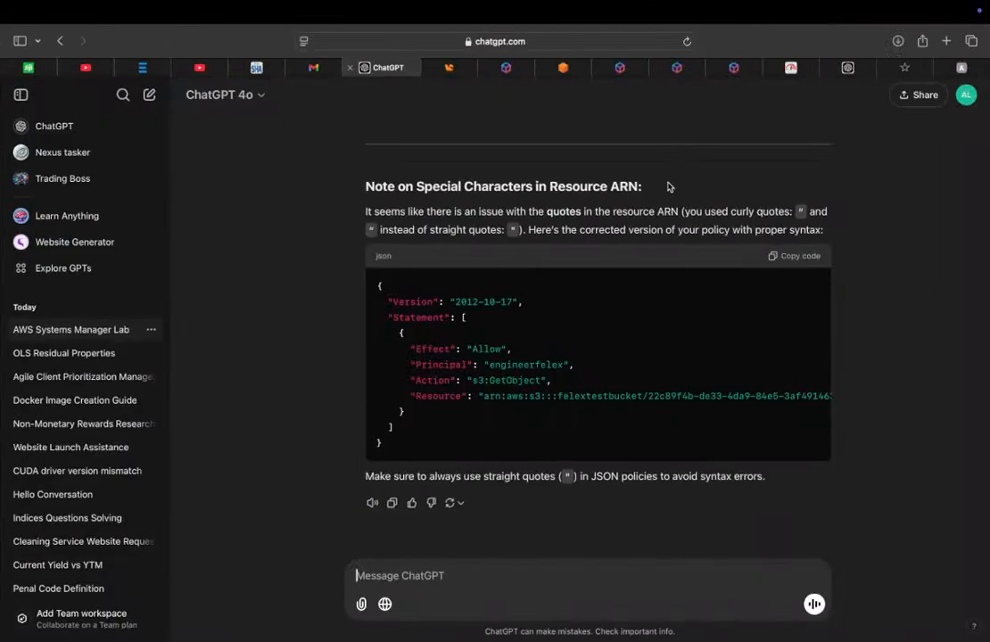
left_click(509, 70)
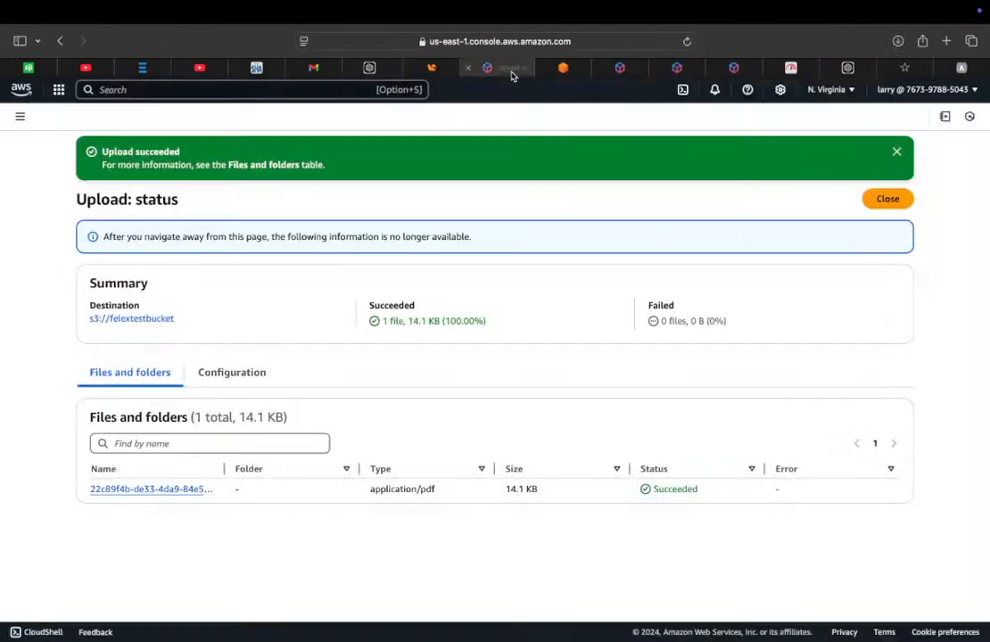
left_click(170, 489)
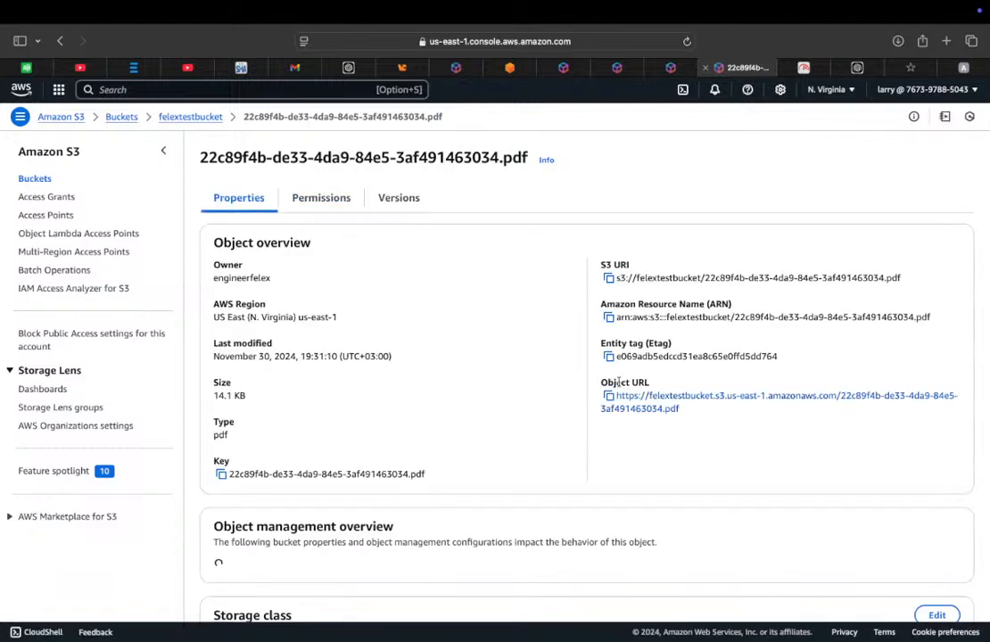
- Copy the object's URL and open it in a new browser tab to test public access
left_click(609, 395)
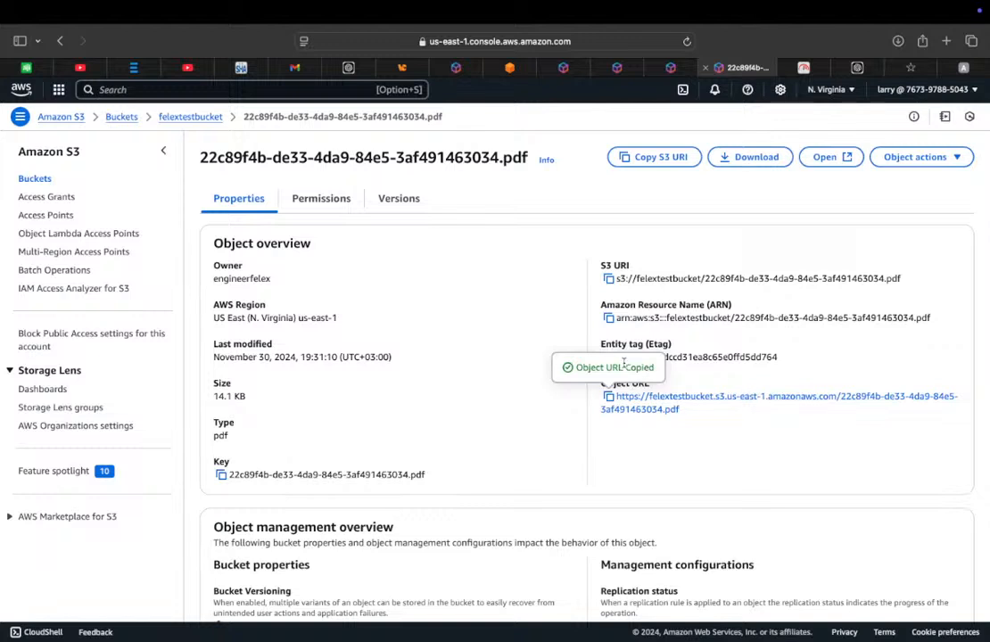
left_click(947, 41)
key("super+v")
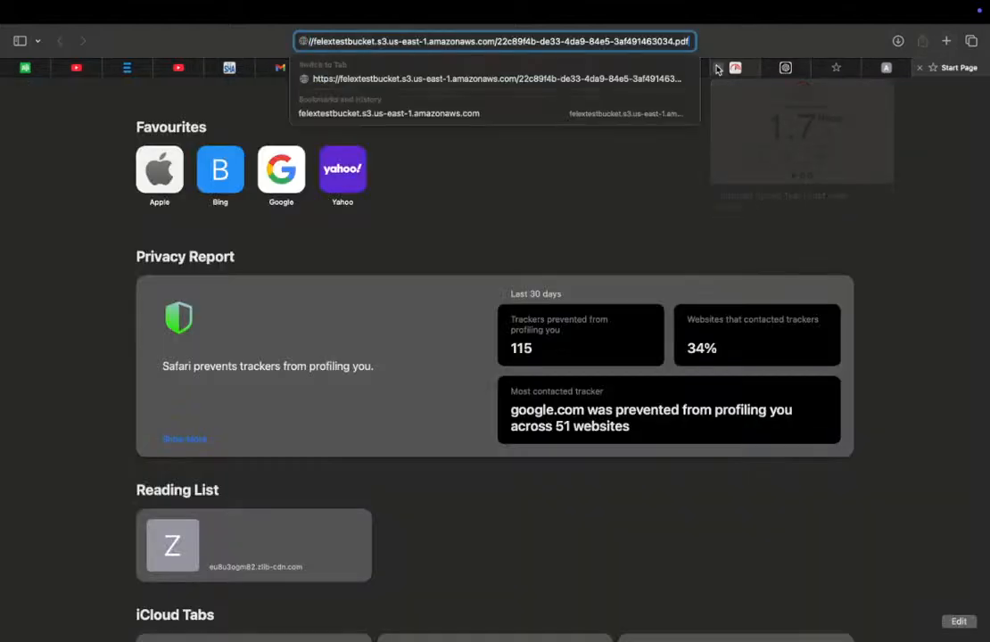
key("Return")
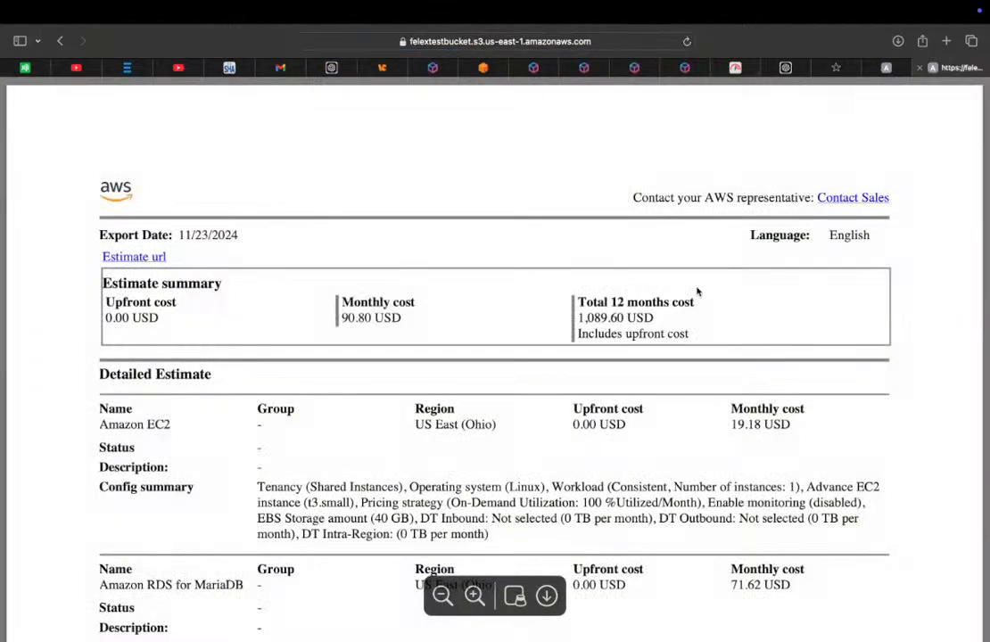
- Inspect the opened object's full address in the address bar
left_click(589, 42)
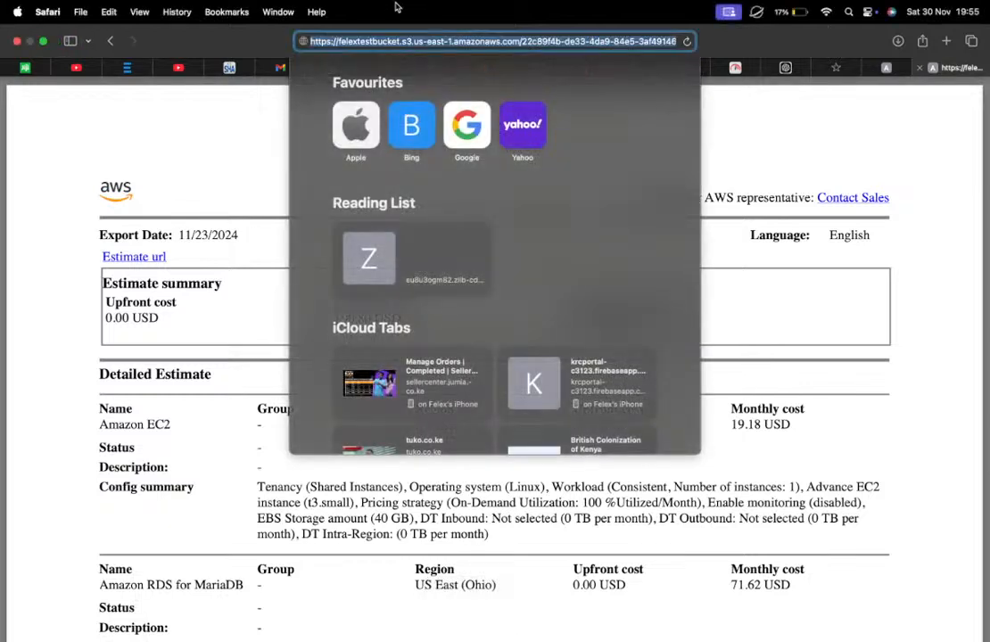
left_click(813, 169)
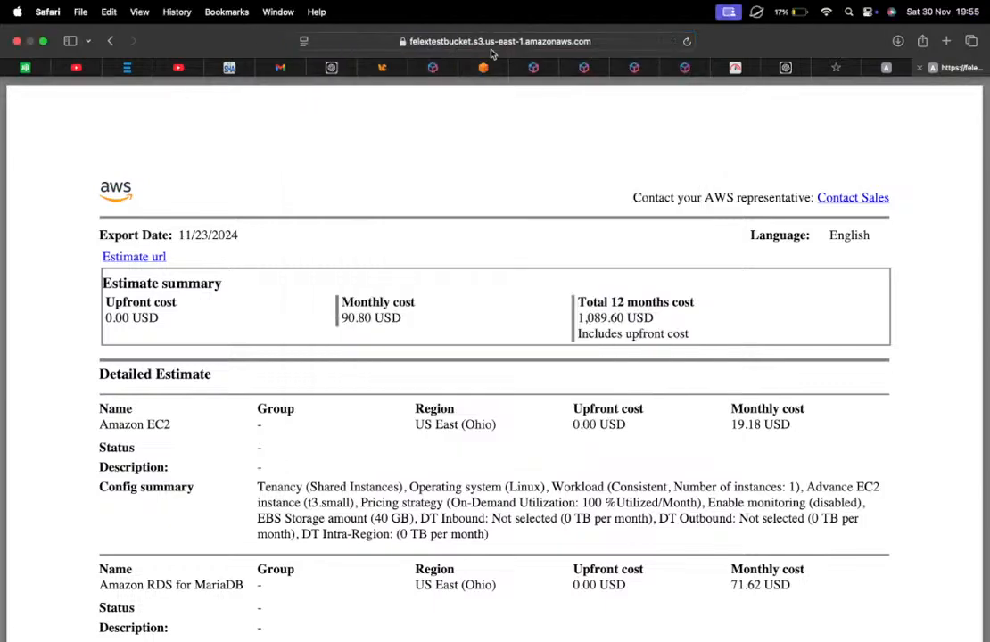
left_click(522, 41)
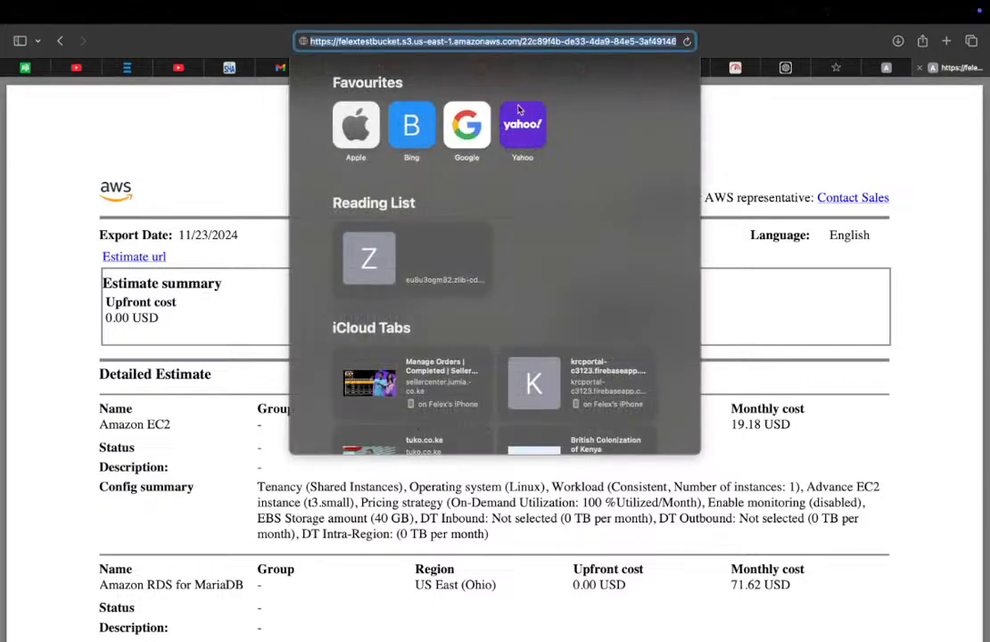
left_click(770, 155)
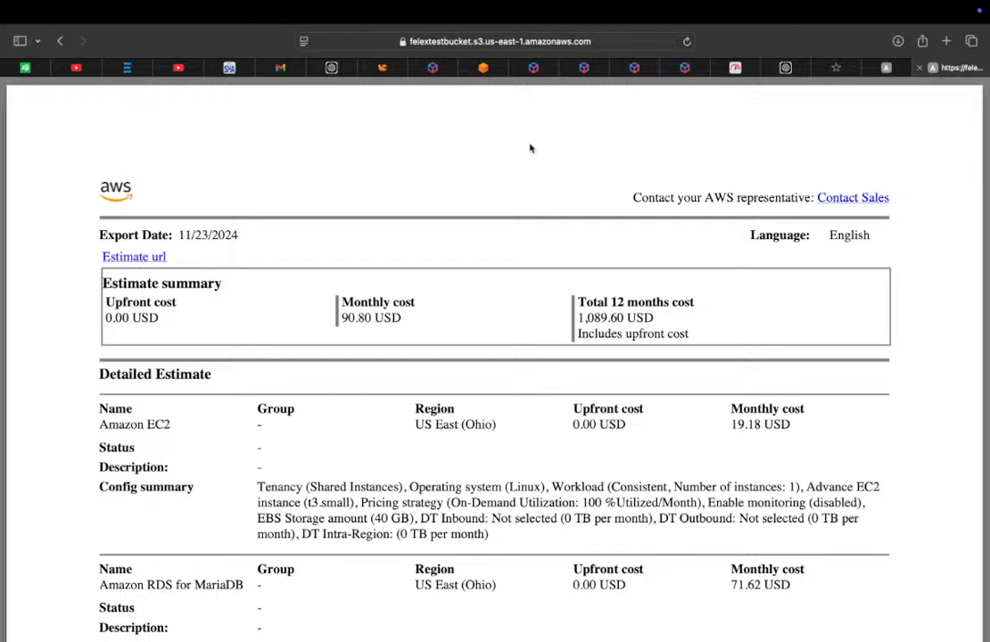
- Return to the bucket policy editor tab and review the policy and its permissions message
left_click(533, 68)
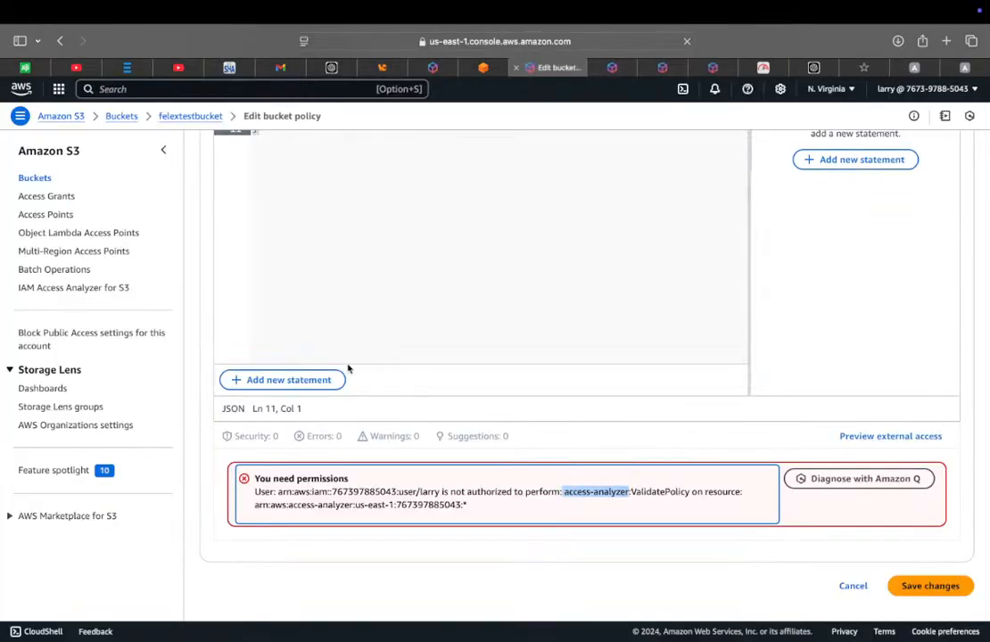
scroll(498, 322, "up", 3)
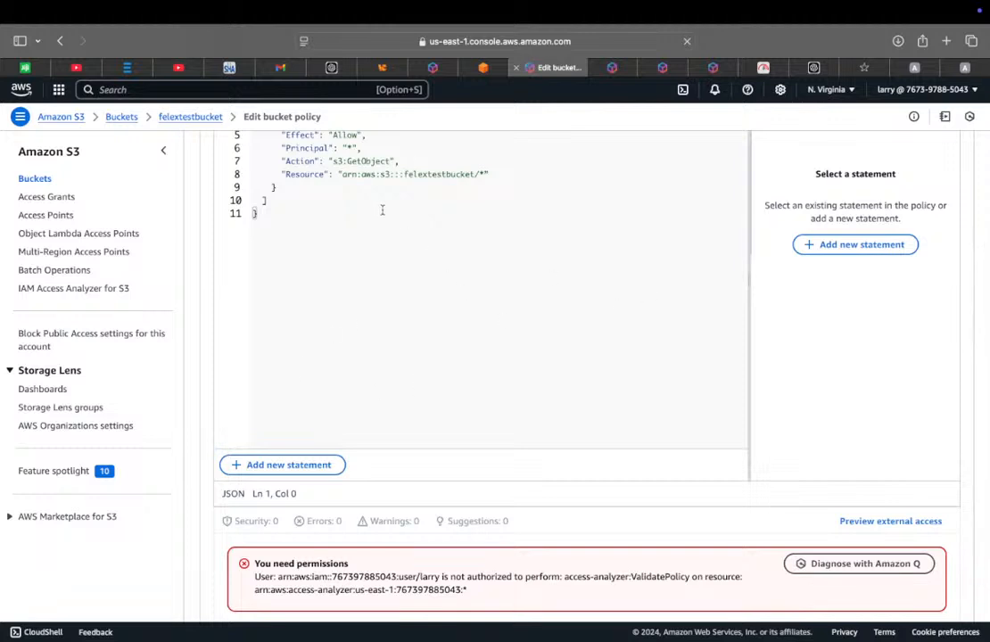
- Navigate through the S3 console back to the bucket list and open felextestbucket's objects
left_click(193, 120)
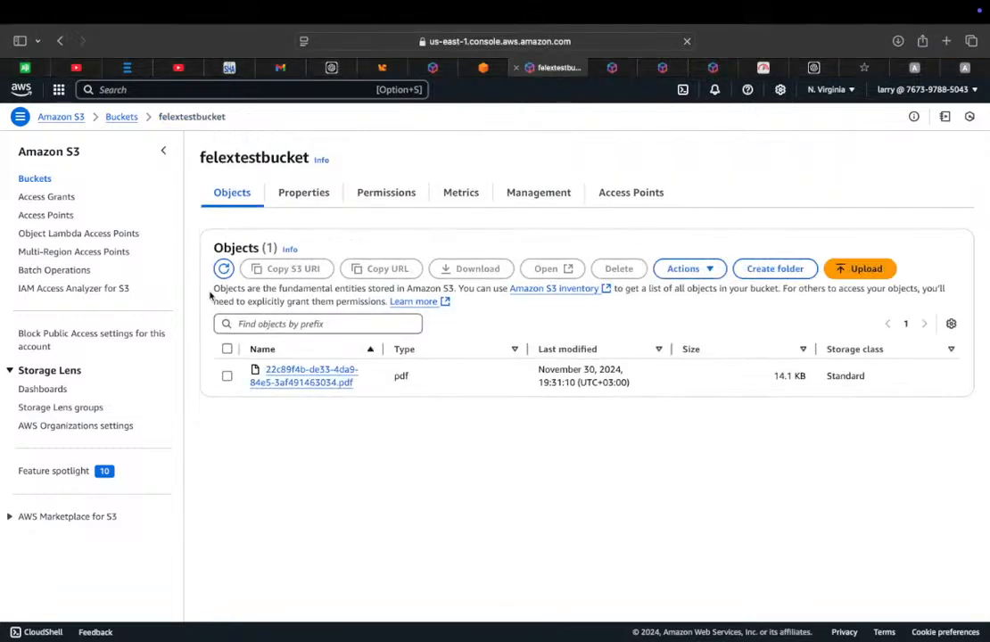
left_click(121, 116)
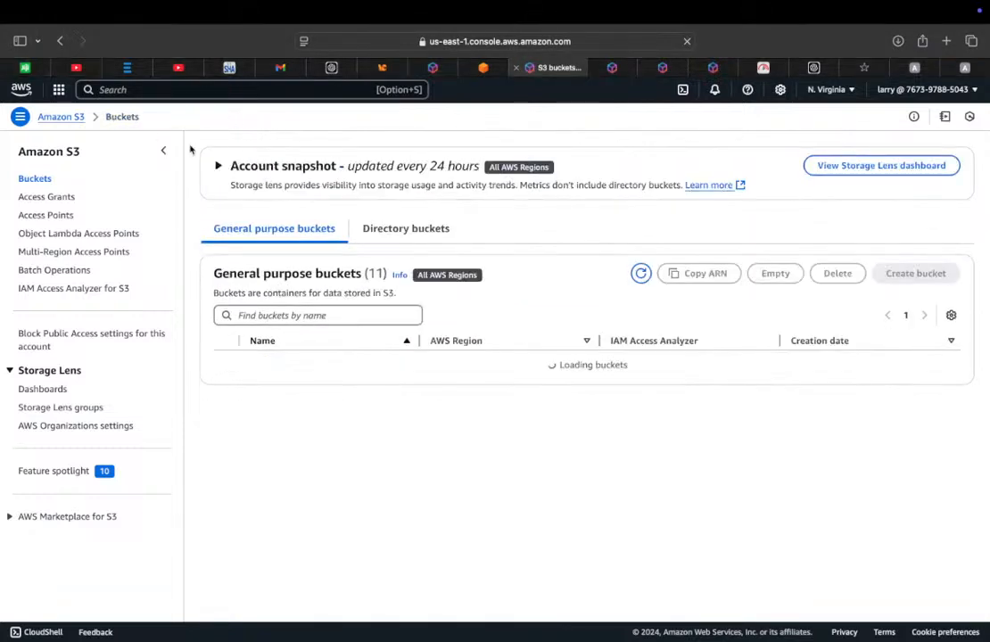
left_click(65, 120)
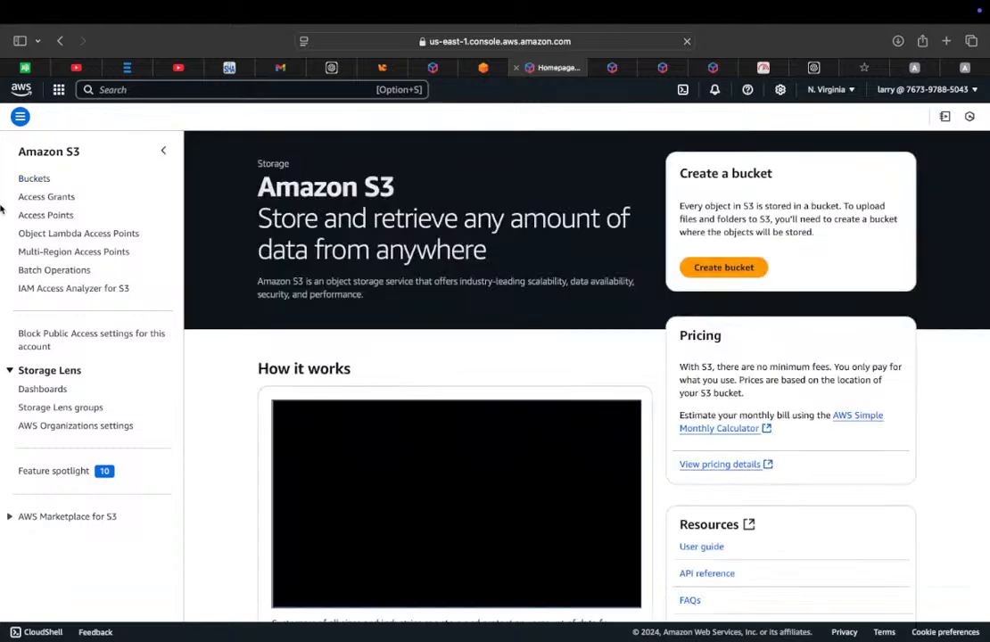
left_click(104, 91)
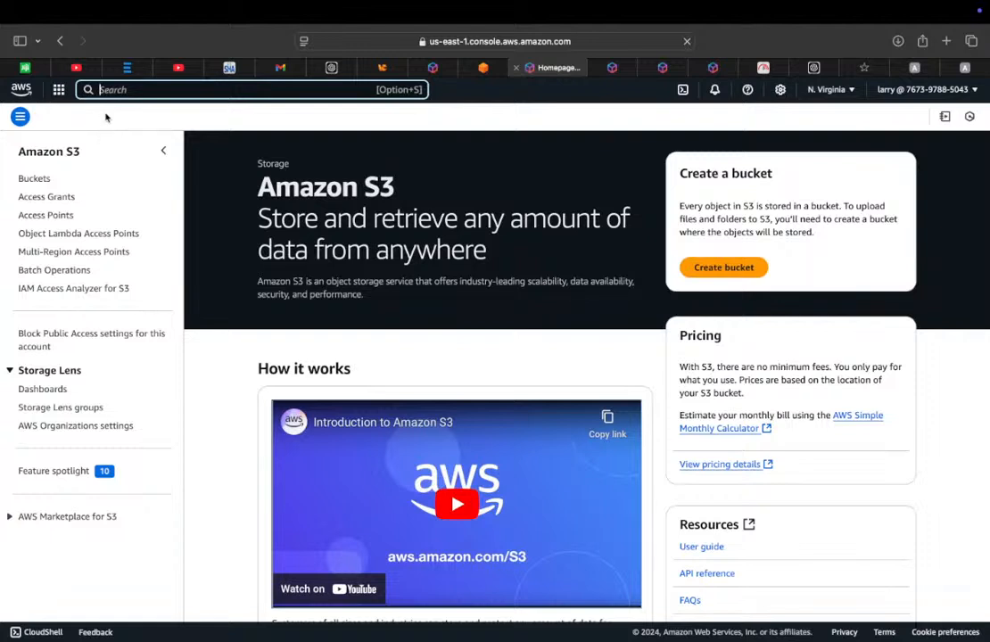
type("i")
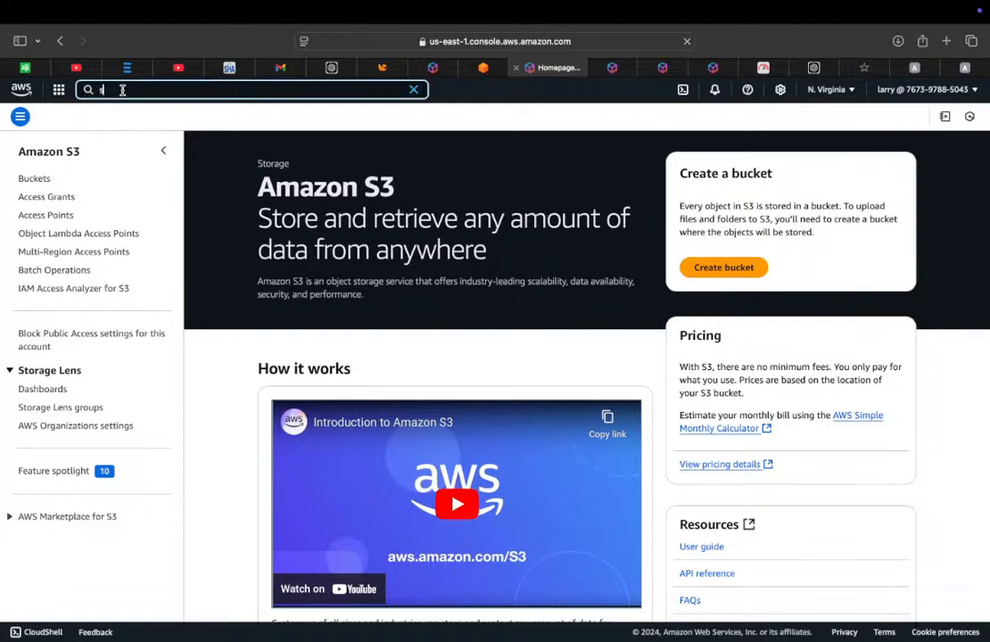
type("3")
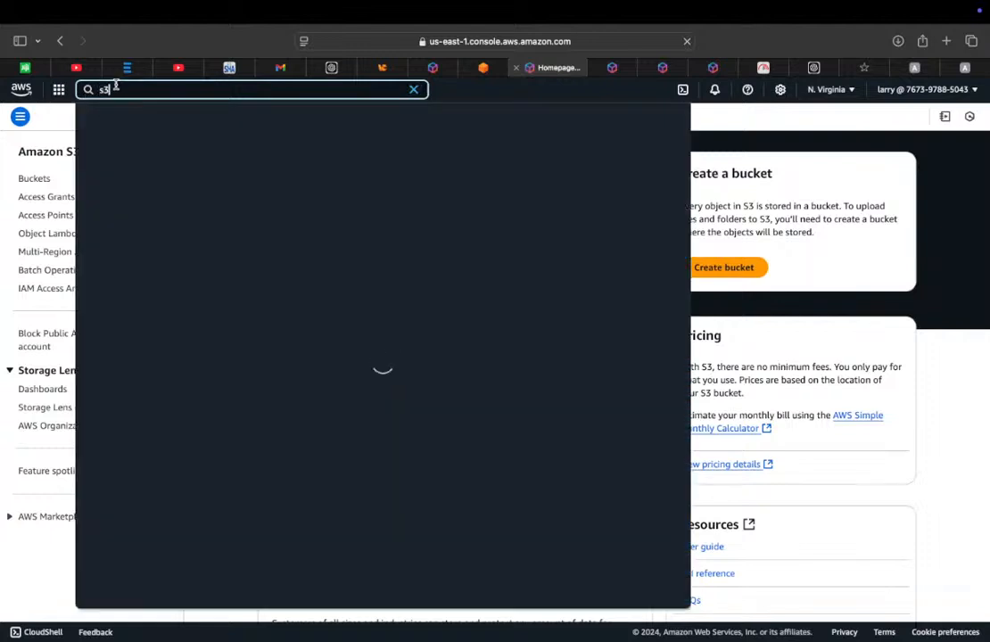
left_click(62, 117)
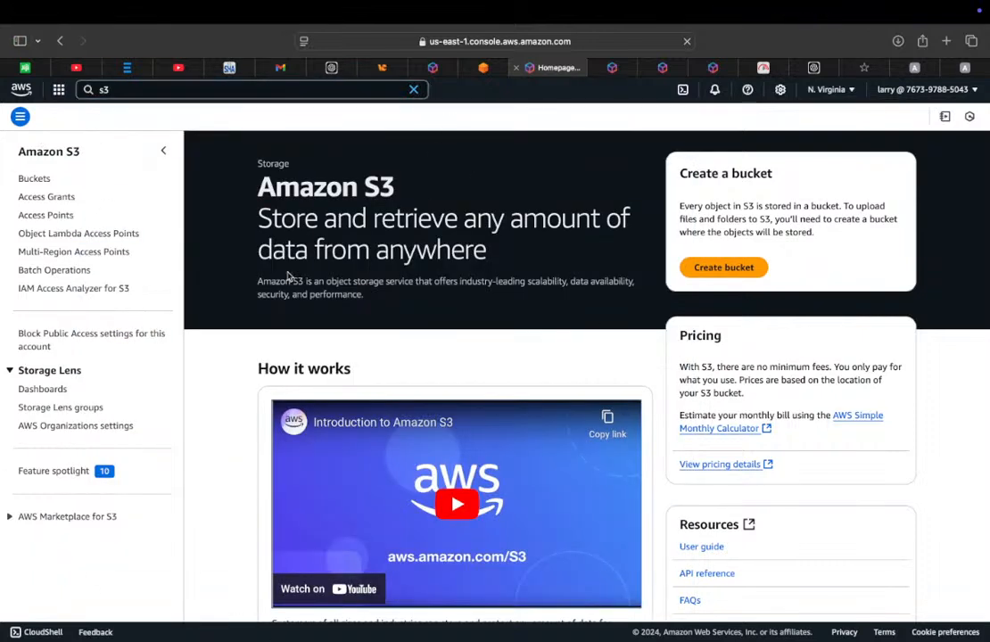
left_click(730, 269)
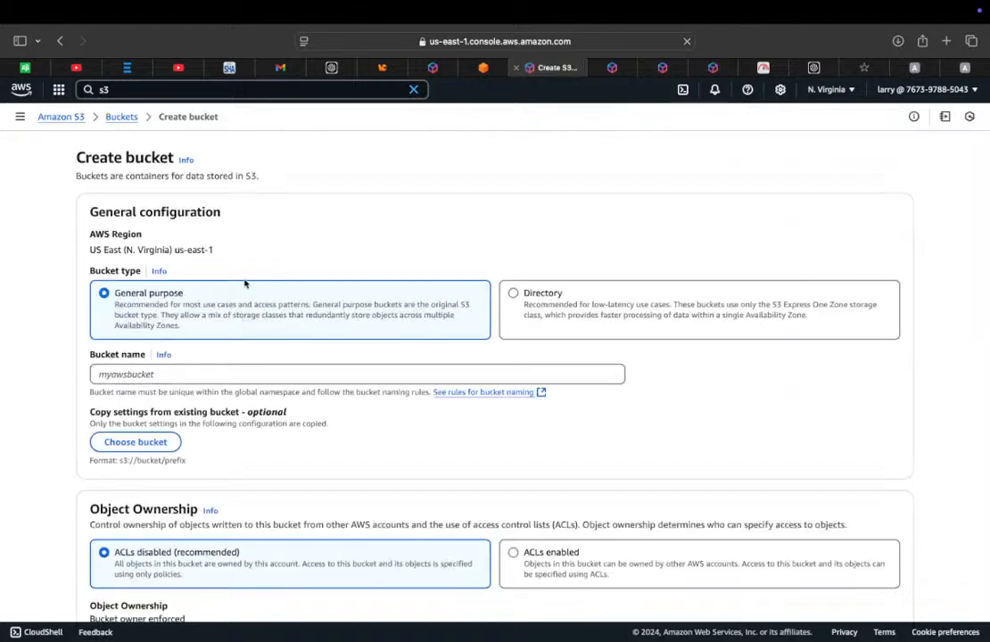
left_click(122, 117)
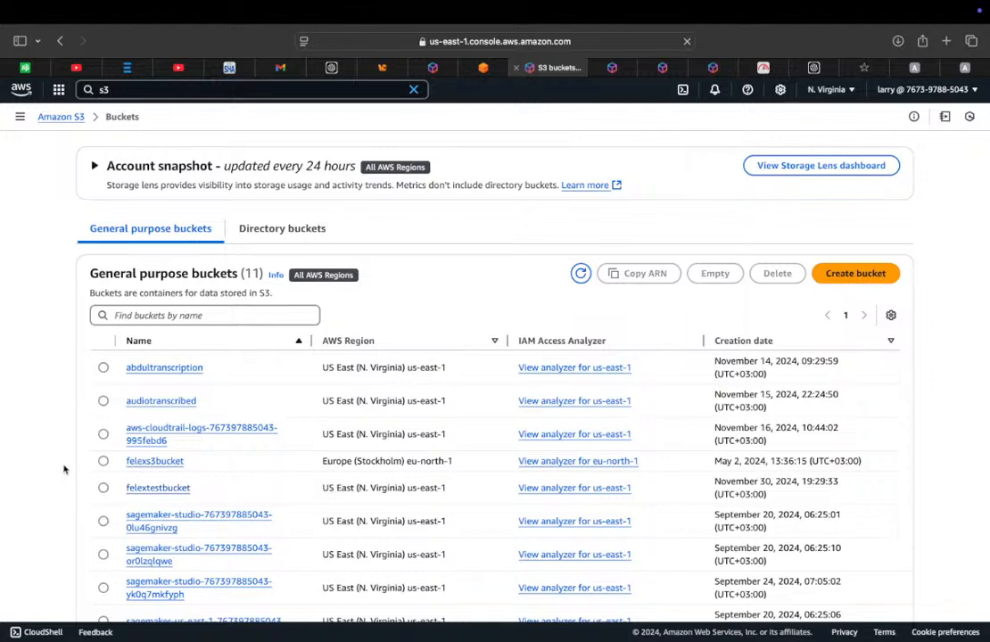
left_click(157, 489)
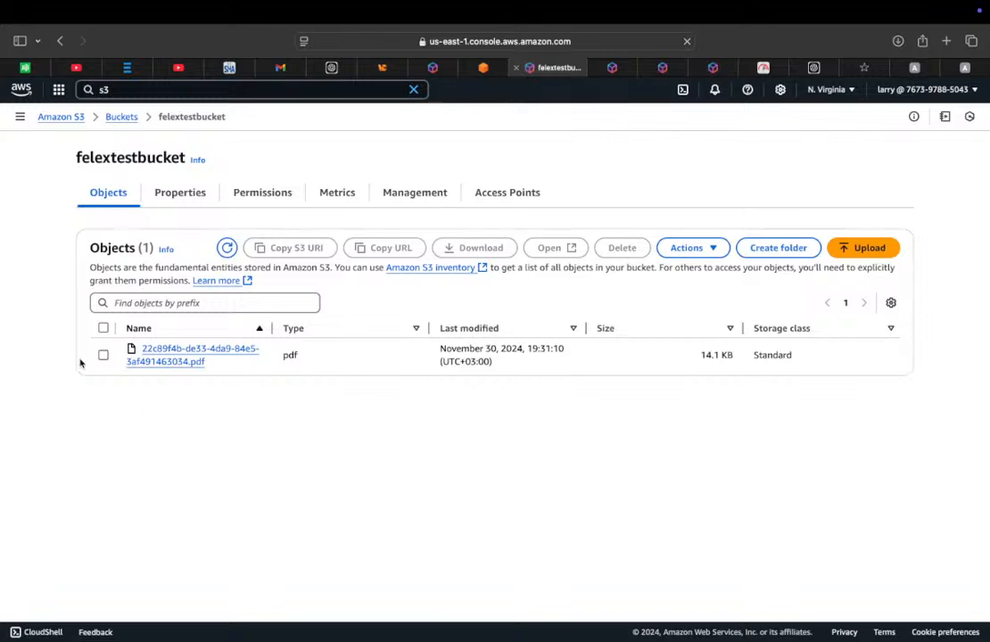
left_click(861, 250)
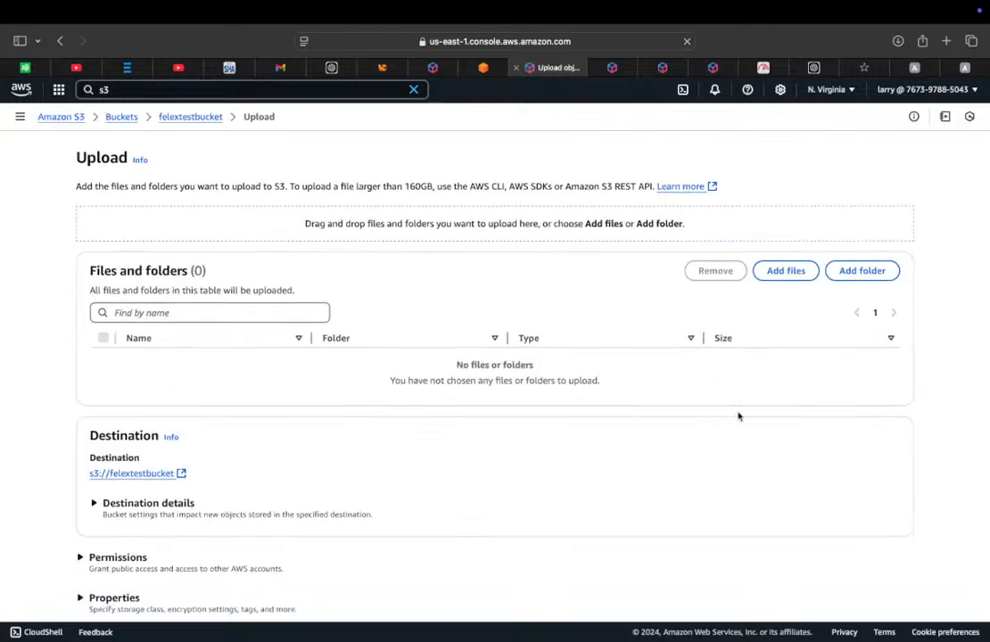
left_click(784, 273)
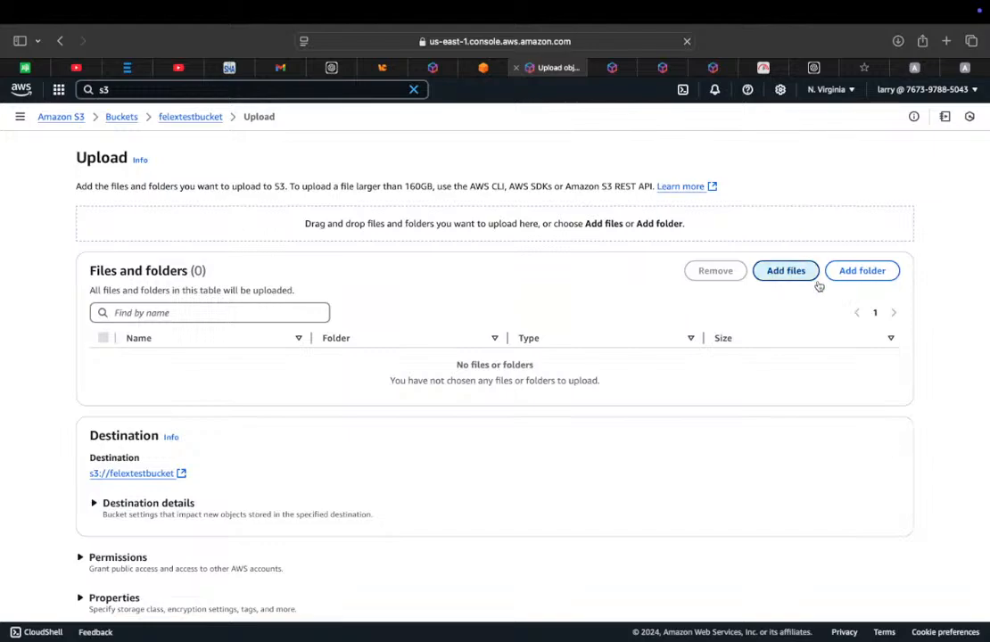
key("Down")
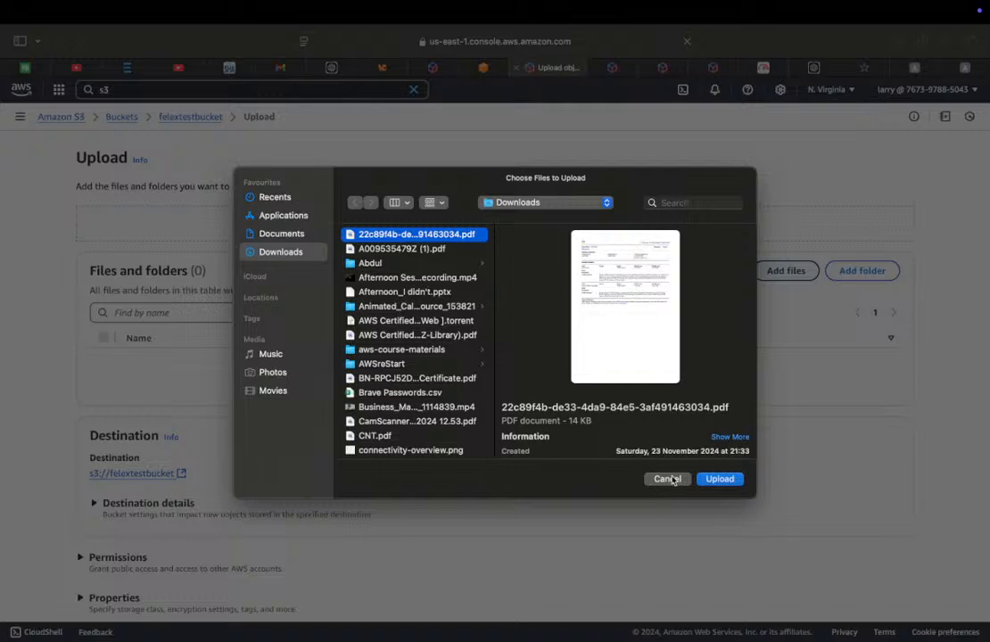
left_click(665, 480)
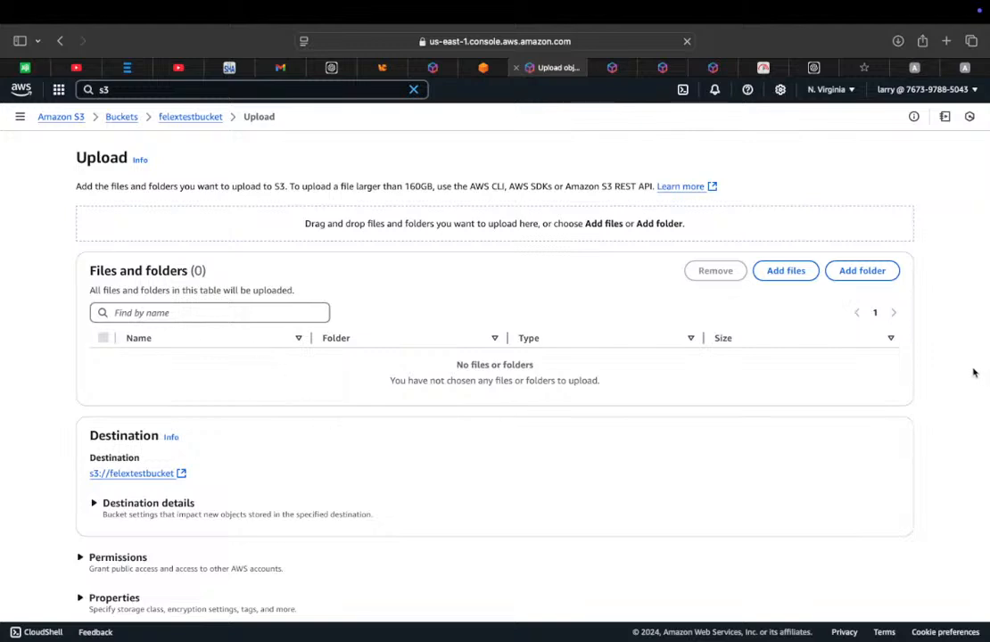
scroll(970, 378, "down", 3)
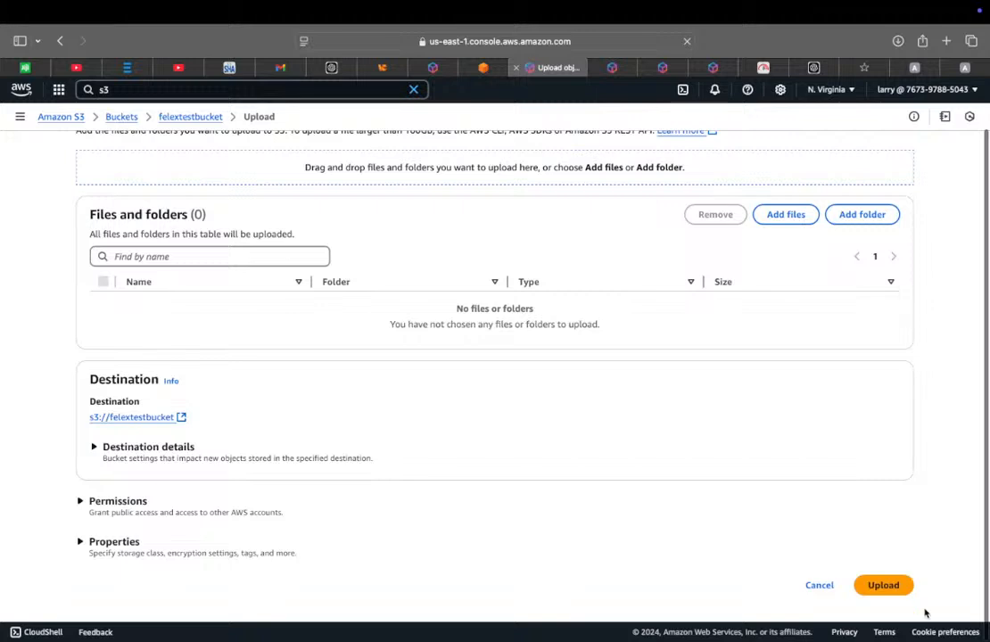
left_click(820, 586)
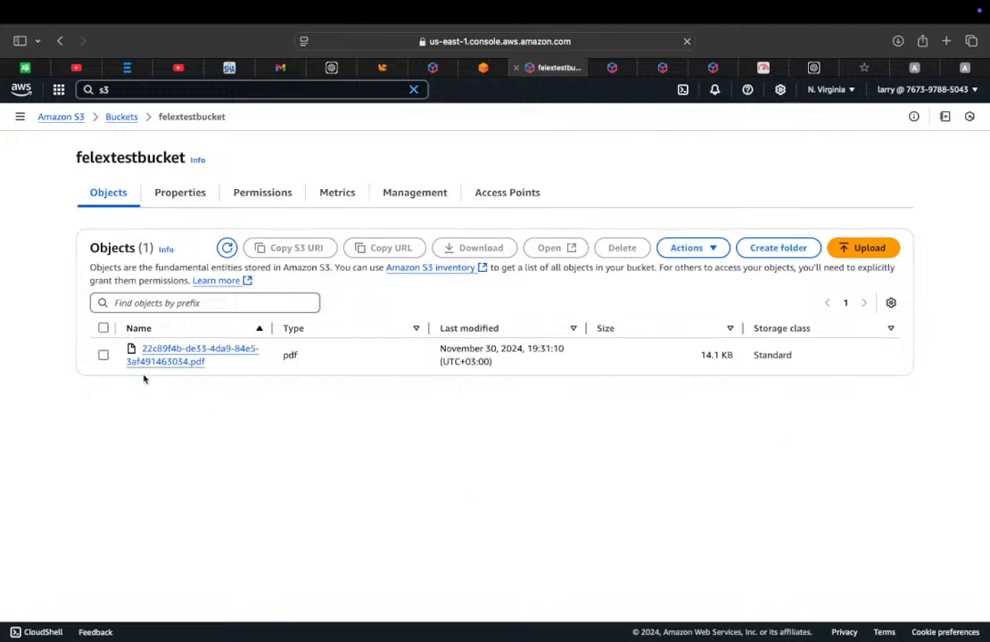
- Open the PDF object in felextestbucket, review its properties and object URL, and return to the bucket
left_click(103, 356)
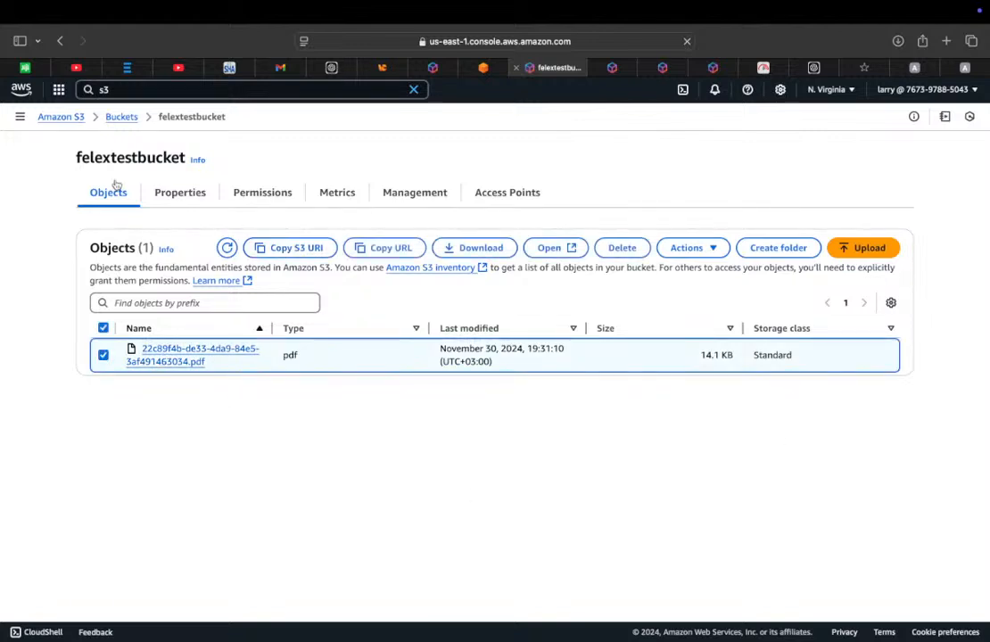
left_click(205, 351)
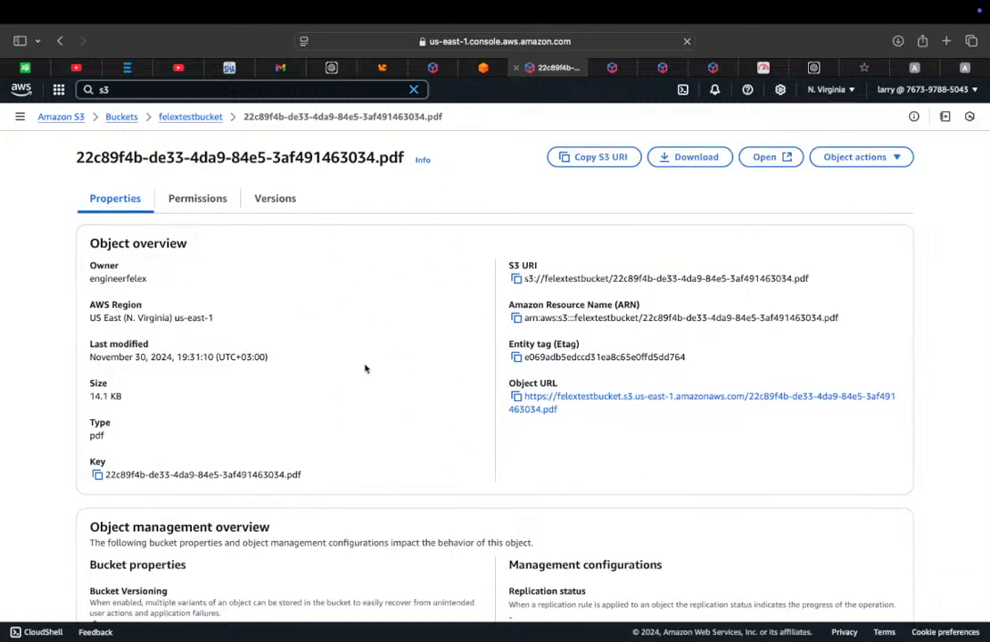
scroll(365, 368, "down", 10)
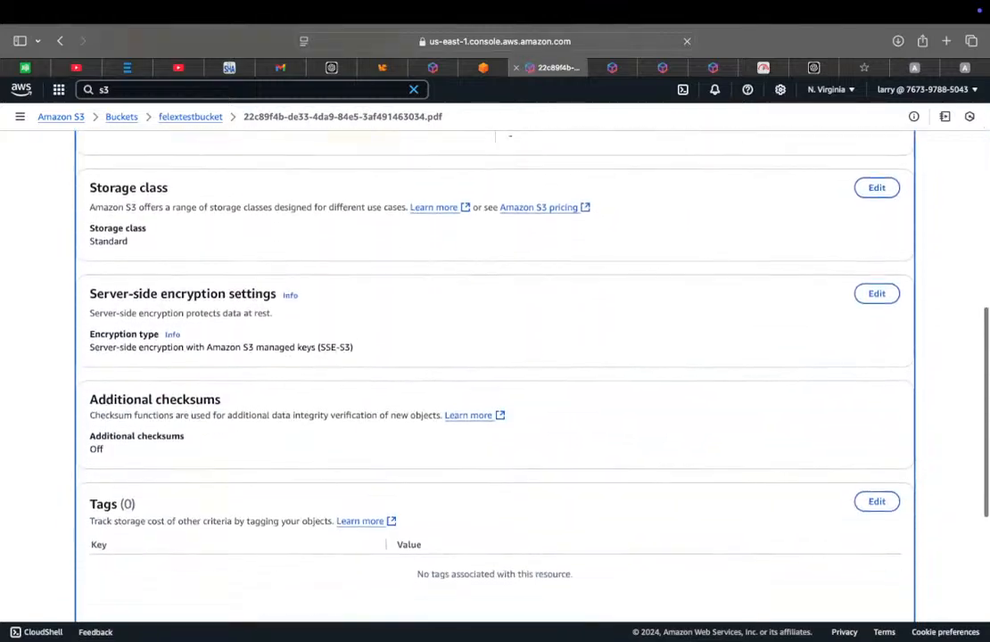
scroll(495, 374, "down", 5)
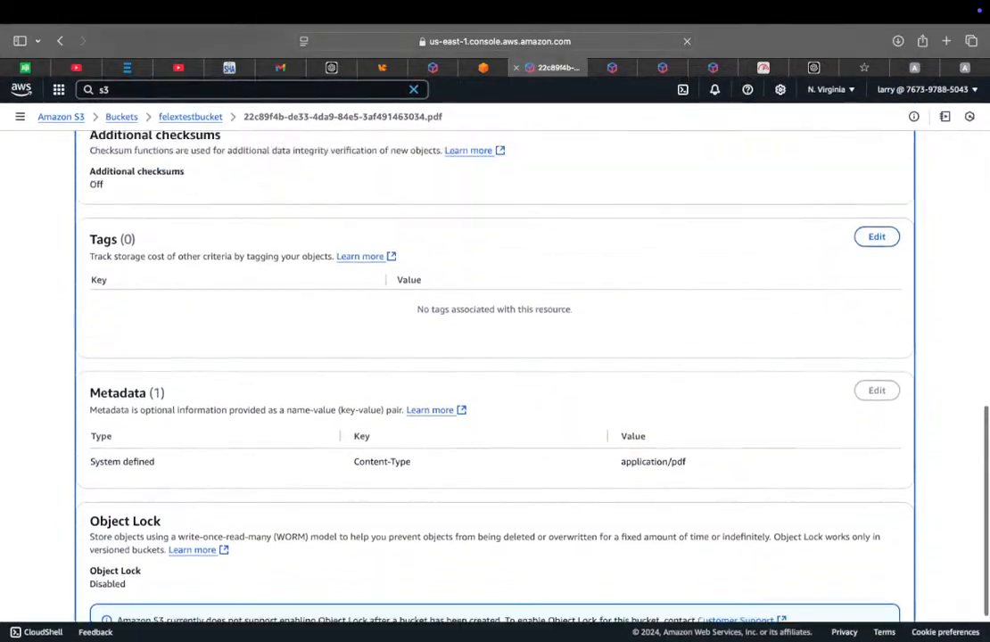
scroll(495, 375, "up", 10)
scroll(403, 369, "up", 5)
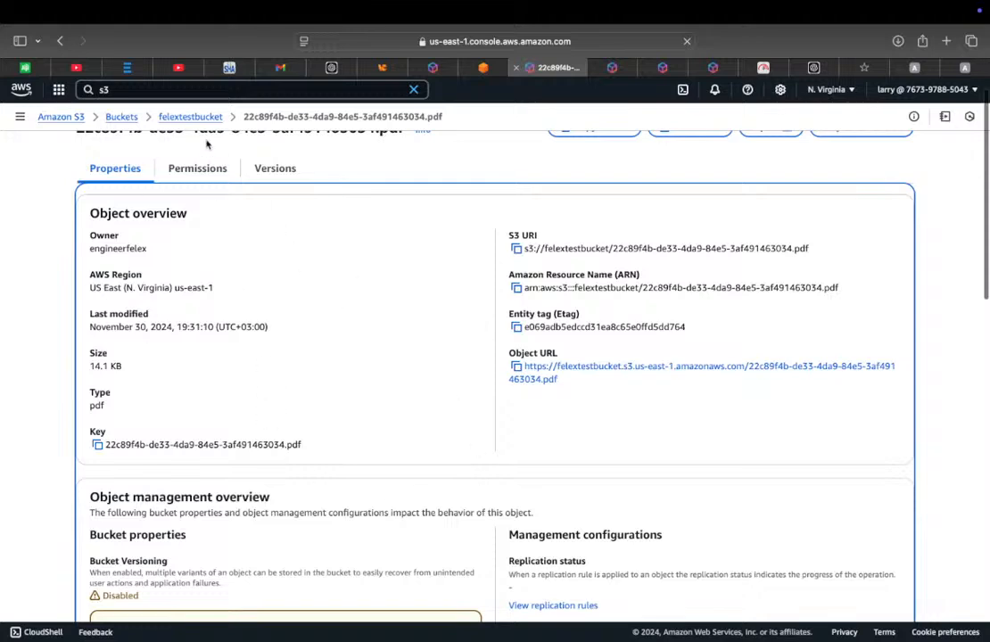
left_click(190, 116)
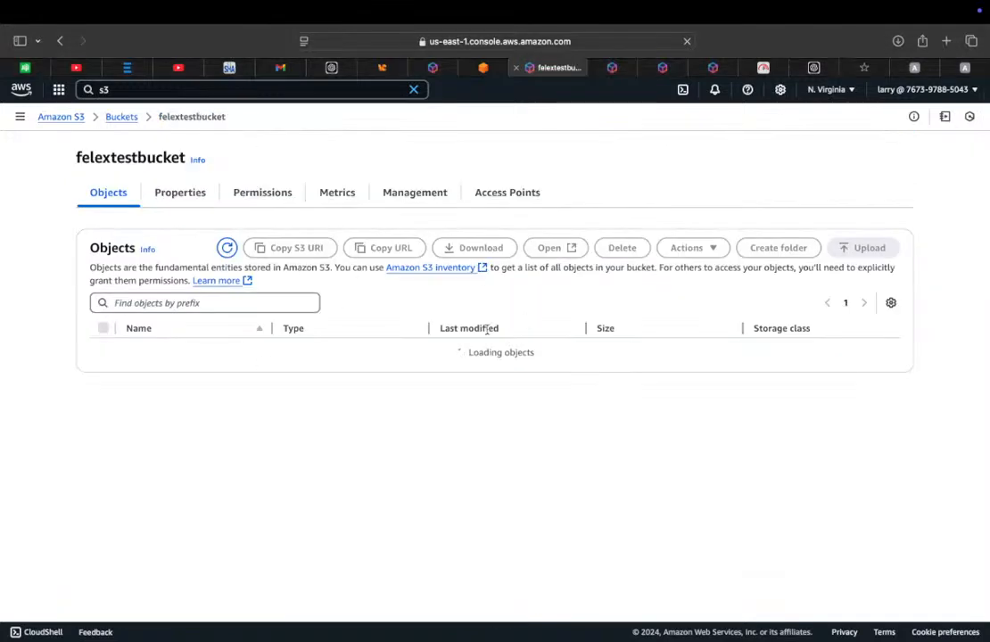
- Open felextestbucket's block public access settings for editing and leave without changes
left_click(265, 195)
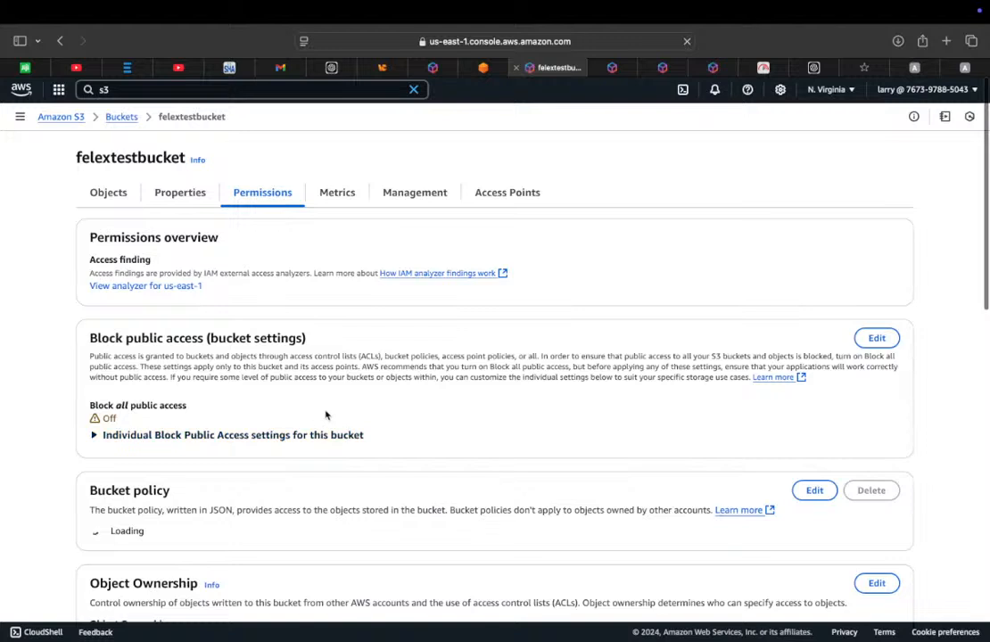
scroll(328, 413, "down", 2)
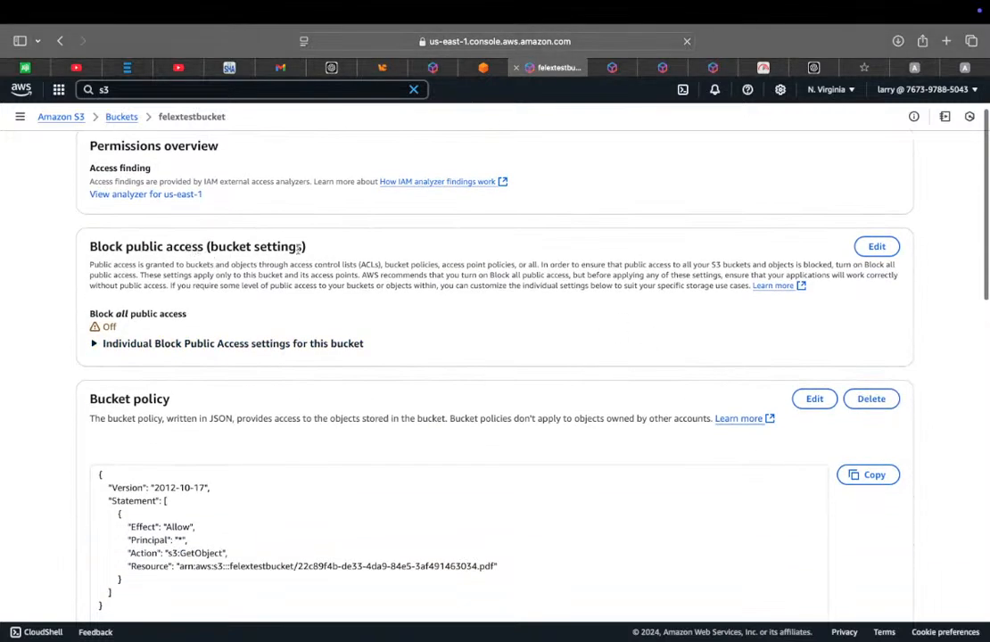
left_click(879, 247)
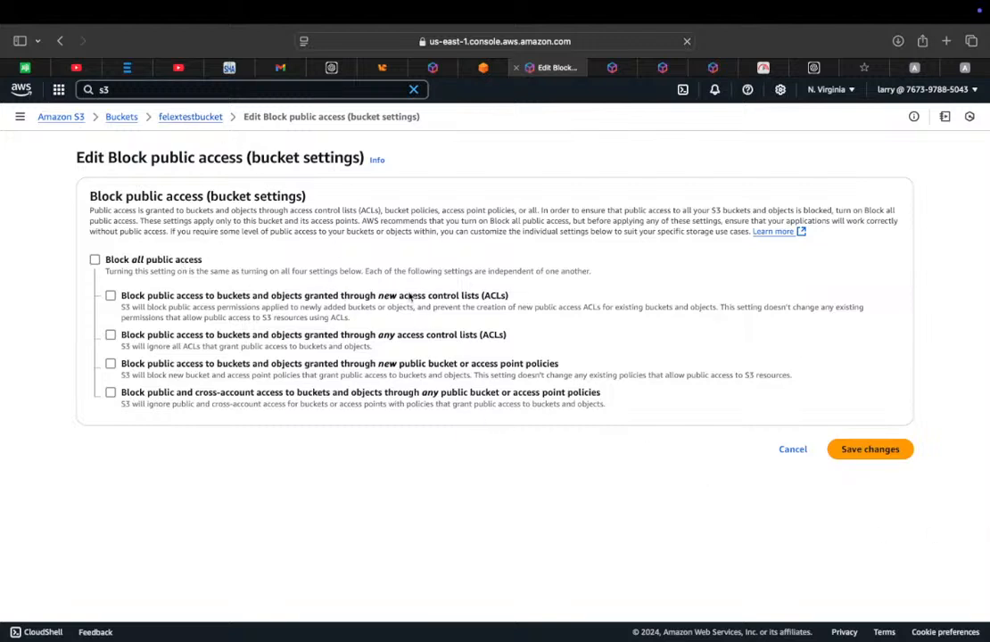
left_click(186, 117)
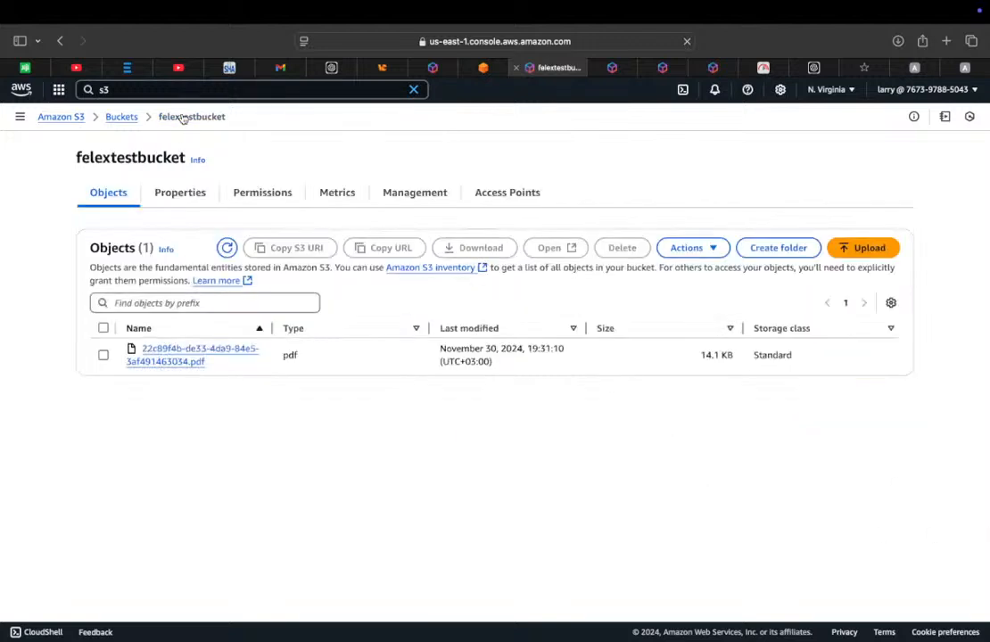
- Review felextestbucket's permissions and bucket policy, then go back to the bucket list
left_click(274, 193)
scroll(836, 464, "down", 1)
scroll(842, 457, "down", 5)
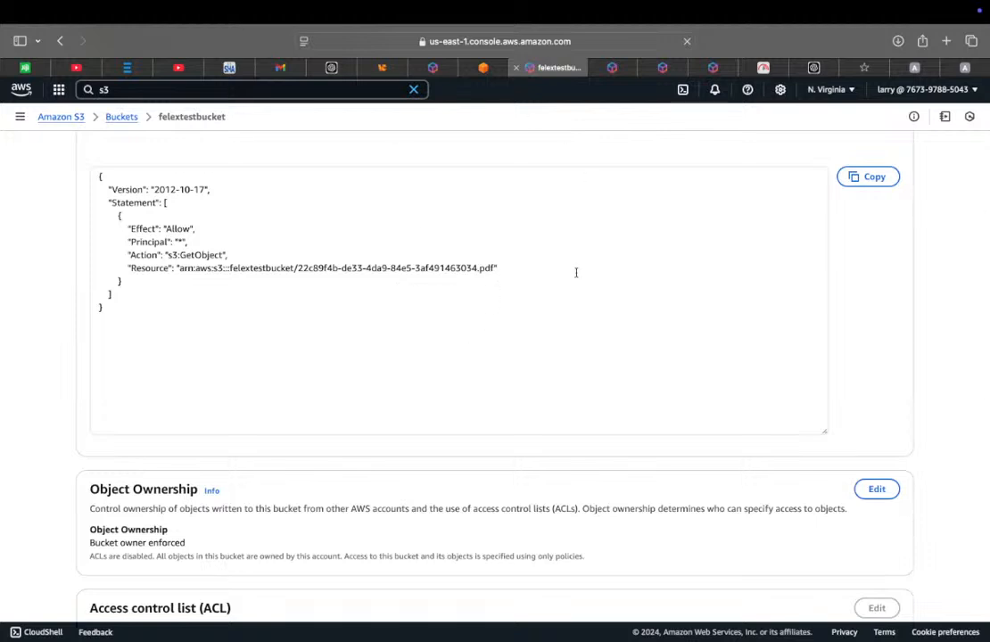
scroll(787, 343, "down", 3)
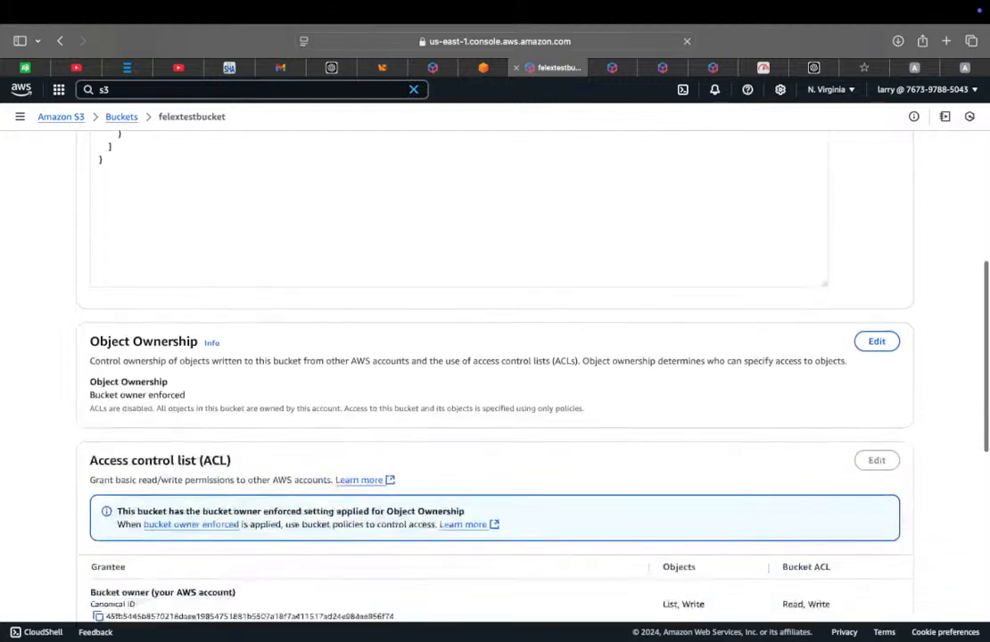
scroll(787, 344, "up", 5)
scroll(495, 356, "up", 3)
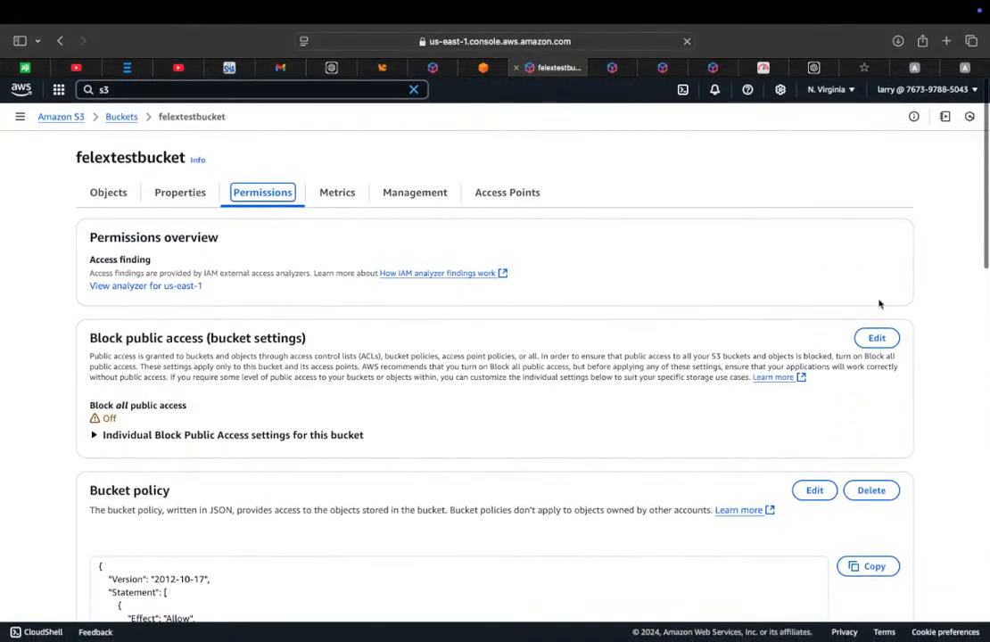
scroll(568, 505, "down", 5)
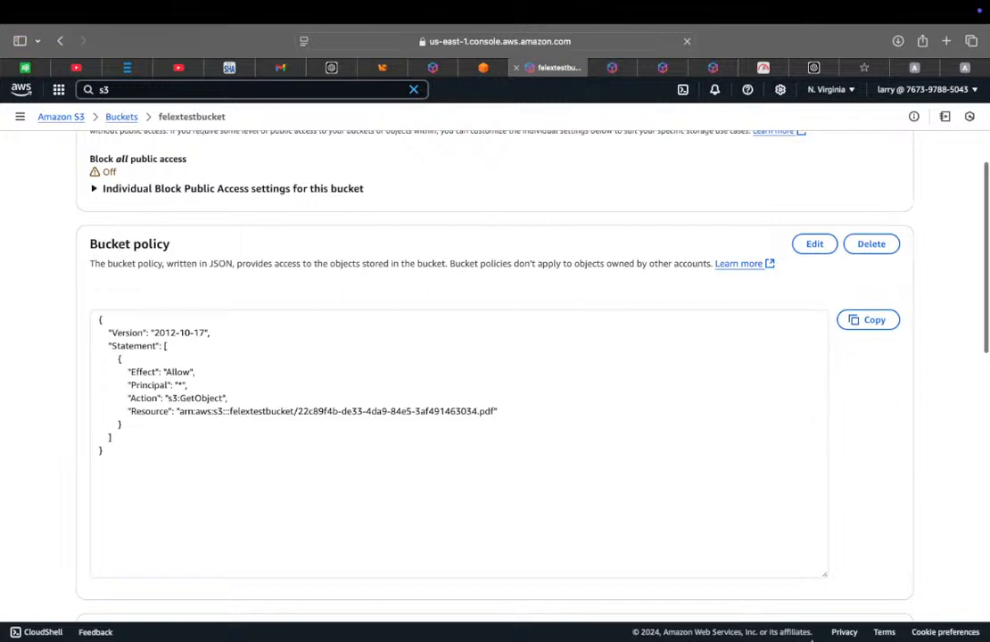
left_click(123, 117)
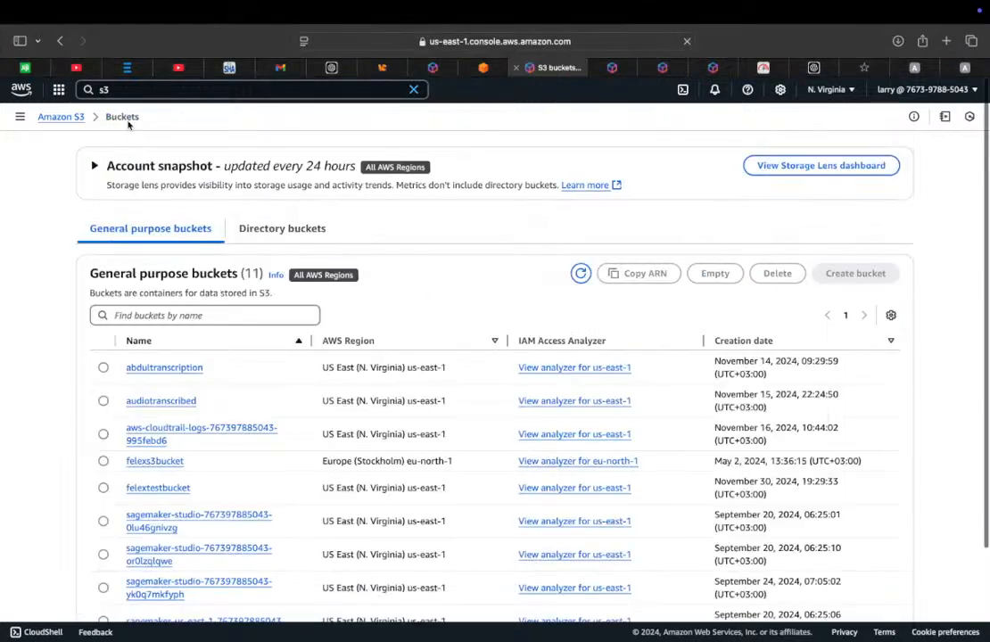
- Open the audiotranscribed bucket and examine its management rules
left_click(161, 402)
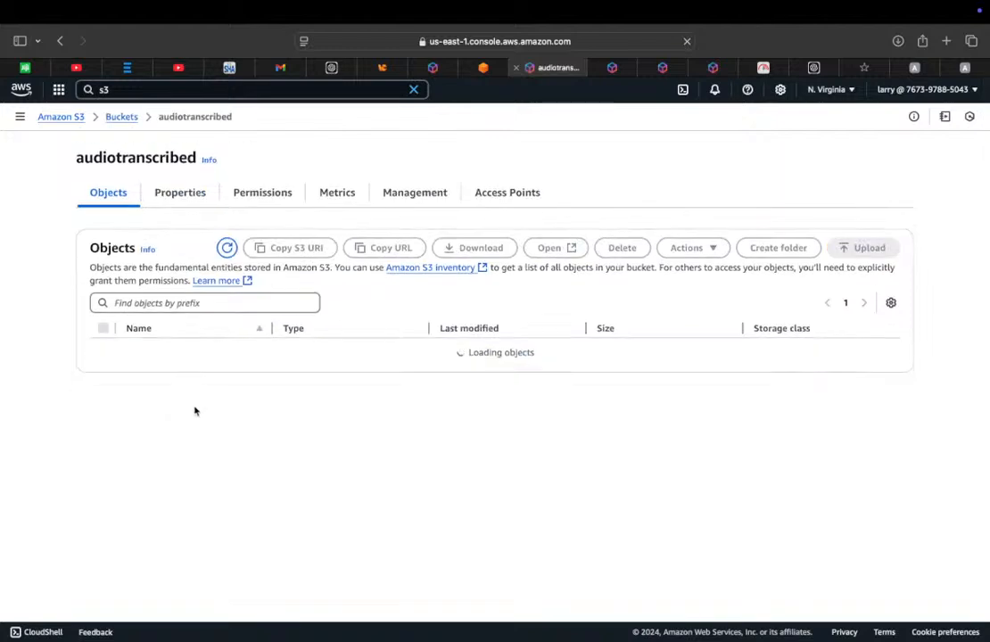
left_click(412, 194)
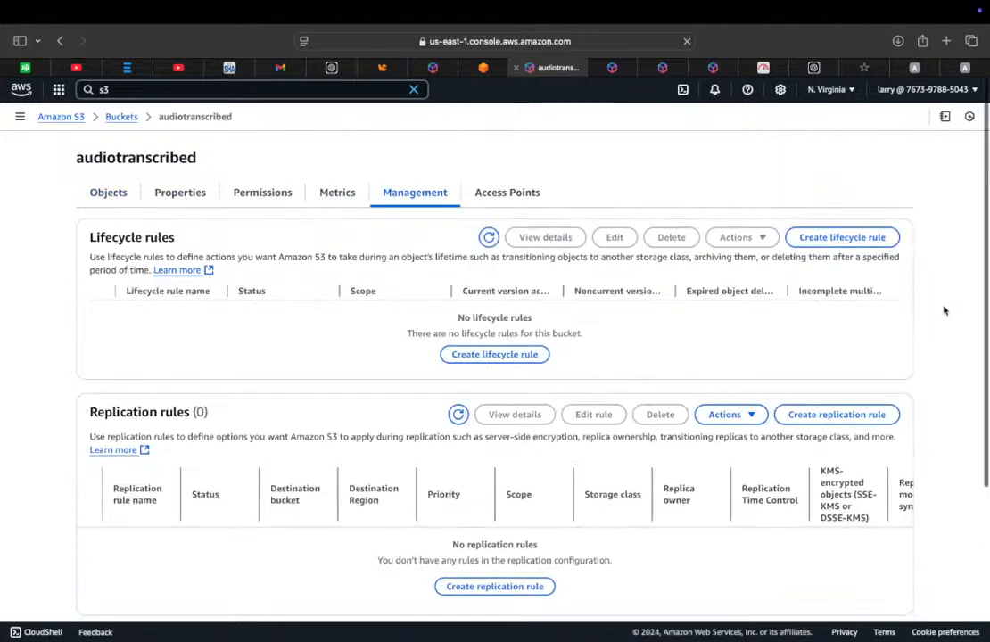
scroll(945, 311, "down", 5)
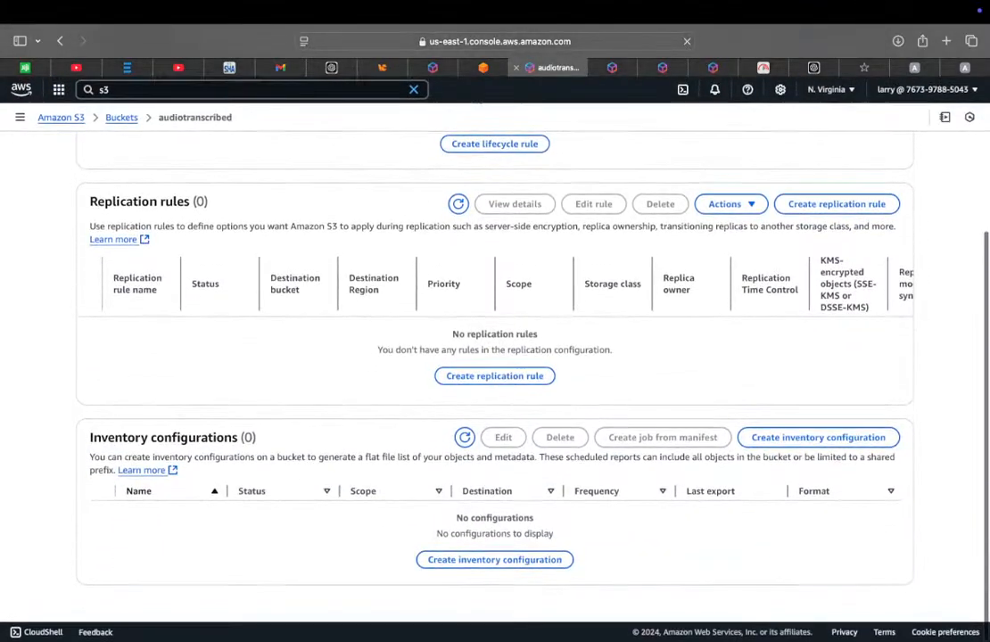
scroll(987, 303, "up", 5)
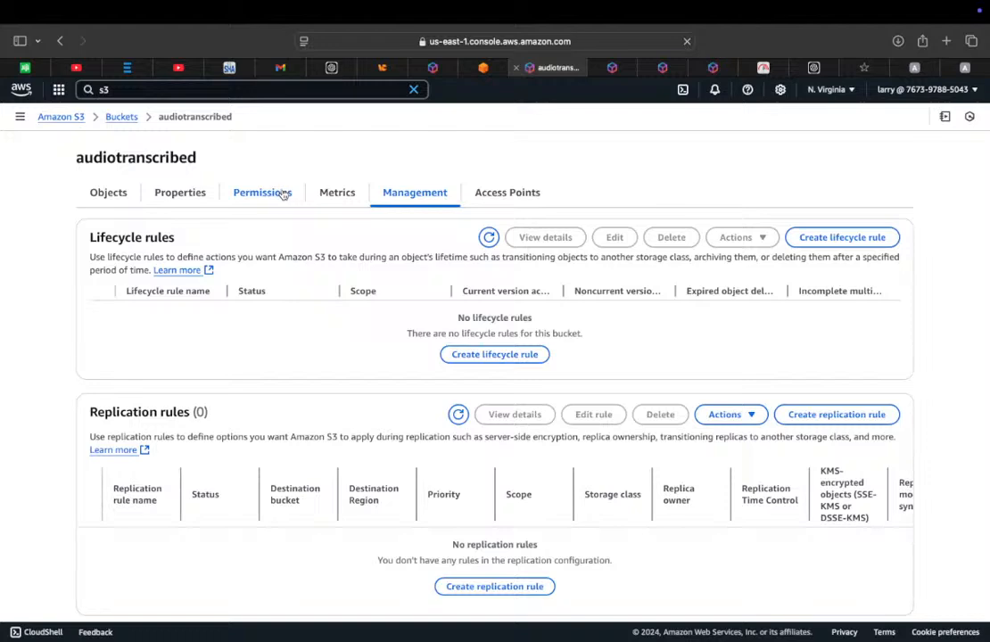
- Examine the audiotranscribed bucket's properties down to the event notifications section
left_click(184, 193)
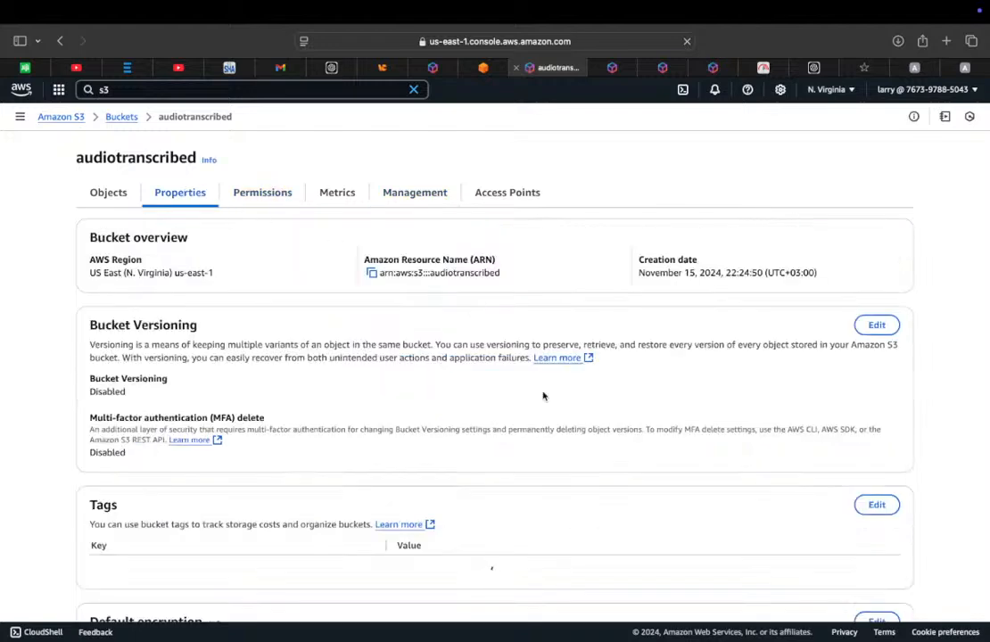
scroll(331, 395, "down", 10)
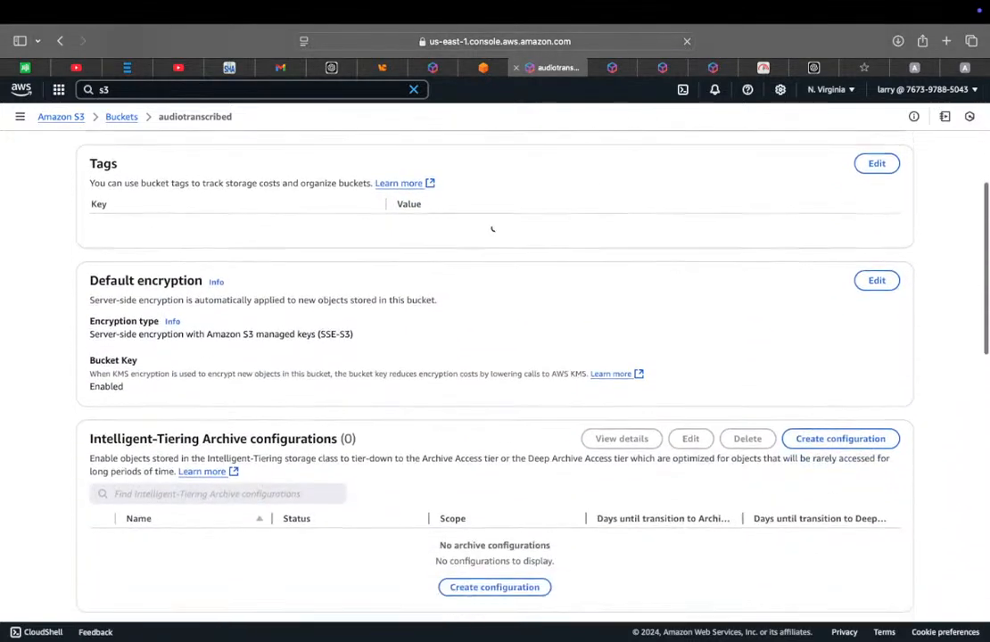
scroll(495, 374, "down", 10)
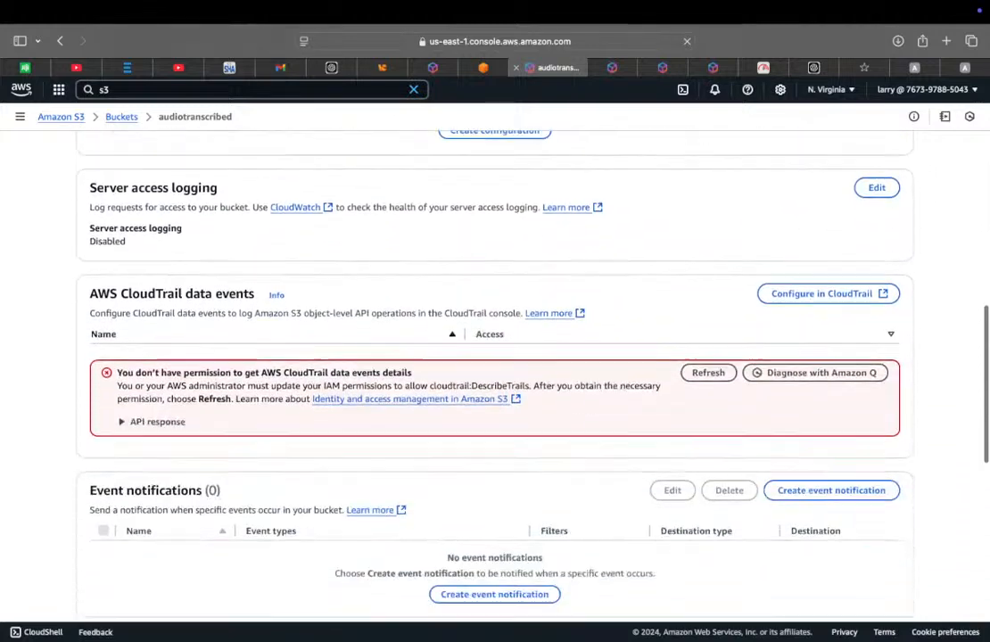
scroll(573, 270, "down", 1)
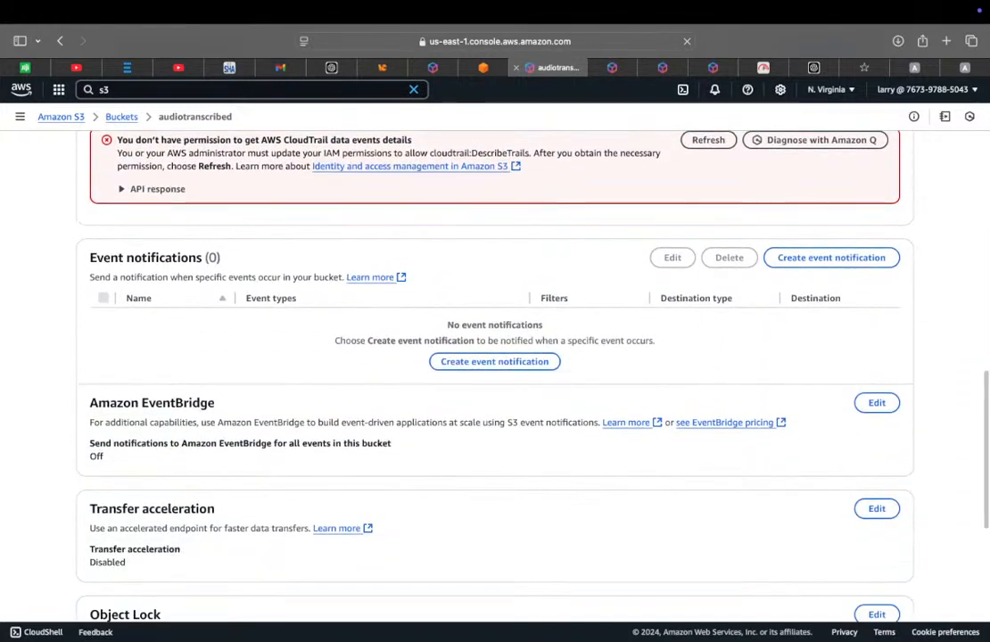
- Start creating an event notification for audiotranscribed and review its event types and Lambda destination options
left_click(482, 362)
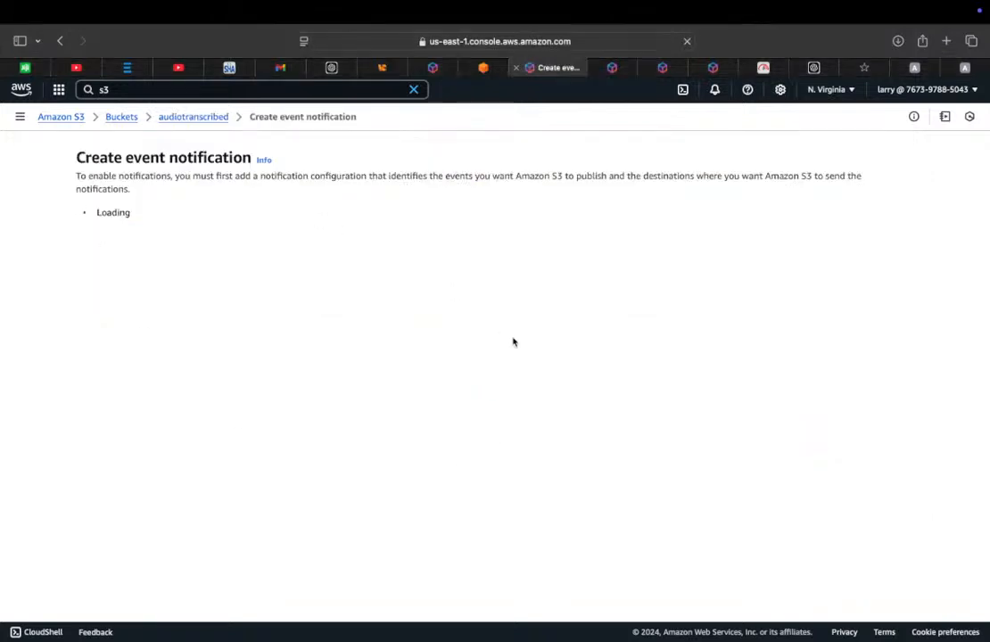
scroll(561, 336, "down", 10)
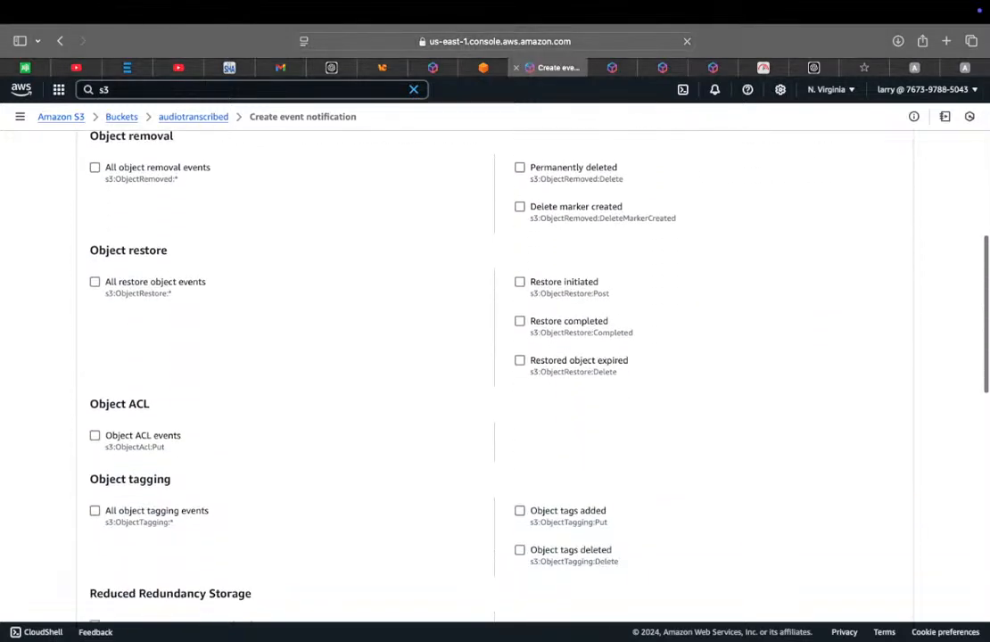
scroll(495, 375, "down", 5)
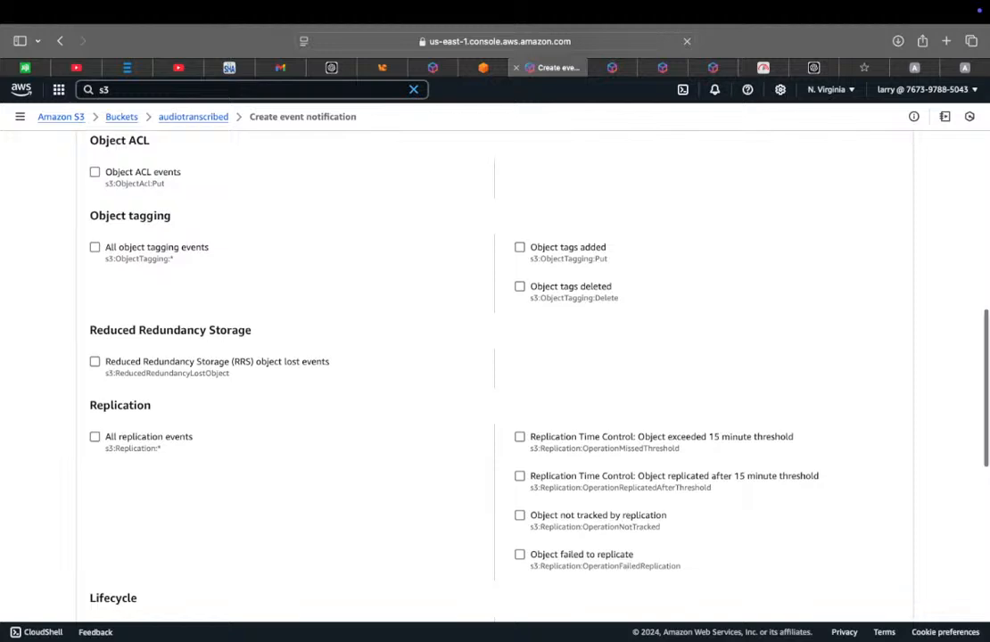
scroll(495, 375, "down", 10)
scroll(496, 375, "down", 3)
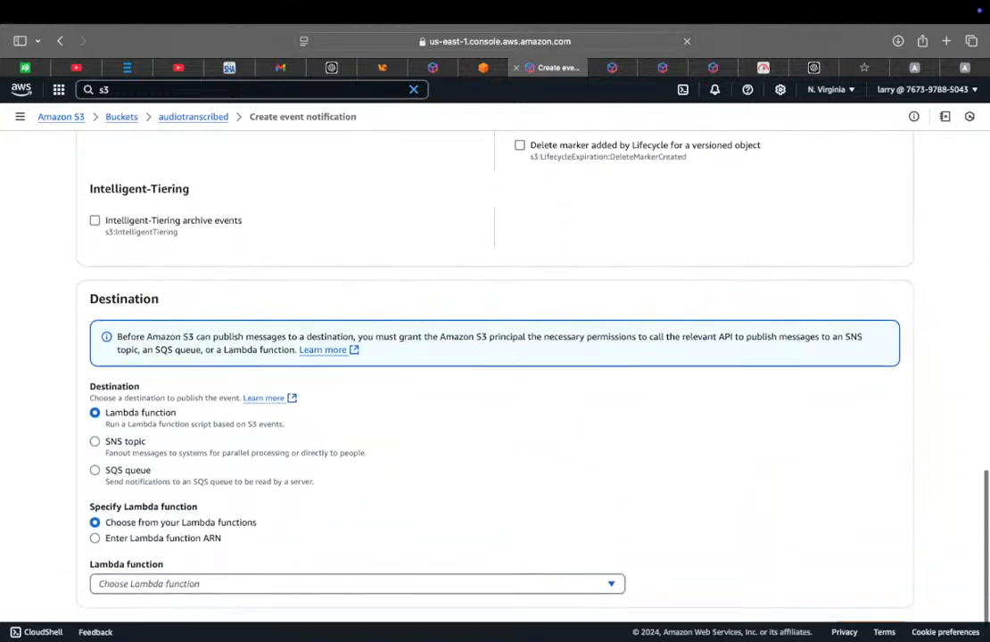